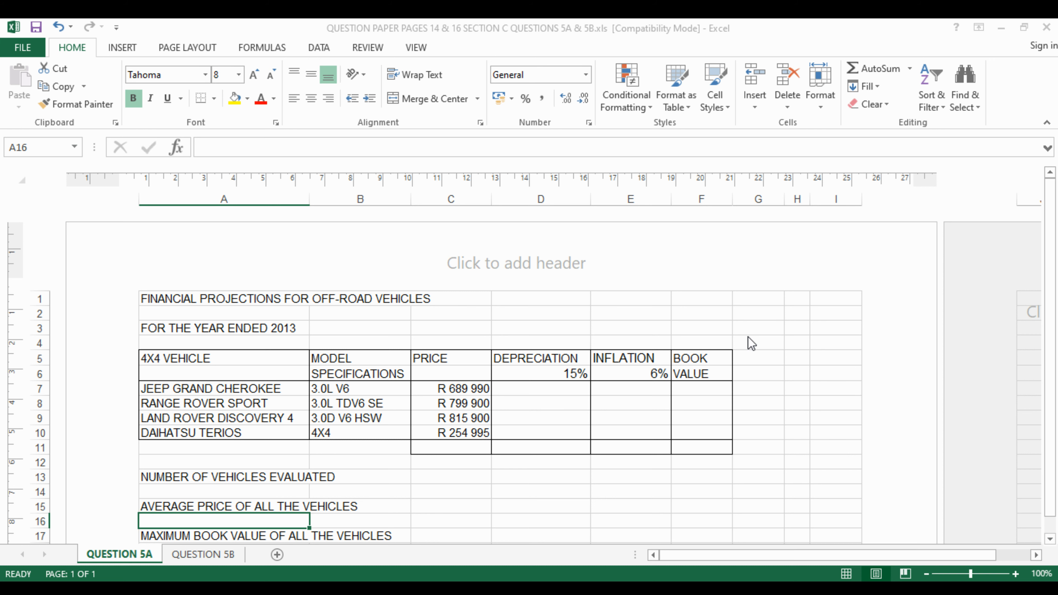
left_click(756, 359)
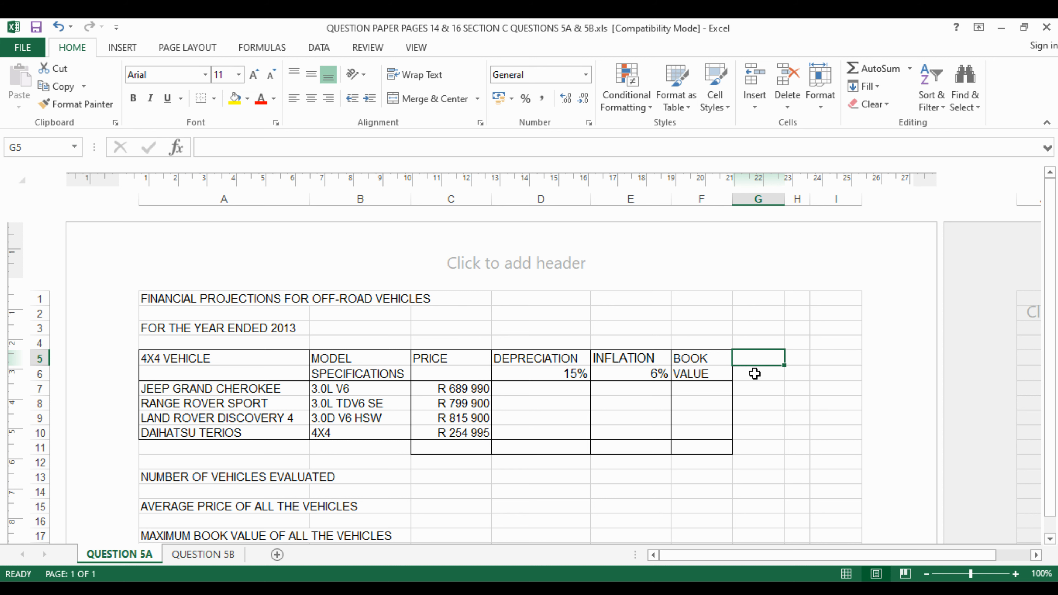
left_click_drag(753, 359, 754, 447)
Try to merge and centre the heading range A1:G3 as a single block.
left_click(273, 299)
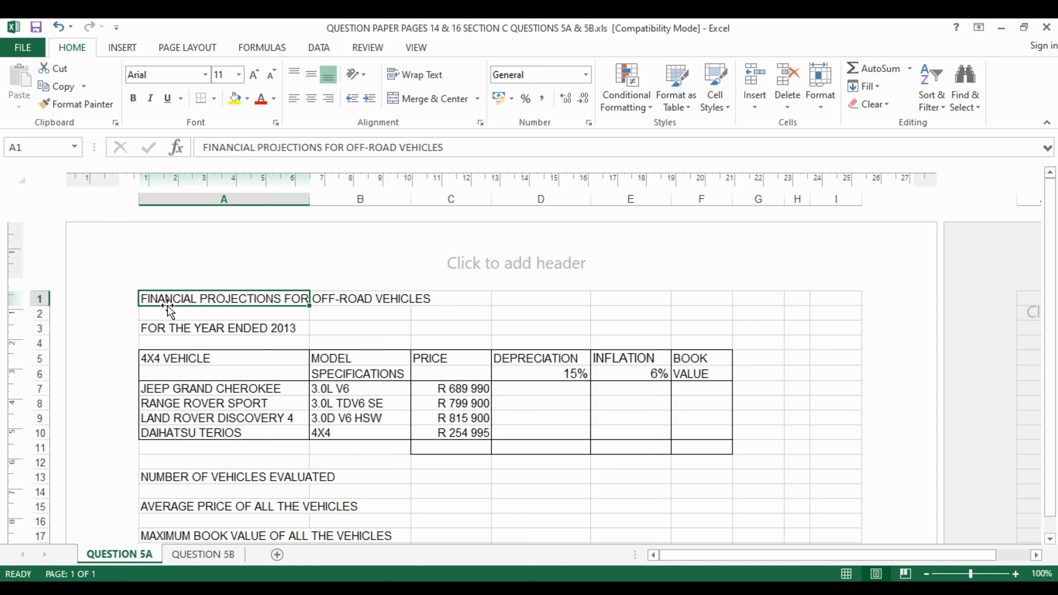
left_click_drag(167, 300, 753, 329)
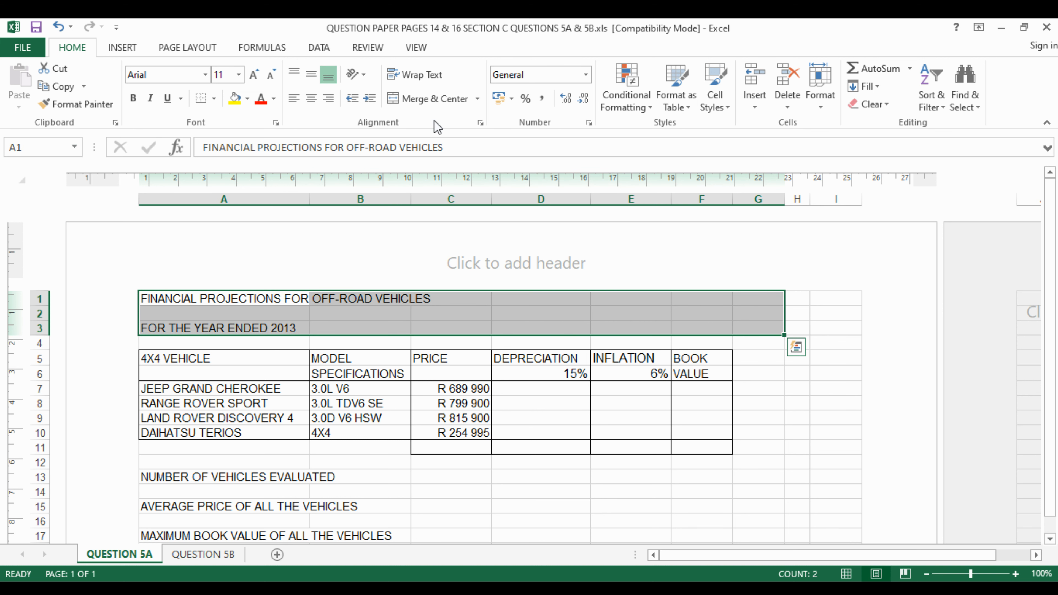
left_click(439, 104)
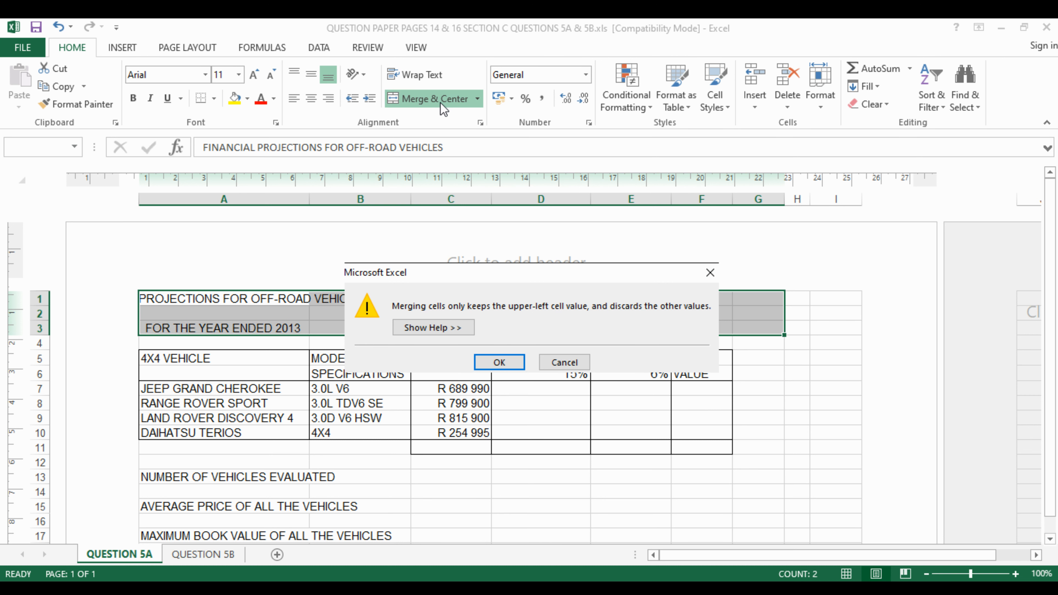
left_click(496, 362)
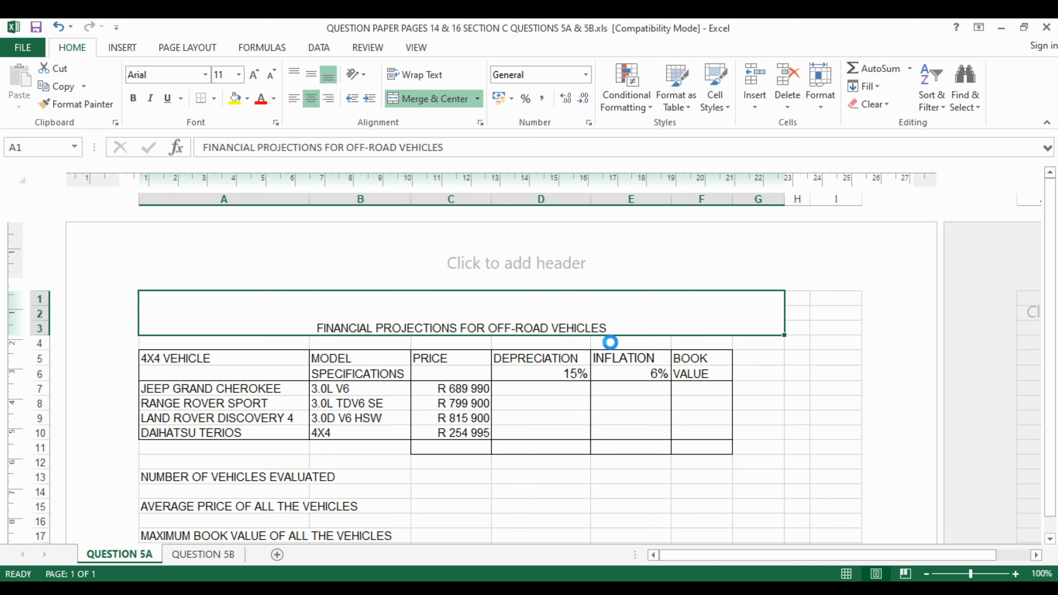
key("ctrl+z")
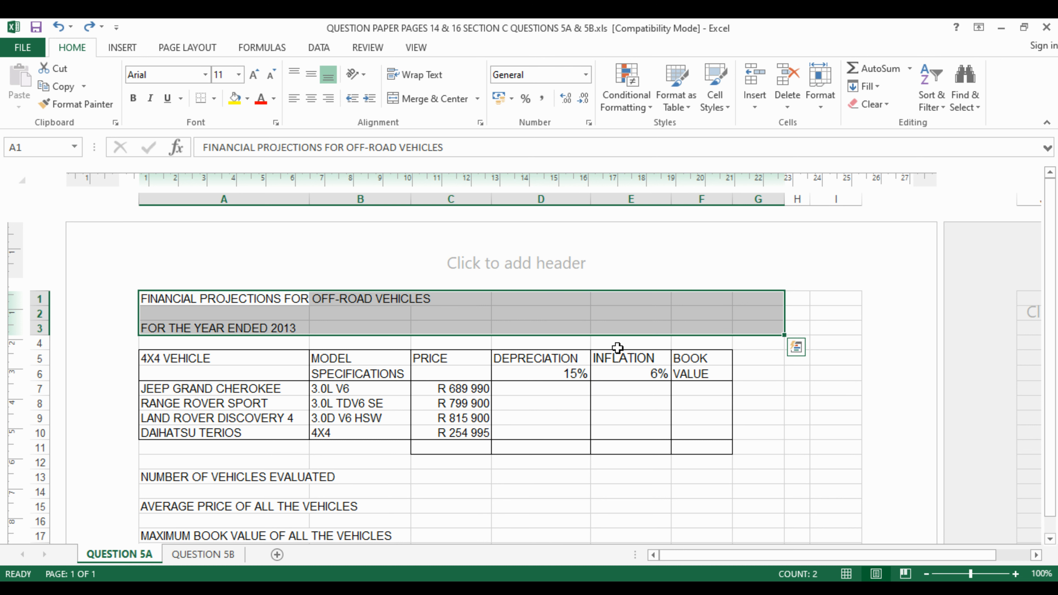
Merge and centre the FINANCIAL PROJECTIONS FOR OFF-ROAD VEHICLES heading across A1:G1.
left_click(416, 327)
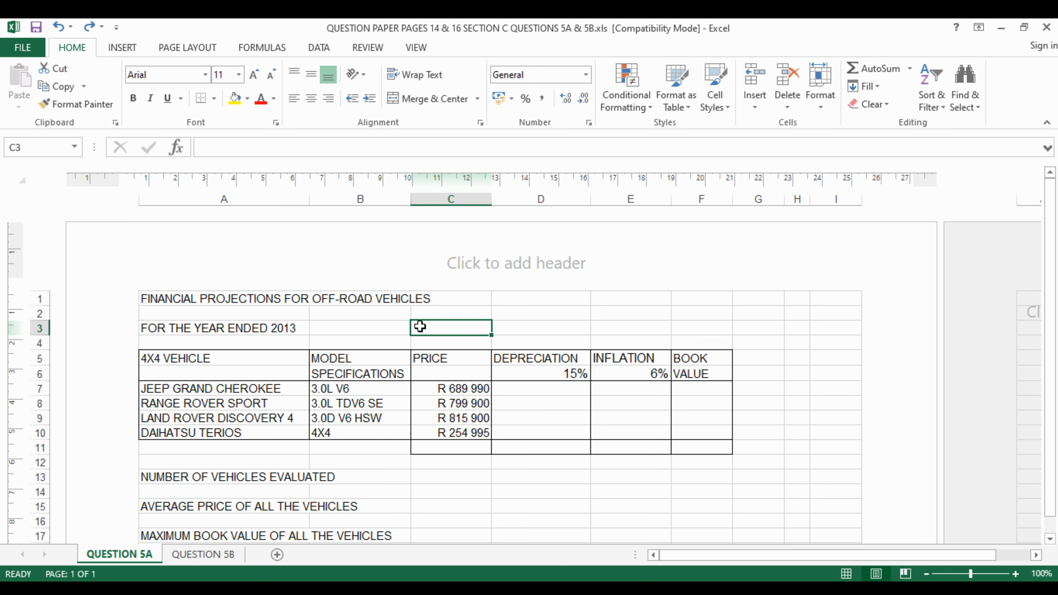
left_click(333, 304)
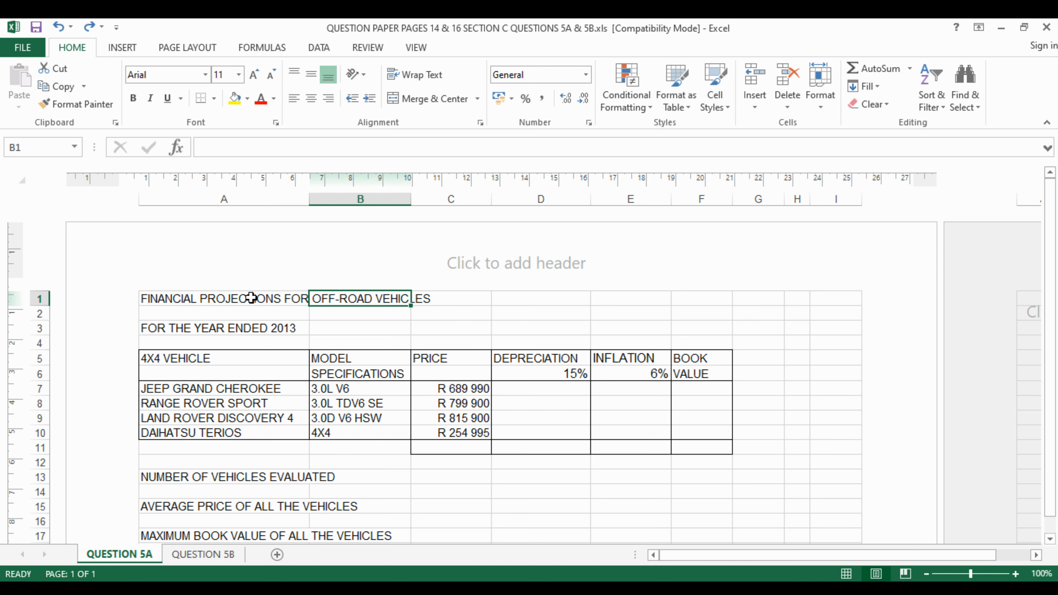
left_click(223, 300)
left_click_drag(344, 292, 741, 296)
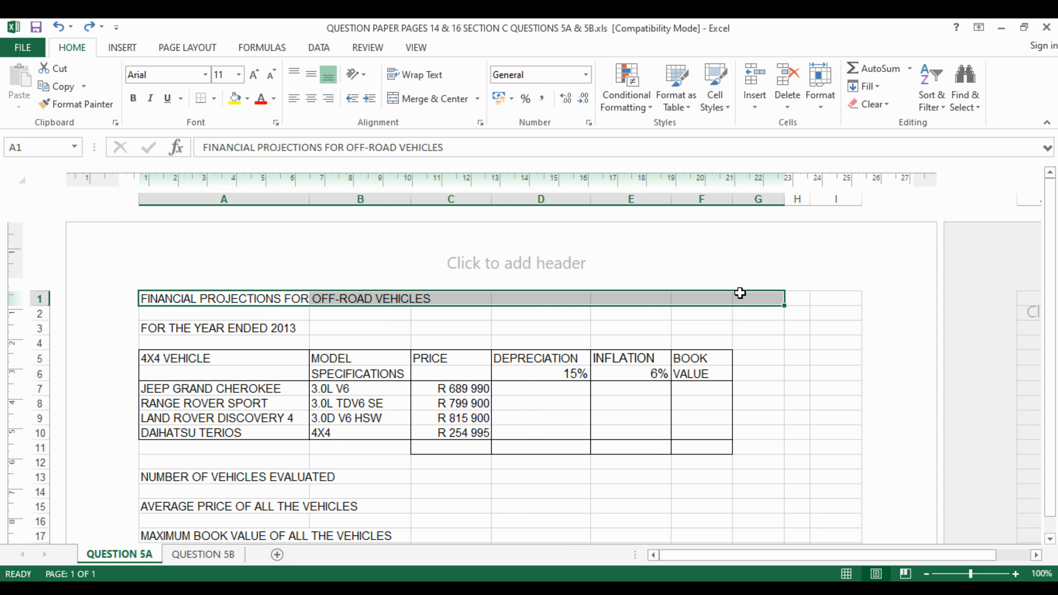
left_click(432, 98)
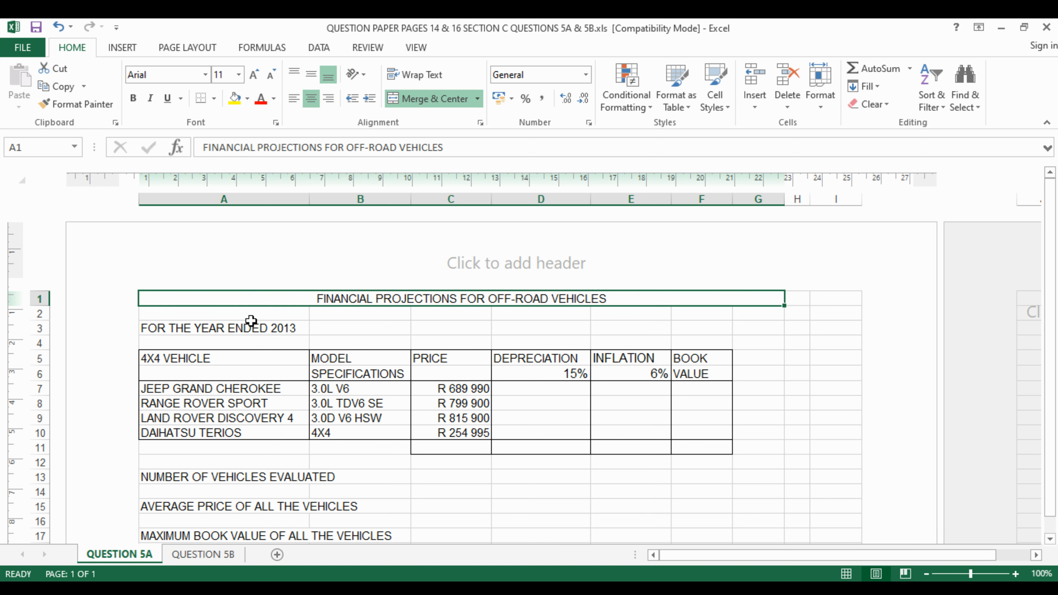
Merge and centre the FOR THE YEAR ENDED 2013 heading across A3:G3.
left_click(212, 325)
left_click_drag(206, 326, 751, 325)
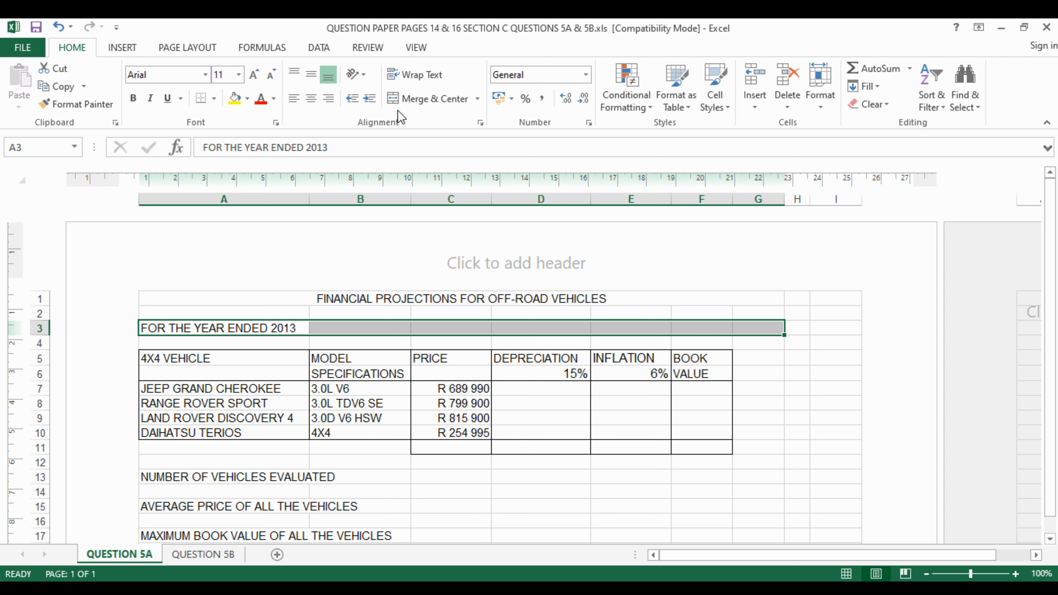
left_click(414, 98)
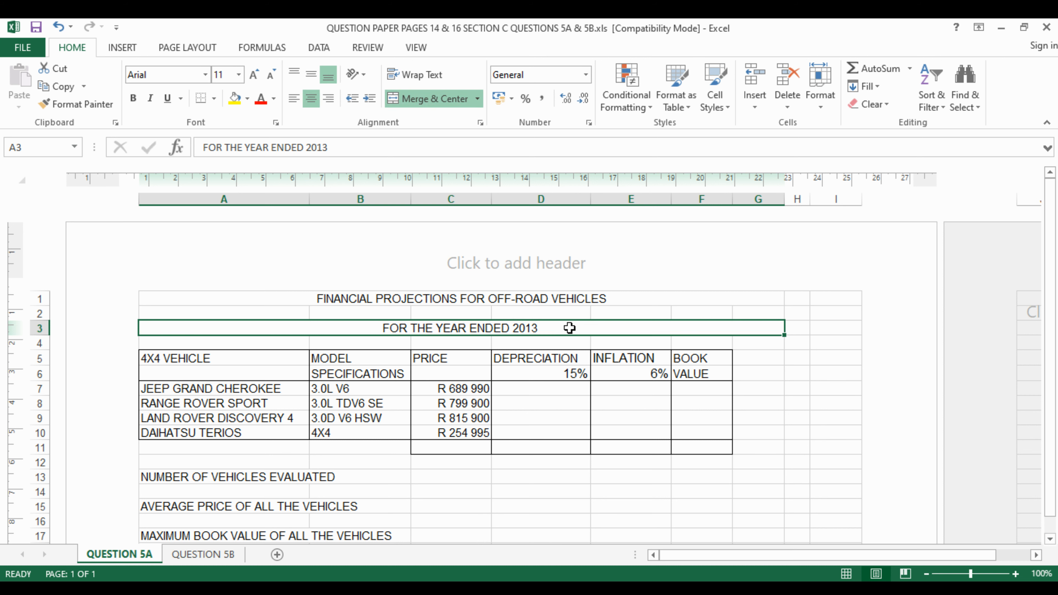
Undo the merging and centring of the two headings in rows 1 and 3.
left_click(447, 303)
left_click(465, 328)
left_click(470, 301)
left_click(481, 333)
key("ctrl+z")
key("ctrl+z")
key("ctrl+z")
key("ctrl+z")
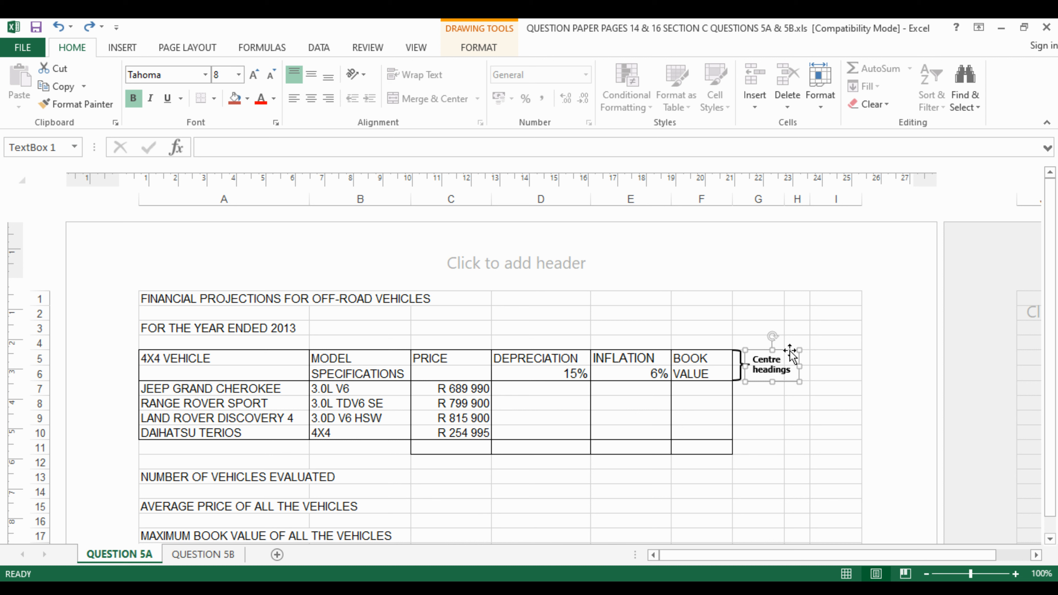
Delete the "Centre headings" text box and the right brace beside the table's column headings.
key("Delete")
left_click(770, 372)
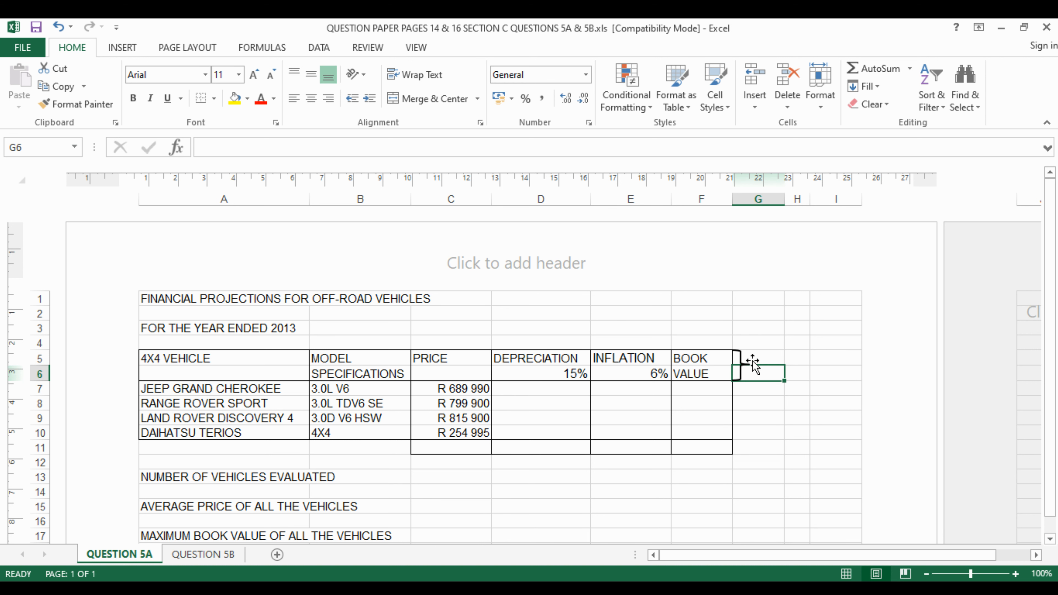
left_click(739, 359)
left_click_drag(738, 359, 670, 300)
mouse_move(578, 275)
left_mouse_down()
mouse_move(469, 291)
mouse_move(457, 337)
left_mouse_up()
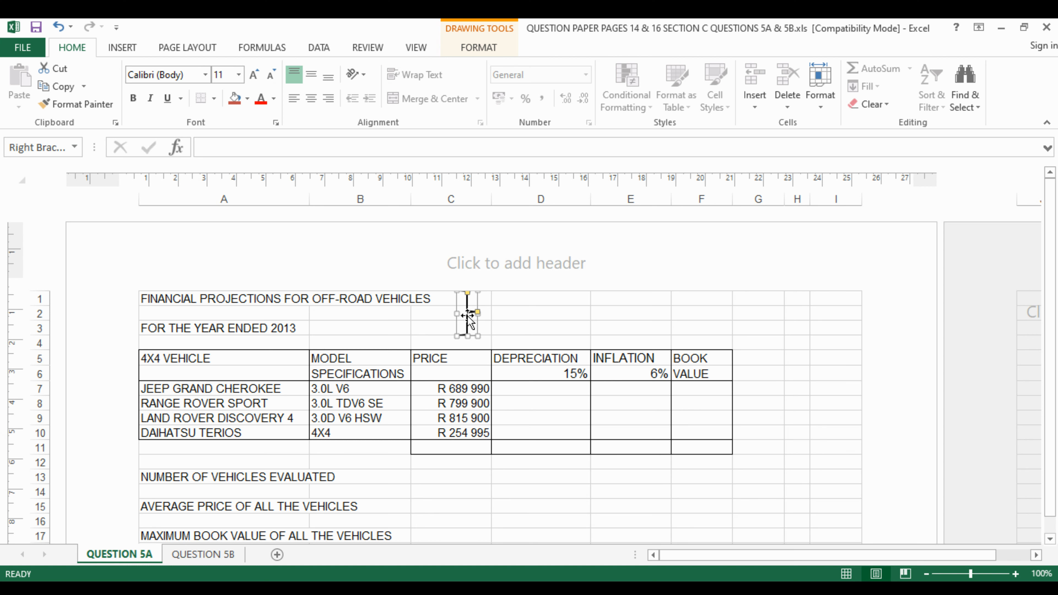
key("Delete")
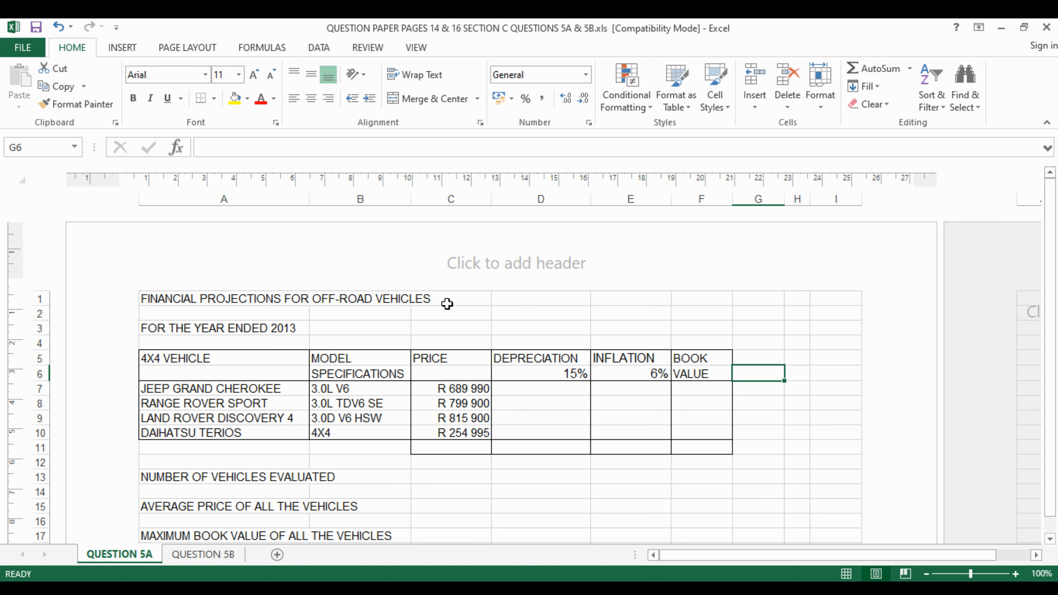
left_click(756, 360)
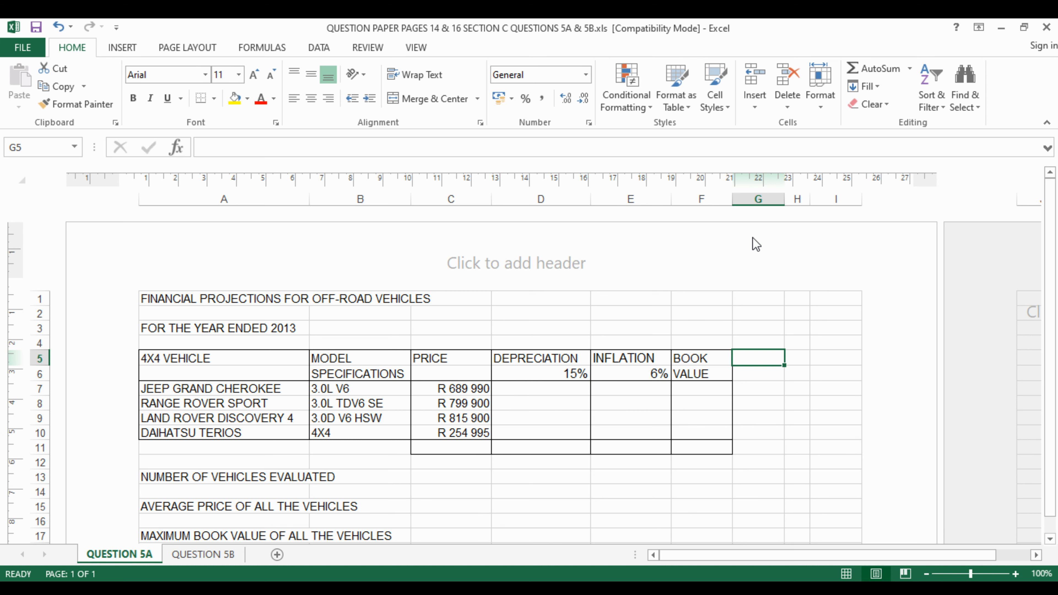
left_click(476, 375)
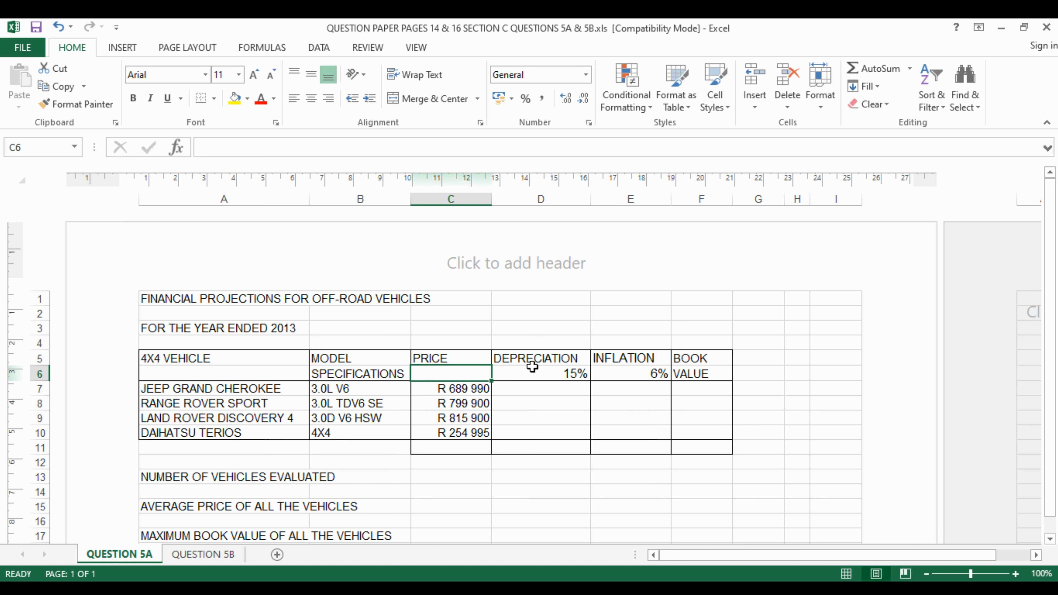
left_click(547, 360)
left_click(658, 372)
left_click(715, 374)
Enter the column heading REPLACEMENT VALUE in cell G5, next to BOOK VALUE.
left_click(767, 361)
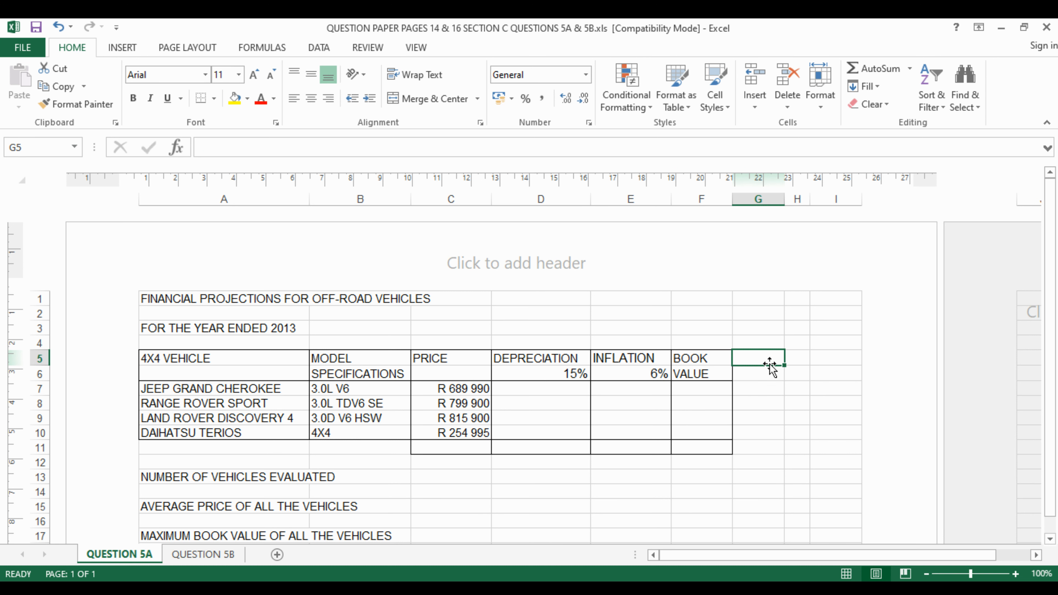
type("RE")
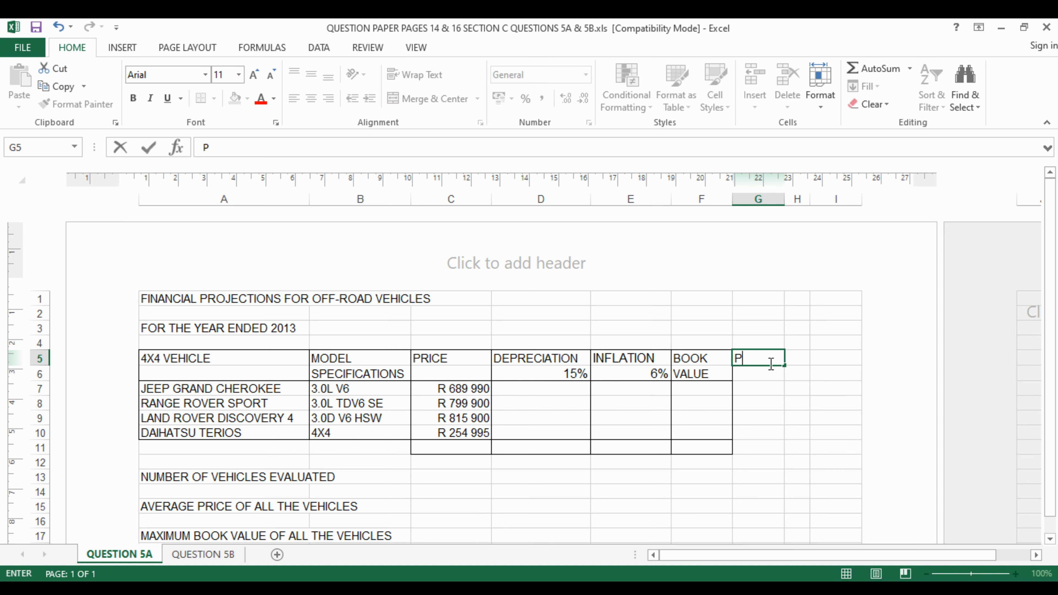
type("PLACEM")
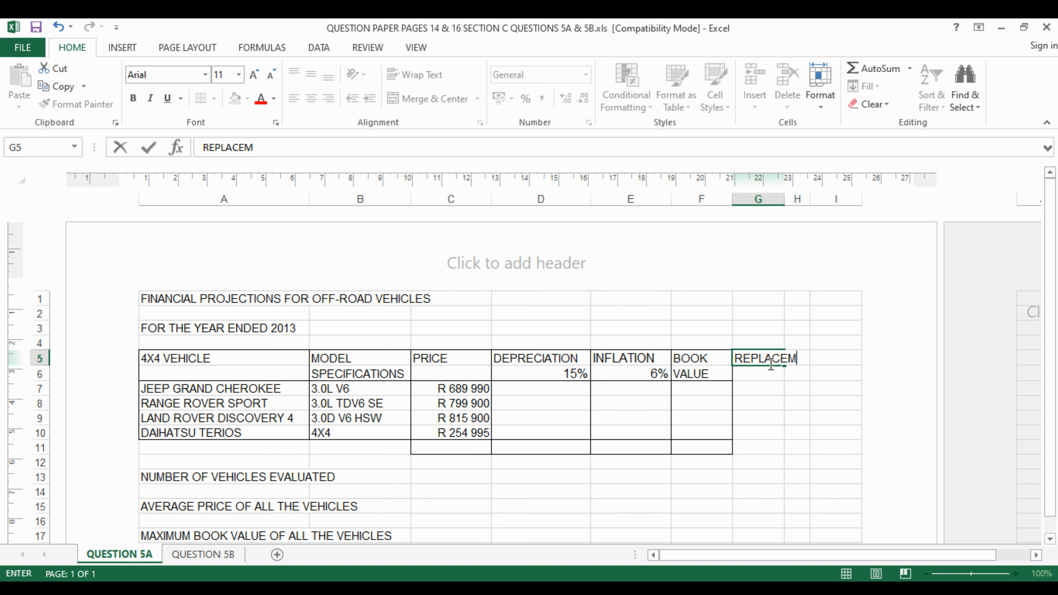
type("ENTVALUE")
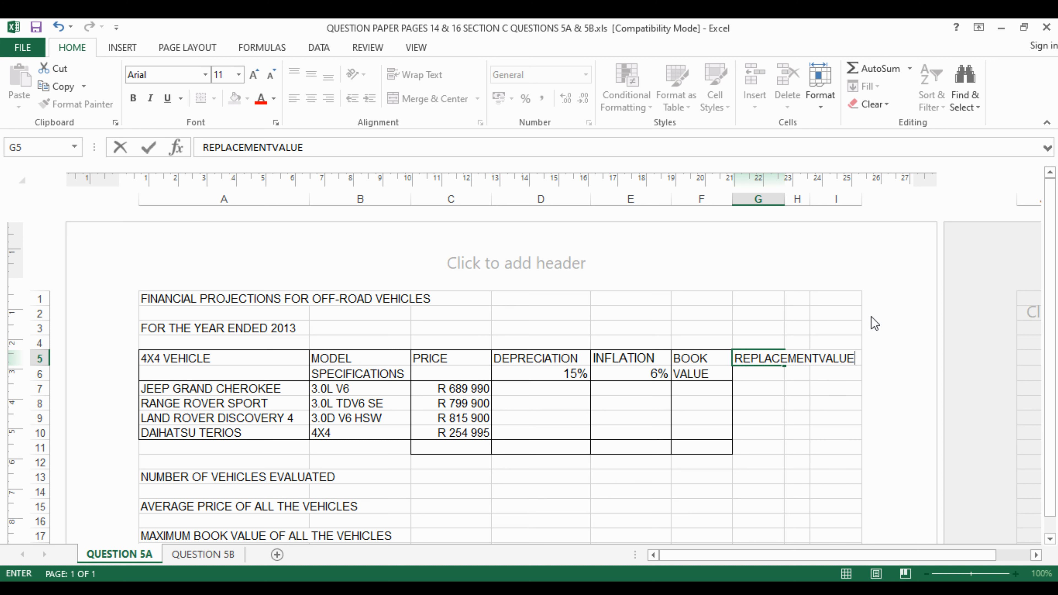
left_click(278, 149)
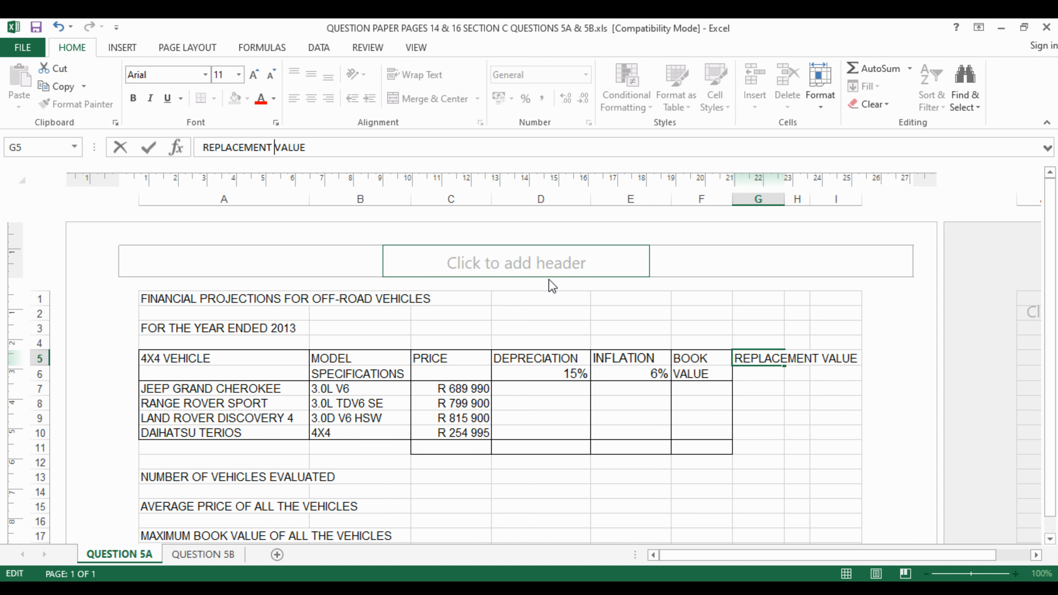
left_click(835, 403)
left_click(761, 355)
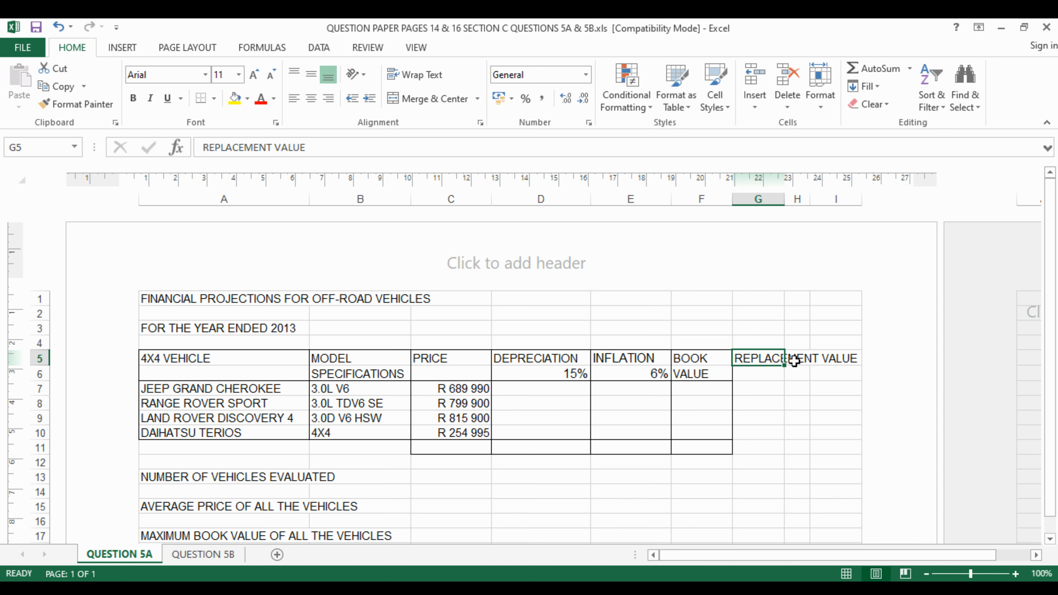
left_click(797, 402)
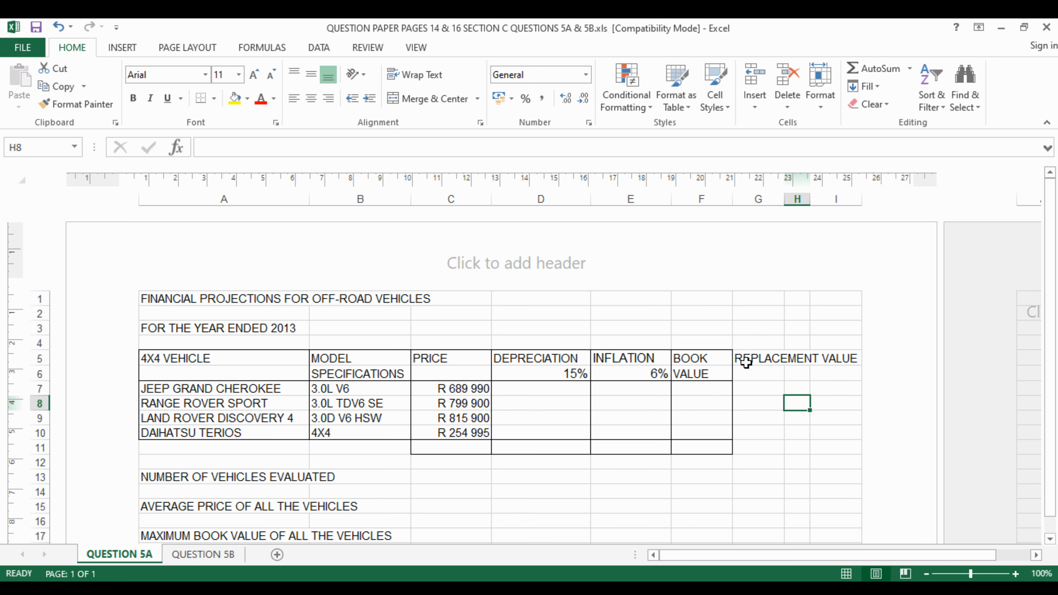
left_click(754, 356)
left_click_drag(754, 356, 833, 355)
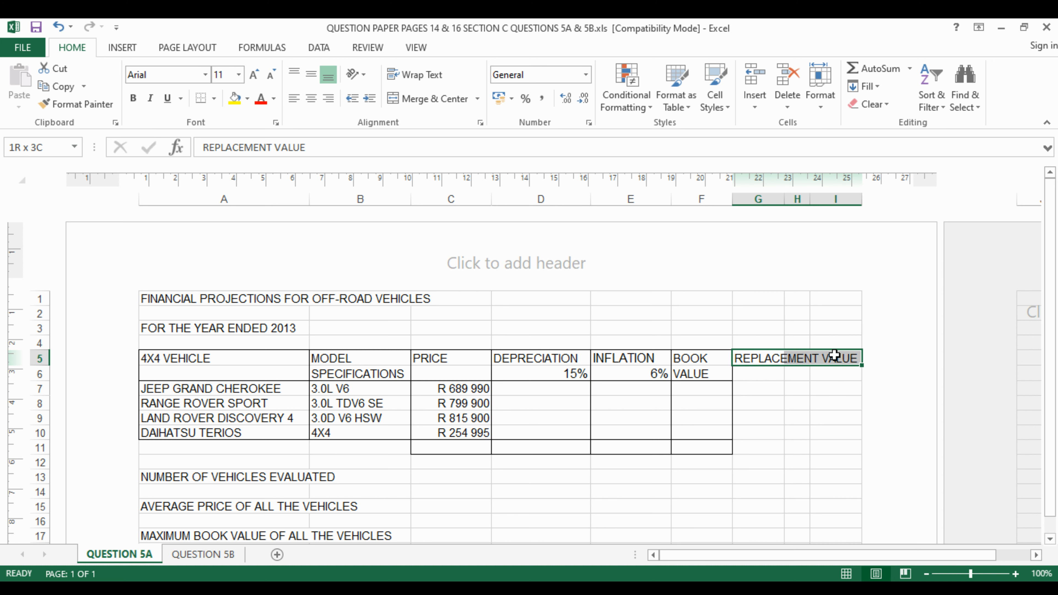
left_click(800, 374)
left_click(761, 360)
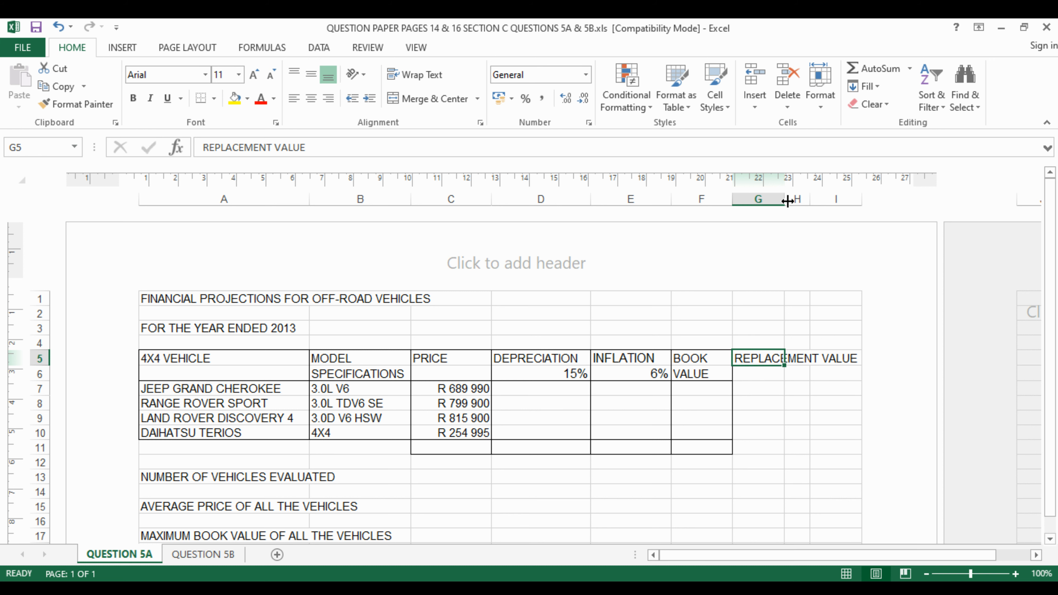
left_click(776, 429)
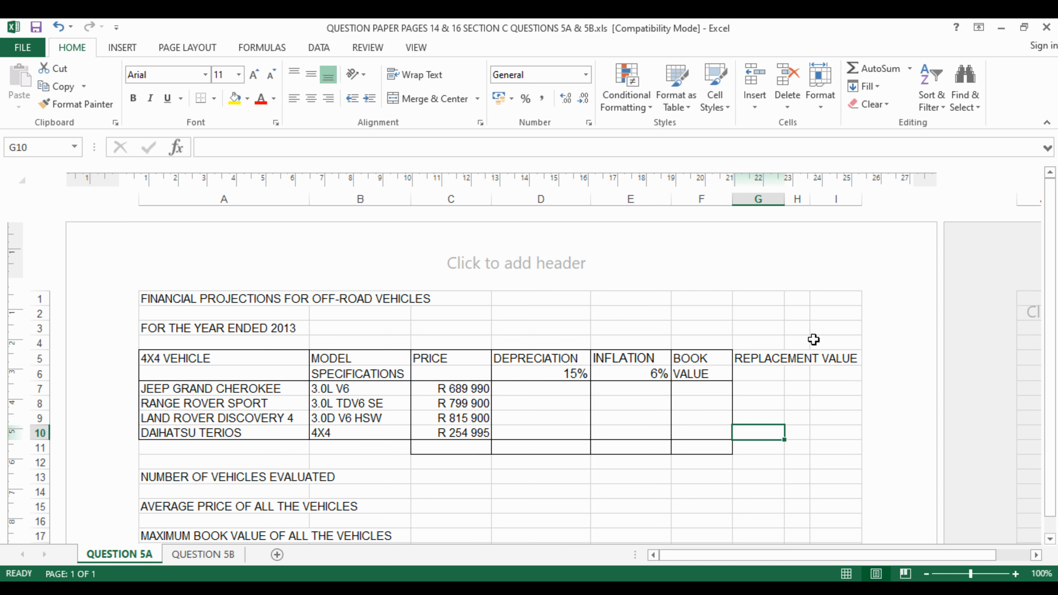
Turn on text wrapping for cell G5 and widen column G.
left_click(766, 361)
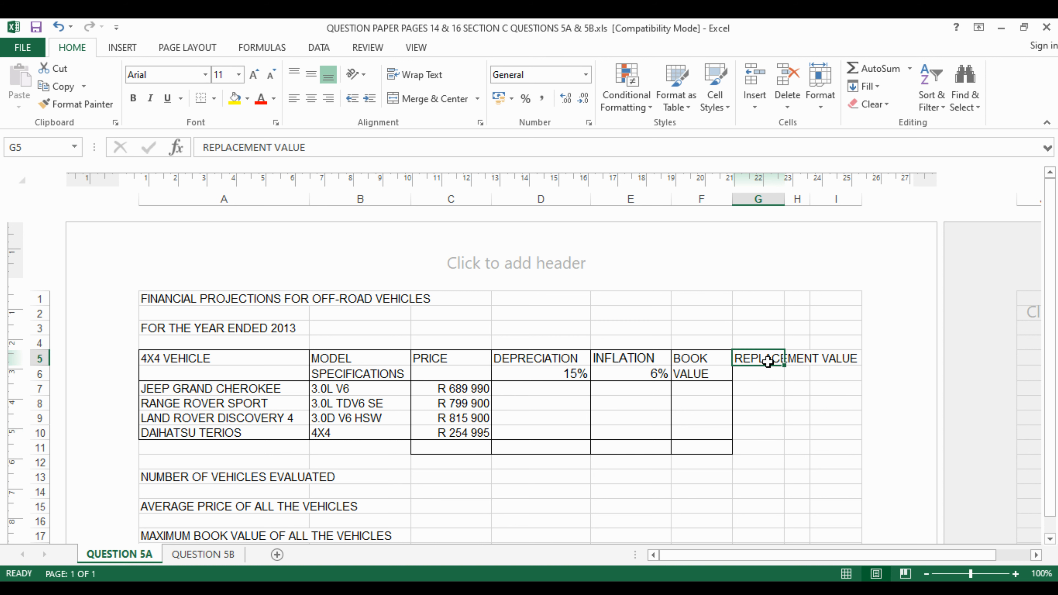
left_click(421, 77)
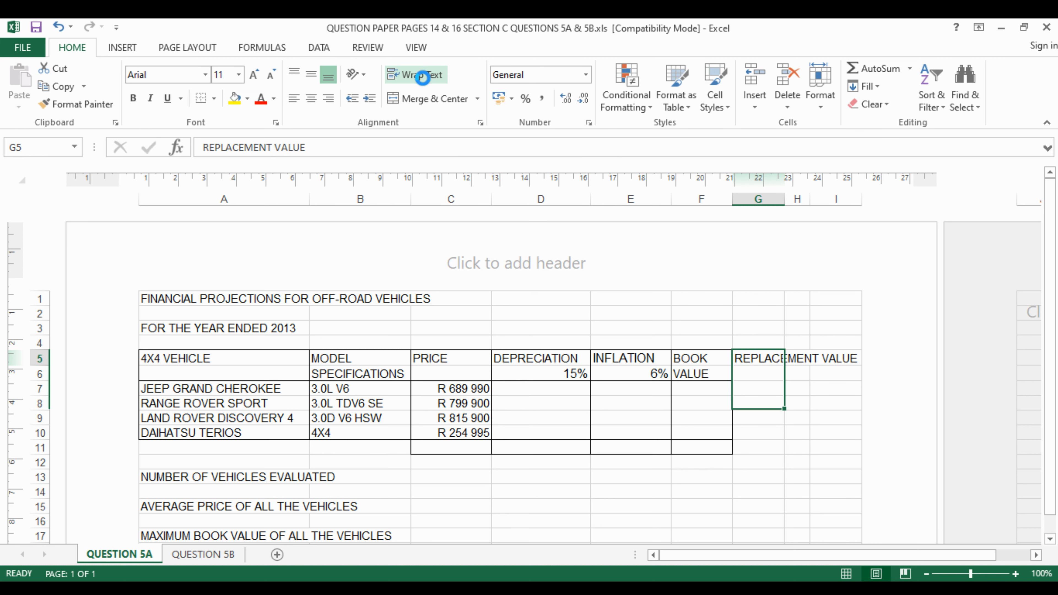
left_click_drag(786, 194, 817, 196)
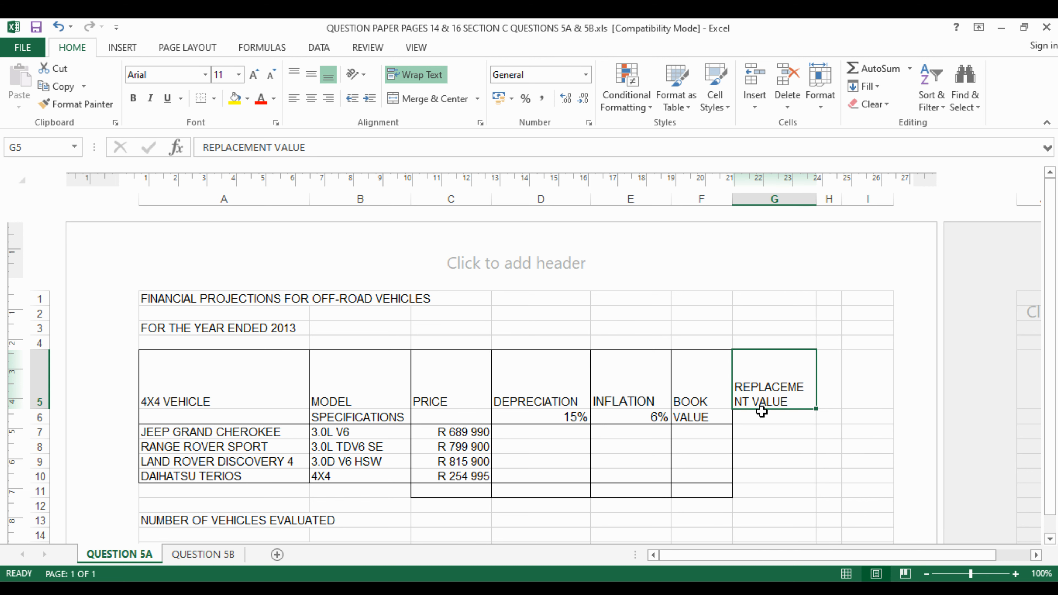
left_click(707, 400)
left_click(677, 418)
left_click(655, 390)
left_click(644, 432)
left_click(637, 388)
left_click(638, 416)
left_click(637, 401)
left_click(633, 418)
left_click(640, 406)
left_click(639, 417)
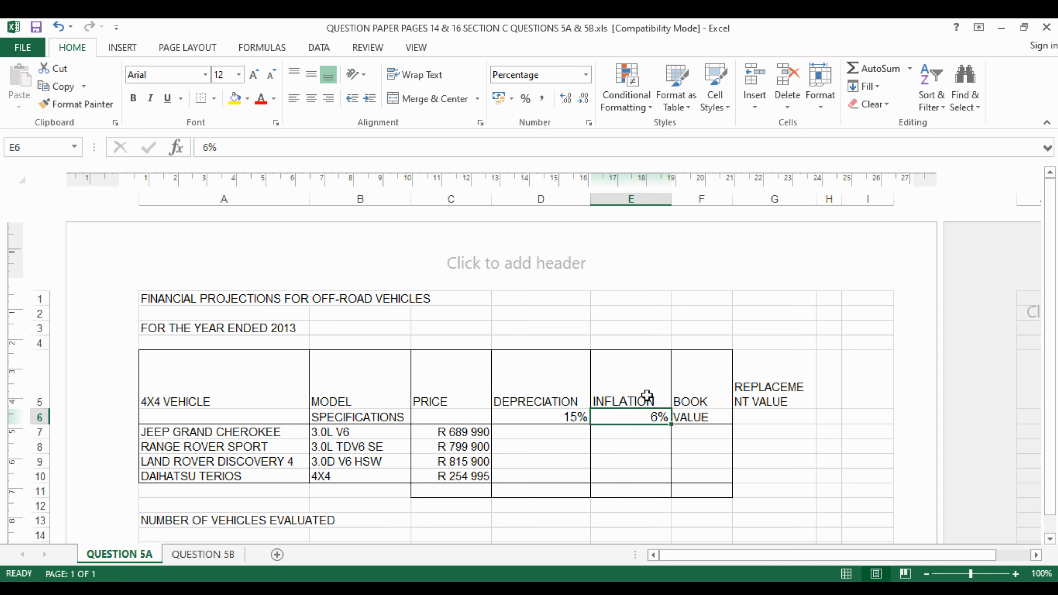
Narrow column G slightly and clear the REPLACEMENT VALUE heading from cell G5.
left_click(756, 394)
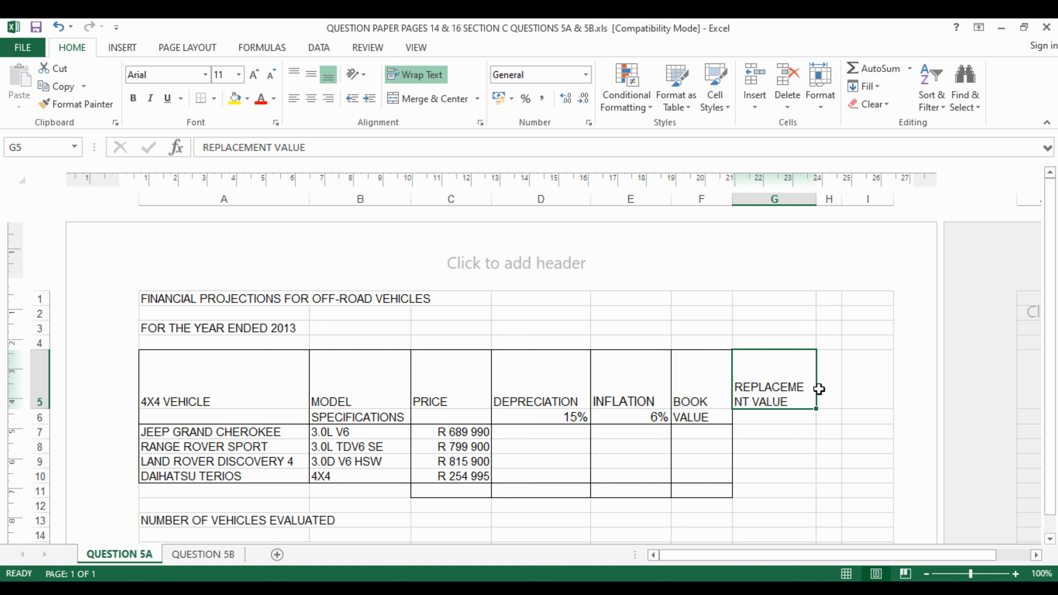
left_click_drag(815, 203, 806, 202)
right_click(767, 401)
left_click(746, 407)
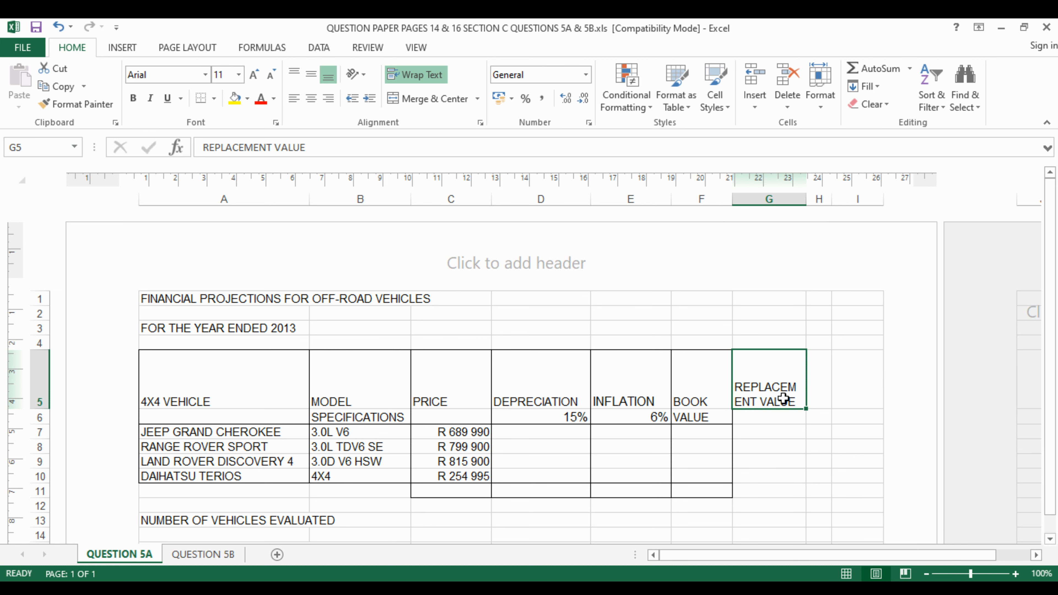
key("Delete")
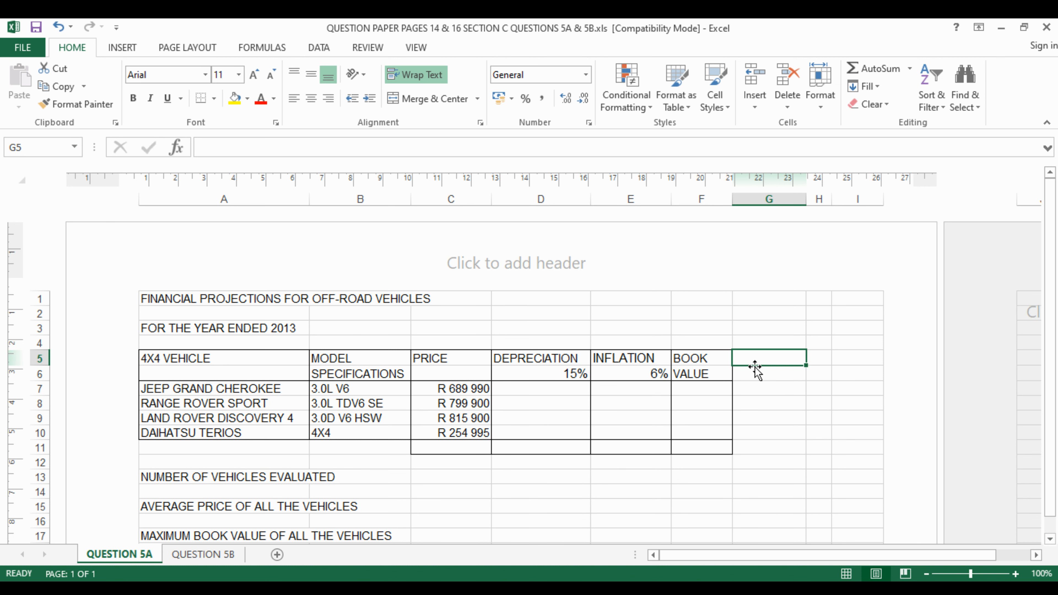
Enter the column heading REPLACEMENT in cell G5.
type("r")
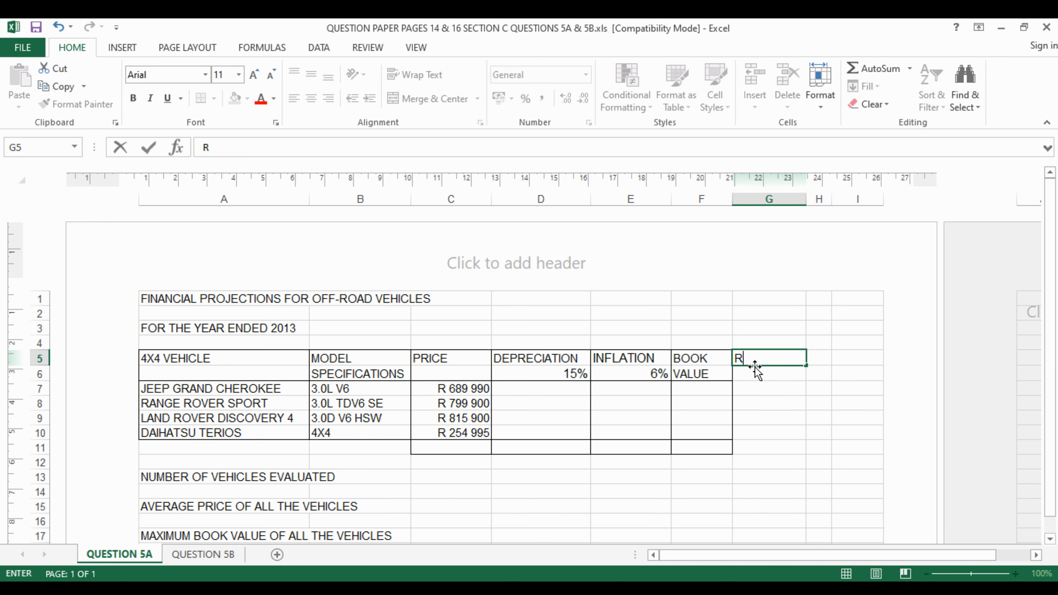
type("EPLACEMENT")
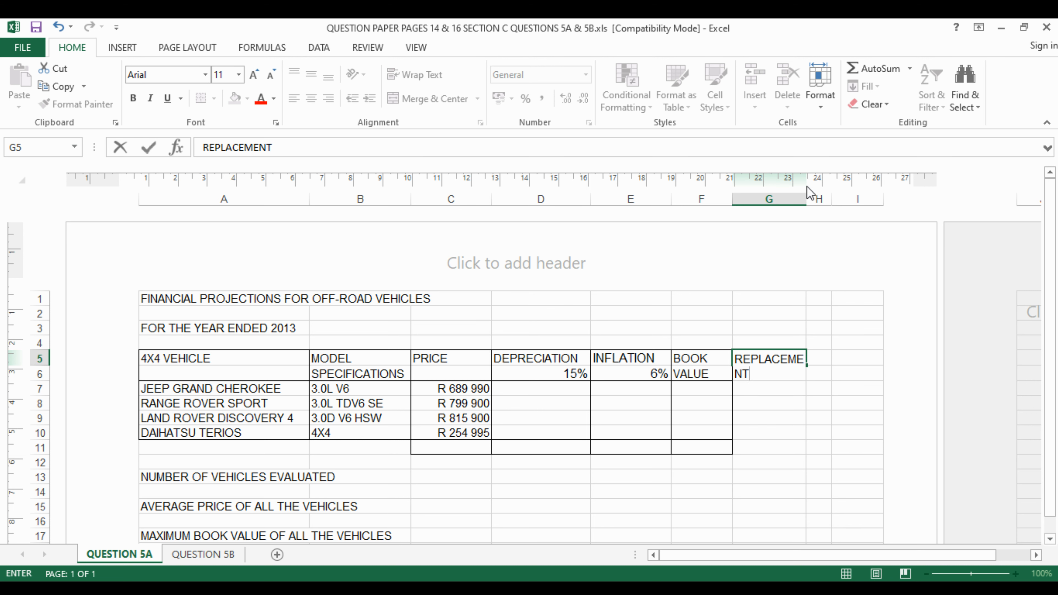
left_click(805, 198)
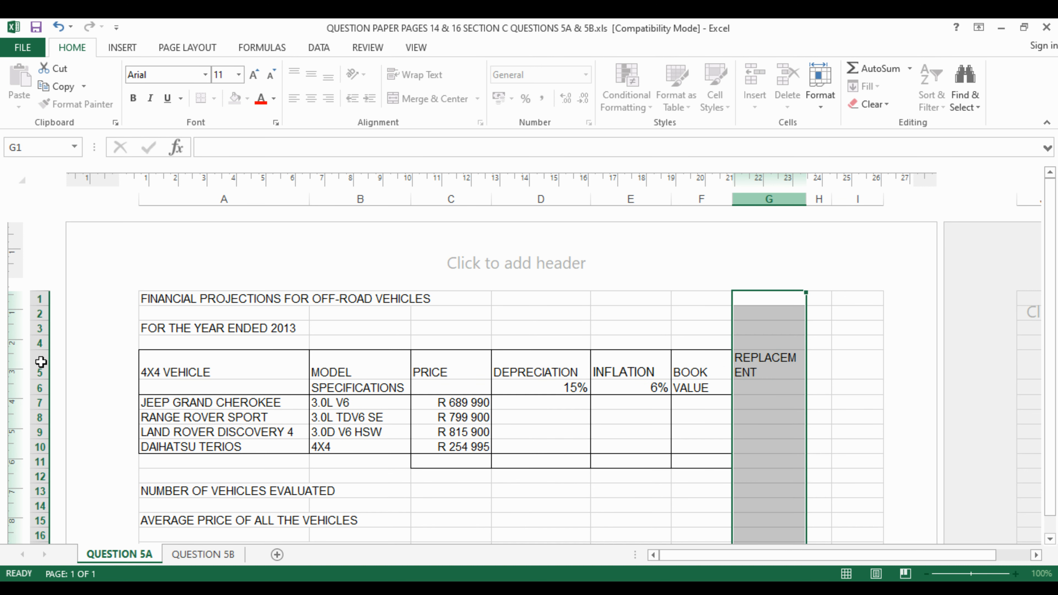
left_click(40, 365)
left_click(38, 387)
left_click(35, 367)
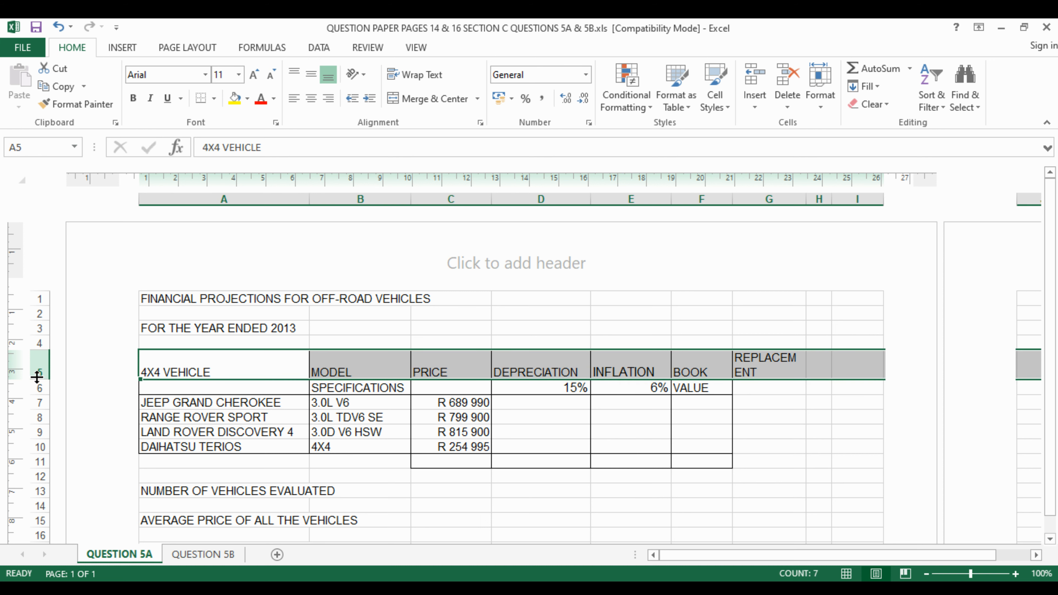
left_click(36, 387)
left_click_drag(36, 367, 40, 373)
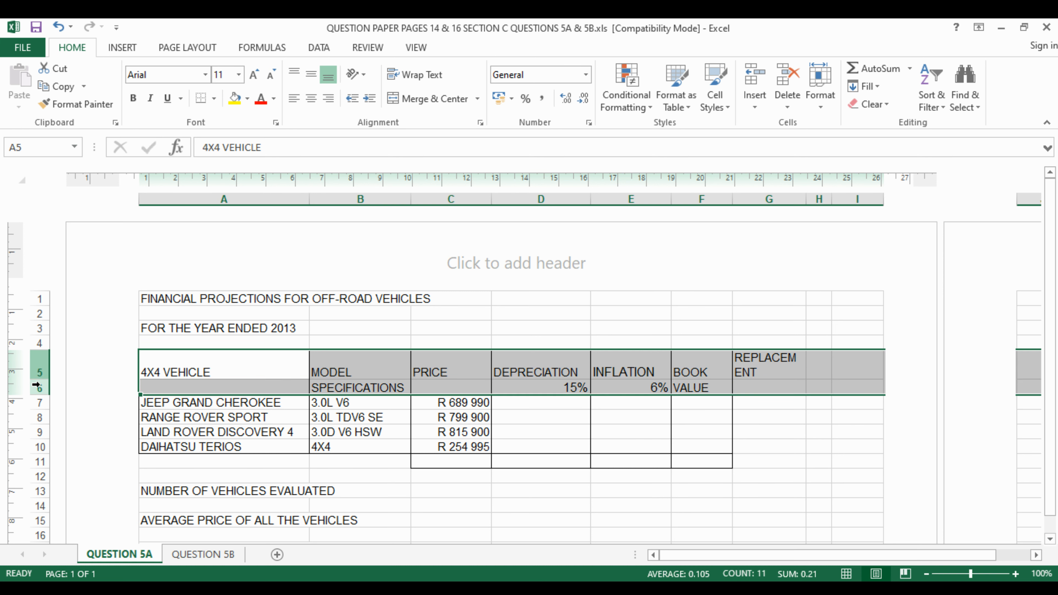
Widen column G until the word REPLACEMENT fits on one line in G5.
left_click(818, 416)
left_click_drag(806, 191, 810, 195)
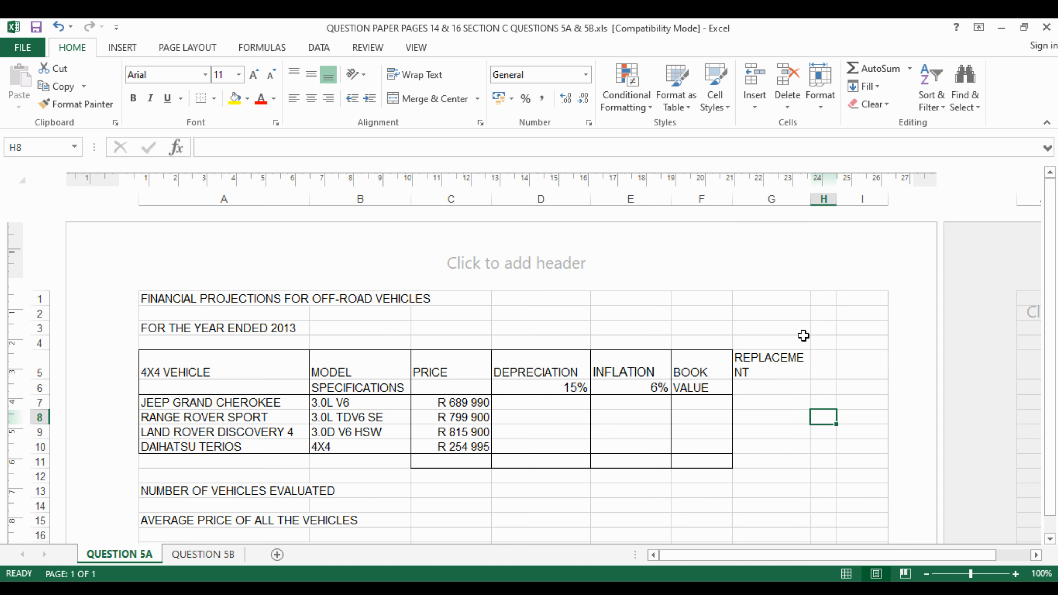
mouse_move(811, 199)
left_mouse_down()
mouse_move(810, 217)
mouse_move(804, 200)
mouse_move(826, 199)
left_mouse_up()
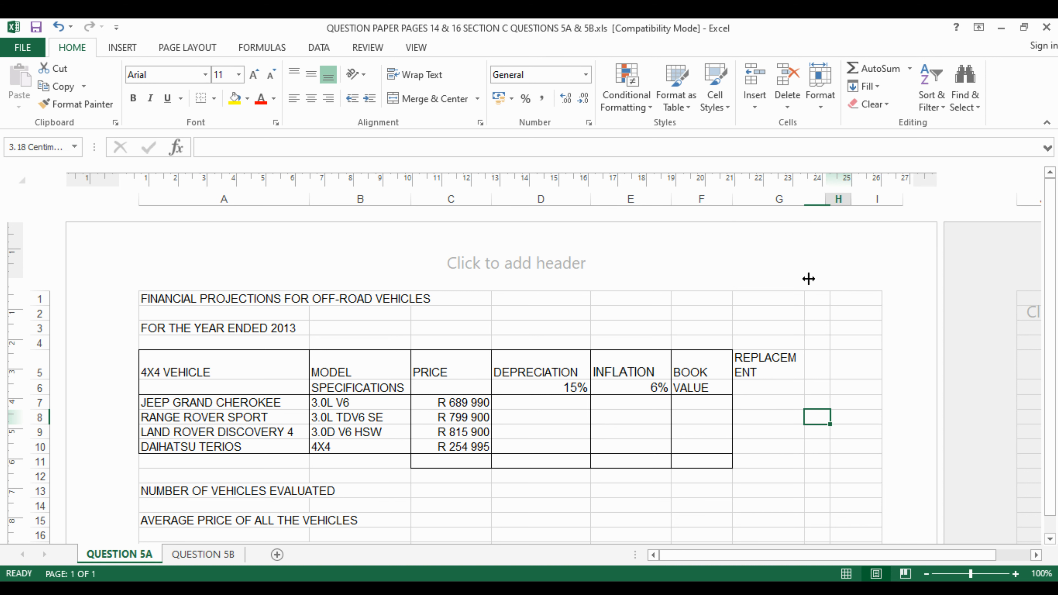
Enter VALUE in cell G6 as the second line of the REPLACEMENT heading.
left_click(769, 387)
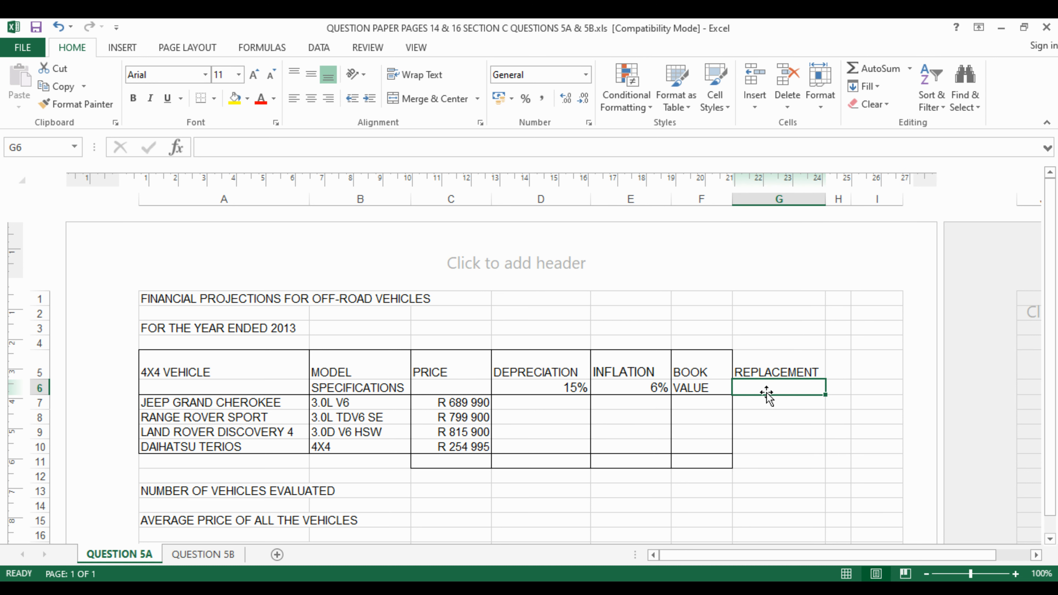
type("VALUE")
left_click(773, 402)
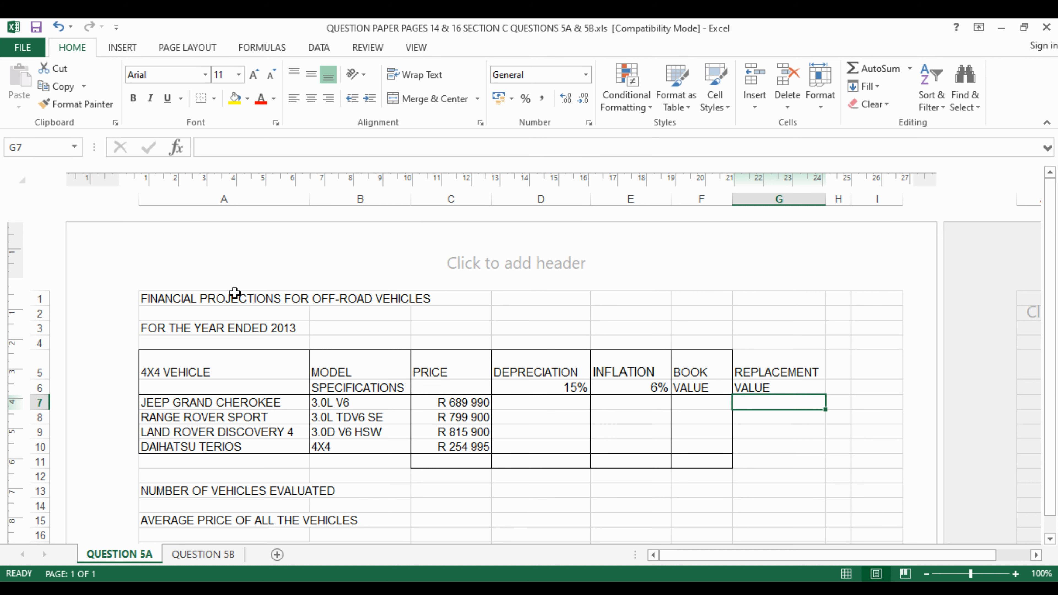
Merge and centre the main title across A1:G1 and the FOR THE YEAR ENDED 2013 line across A3:G3.
left_click(235, 298)
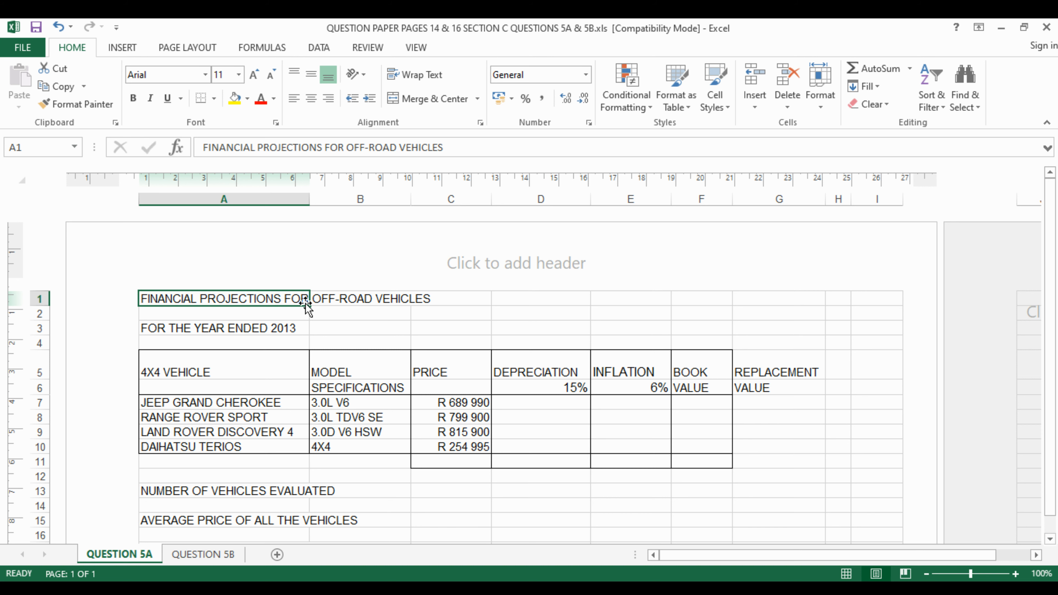
left_click_drag(295, 298, 769, 294)
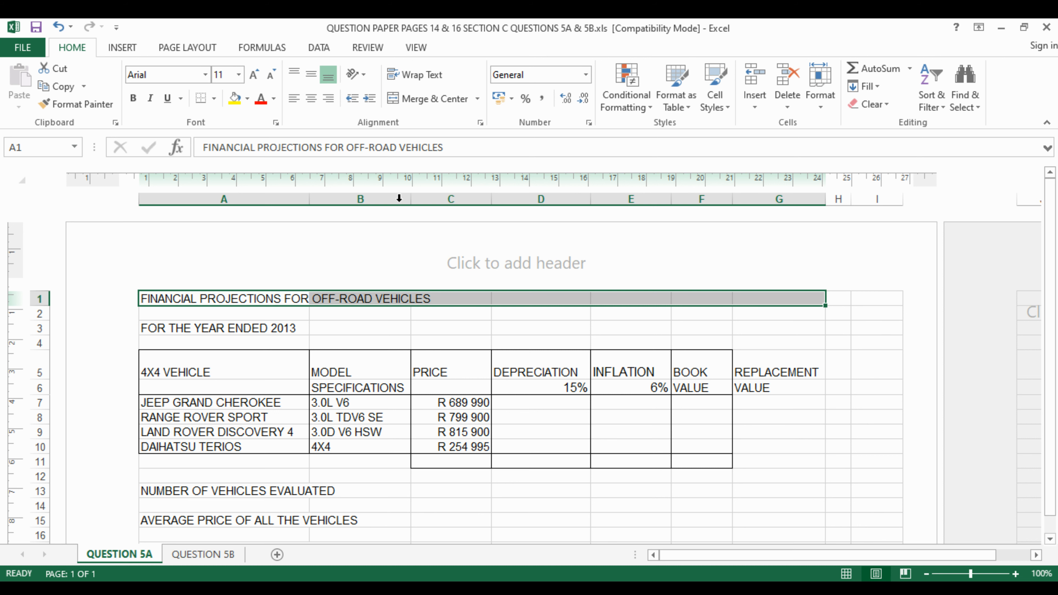
left_click(437, 100)
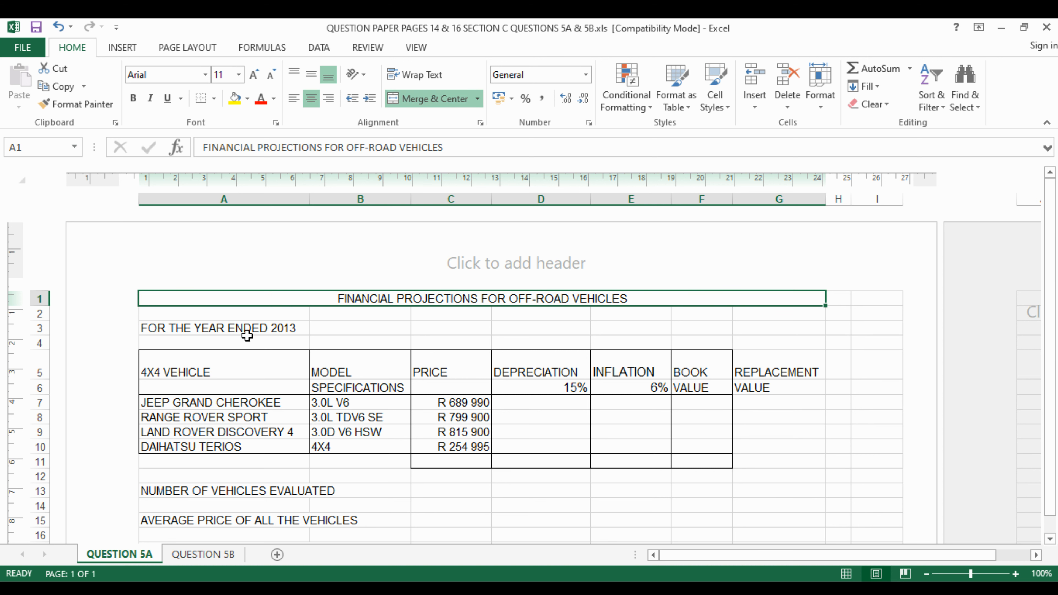
left_click(174, 333)
left_click_drag(174, 336, 825, 329)
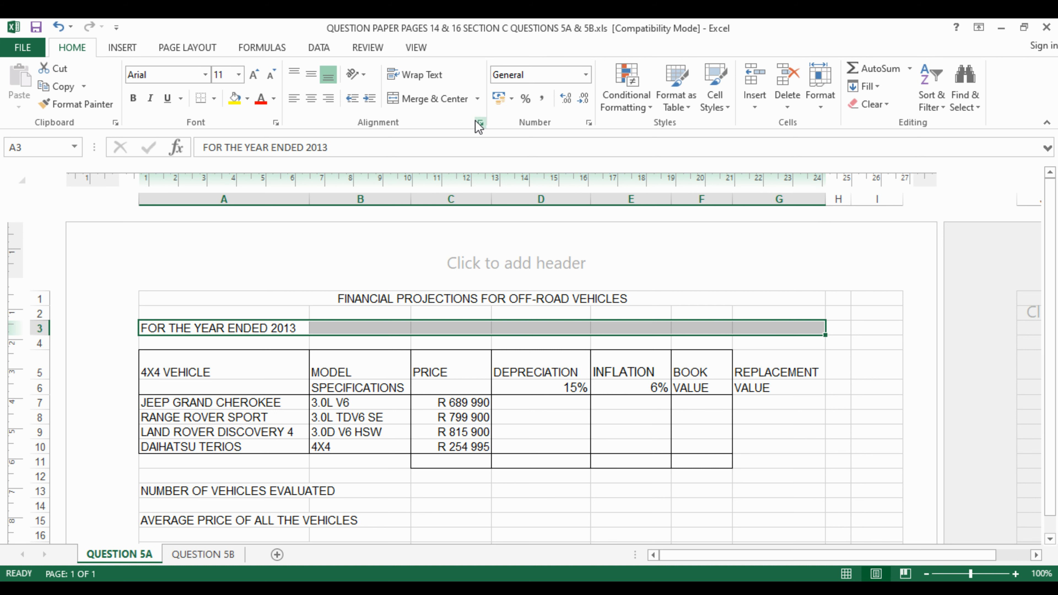
left_click(430, 95)
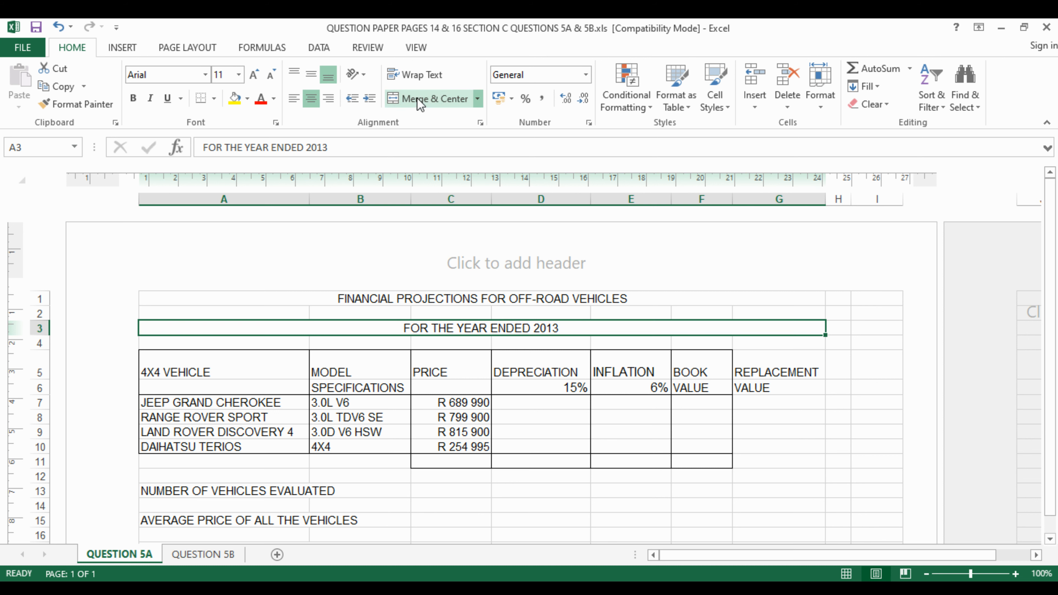
Set the font size of the merged headings in rows 1 and 3 to 14.
left_click(424, 299)
left_click(238, 76)
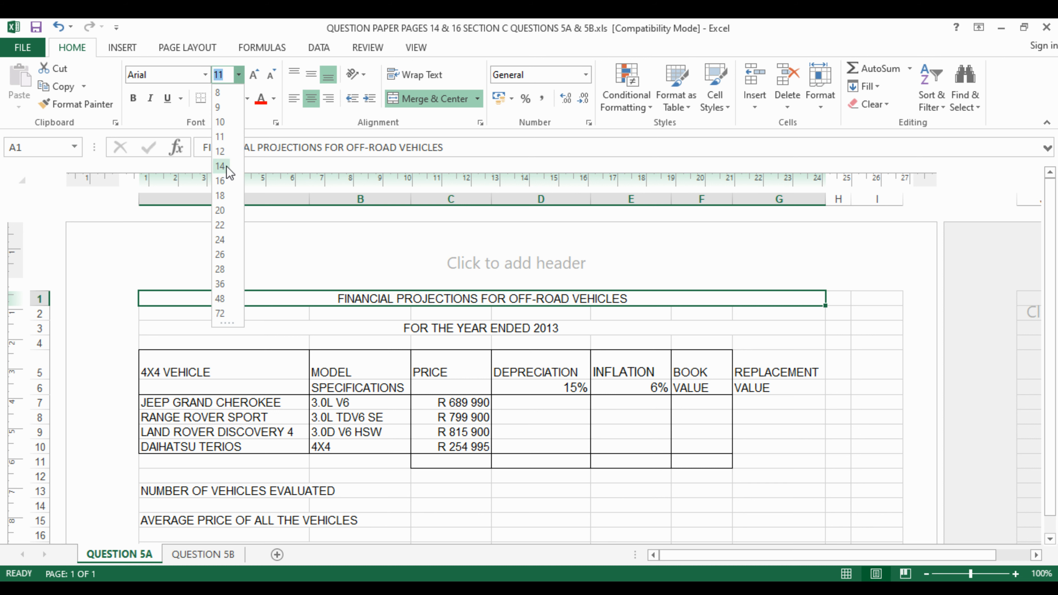
left_click(221, 75)
type("14")
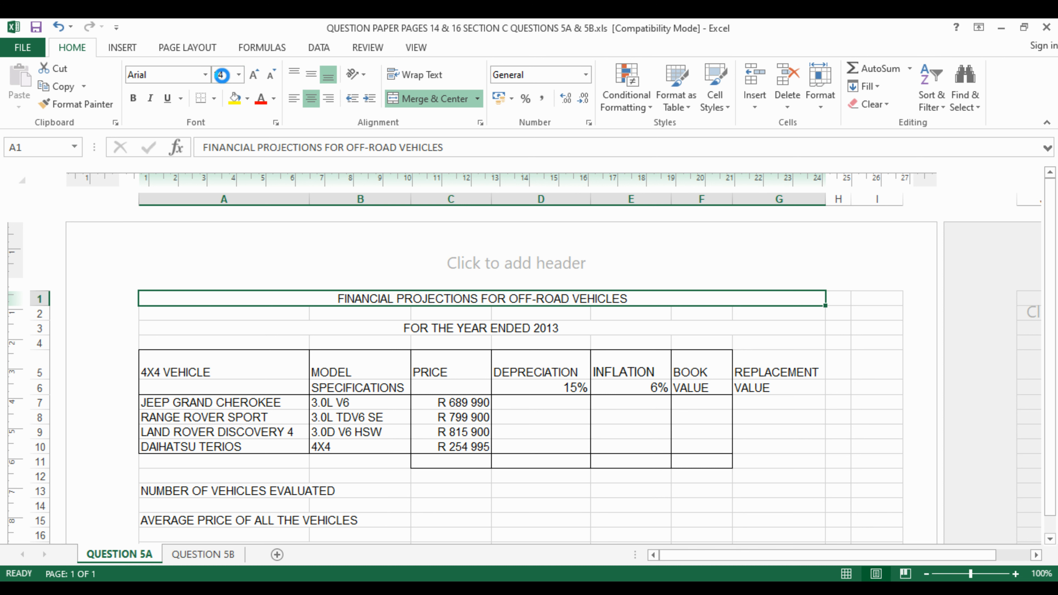
key("Return")
left_click(454, 333)
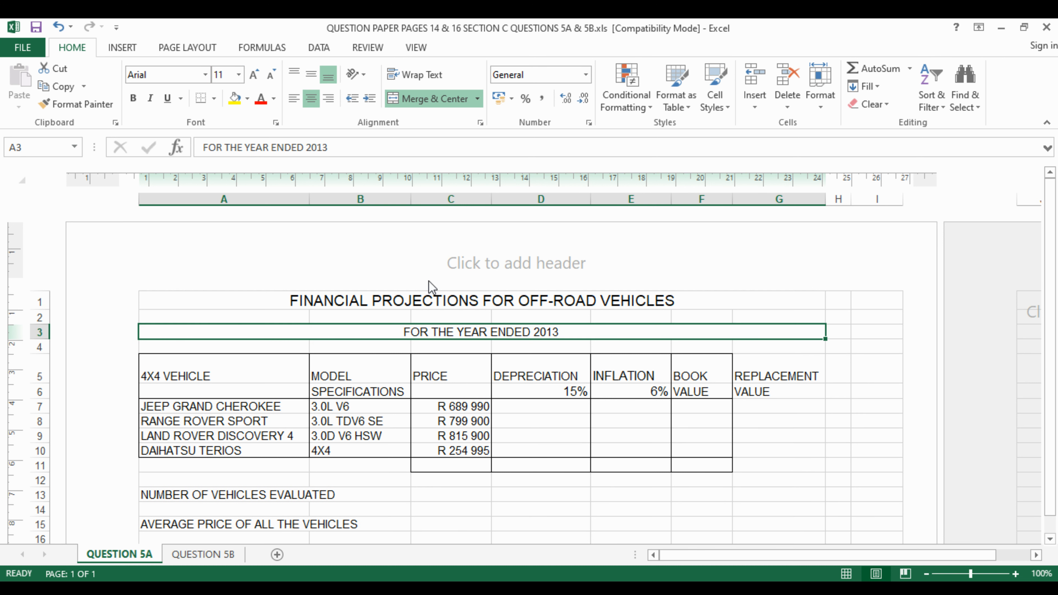
left_click(238, 75)
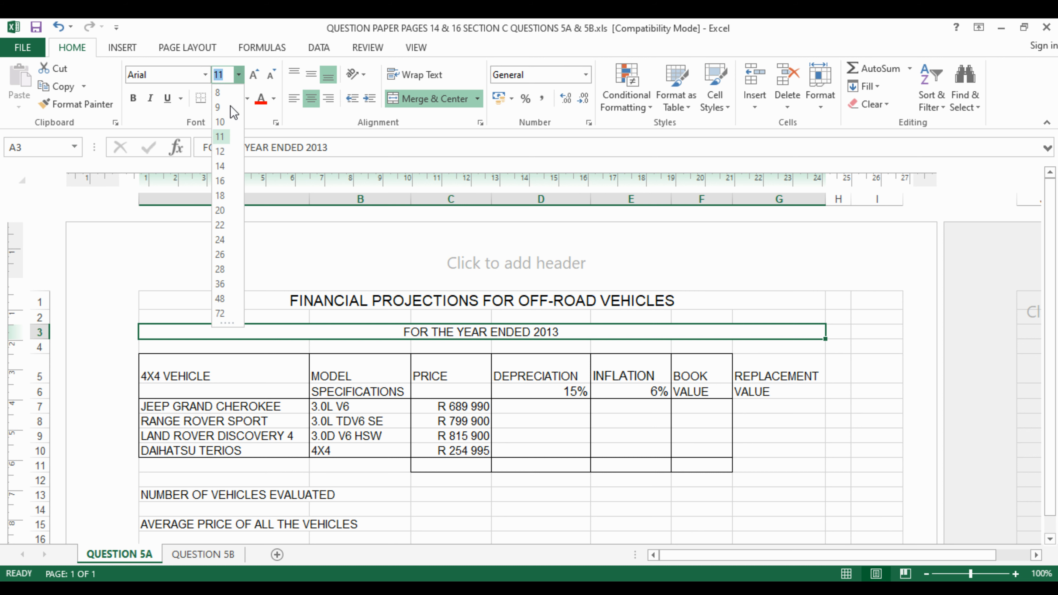
left_click(219, 170)
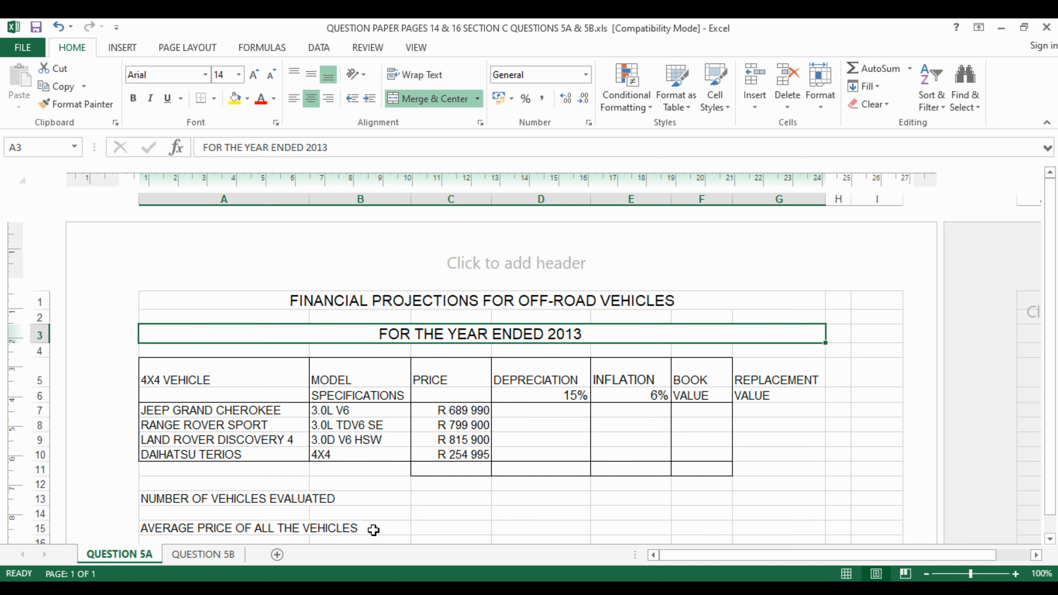
Insert two blank rows between RANGE ROVER SPORT and LAND ROVER DISCOVERY 4.
scroll(284, 493, "down", 4)
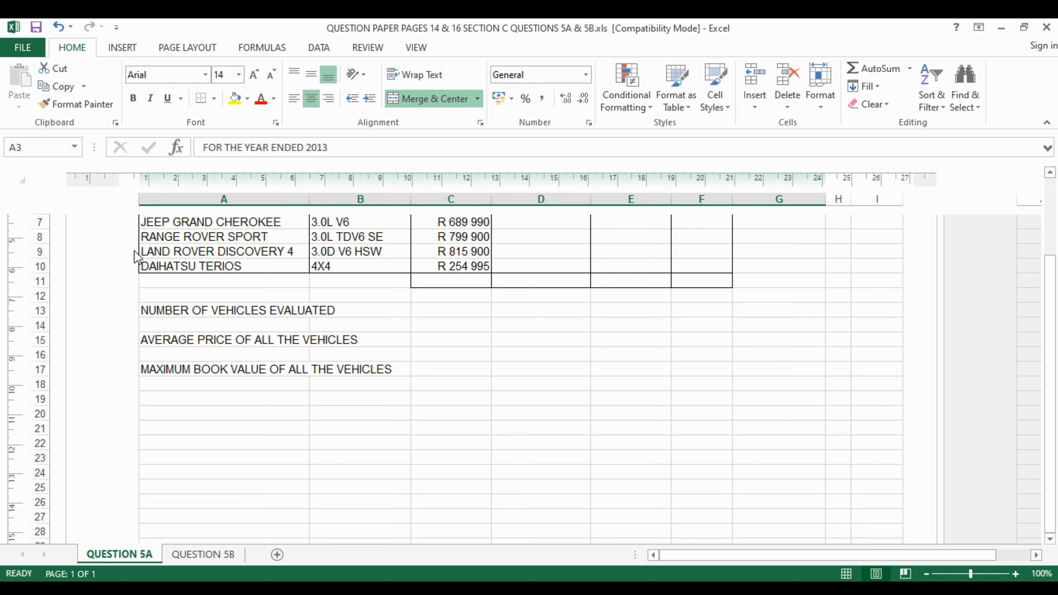
left_click(144, 251)
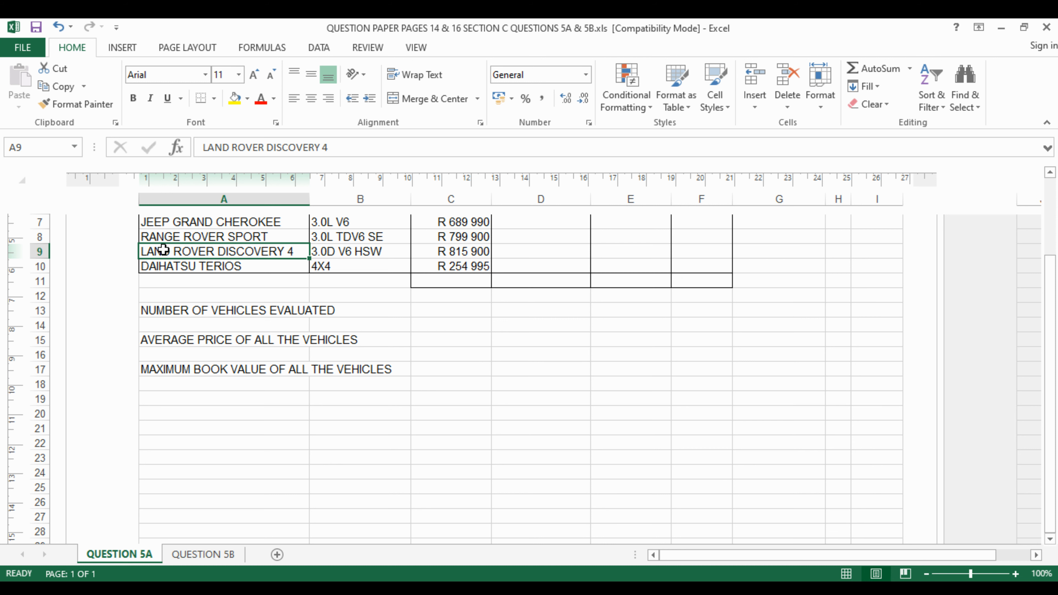
left_click(36, 251)
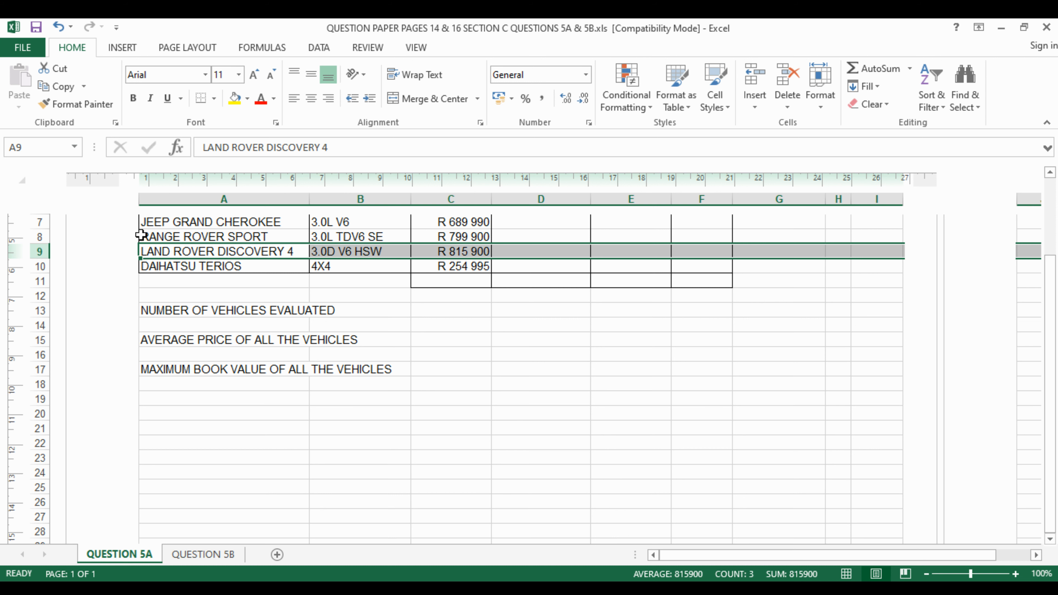
right_click(40, 251)
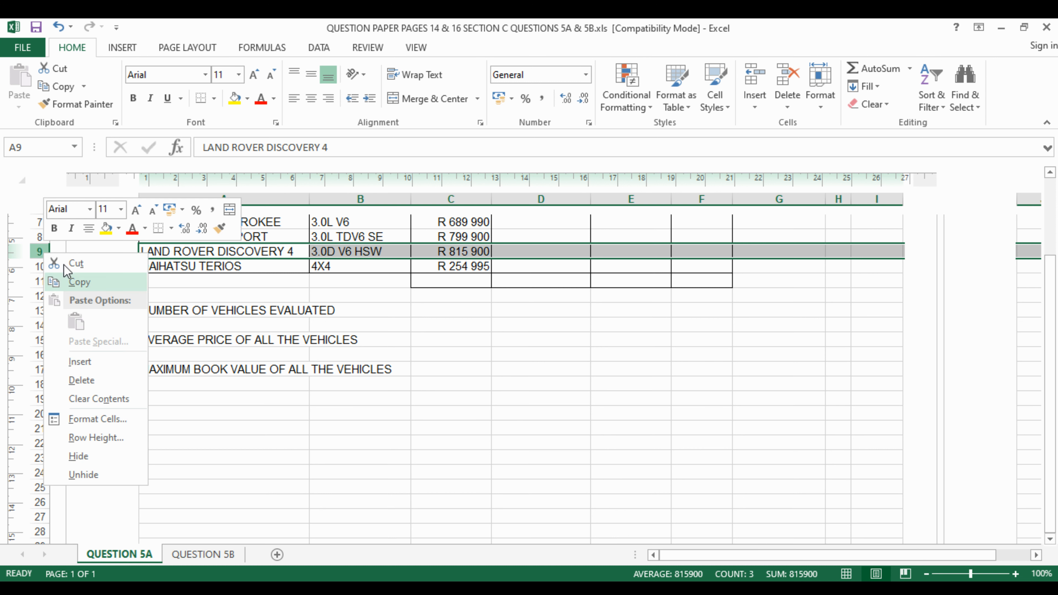
left_click(84, 361)
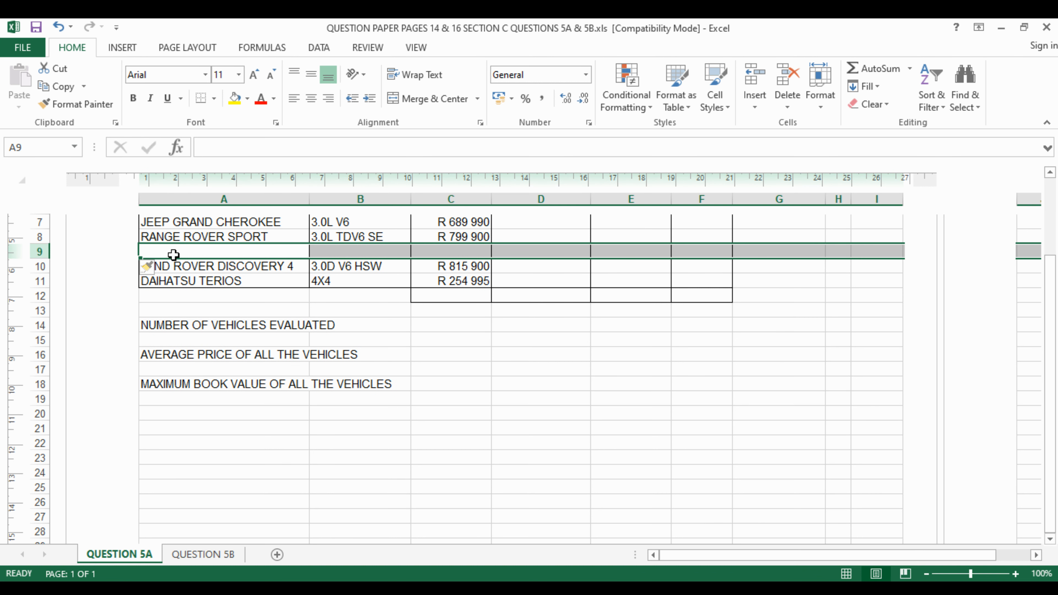
right_click(41, 268)
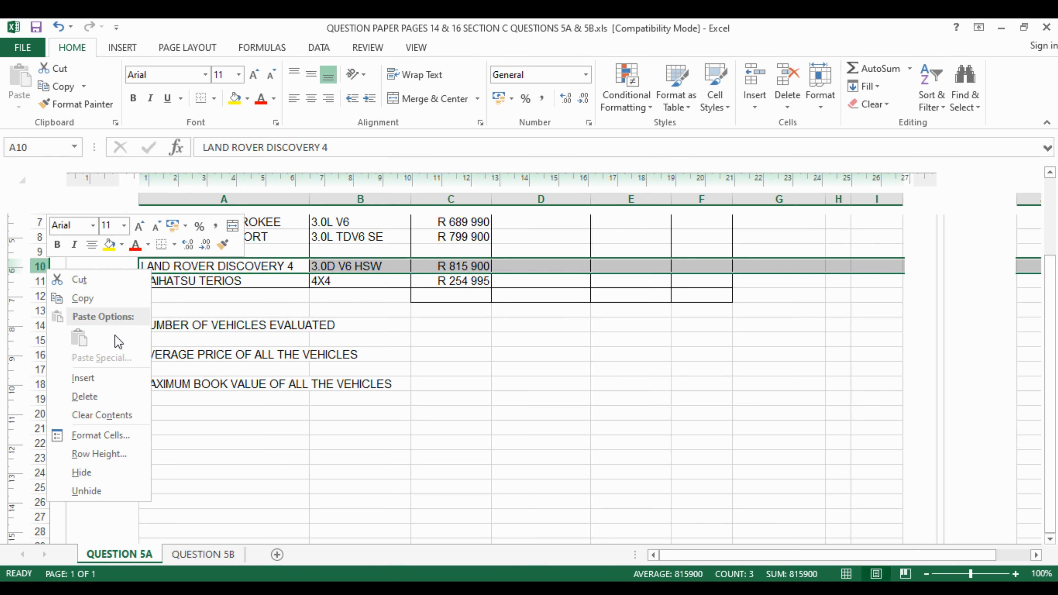
left_click(114, 376)
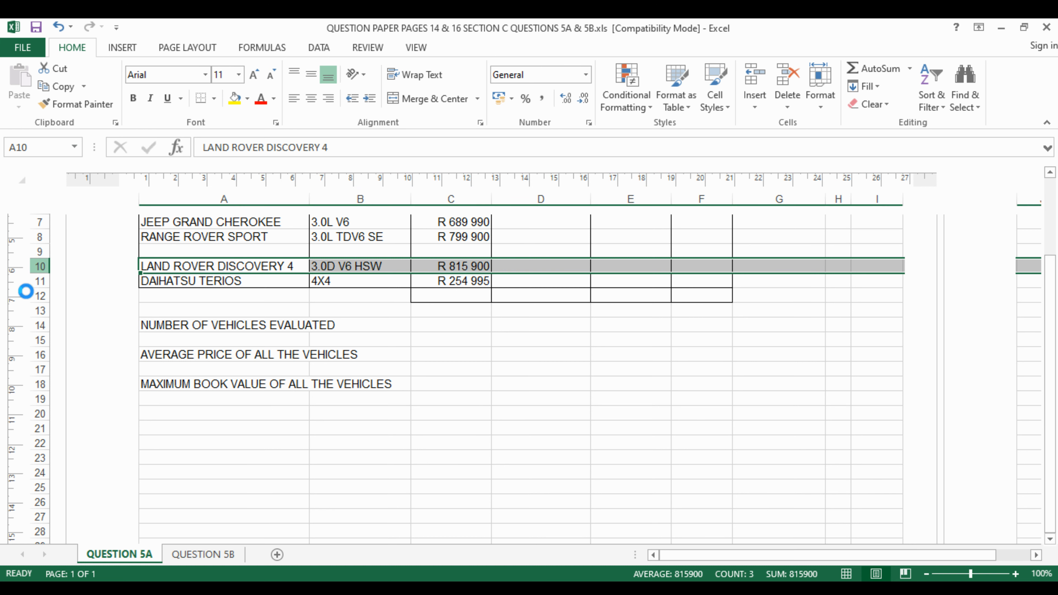
Enter the vehicle names PORSCHE CAYEBBE S in cell A9 and NISSAN PATHFINDER in cell A10.
left_click(154, 252)
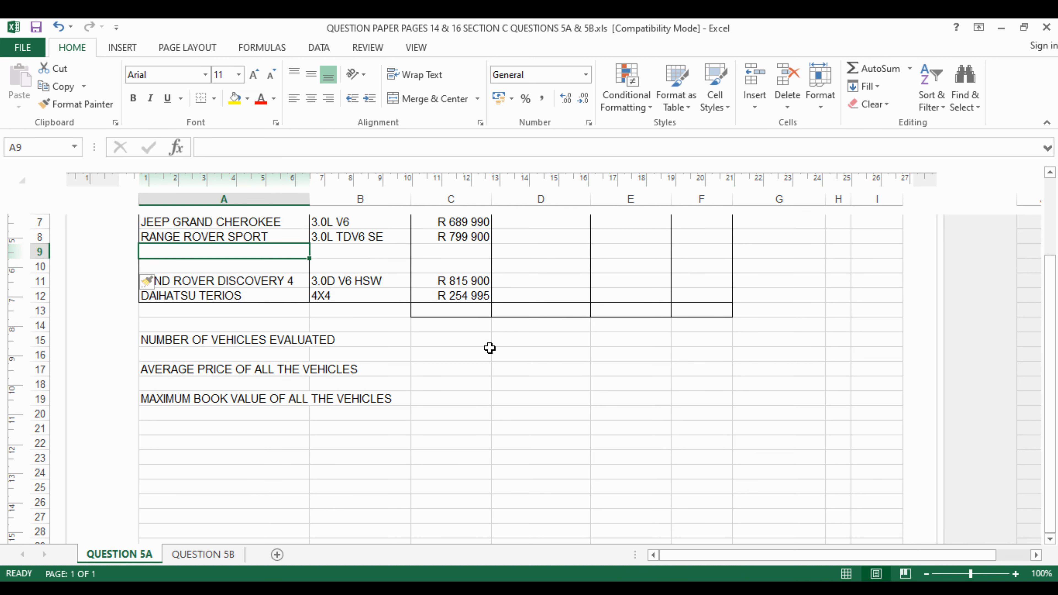
type("P")
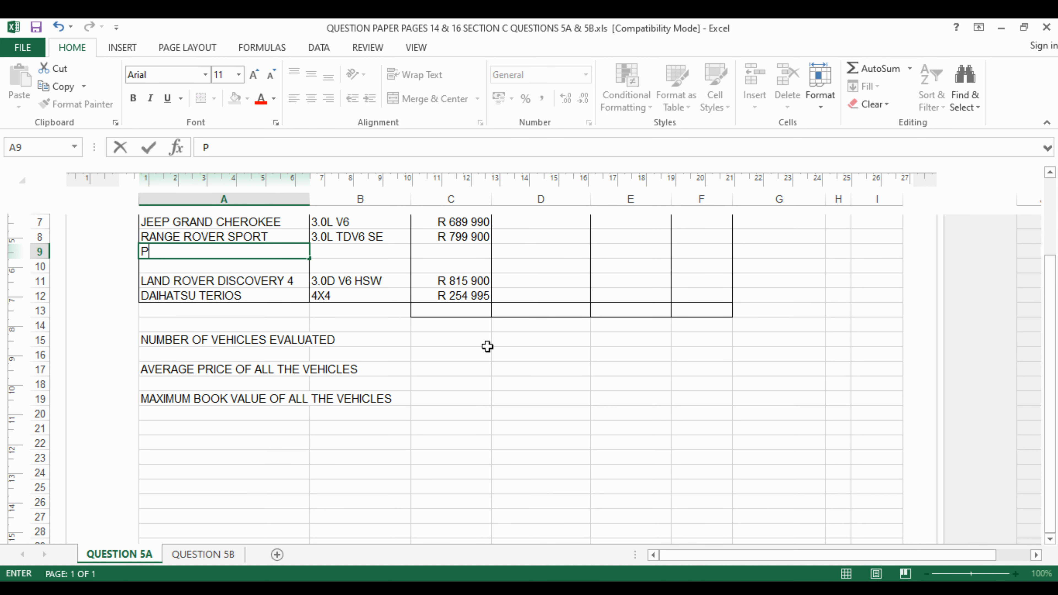
type("ORSCHE CA")
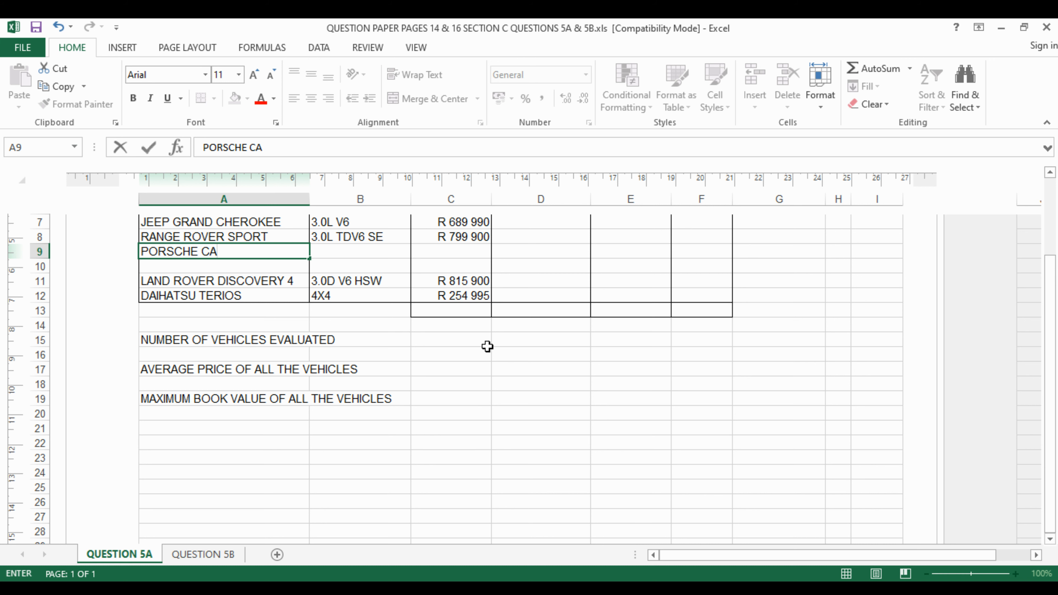
type("YEBBE S")
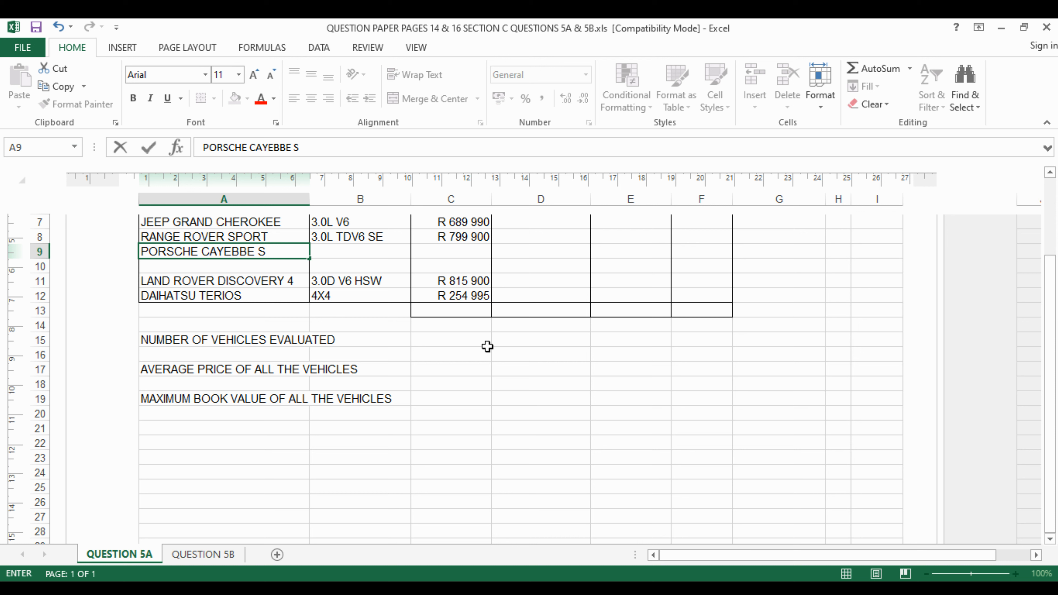
left_click(217, 268)
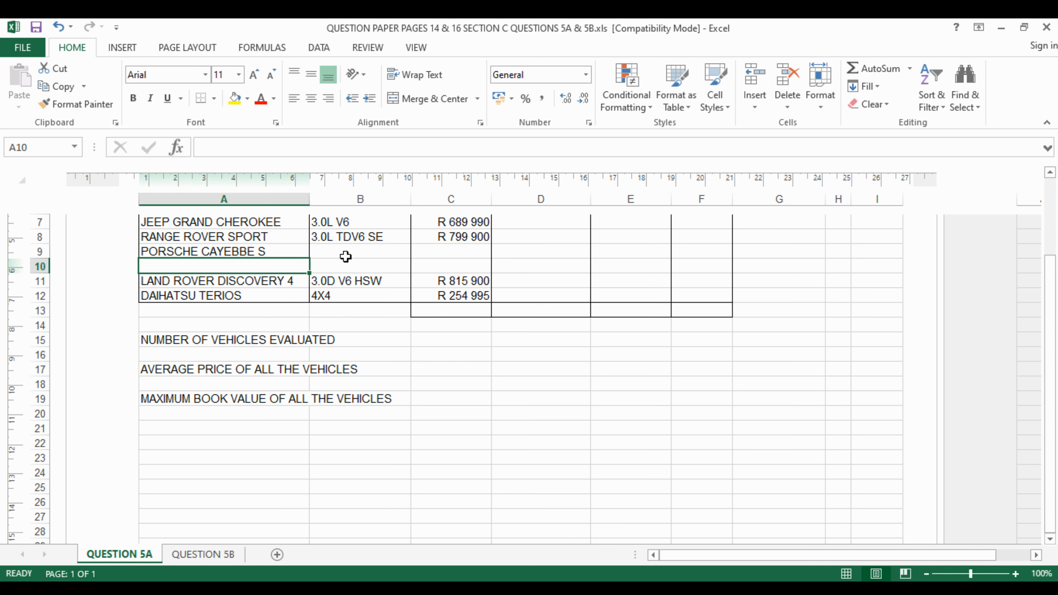
type("B")
key("BackSpace")
type("NISSAN")
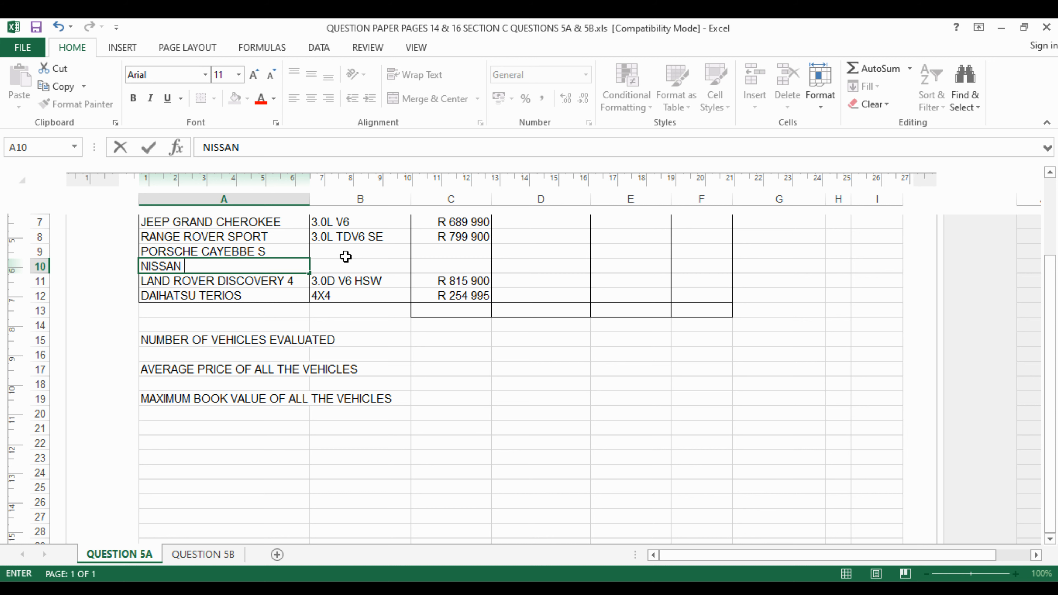
type(" PATHFINDER")
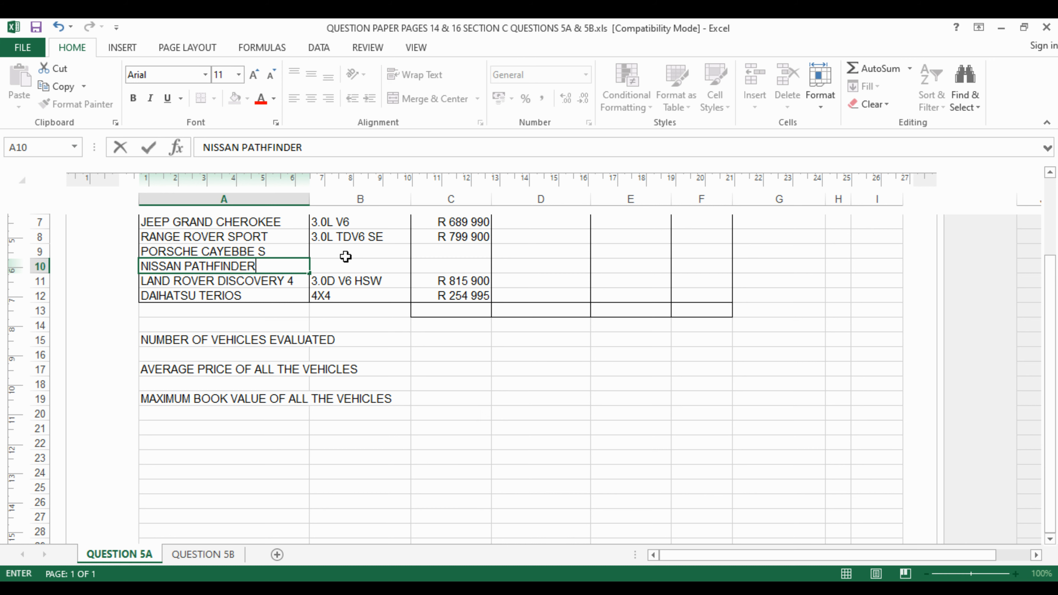
Enter the price 88 900 for PORSCHE CAYEBBE S in cell C9 and 576150 for NISSAN PATHFINDER in cell C10.
left_click(442, 255)
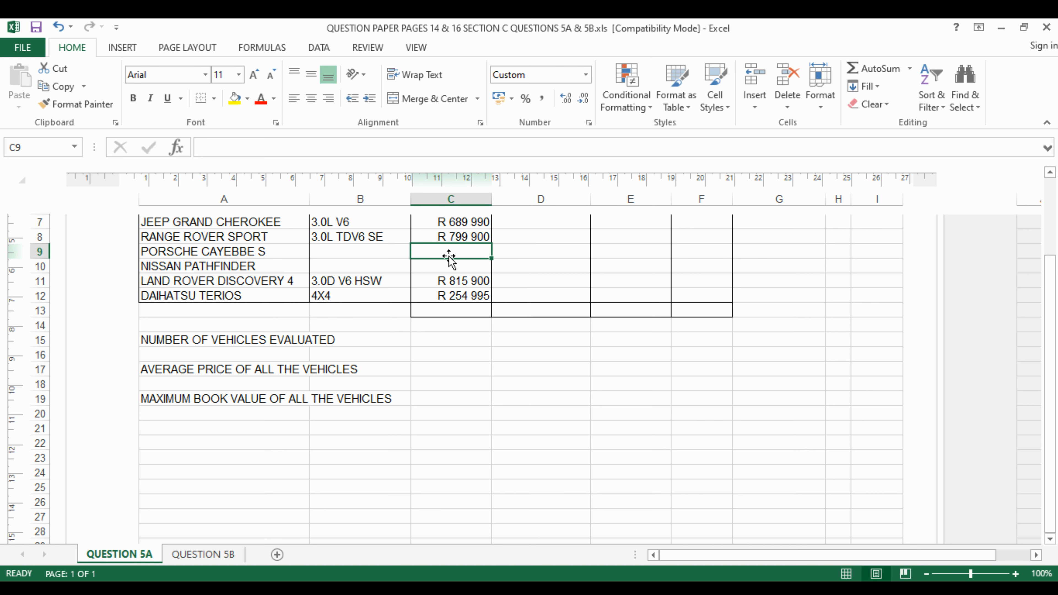
type("88")
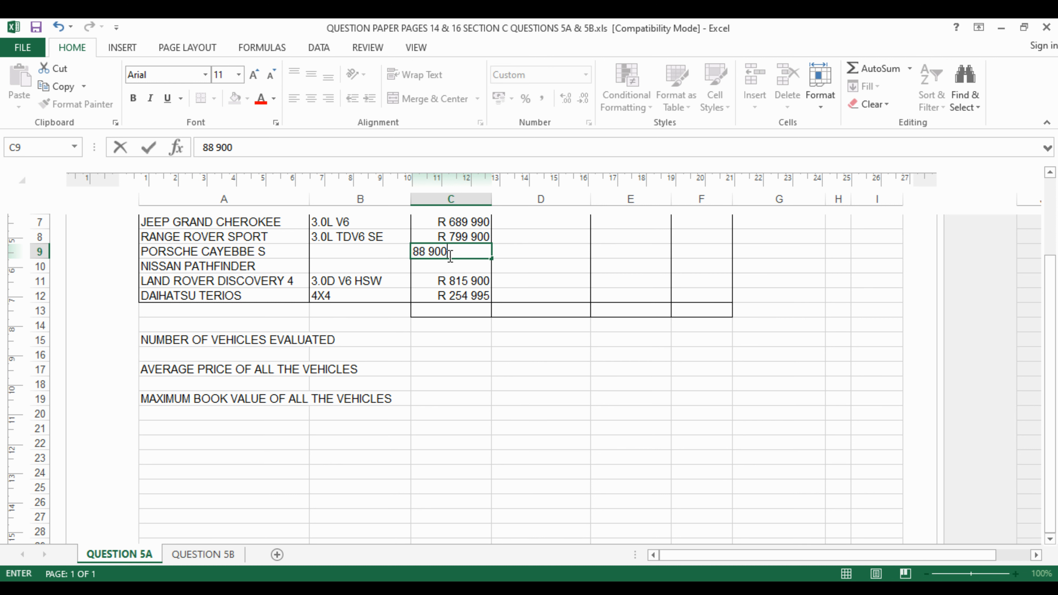
type("900")
left_click(503, 383)
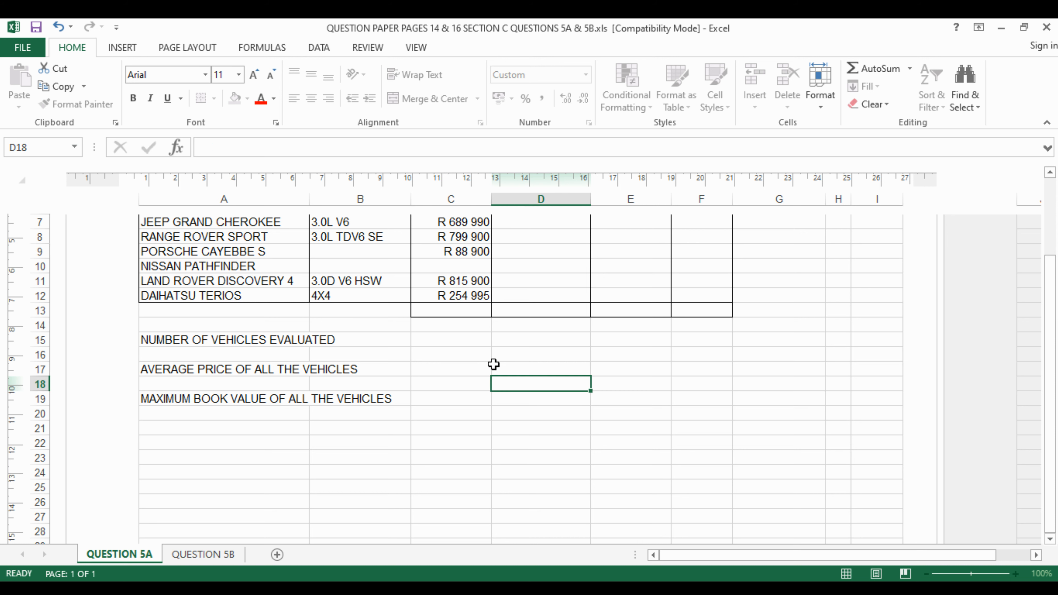
left_click(452, 224)
left_click(454, 252)
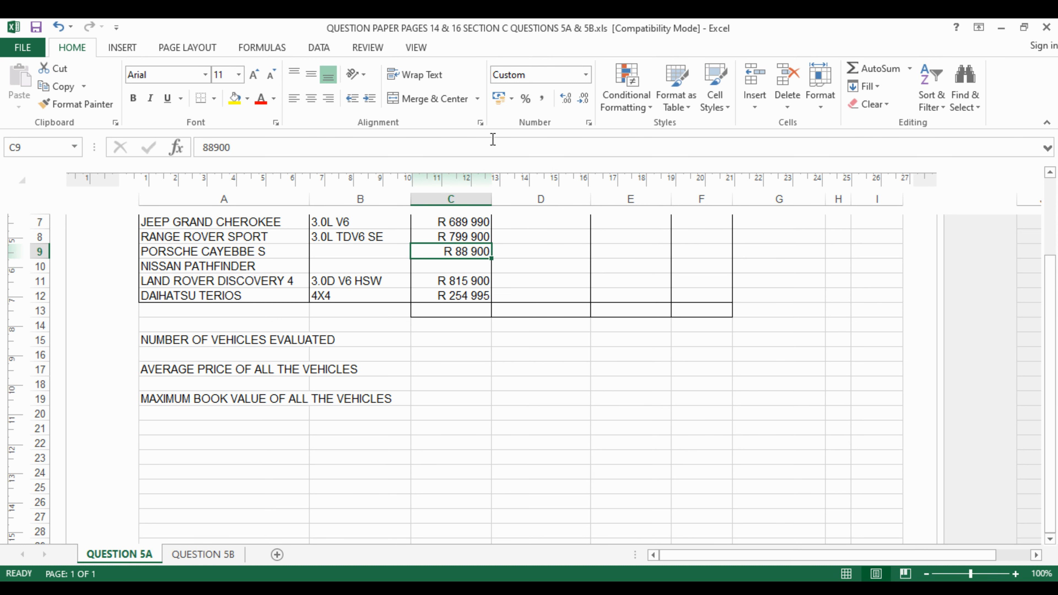
left_click(453, 267)
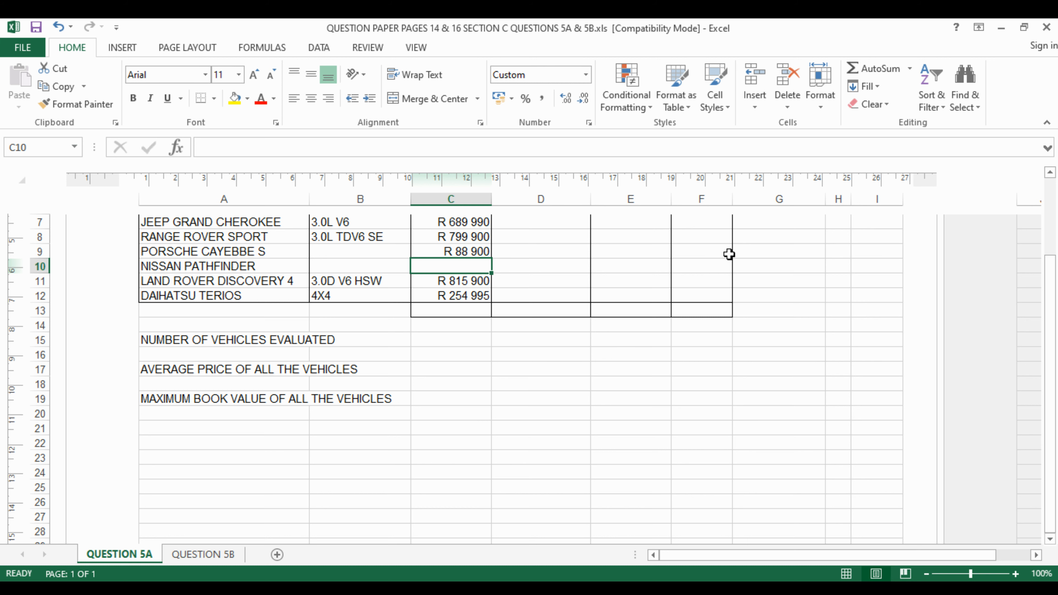
type("57")
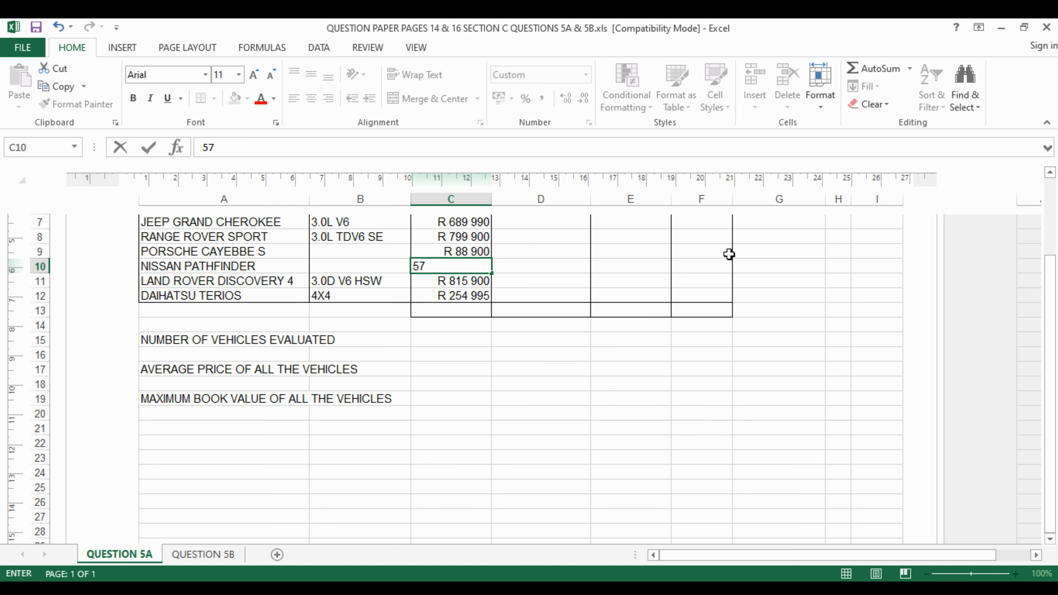
type("6150")
left_click(607, 350)
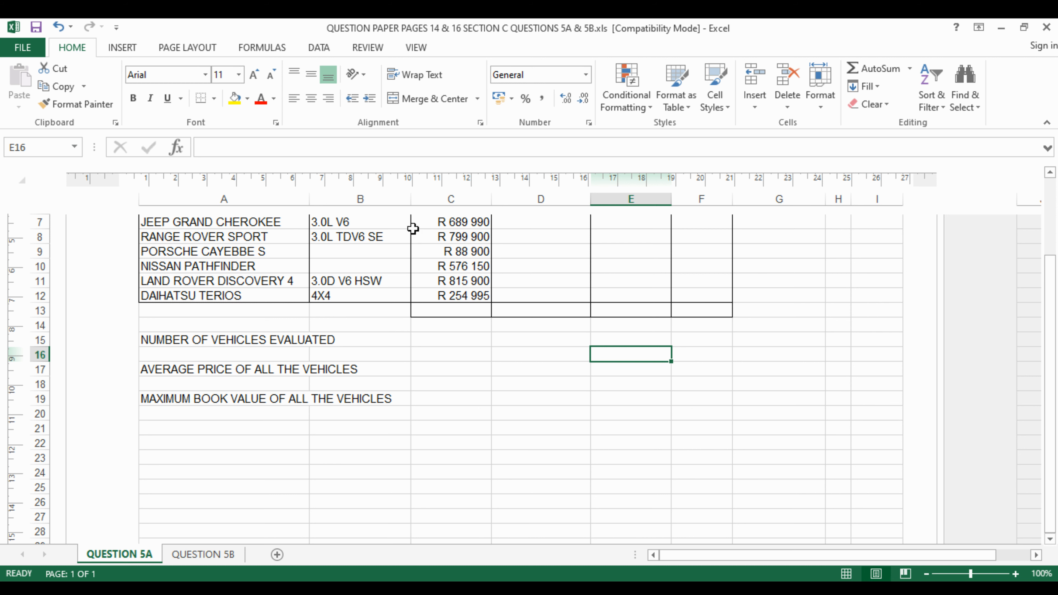
Delete column B, which holds the vehicles' engine and model descriptions.
left_click(363, 197)
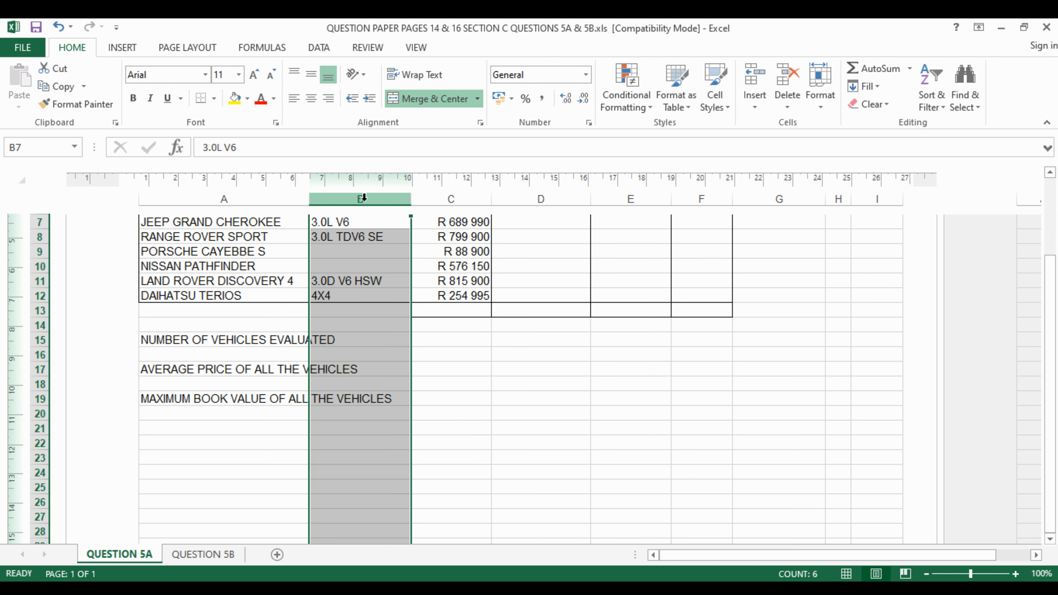
left_click(361, 310)
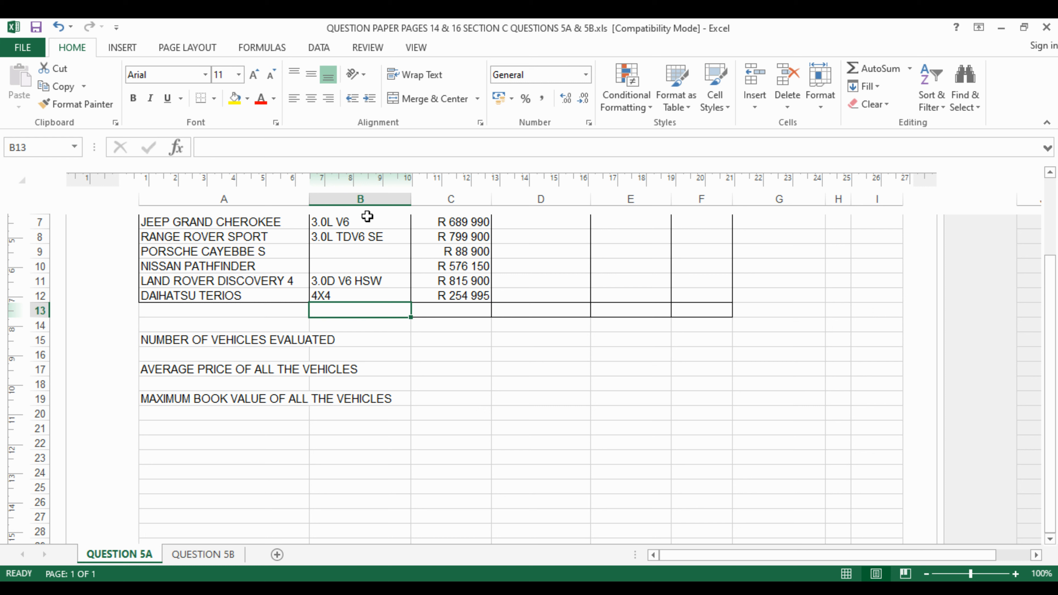
left_click(367, 198)
right_click(367, 198)
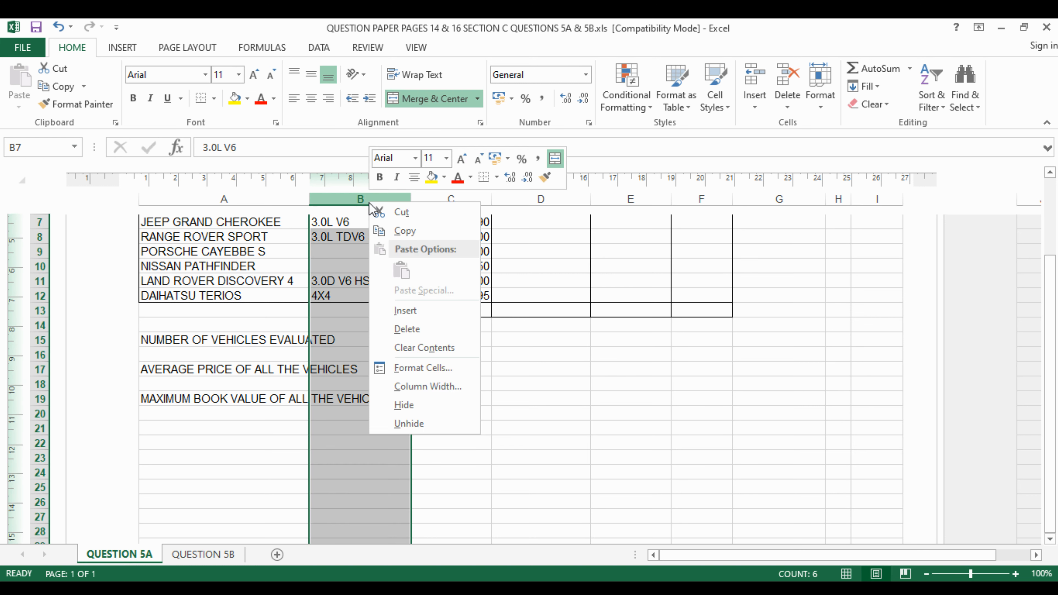
left_click(439, 329)
scroll(606, 434, "up", 3)
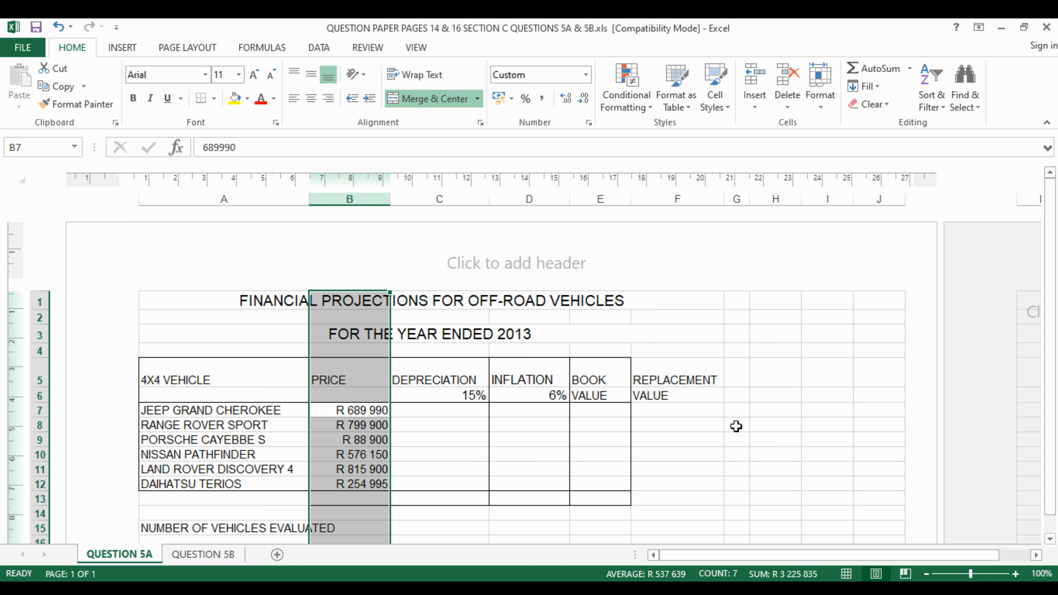
right_click(364, 329)
key("Escape")
left_click(349, 196)
right_click(349, 202)
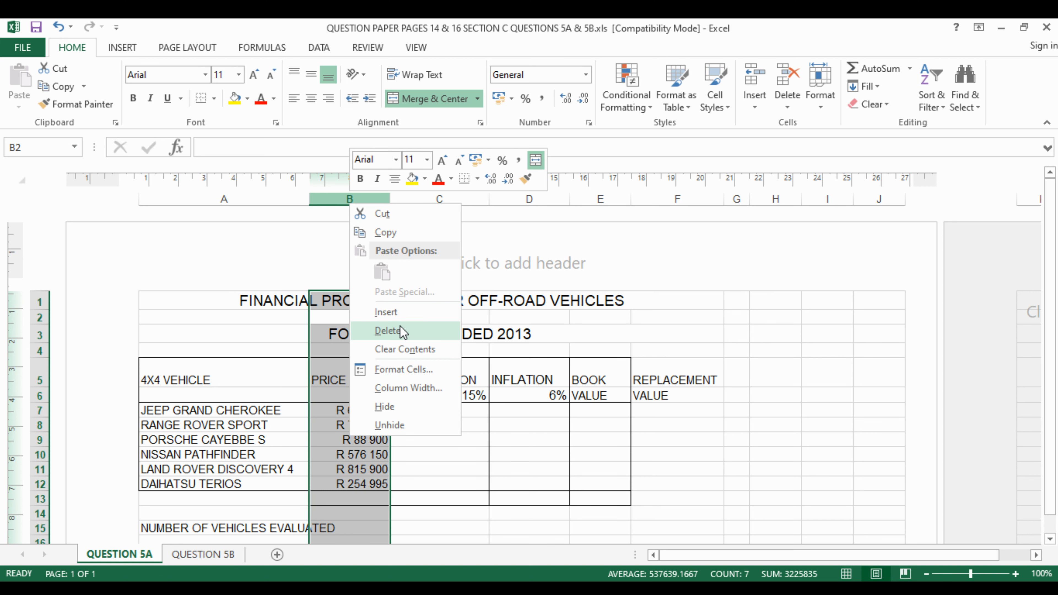
key("Escape")
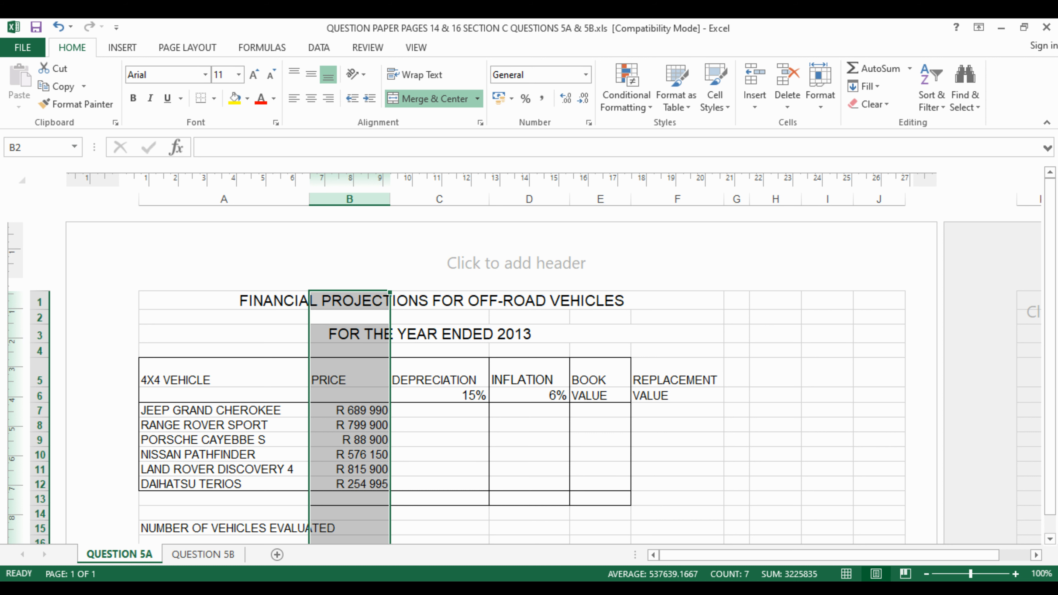
scroll(264, 416, "down", 4)
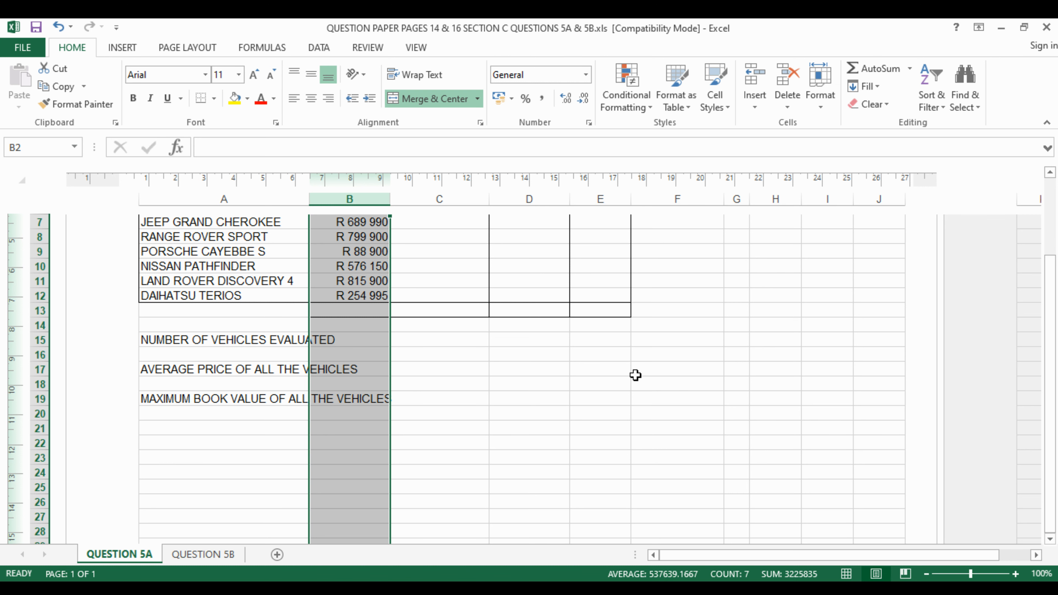
scroll(656, 400, "up", 3)
scroll(519, 435, "down", 3)
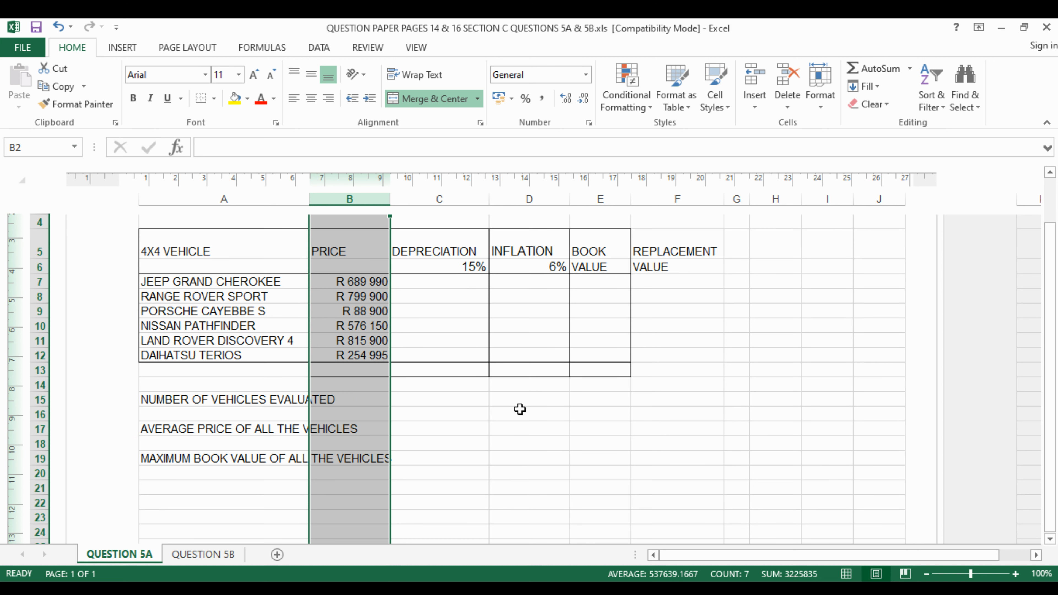
left_click(458, 288)
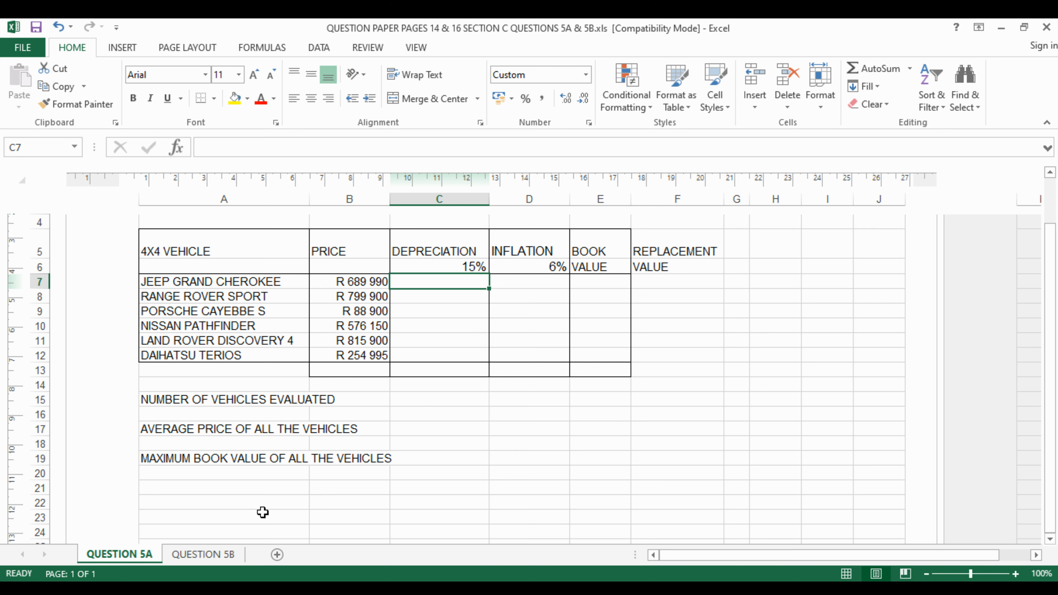
Enter the working notes 15% OF AMOUNT in cell A22 and 15/100 X Rr------ in cell A23.
left_click(221, 504)
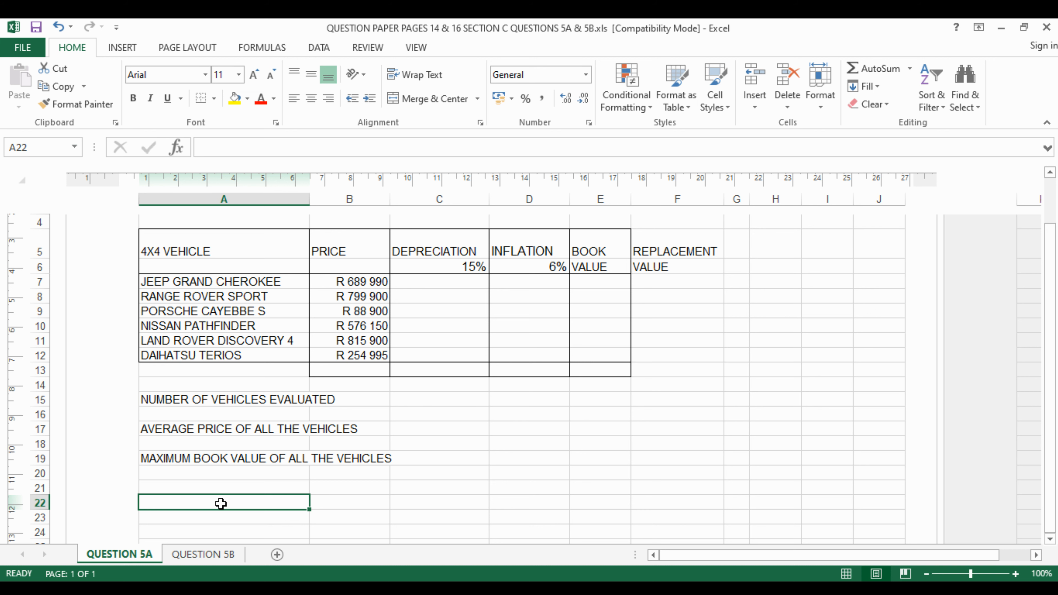
type("15")
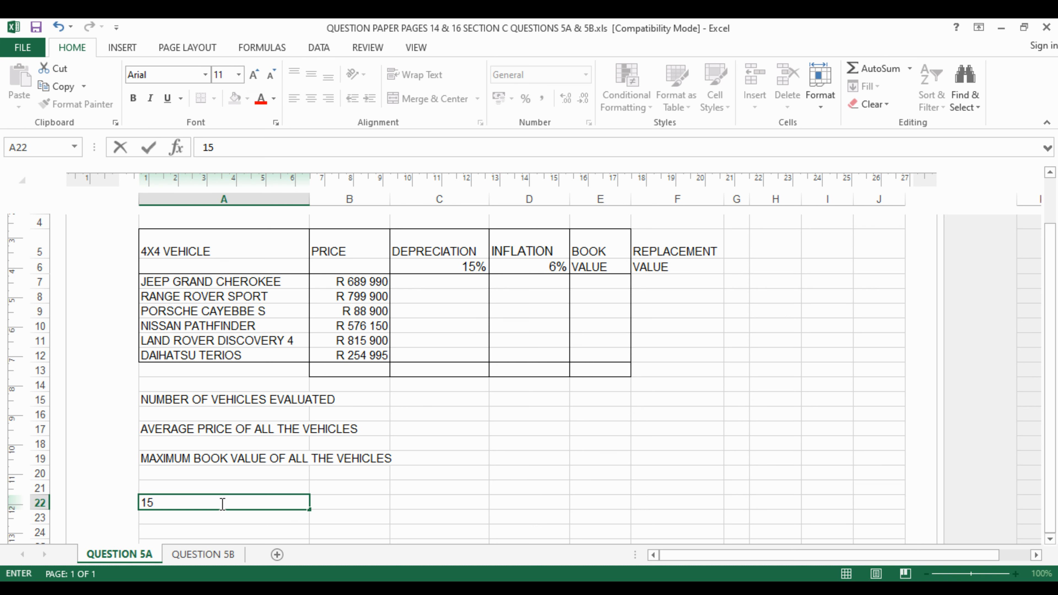
type("% OF AMOUNT")
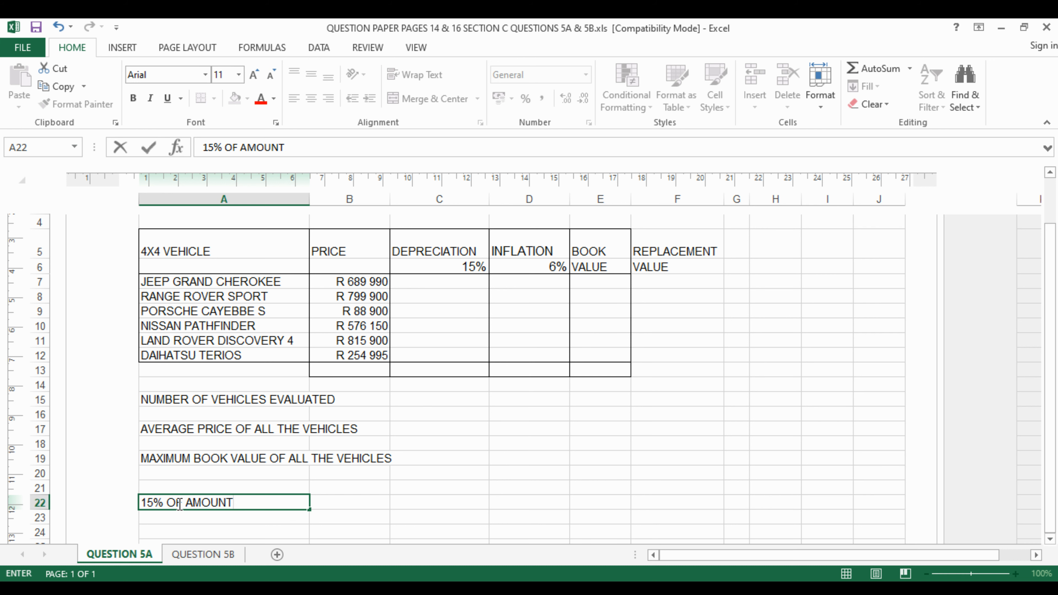
left_click_drag(168, 503, 143, 502)
left_click(145, 518)
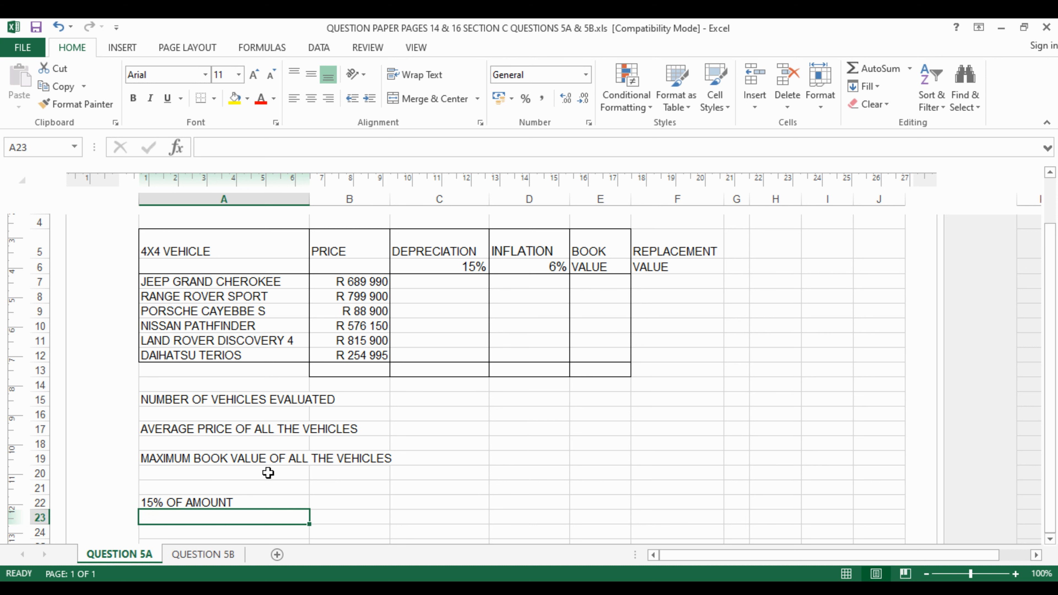
type("1")
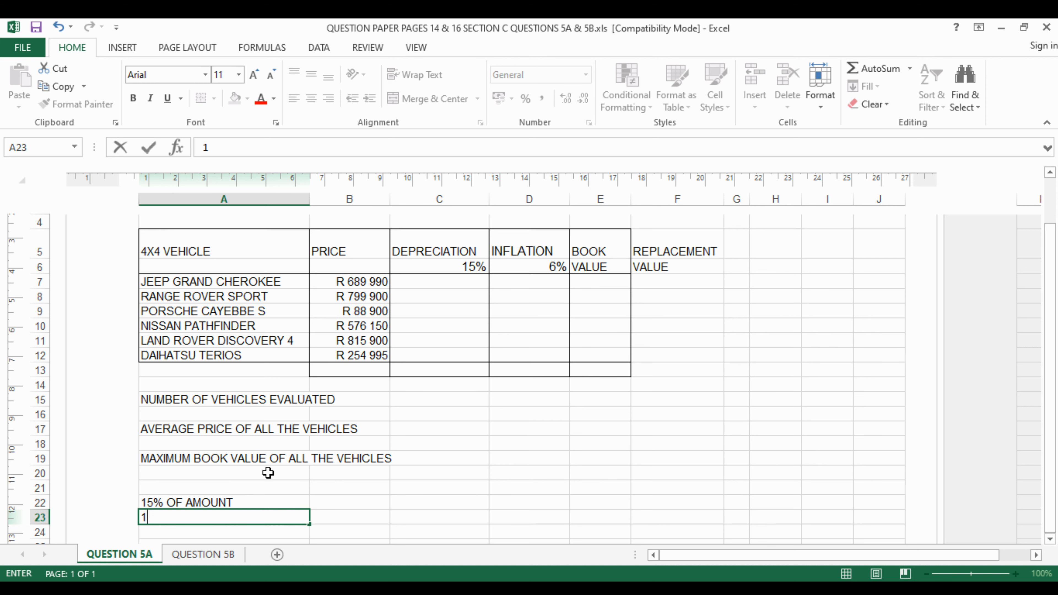
type("5/100")
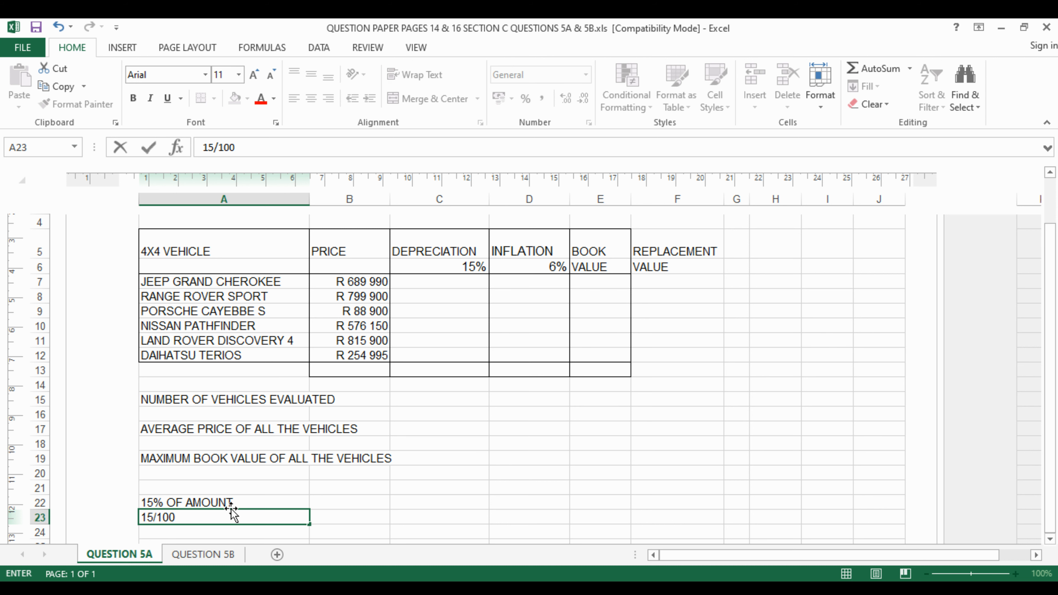
type("X rR------")
left_click(189, 501)
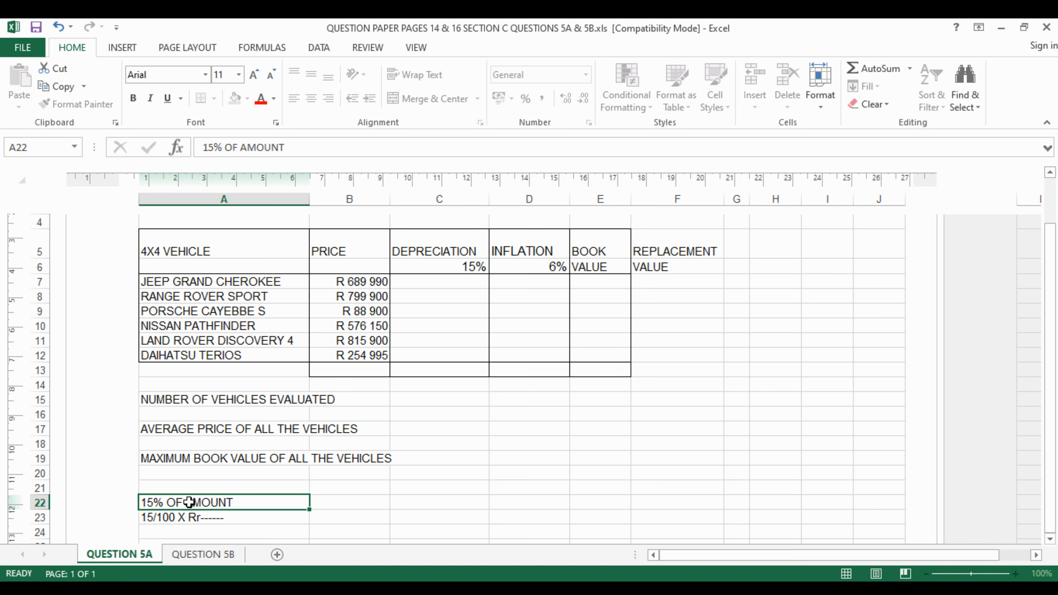
Clear the percentage notes in cells A22 and A23 and undo the clearing of both.
left_click(191, 516)
key("Delete")
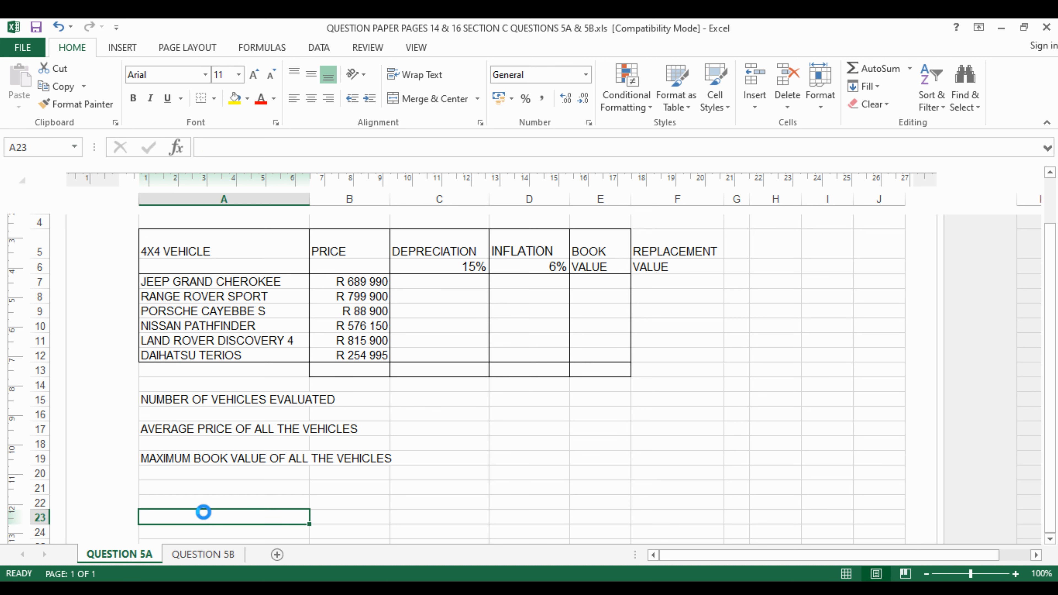
left_click(460, 280)
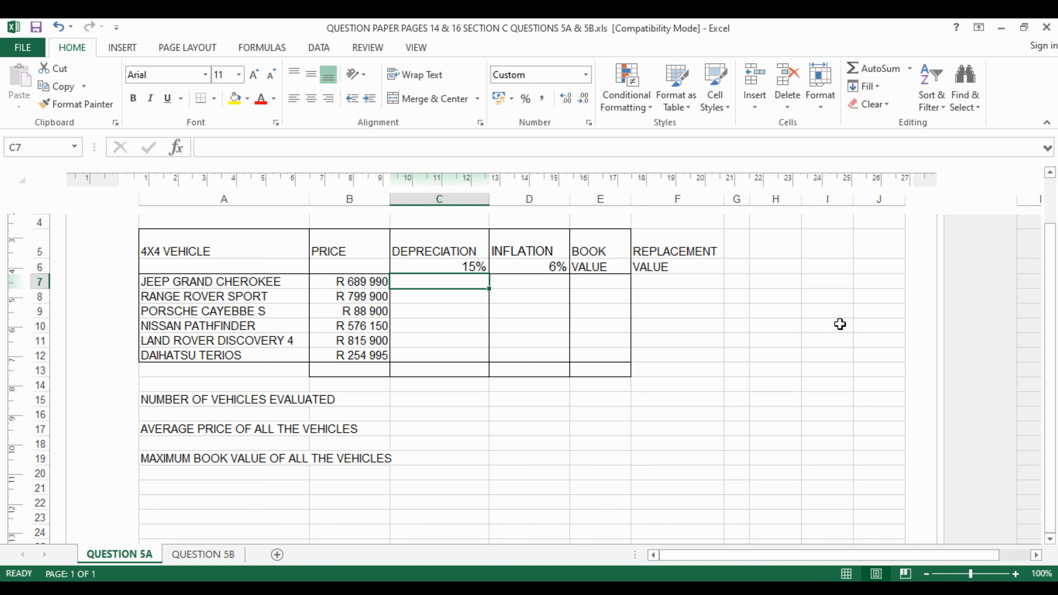
left_click(180, 505)
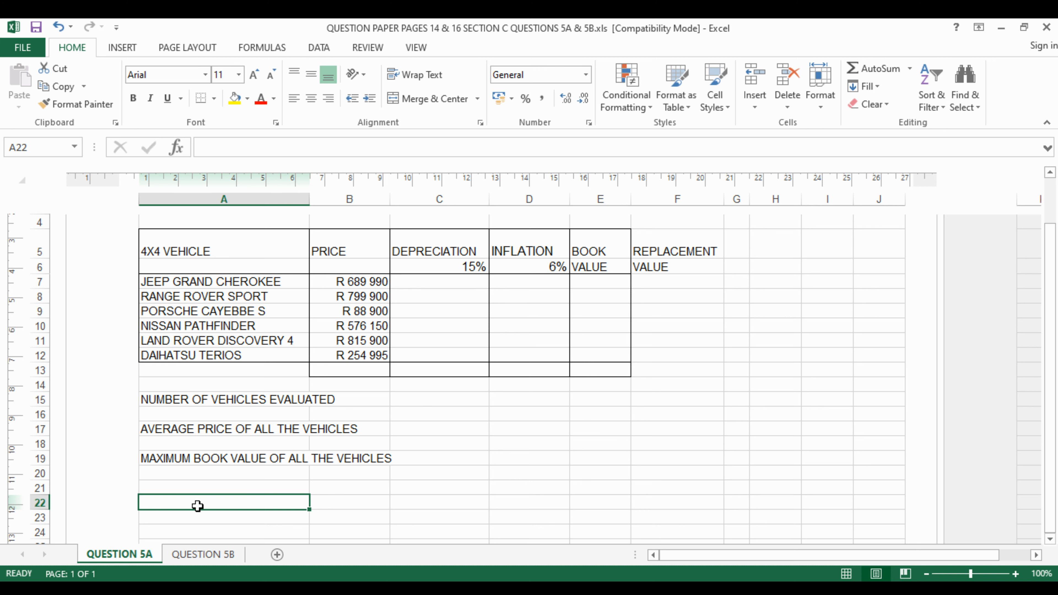
key("ctrl+z")
key("ctrl+z")
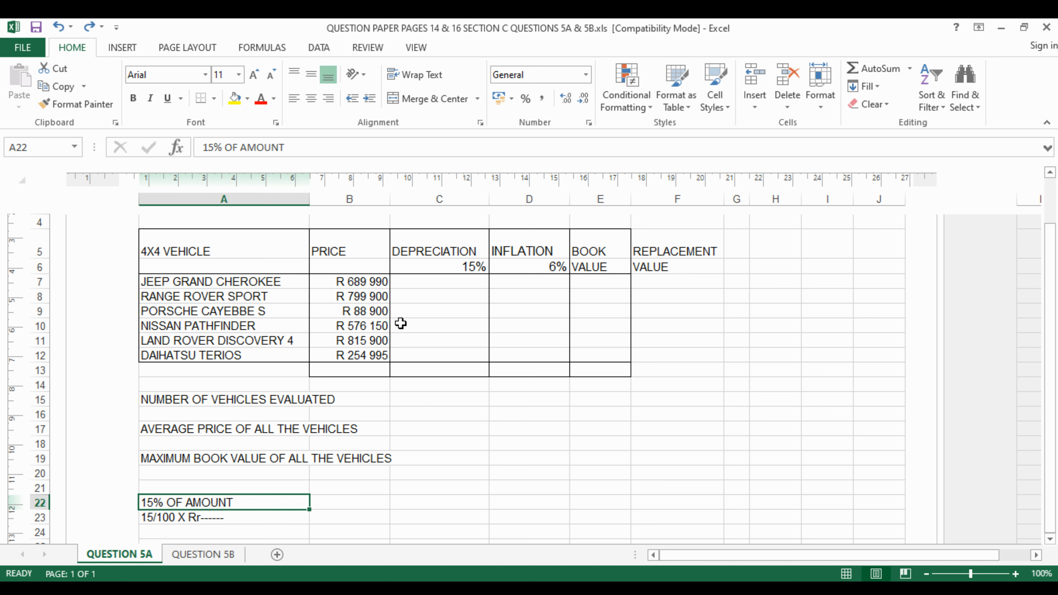
Examine the vehicle prices in B7:B12 and the depreciation rate in C6 alongside the percentage notes in A22:A23.
left_click(414, 282)
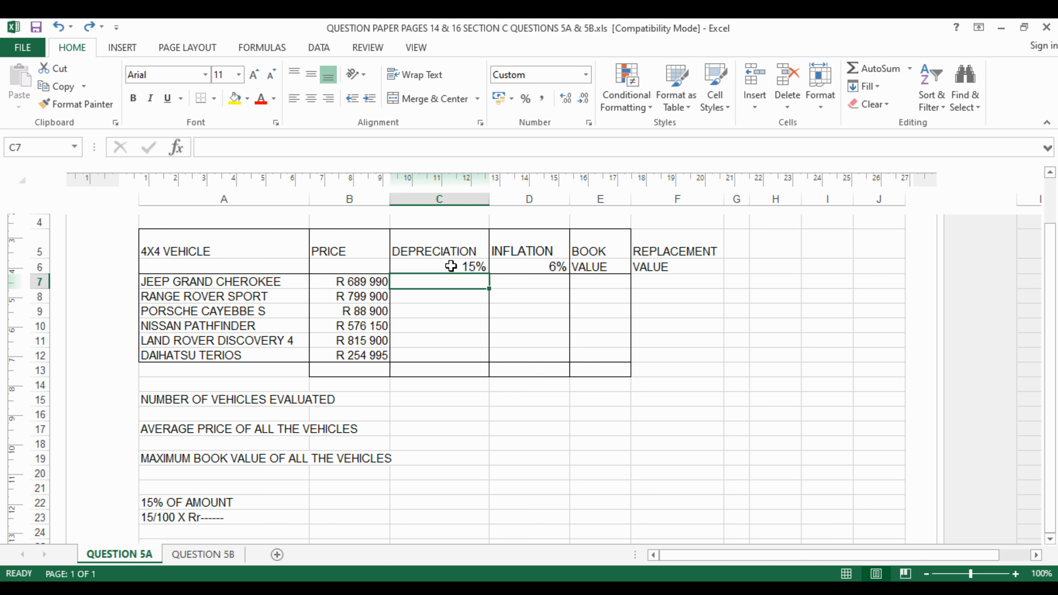
left_click(366, 282)
left_click(371, 296)
left_click(374, 311)
left_click(377, 326)
left_click(378, 340)
left_click(378, 355)
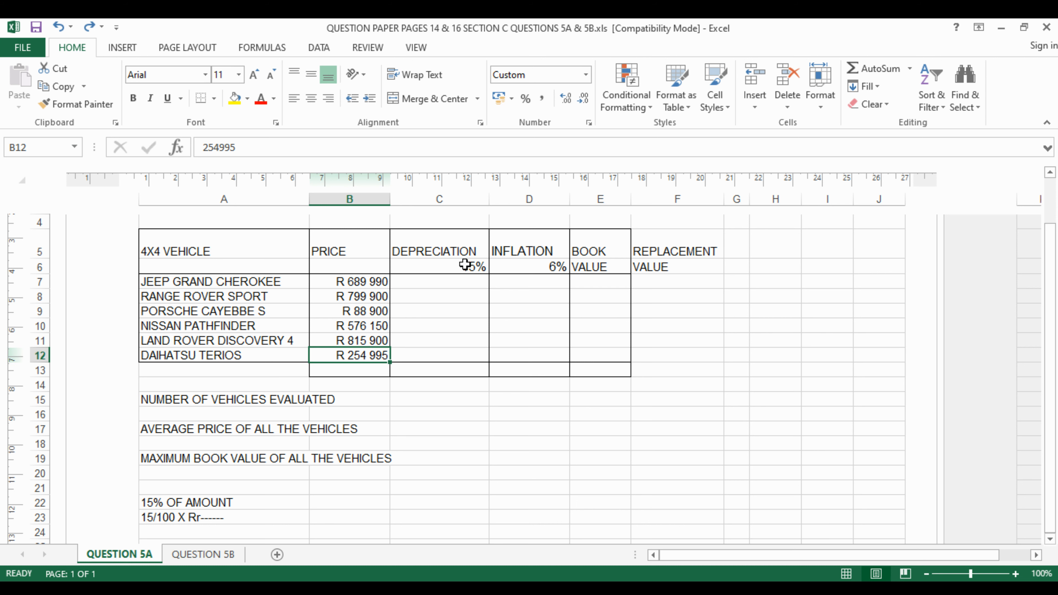
left_click(478, 265)
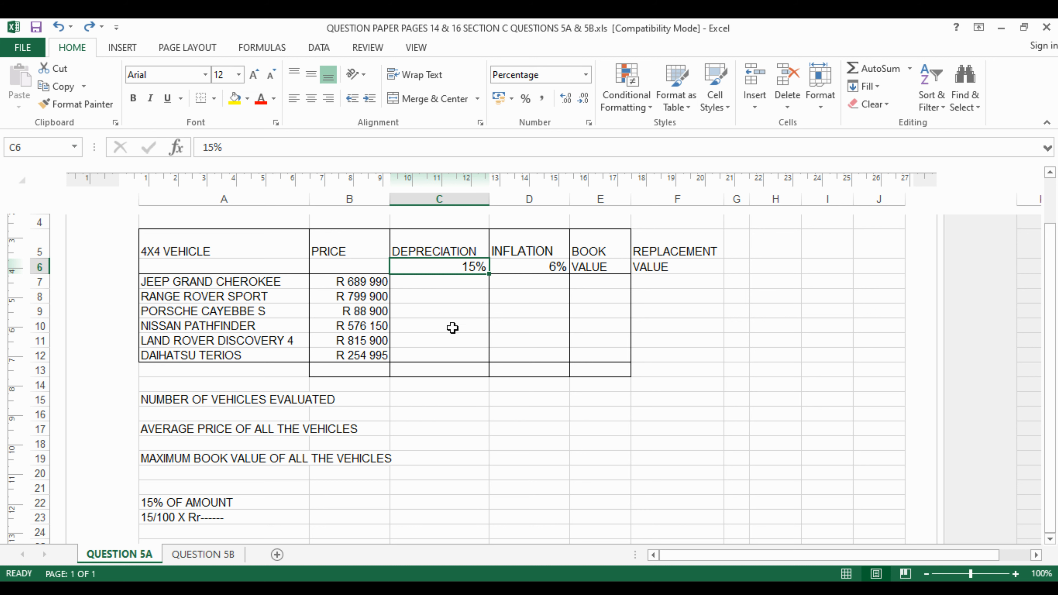
left_click(461, 282)
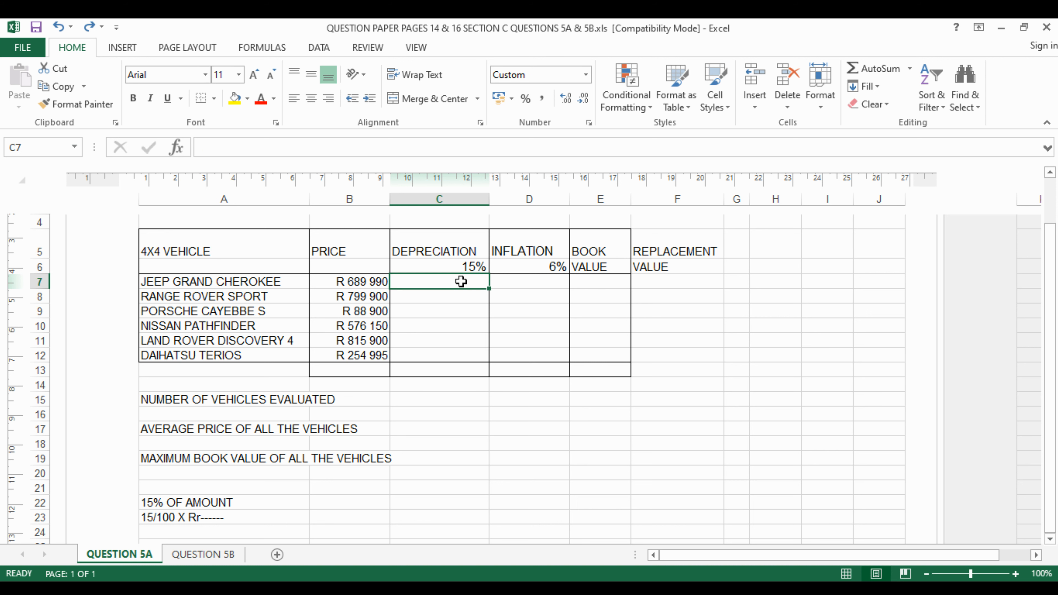
left_click(373, 285)
left_click(442, 283)
left_click(144, 502)
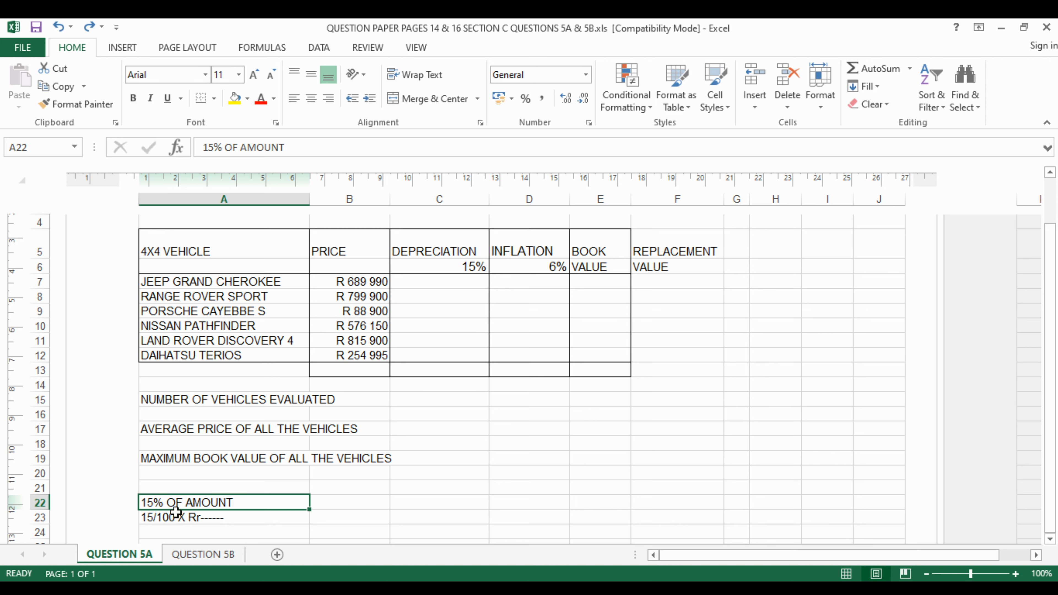
left_click(420, 288)
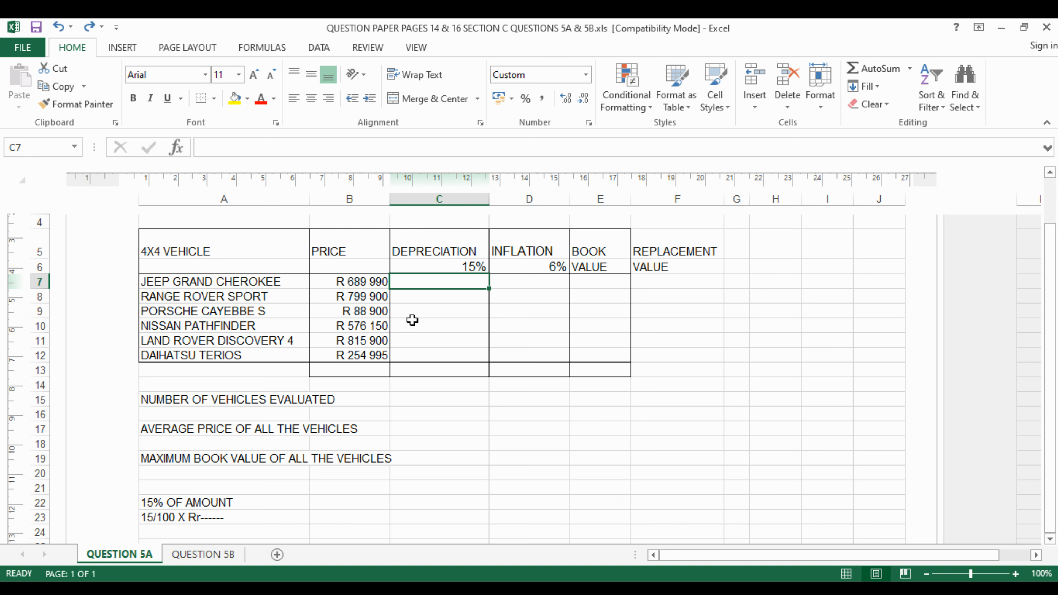
left_click_drag(345, 279, 351, 354)
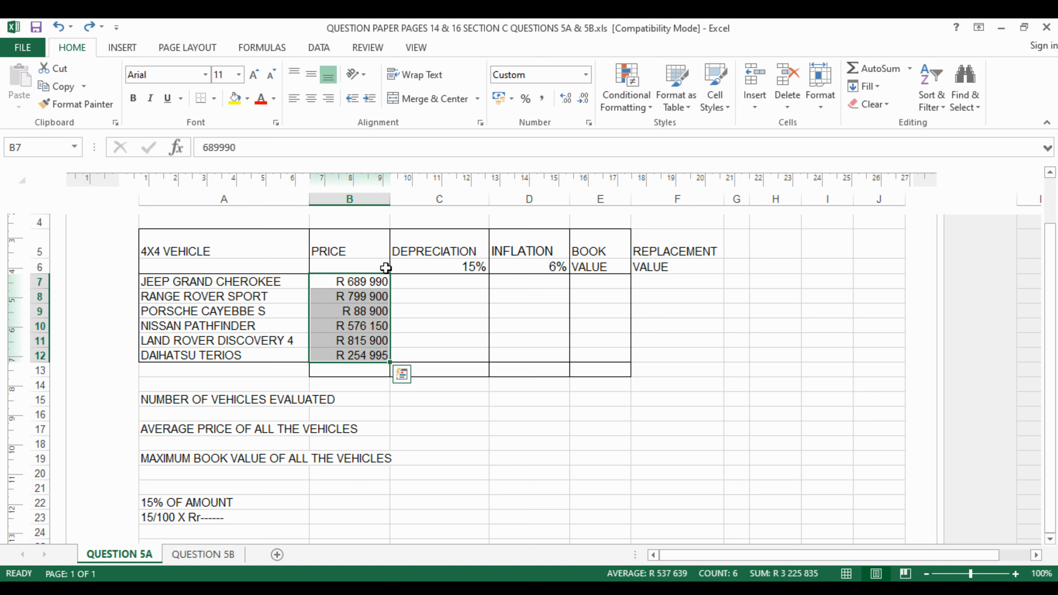
left_click(483, 267)
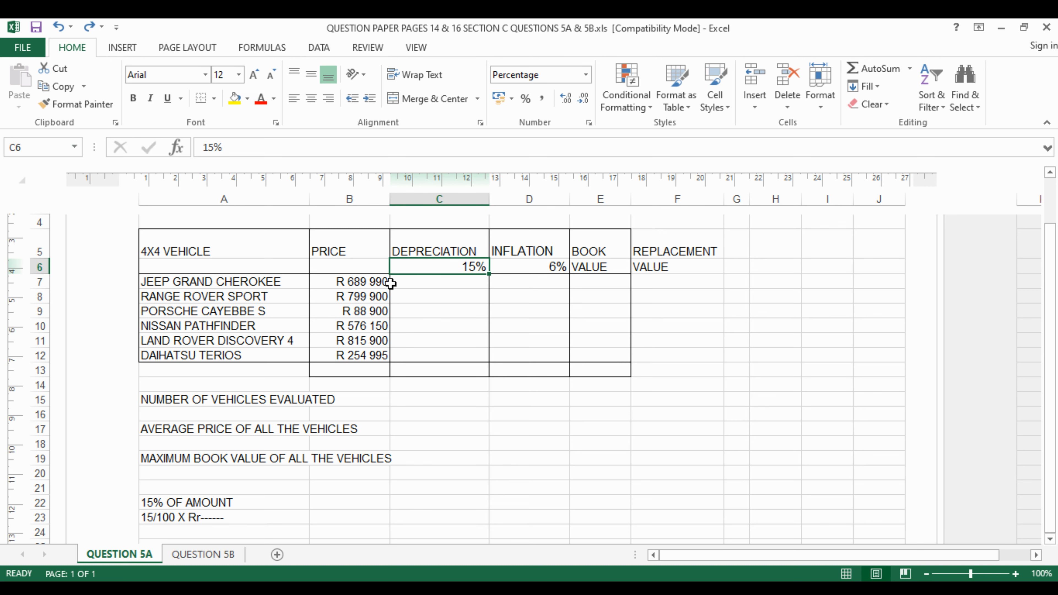
Examine the vehicle prices in B7:B9 alongside the matching empty depreciation cells C7:C9.
left_click(367, 284)
left_click(420, 281)
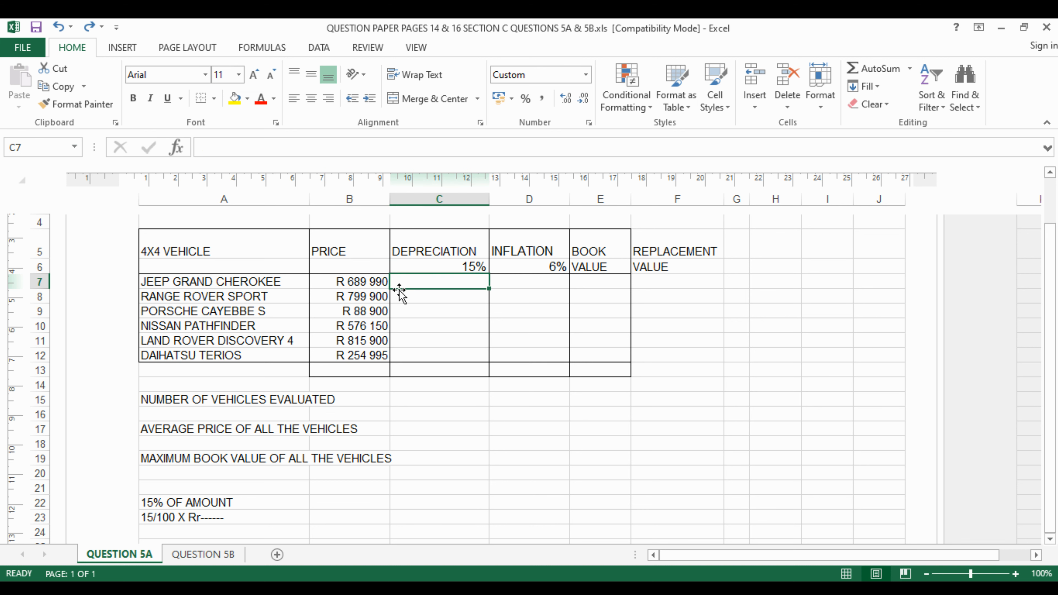
left_click(377, 295)
left_click(415, 298)
left_click(373, 310)
left_click(413, 309)
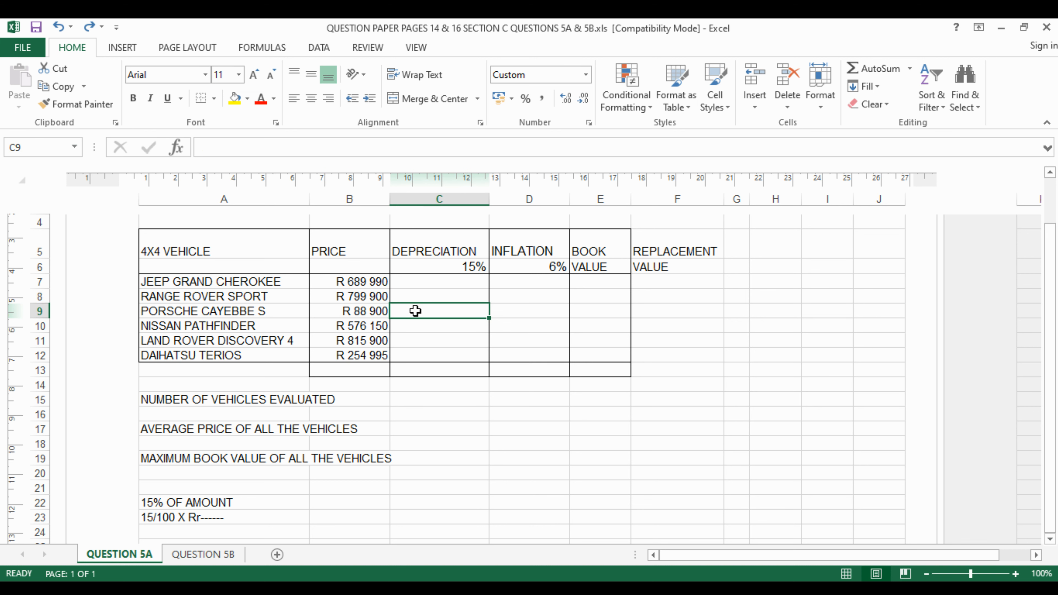
Calculate the Jeep Grand Cherokee's depreciation in C7 with =B7*$C$6 and copy the formula down to C12.
left_click(429, 282)
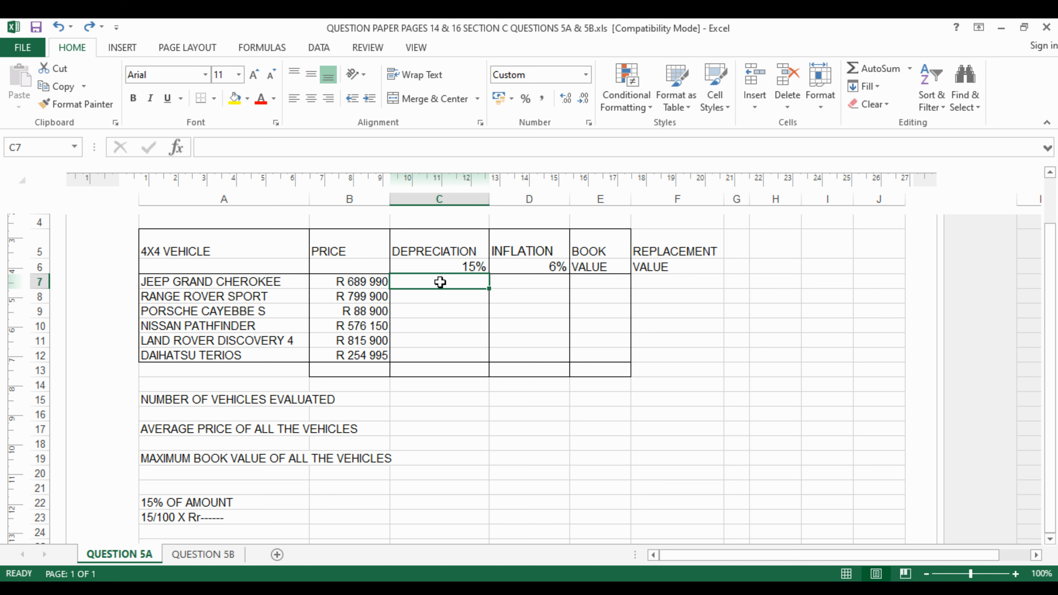
type("=")
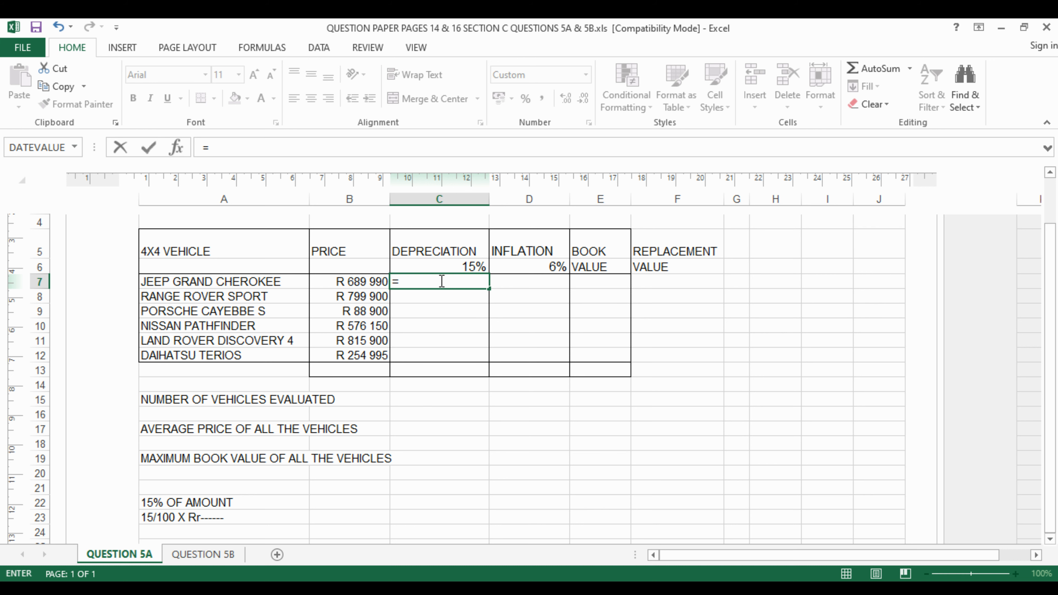
left_click(337, 287)
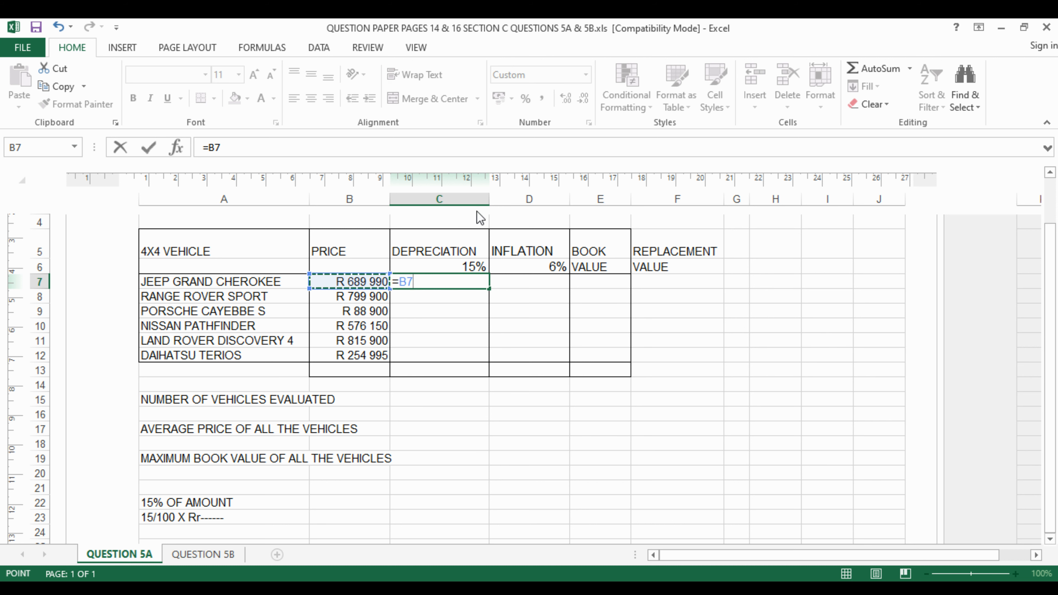
type("*")
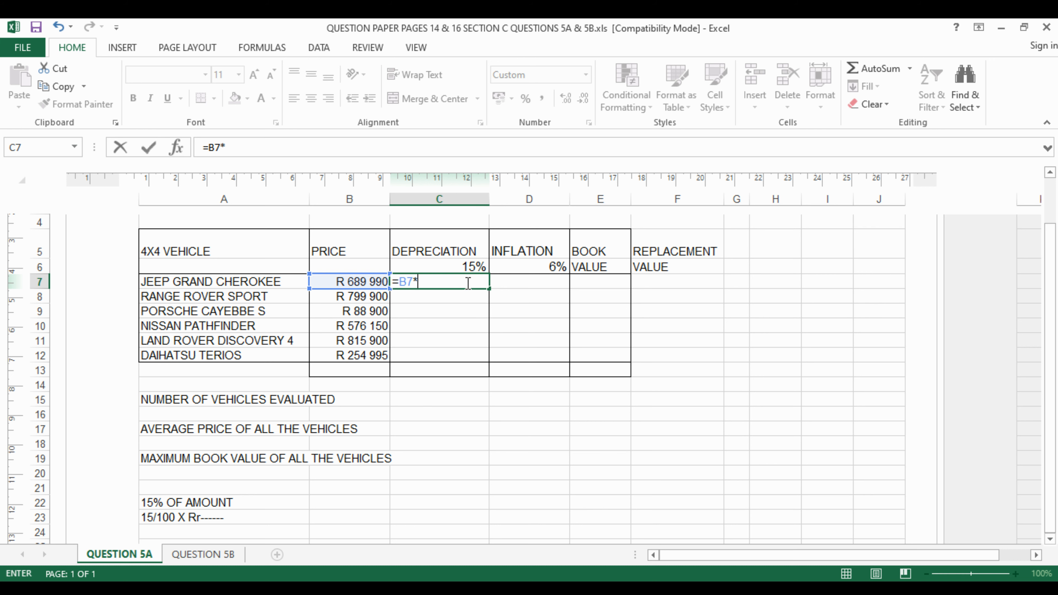
left_click(458, 266)
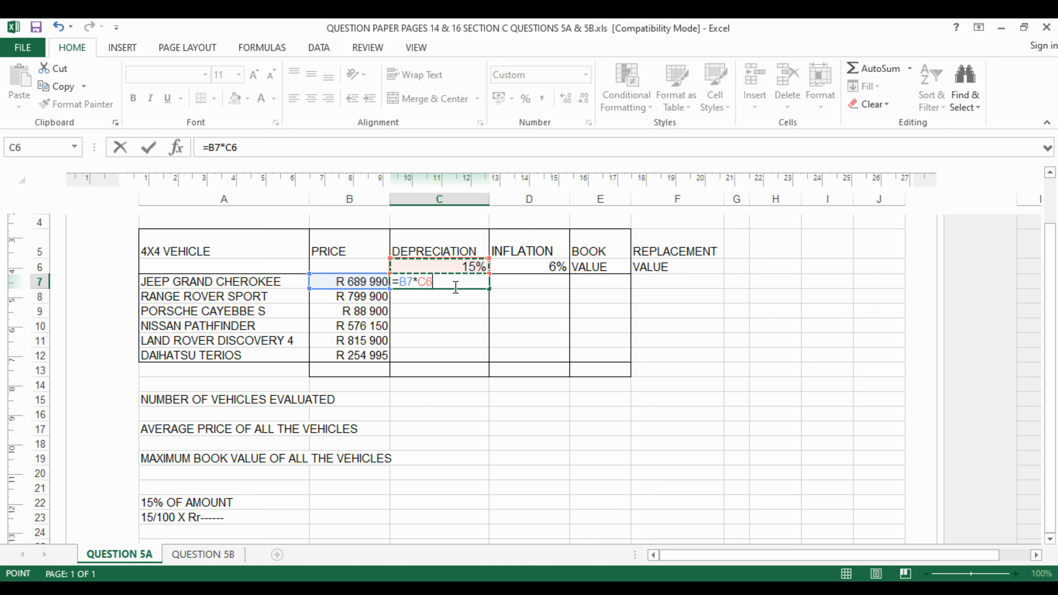
key("F4")
key("Return")
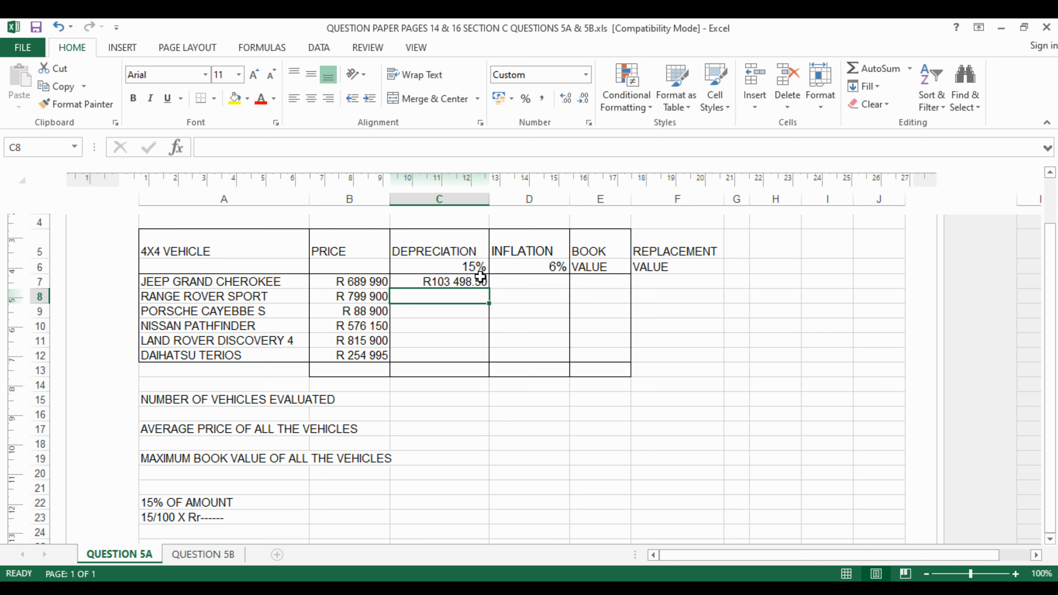
left_click(463, 282)
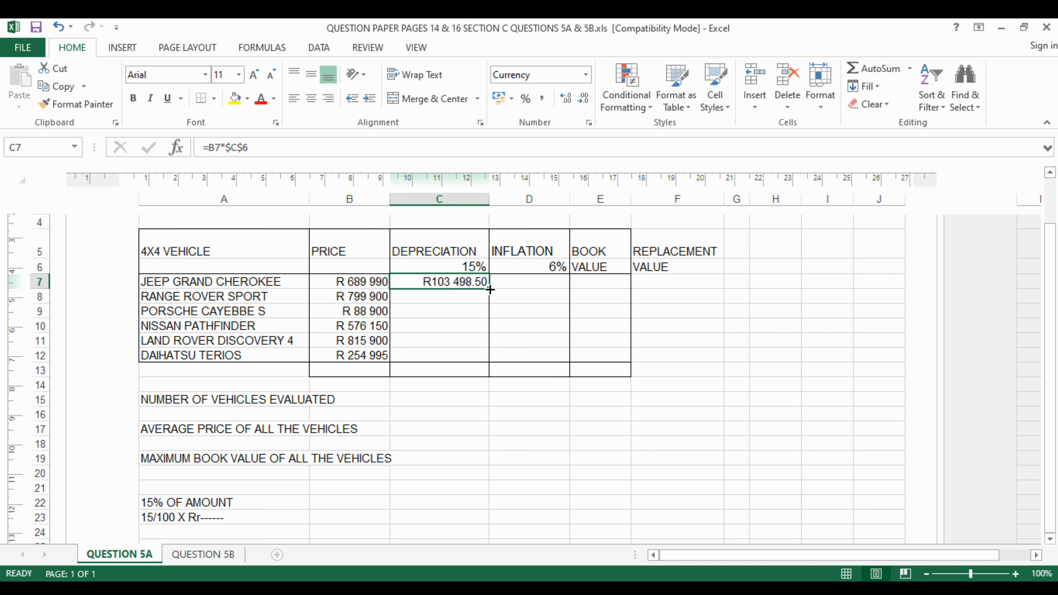
left_click_drag(489, 289, 487, 360)
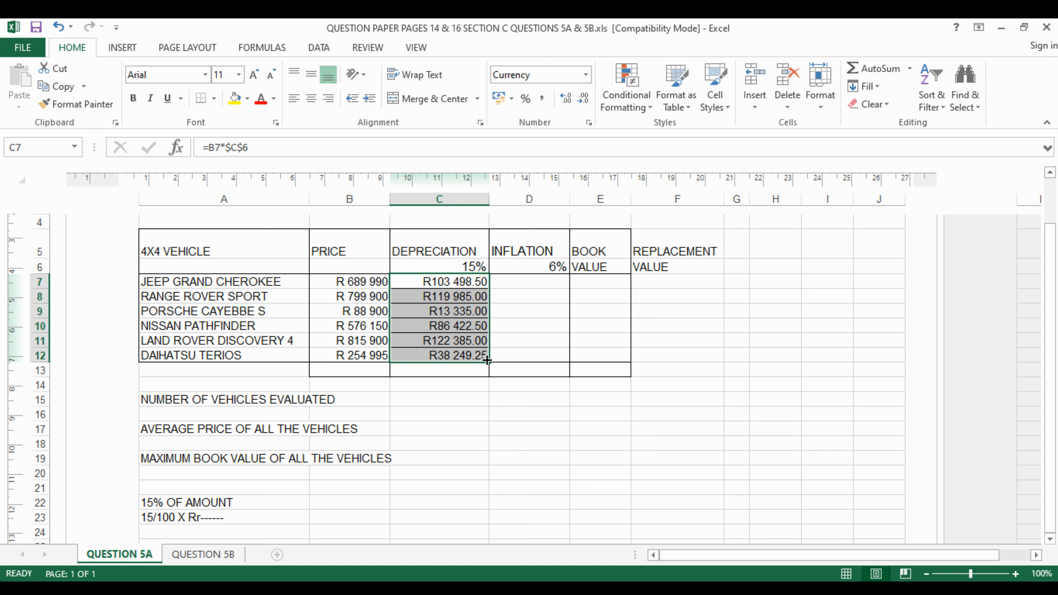
Examine the copied depreciation formulas in C8:C12 and their references to the price column and the rate in C6.
left_click(436, 299)
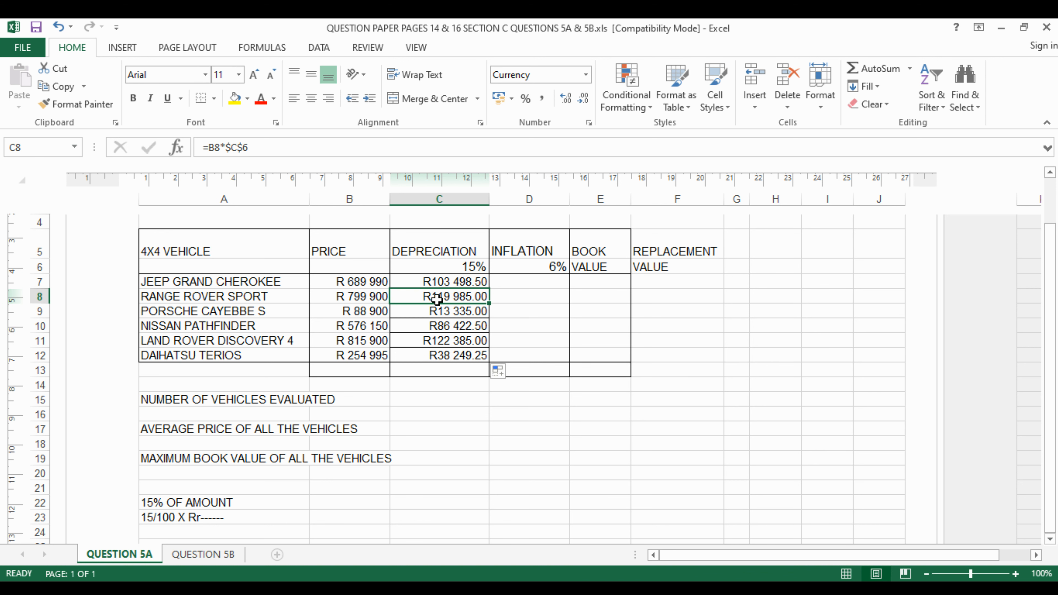
left_click(377, 297)
left_click(422, 299)
left_click(257, 148)
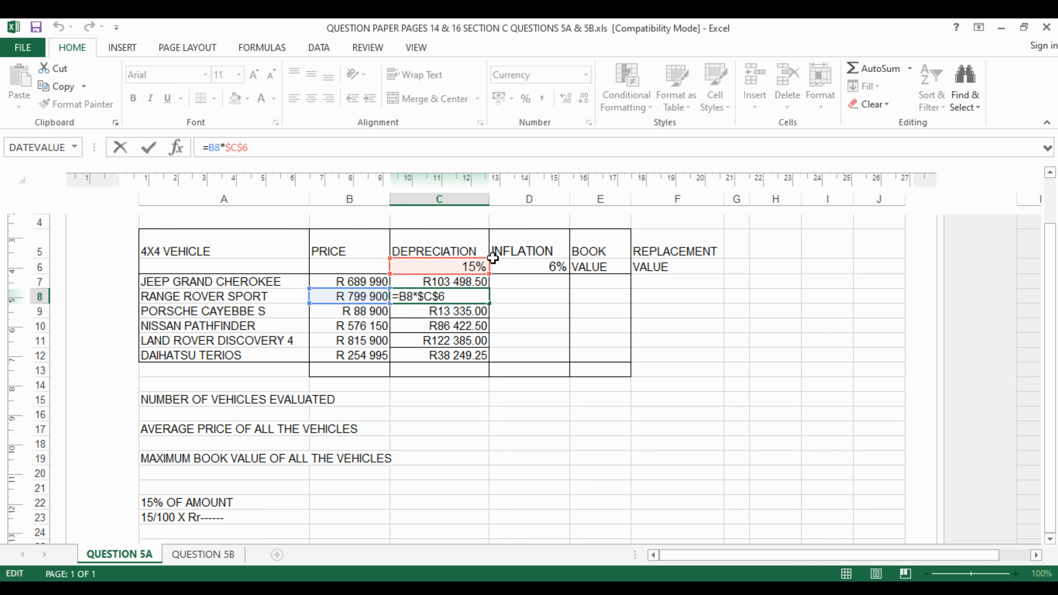
left_click(466, 310)
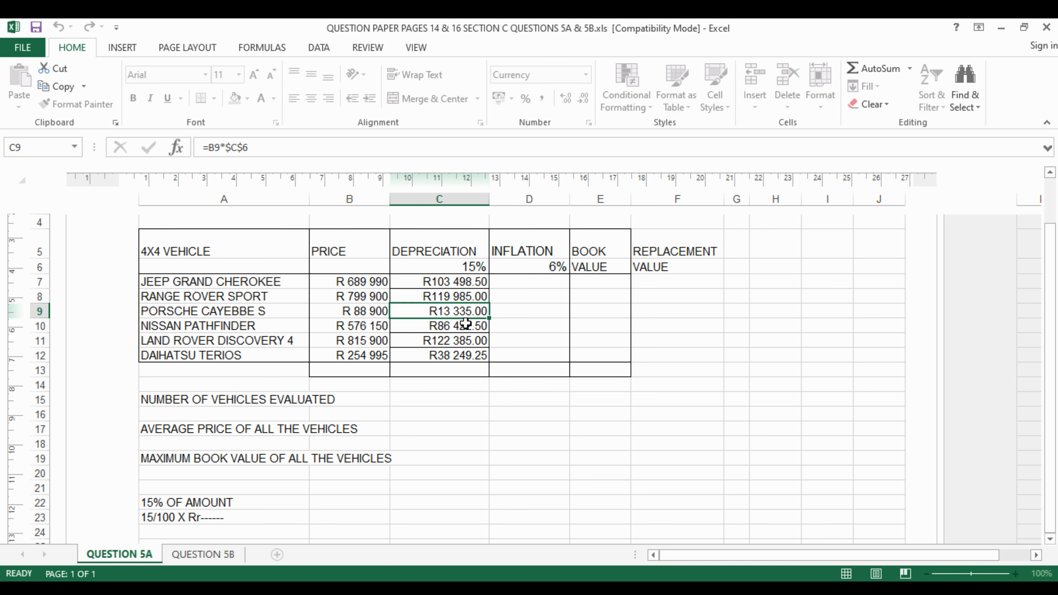
left_click(448, 327)
left_click(454, 339)
left_click(458, 355)
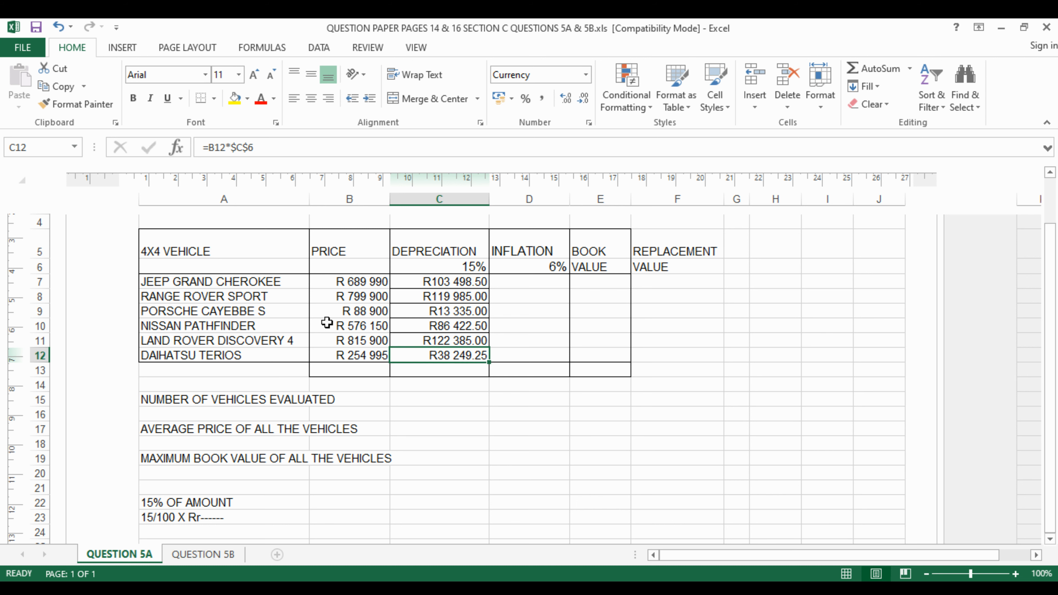
left_click(429, 295)
left_click(451, 271)
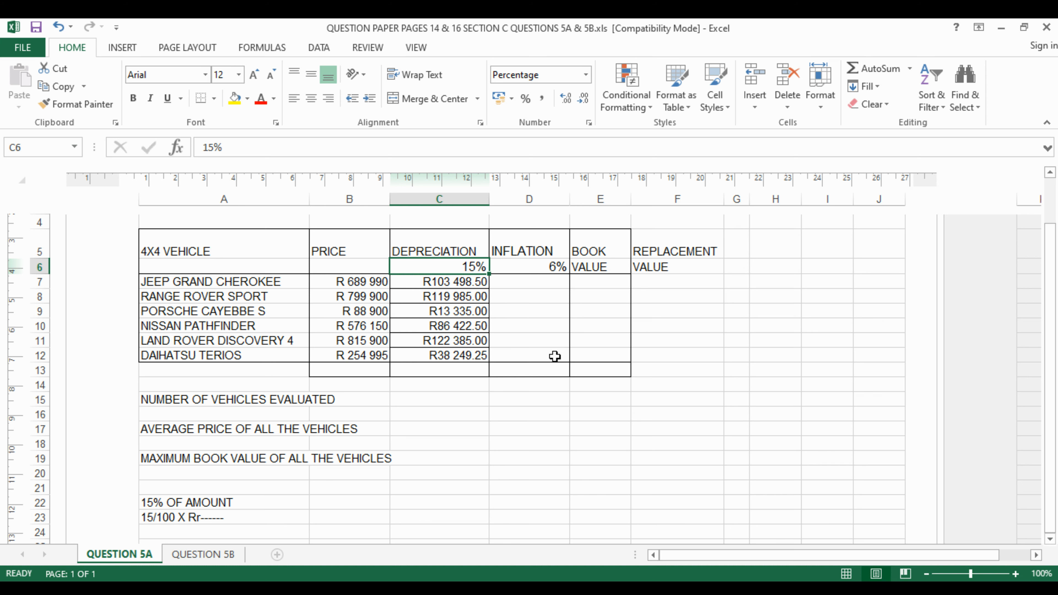
Calculate the inflation amount in D7 with =B7*$D$6 and copy the formula down to D12.
left_click(532, 284)
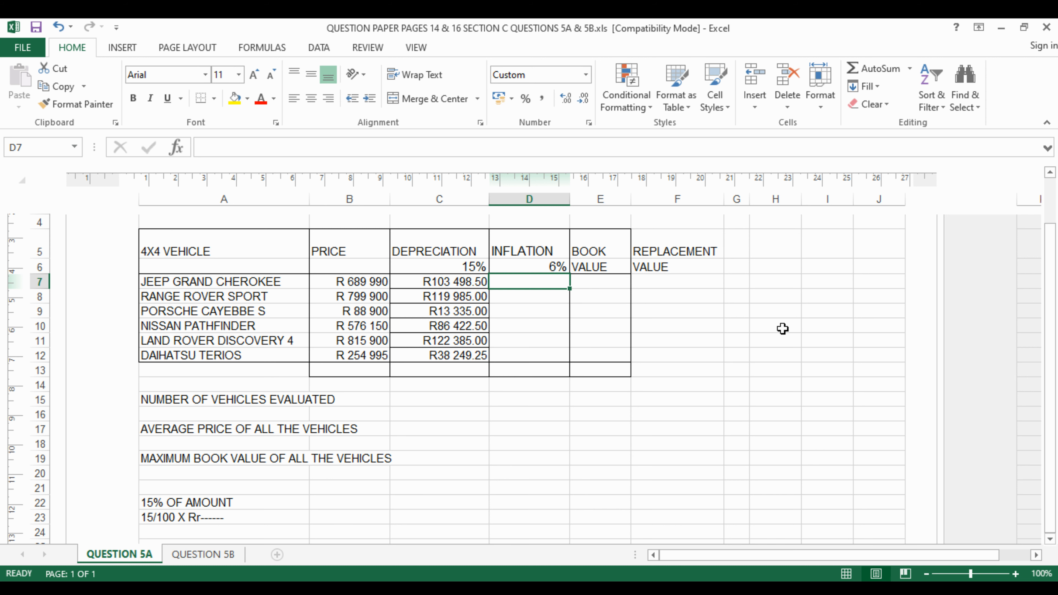
type("=")
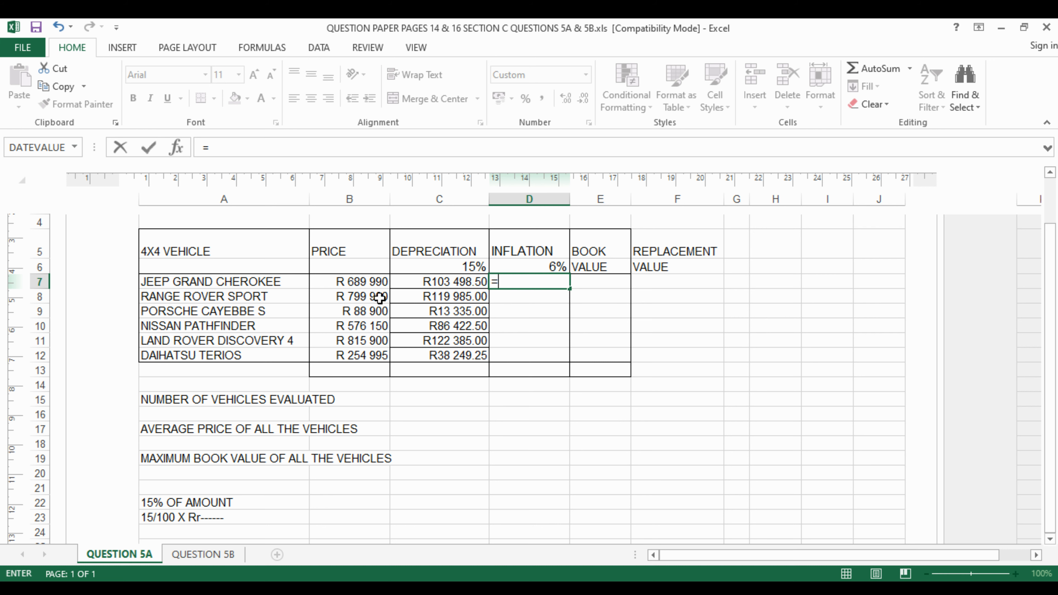
left_click(359, 282)
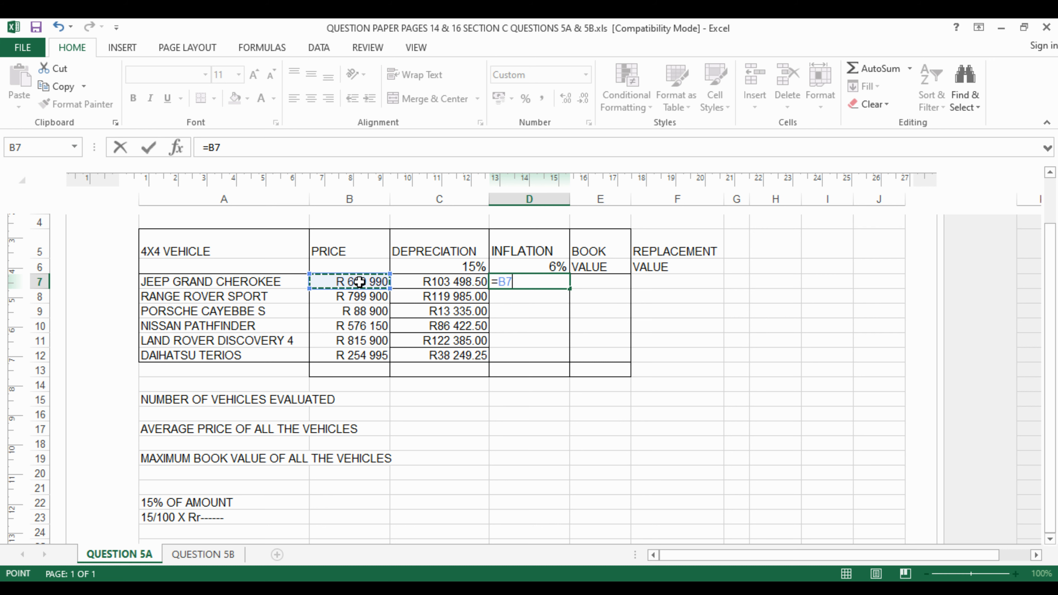
type("*")
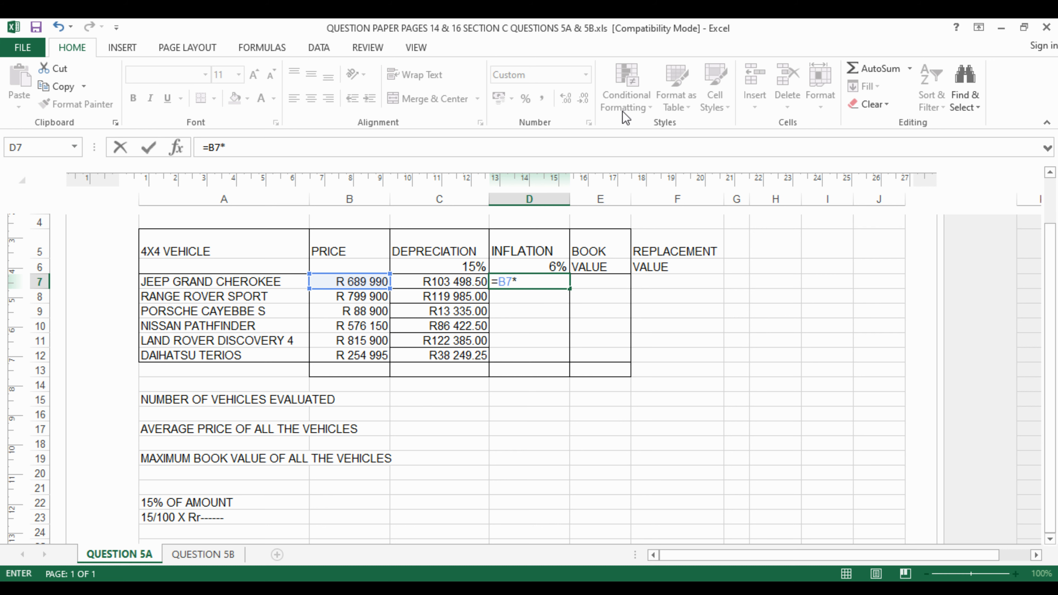
left_click(550, 267)
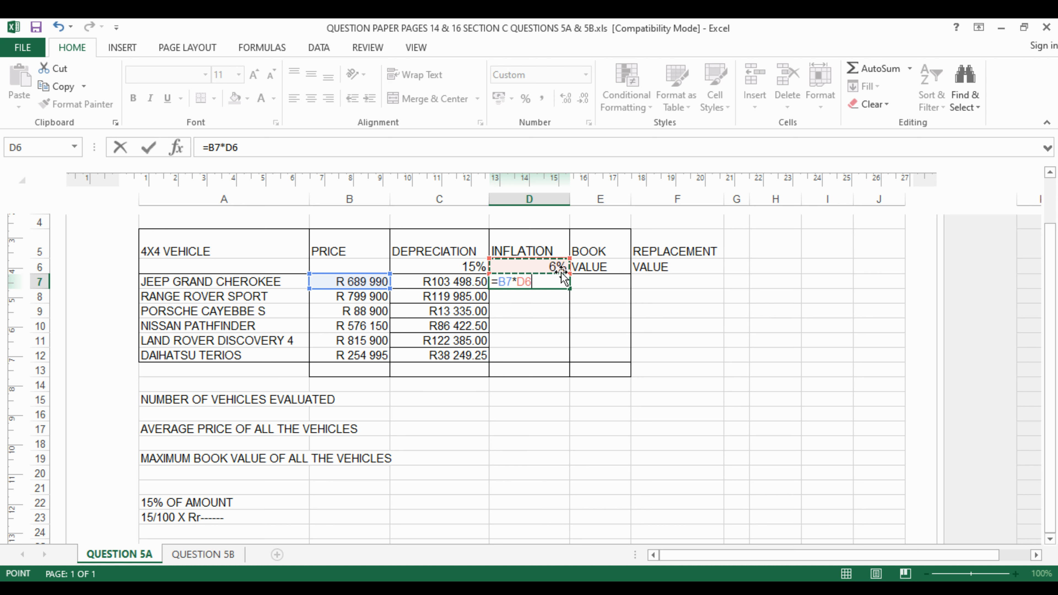
key("F4")
key("Return")
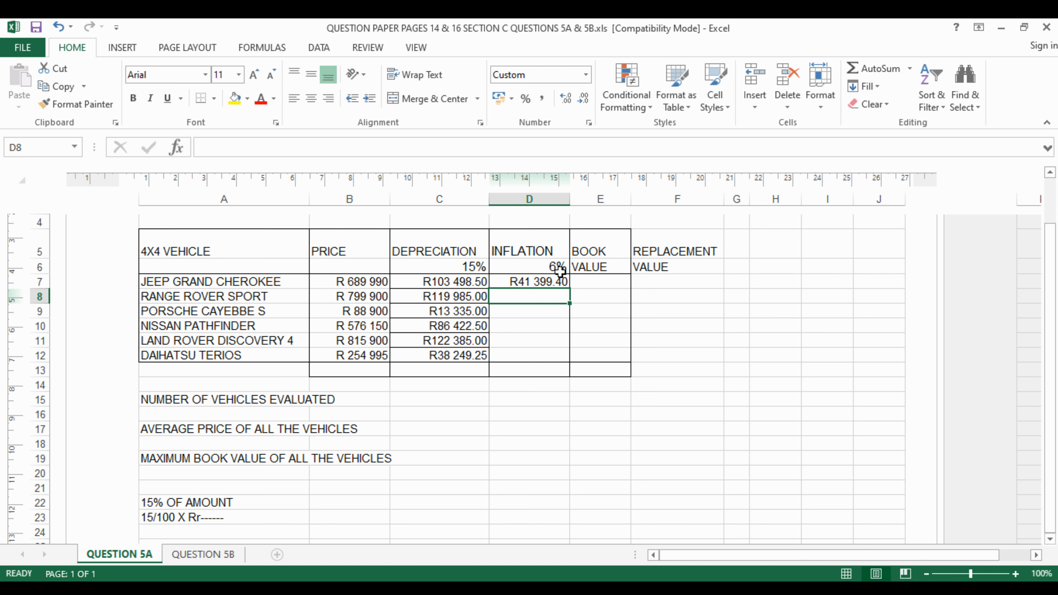
left_click(553, 281)
left_click_drag(568, 289, 567, 361)
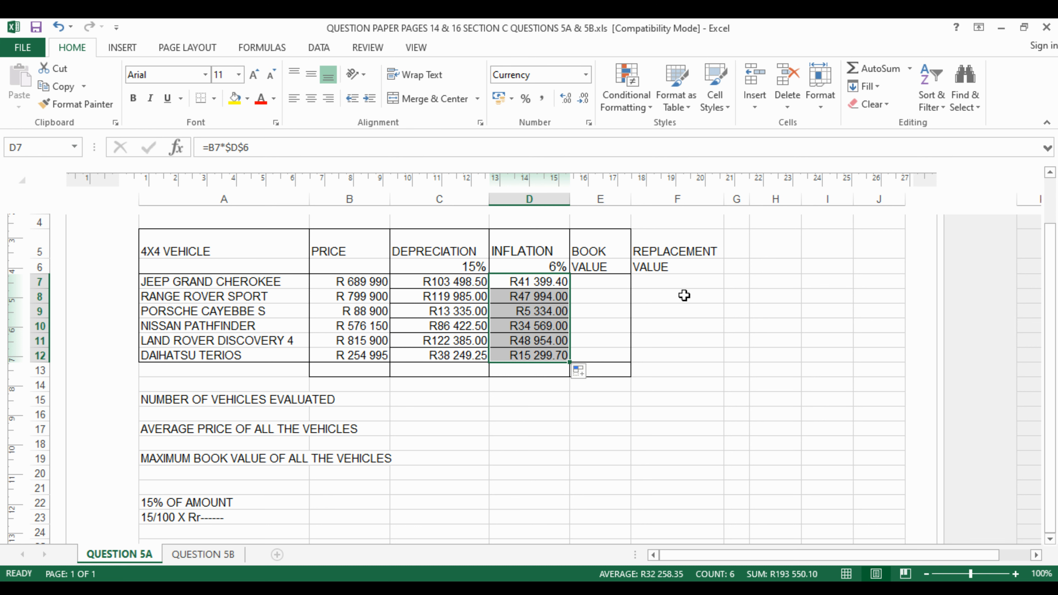
Check the copied inflation formulas in D7:D10.
left_click(547, 330)
left_click(533, 309)
left_click(525, 283)
left_click(525, 297)
left_click(530, 311)
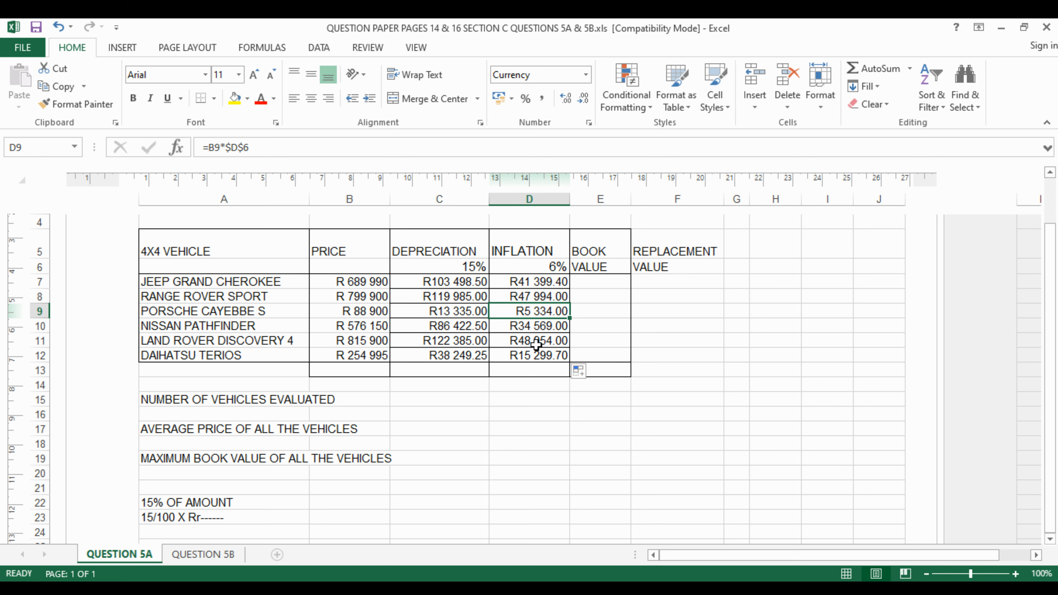
Calculate the Jeep Grand Cherokee's book value in E7 as price minus depreciation with =B7-C7.
left_click(598, 280)
type("=")
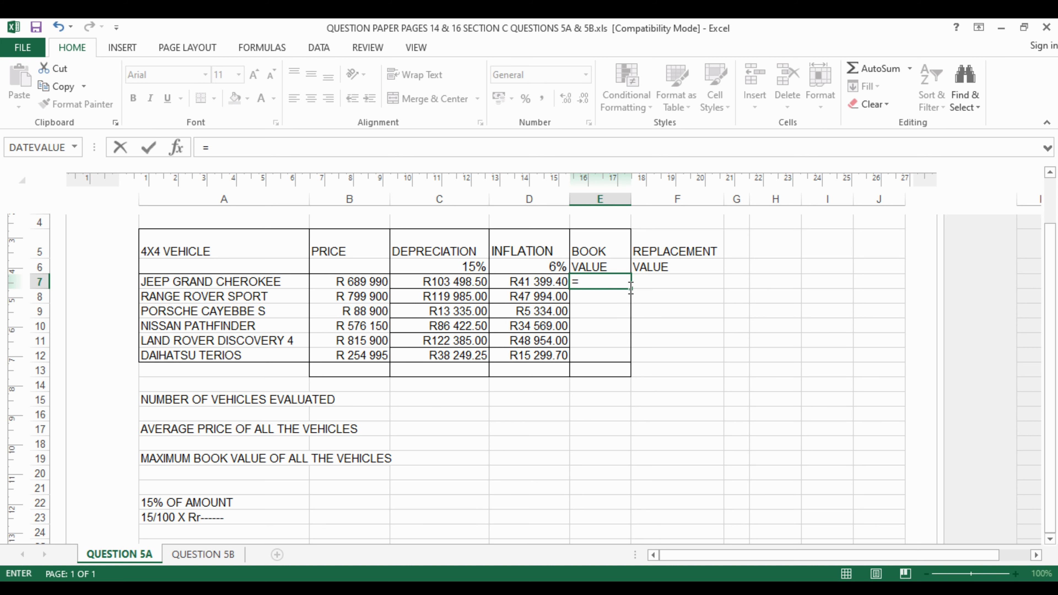
left_click(375, 284)
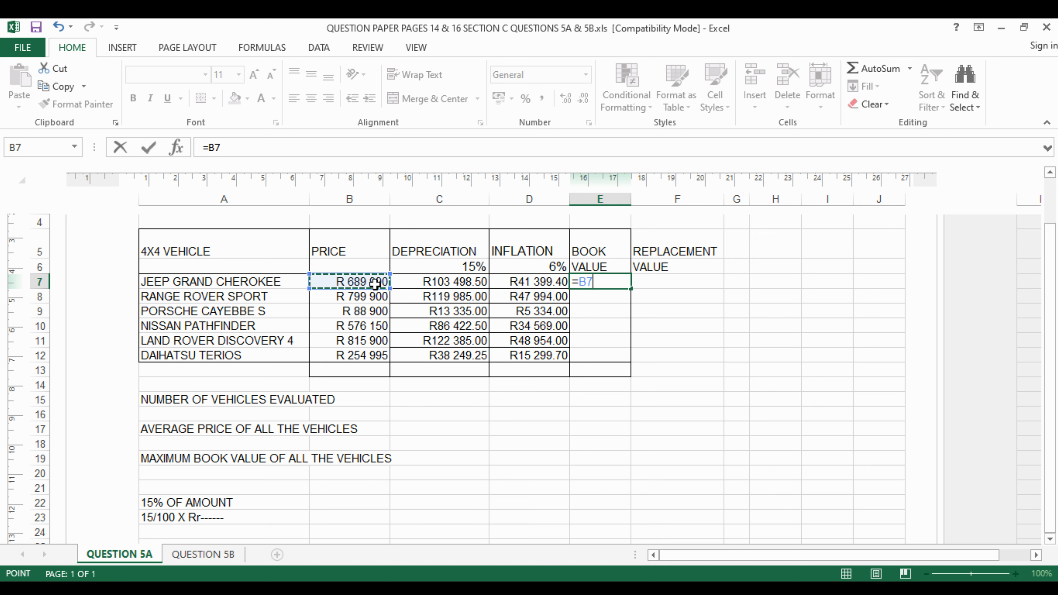
type("-")
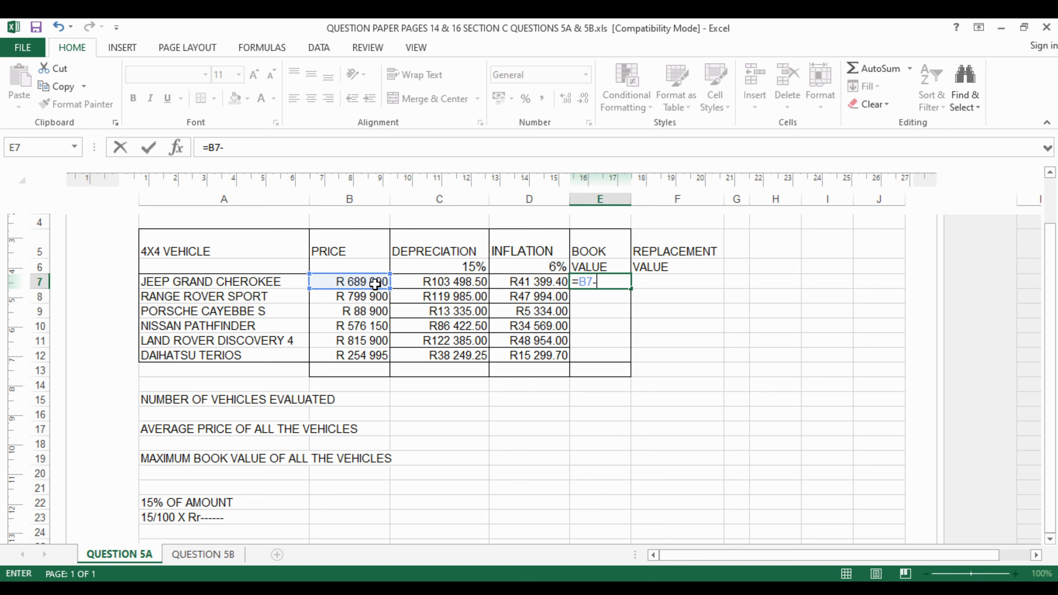
key("BackSpace")
type("-")
left_click(455, 282)
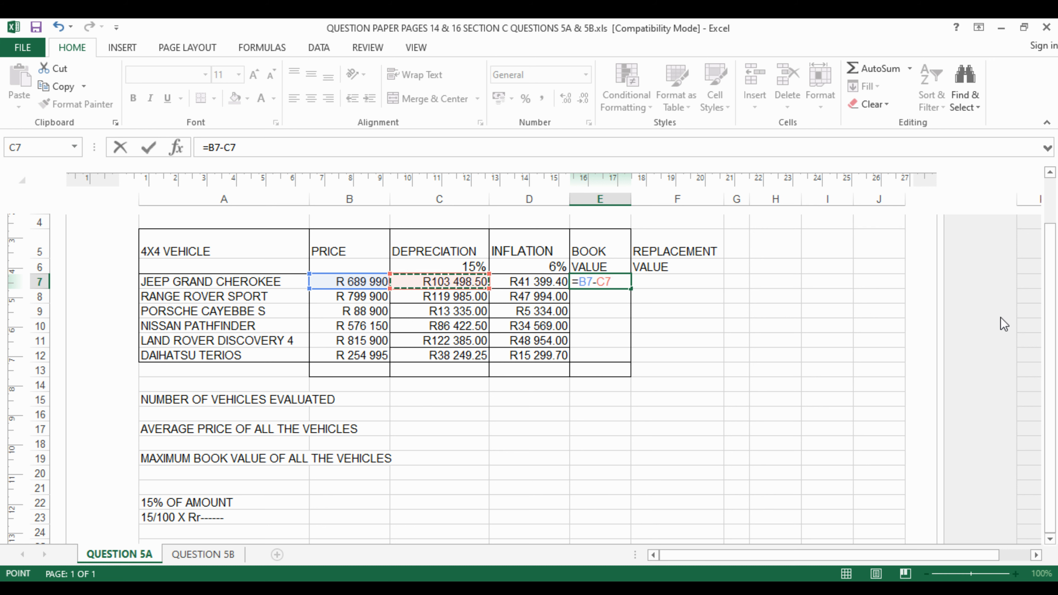
key("Return")
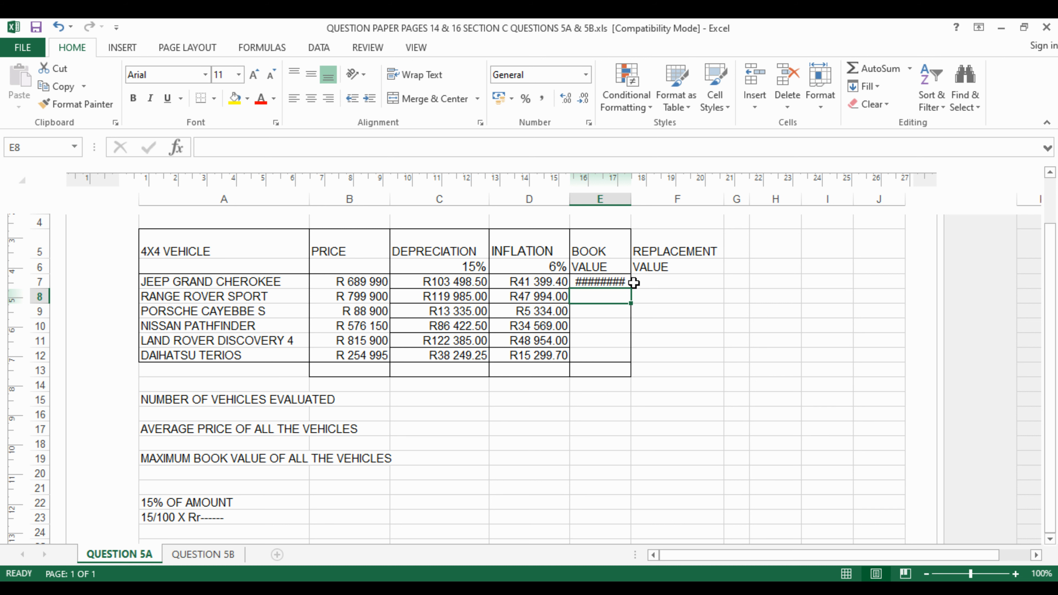
AutoFit column E to its contents, narrow it back to its former width and AutoFit it again.
double_click(632, 202)
left_click(633, 201)
left_click(628, 282)
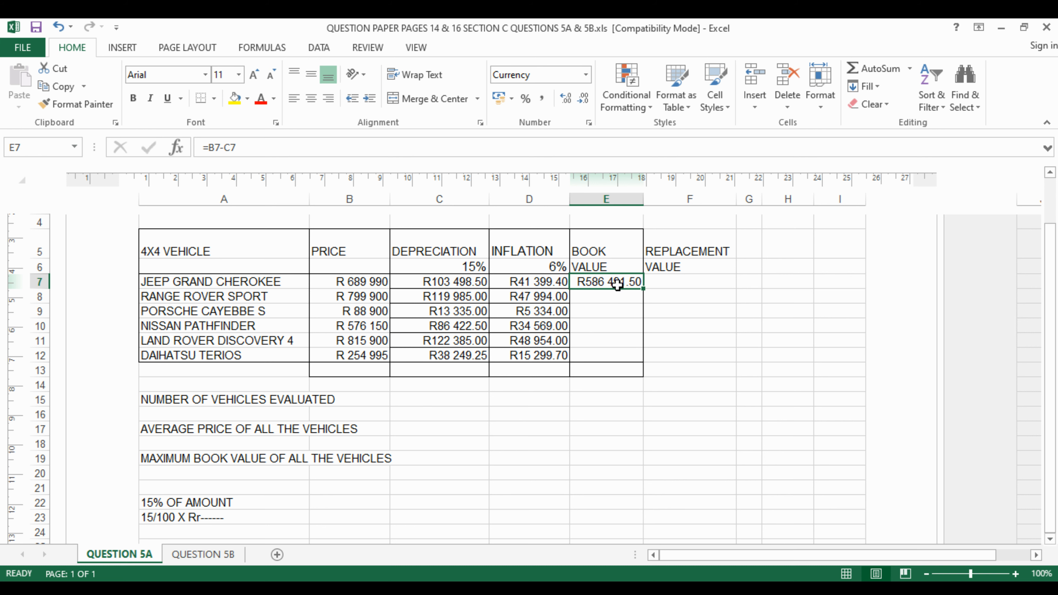
left_click_drag(643, 201, 631, 201)
left_click_drag(627, 242, 630, 242)
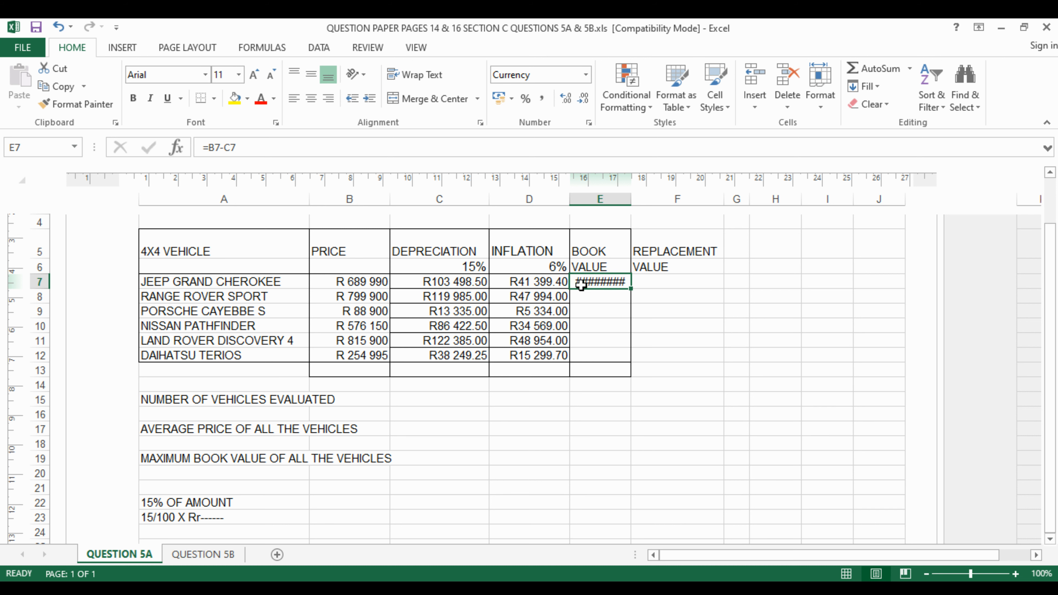
double_click(630, 200)
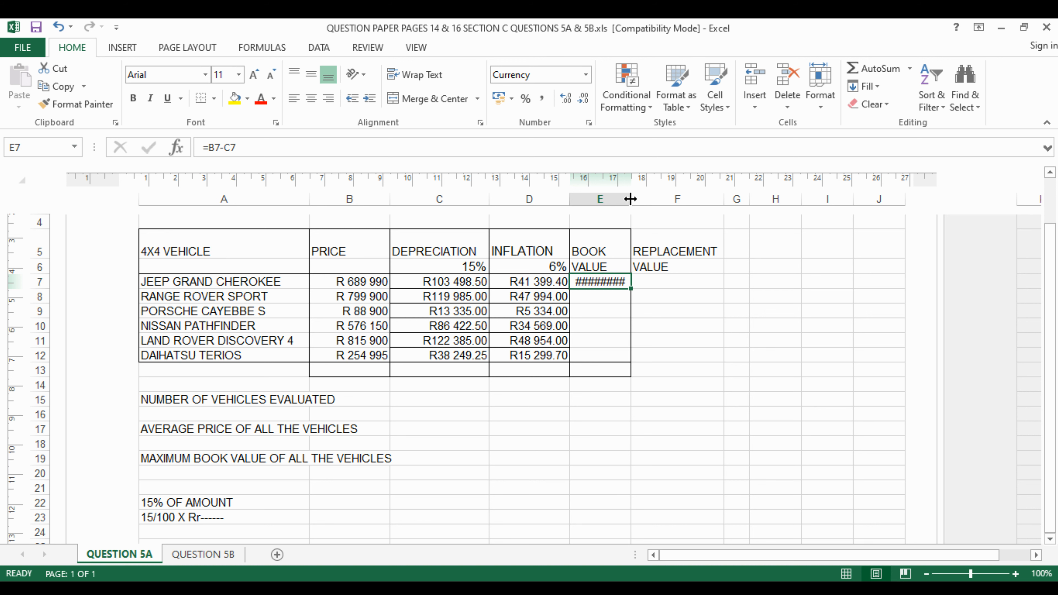
double_click(630, 199)
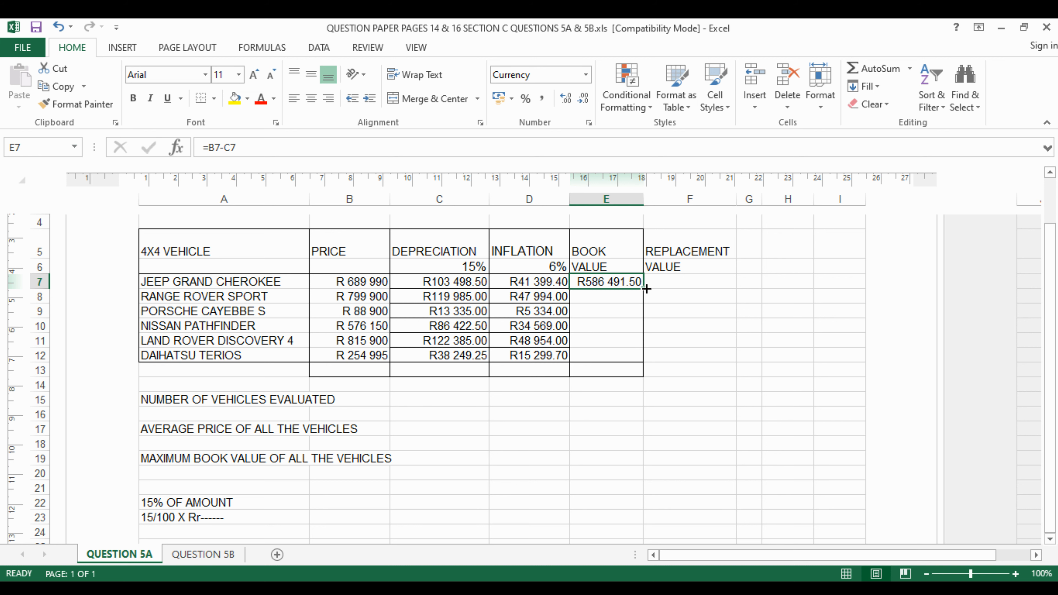
Copy the book value formula from E7 down to E12 and check the copied formulas in E8 and E9.
left_click_drag(646, 288, 644, 360)
left_click(610, 297)
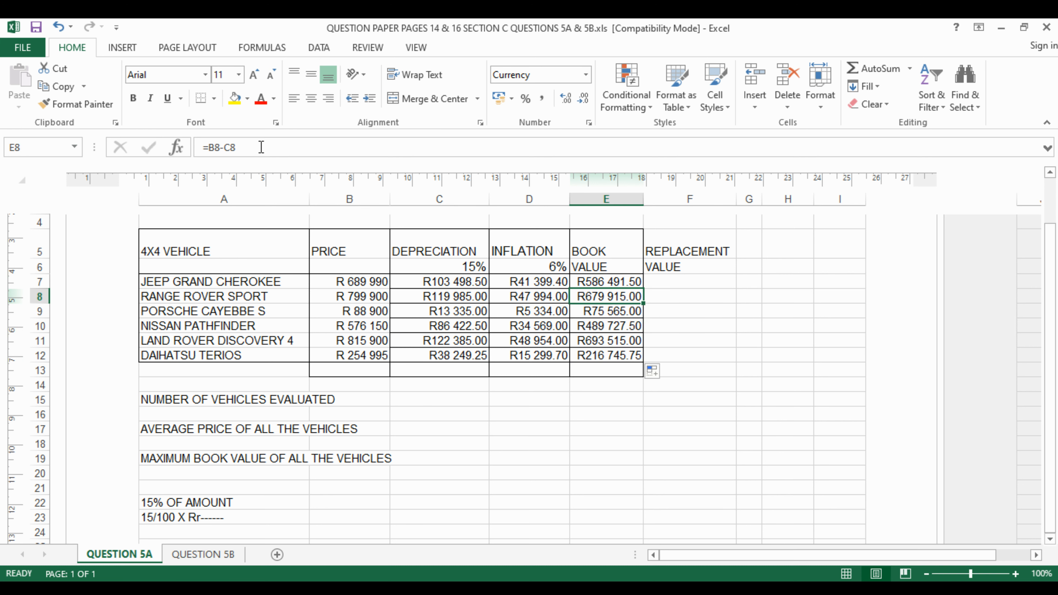
left_click(601, 316)
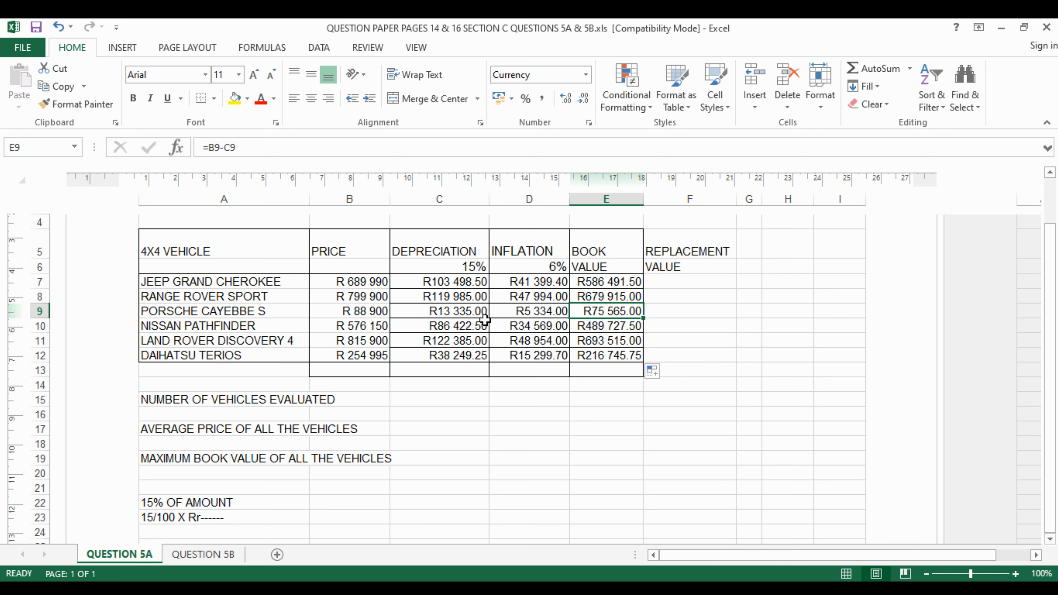
left_click(370, 287)
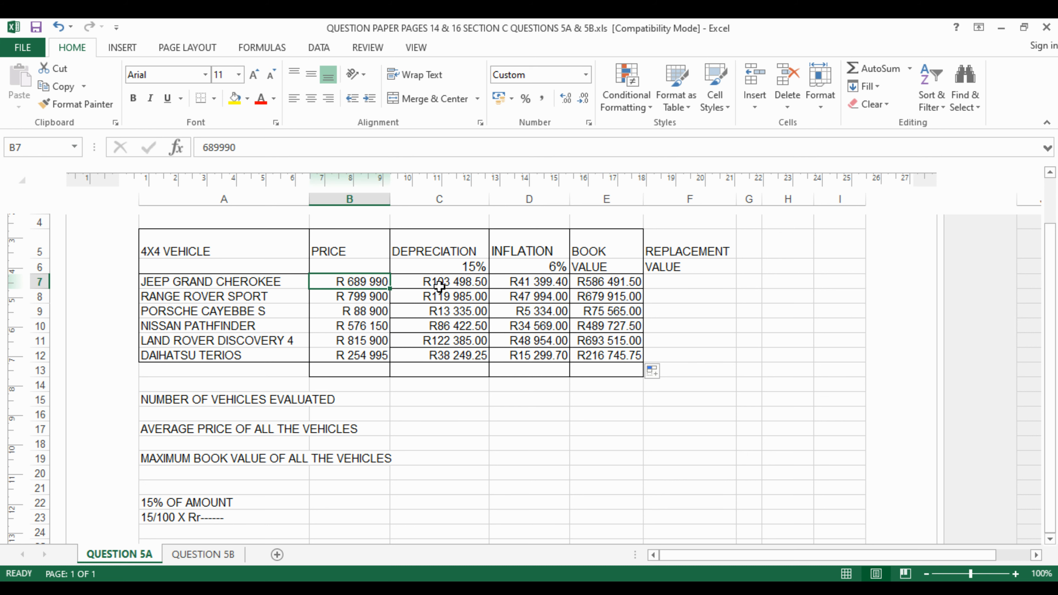
Check the depreciation formulas in C7, C9 and C10 against the price in B9.
left_click(436, 285)
left_click(383, 311)
left_click(437, 310)
left_click(438, 327)
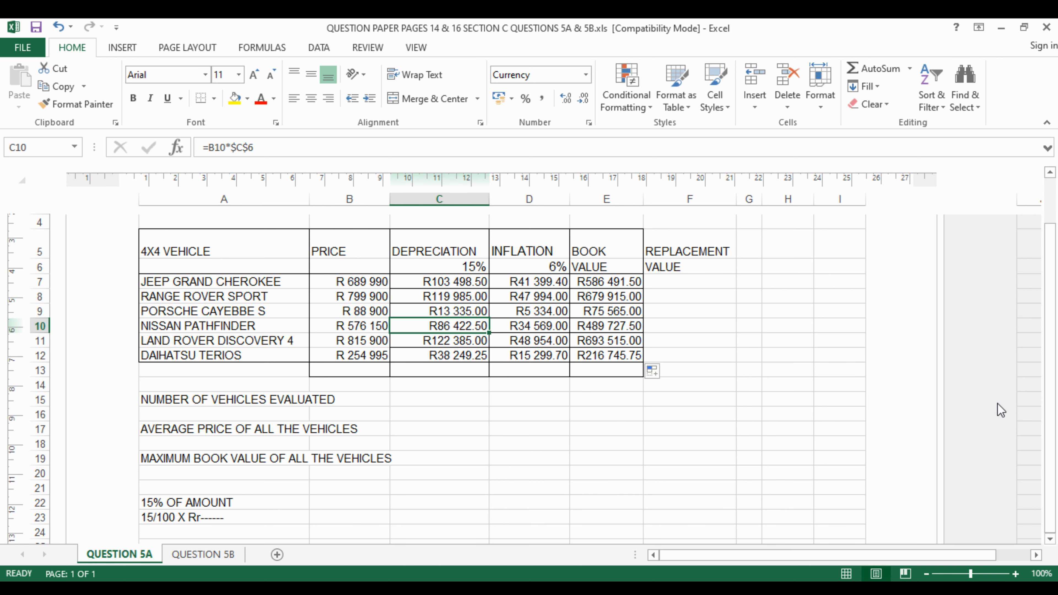
Calculate the Jeep Grand Cherokee's replacement value in F7 as book value plus inflation with =E7+D7.
left_click(691, 286)
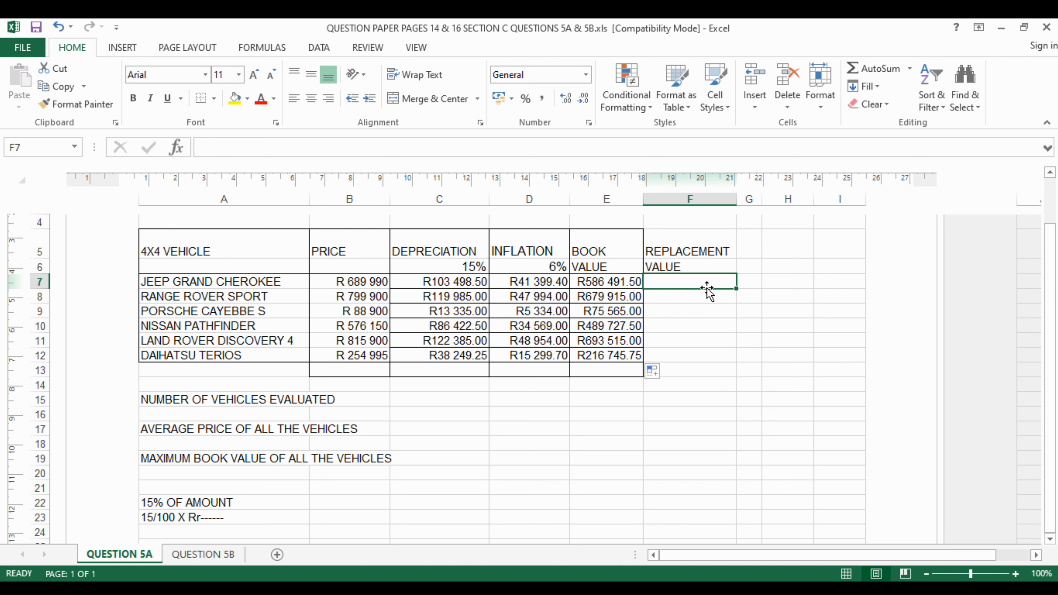
left_click(626, 282)
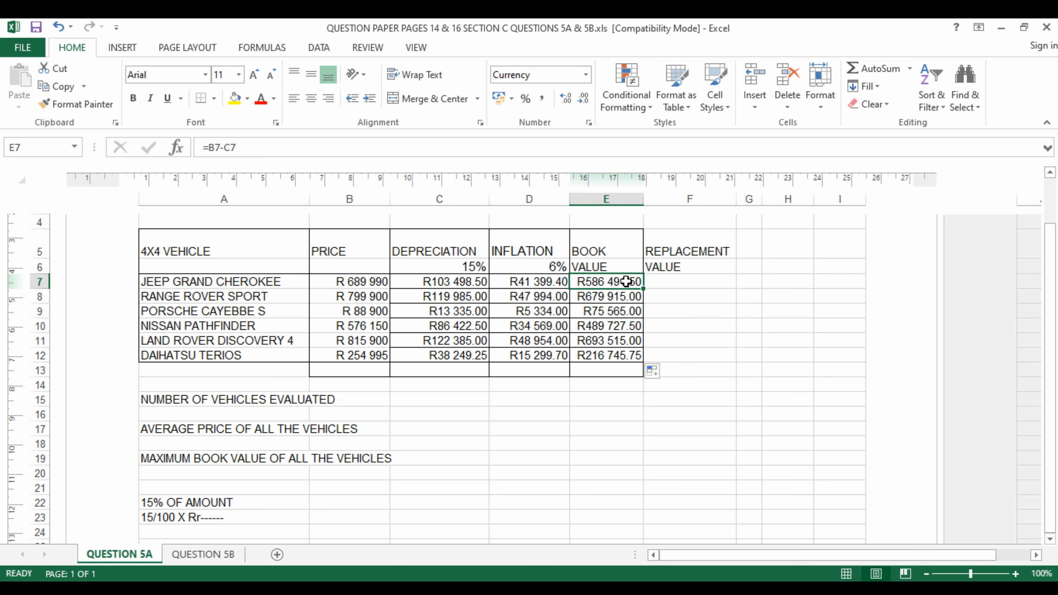
left_click(549, 281)
left_click(689, 283)
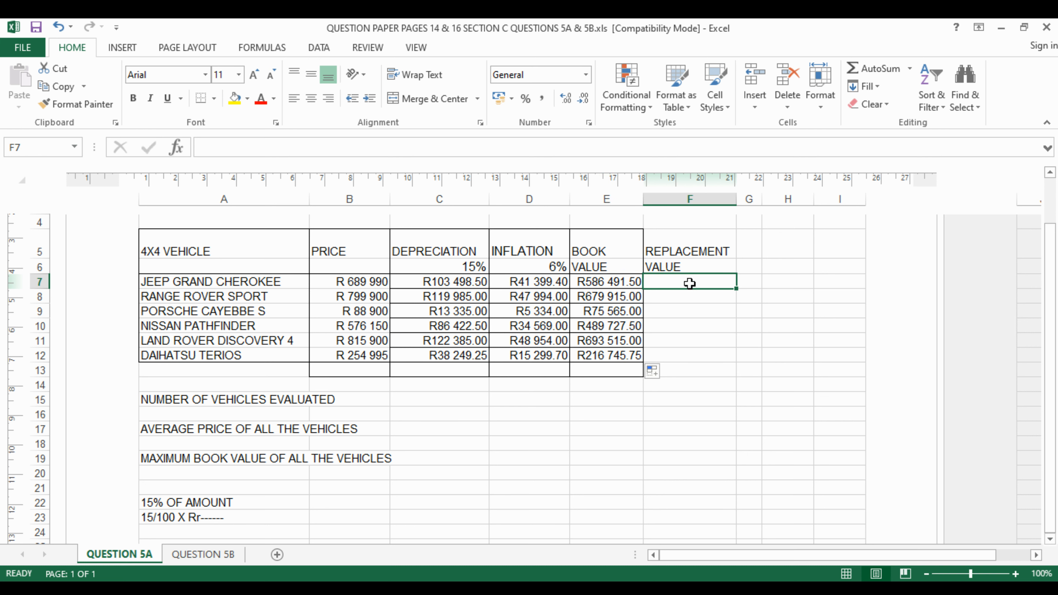
type("=")
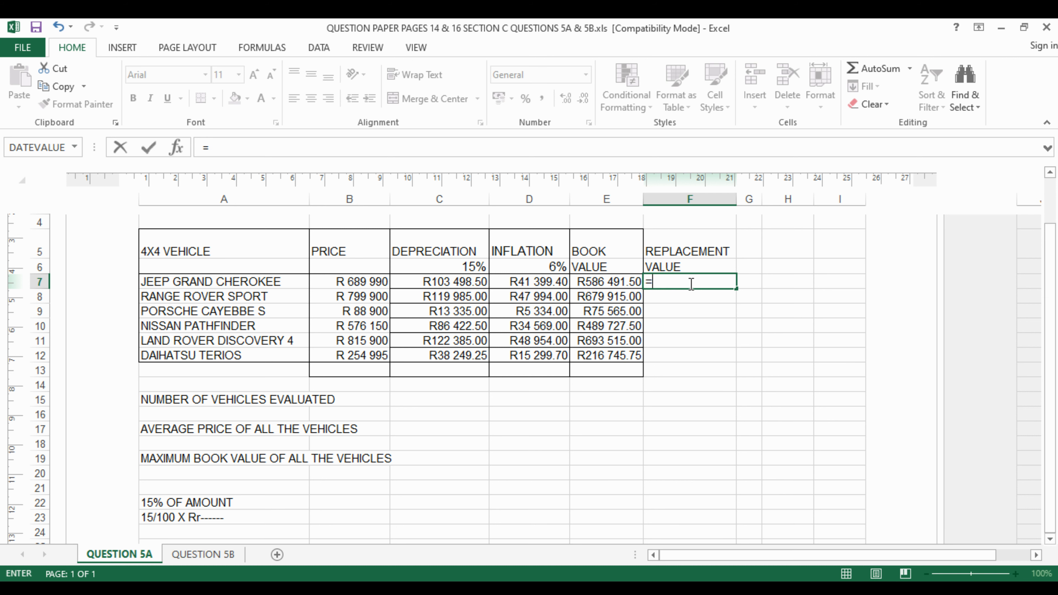
left_click(613, 280)
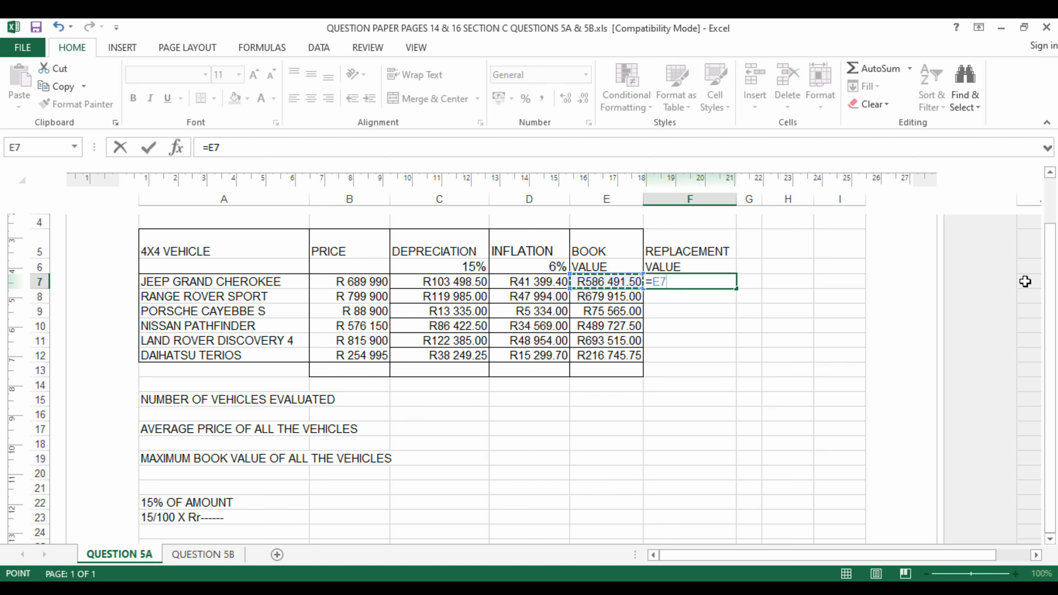
type("+")
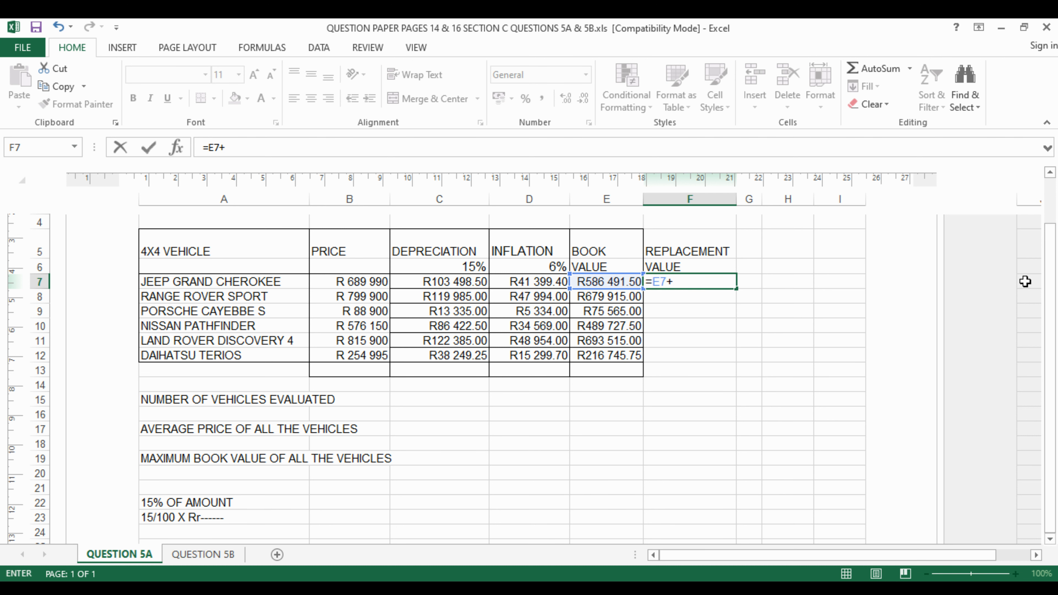
left_click(533, 282)
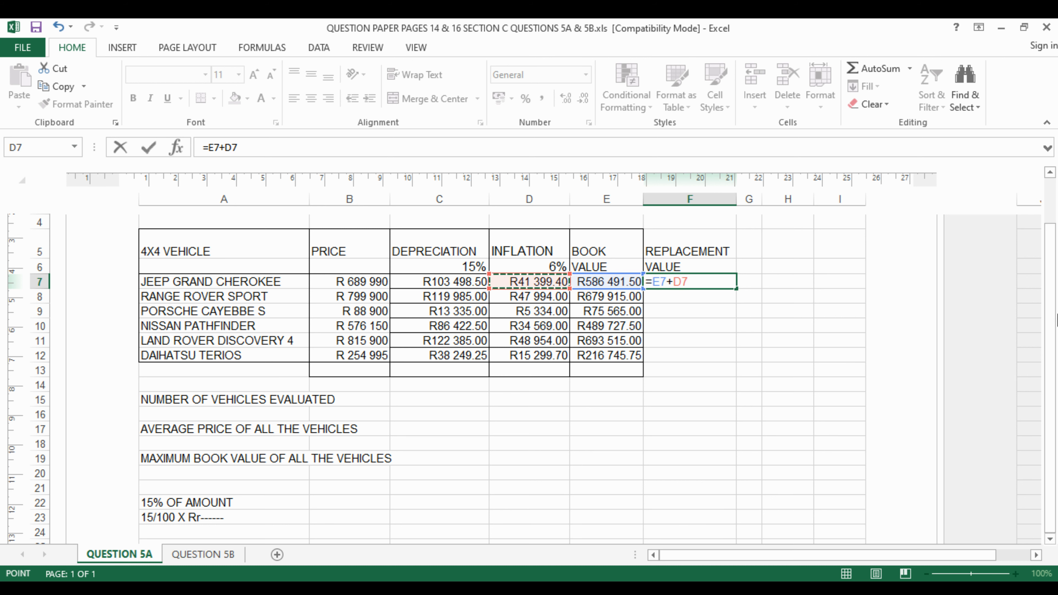
key("Return")
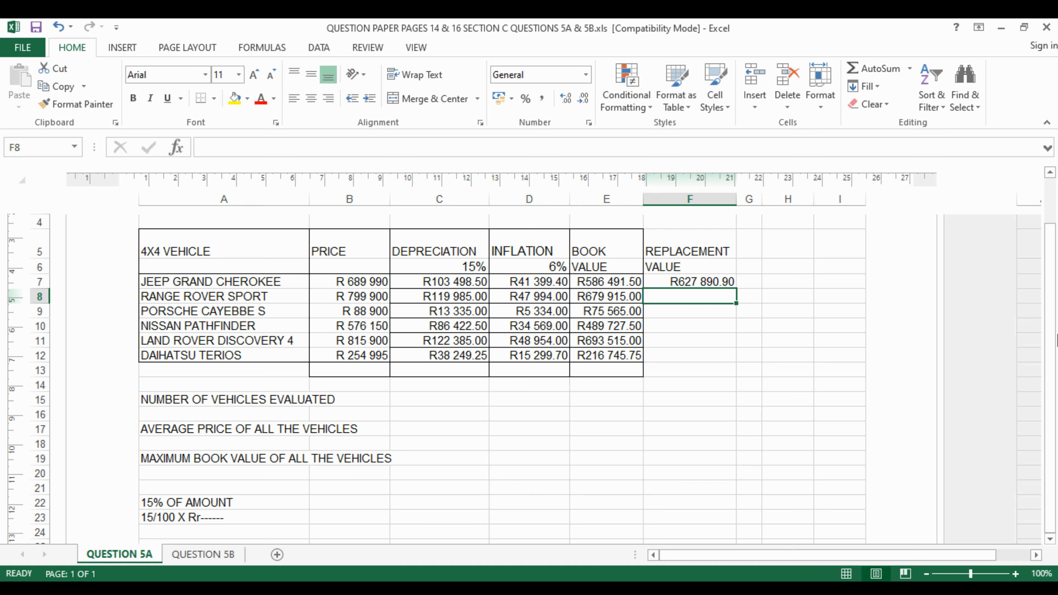
Copy the replacement value formula from F7 down to F12.
left_click(687, 282)
left_click_drag(737, 288, 736, 363)
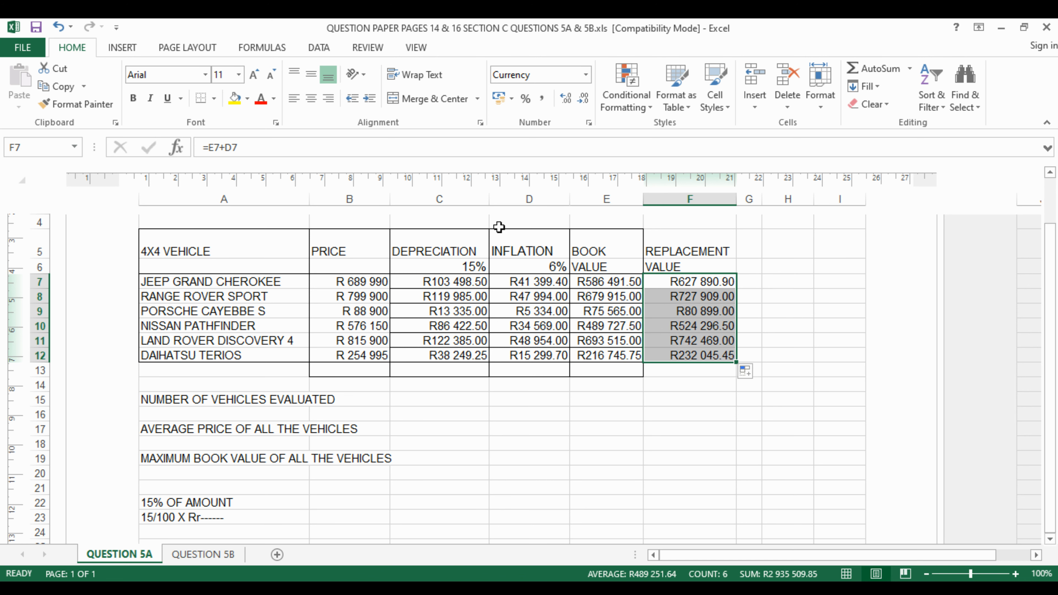
scroll(731, 382, "up", 3)
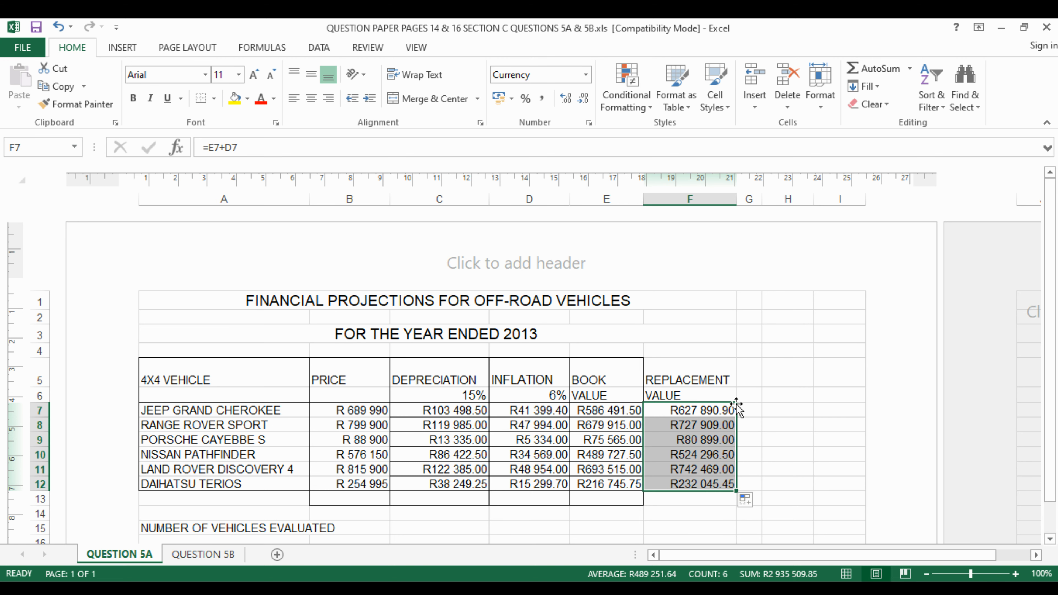
scroll(758, 428, "down", 3)
scroll(707, 429, "up", 1)
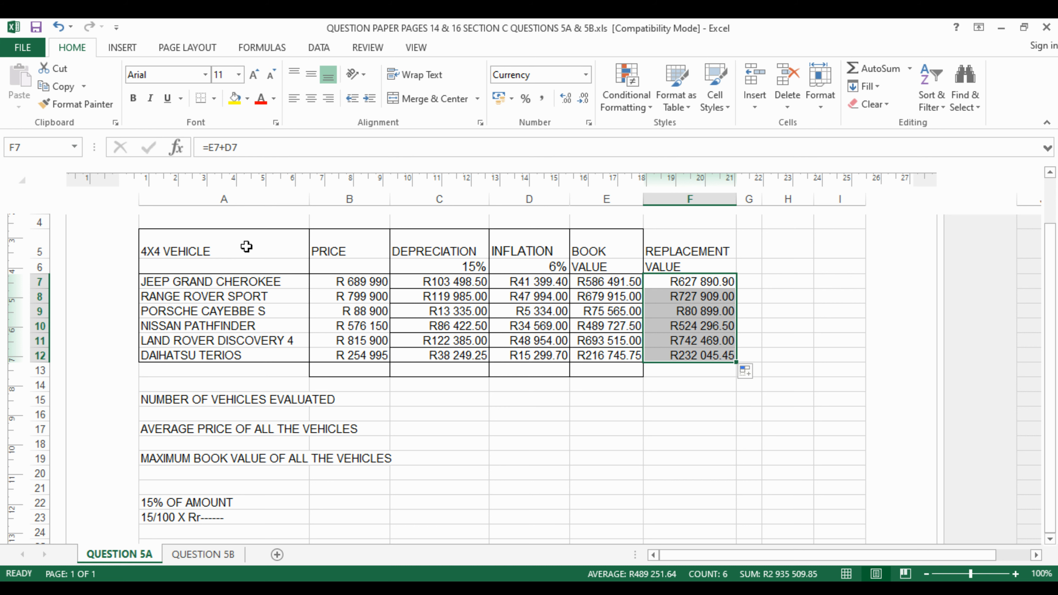
Check the replacement value formulas in F8 and F7, opening F7's formula to inspect the cells it references.
left_click(605, 436)
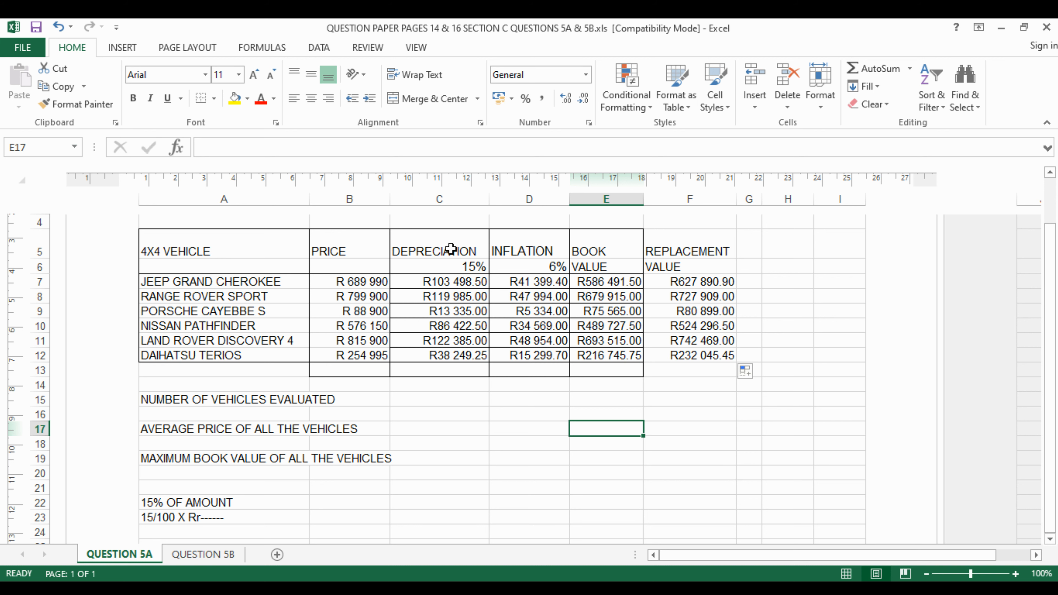
left_click(668, 292)
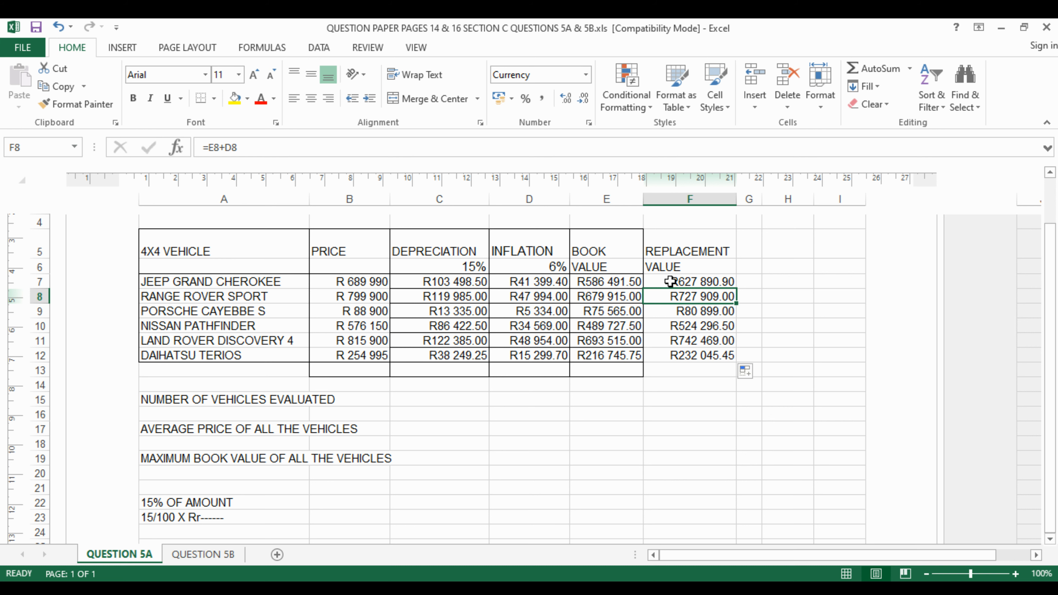
left_click(670, 281)
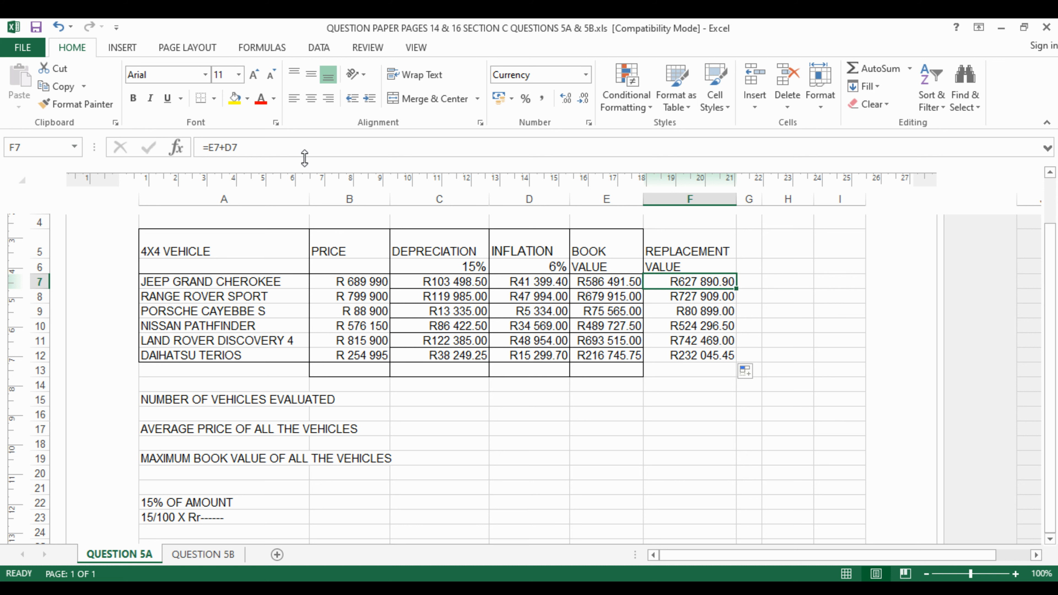
left_click(261, 148)
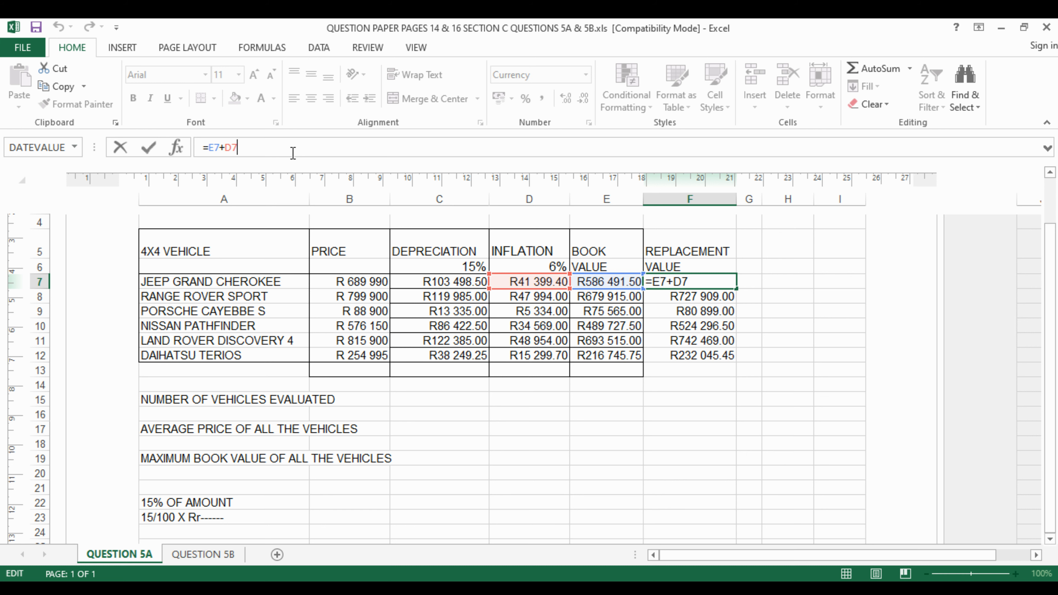
left_click(759, 399)
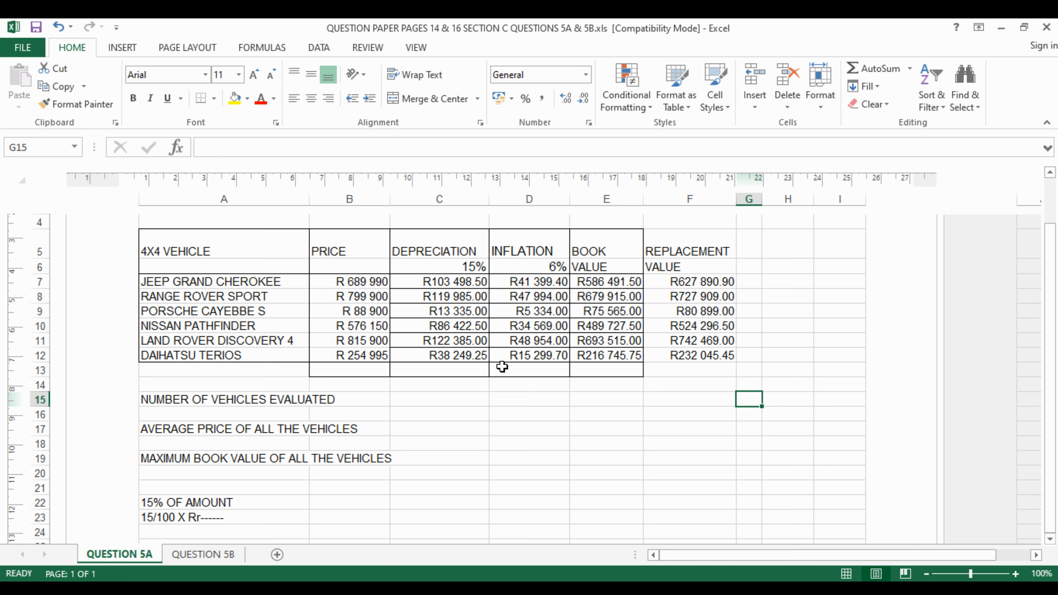
Compare the Jeep Grand Cherokee's depreciation, inflation, book value and replacement value formulas in row 7.
left_click(712, 282)
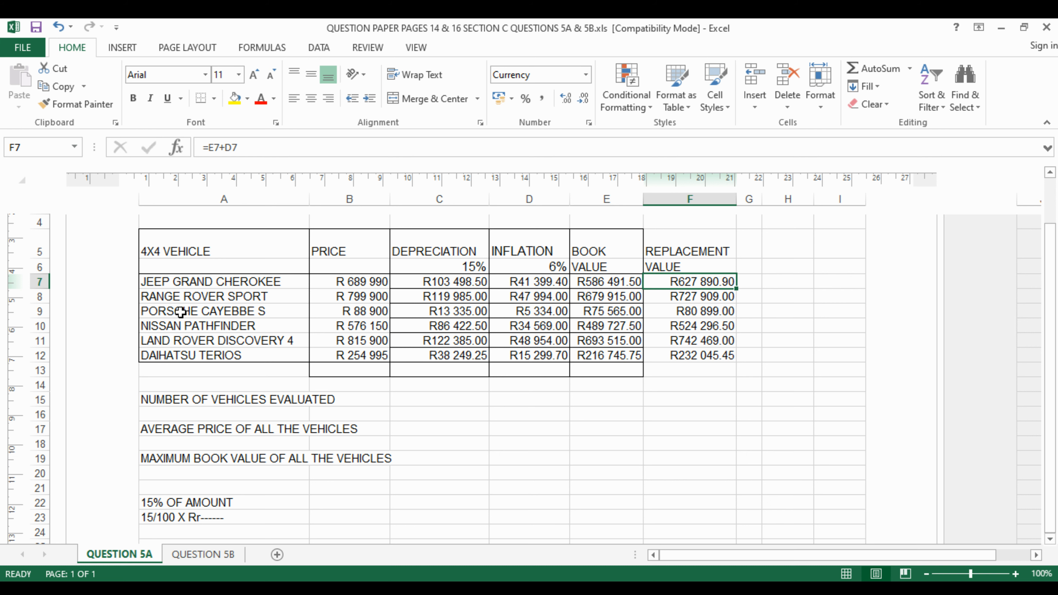
left_click(615, 280)
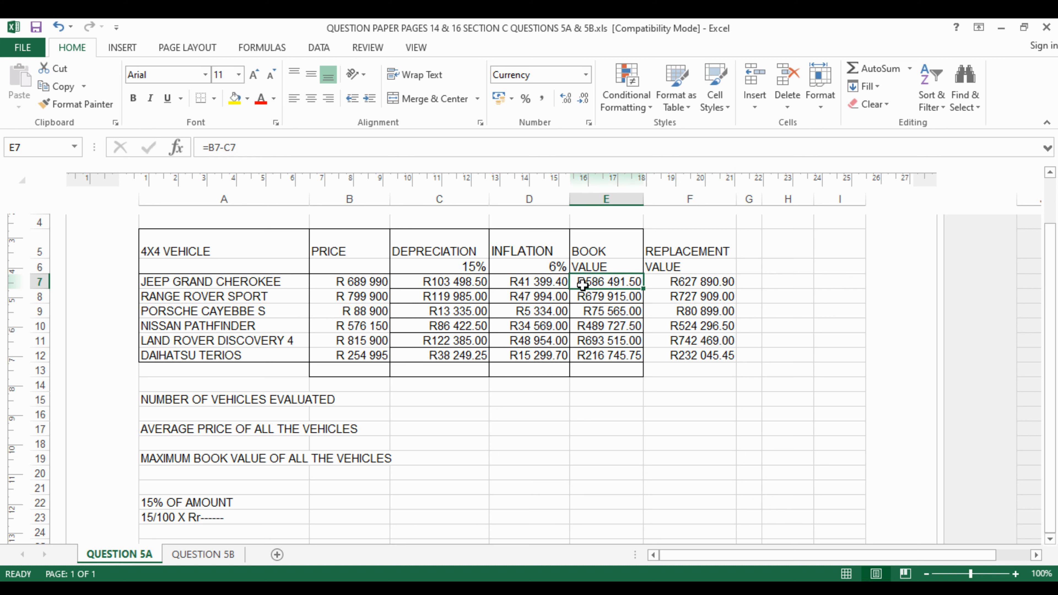
left_click(708, 282)
left_click(605, 286)
left_click(703, 283)
left_click(462, 277)
left_click(538, 281)
left_click(468, 290)
left_click(671, 283)
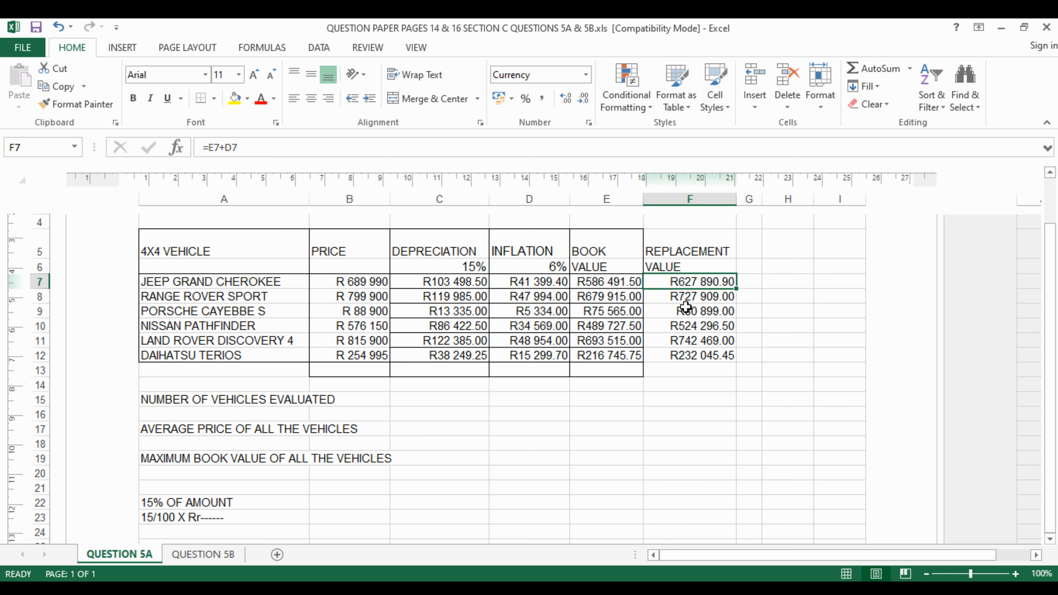
Examine the prices in B7:B12 and the empty total cells B13:F13 below the table.
left_click(365, 372)
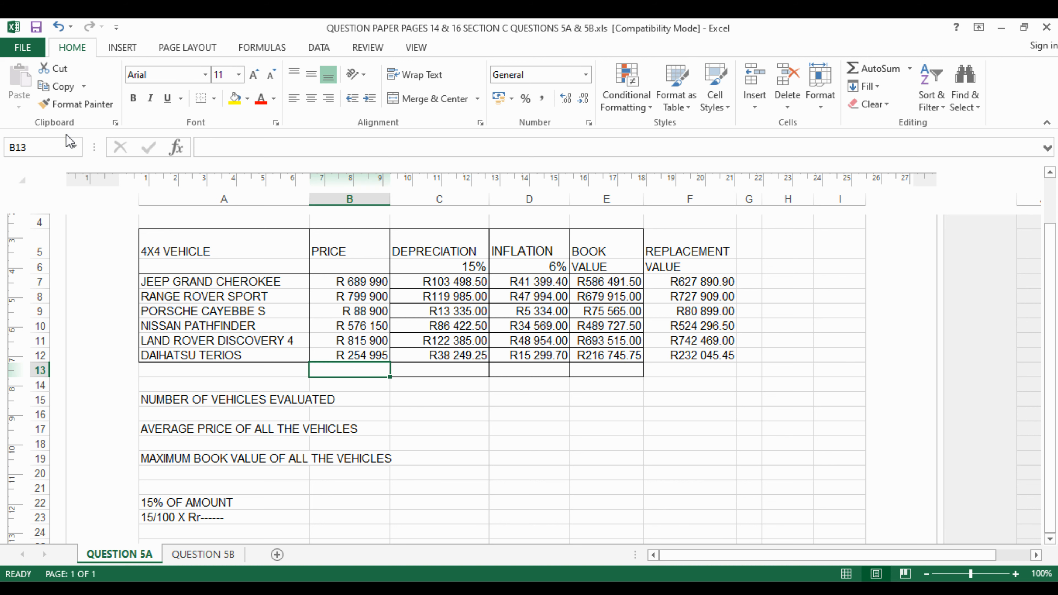
left_click(328, 276)
left_click_drag(329, 274, 331, 357)
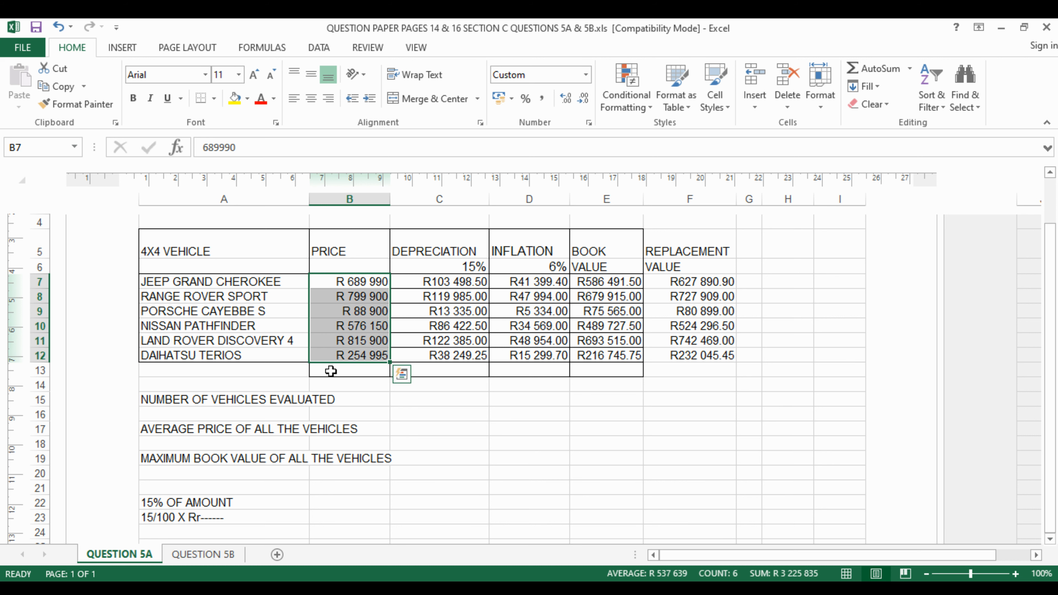
left_click(330, 371)
left_click(425, 371)
left_click(533, 370)
left_click(598, 371)
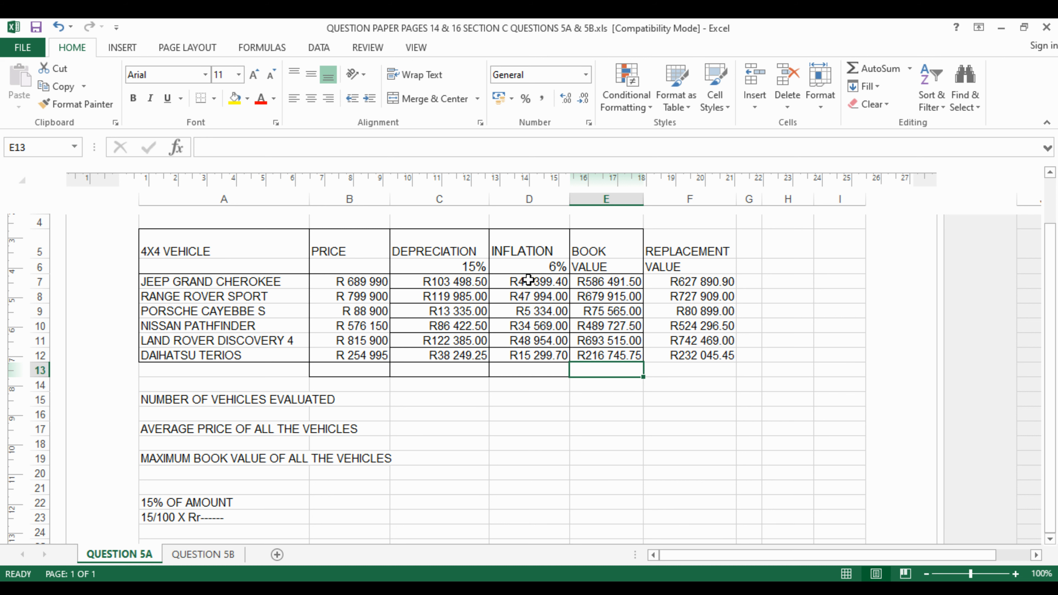
left_click_drag(342, 372, 714, 376)
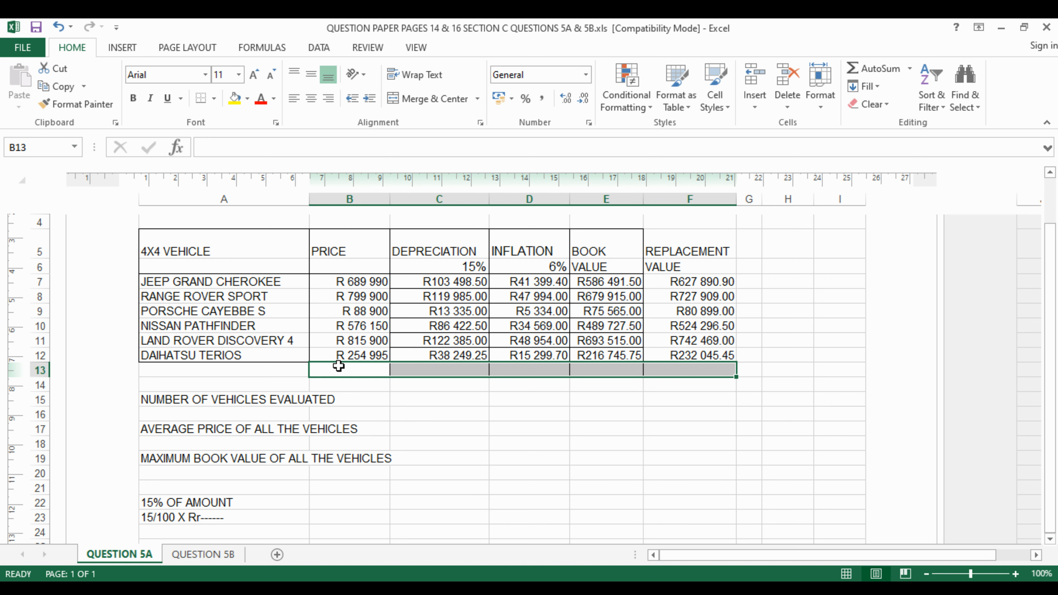
Total the vehicle prices in B13 with =SUM(B7:B12).
left_click(349, 369)
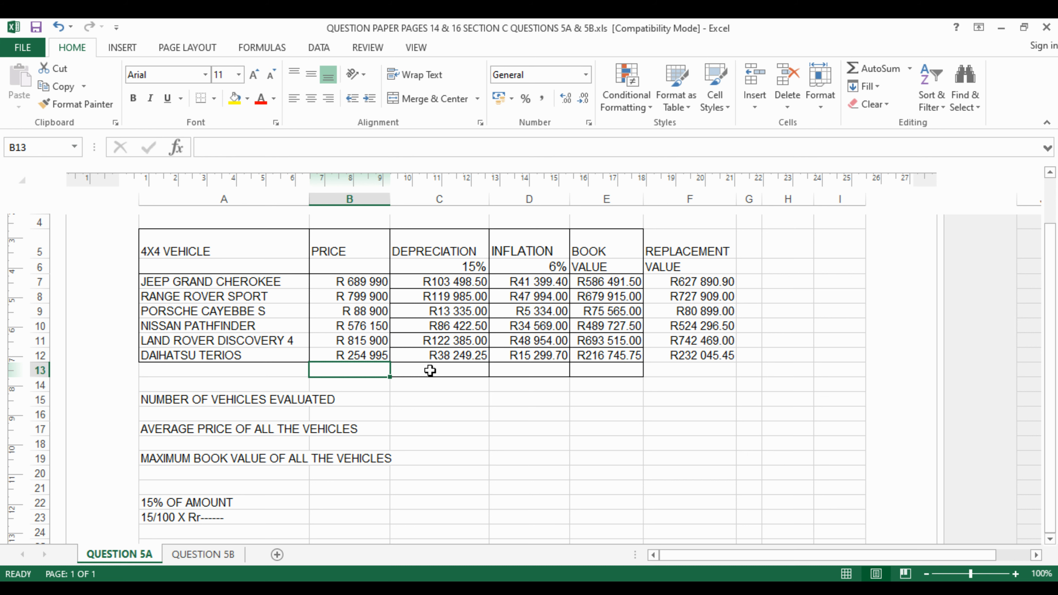
type("=")
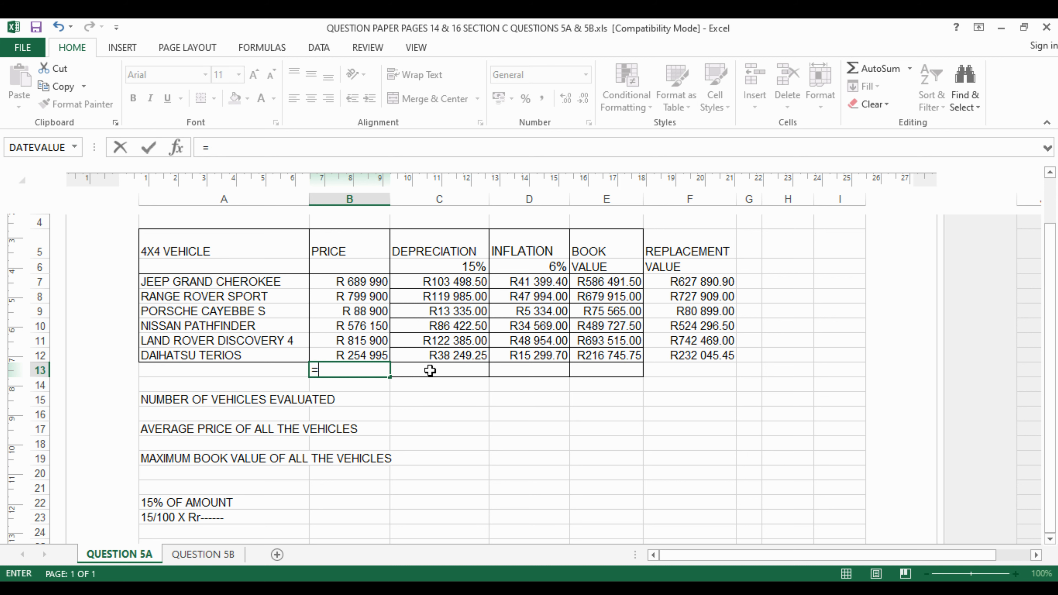
type("s")
type("u")
double_click(345, 411)
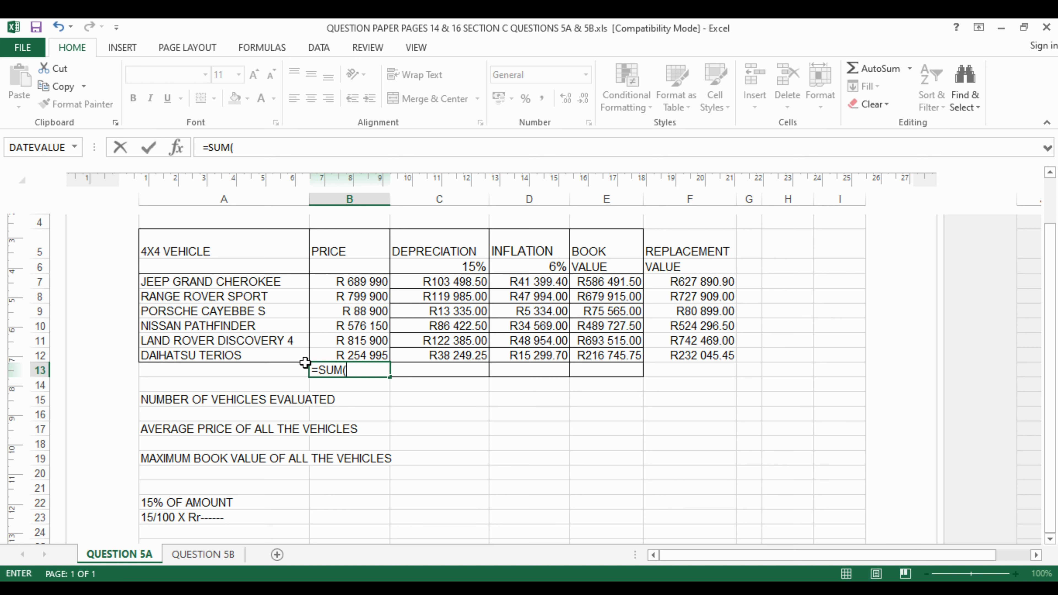
left_click(360, 282)
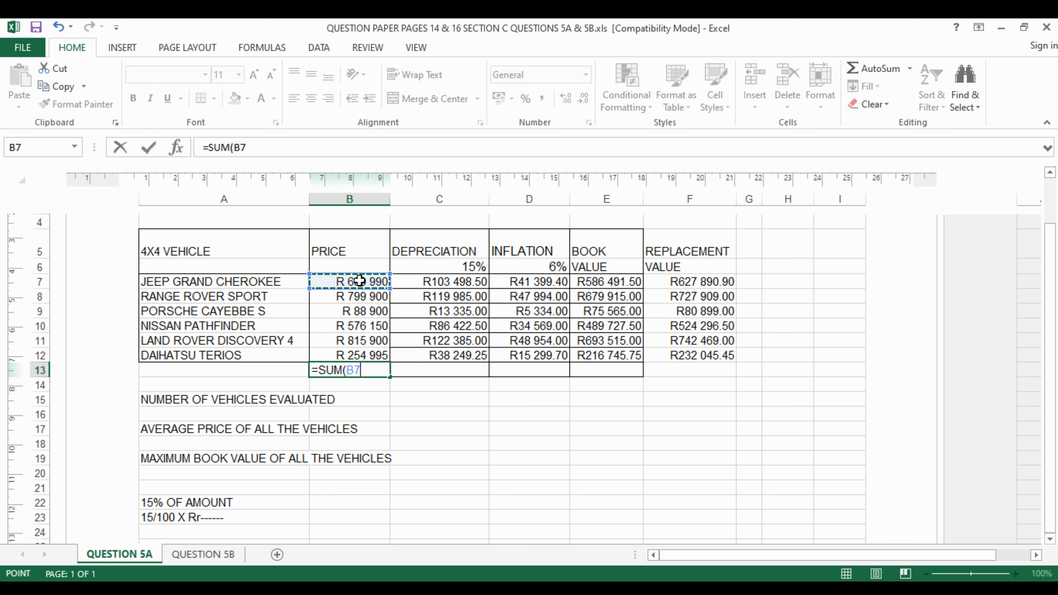
left_click_drag(360, 282, 367, 346)
key("Return")
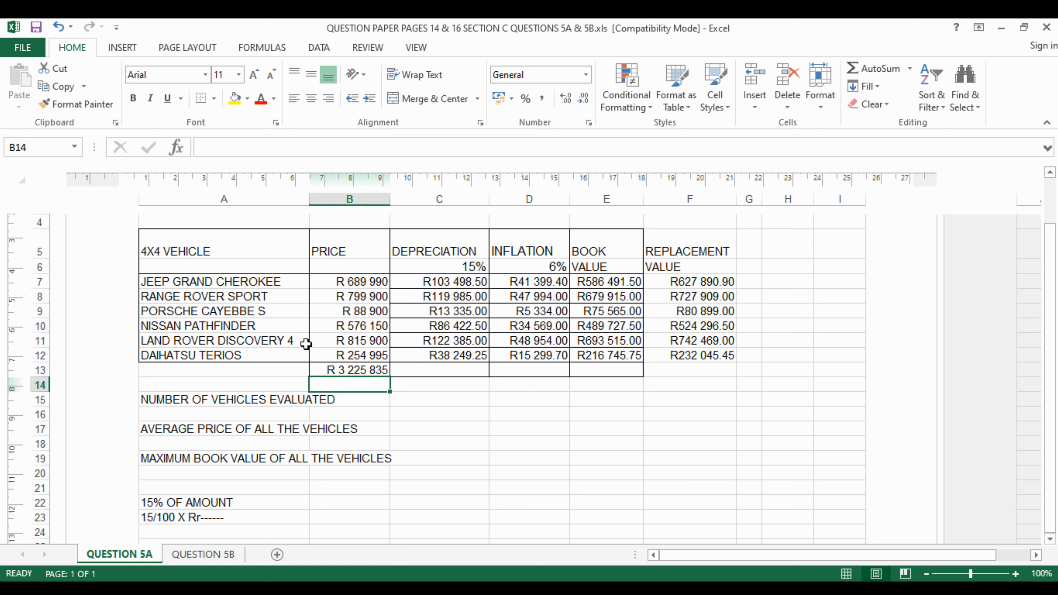
Copy the price total formula from B13 across C13:F13 and check the copied formulas.
left_click(331, 370)
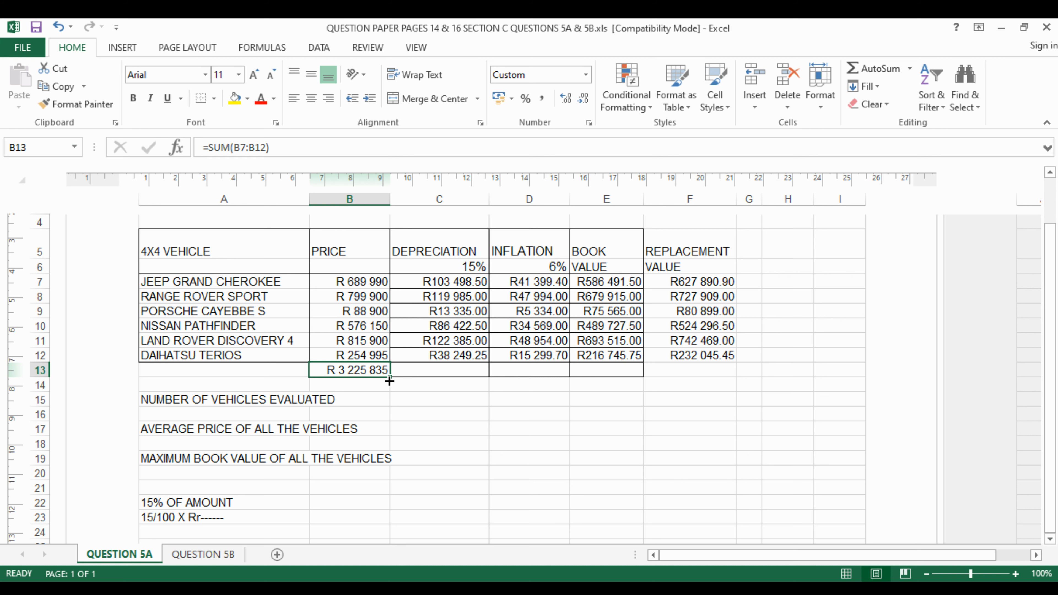
left_click_drag(389, 380, 729, 376)
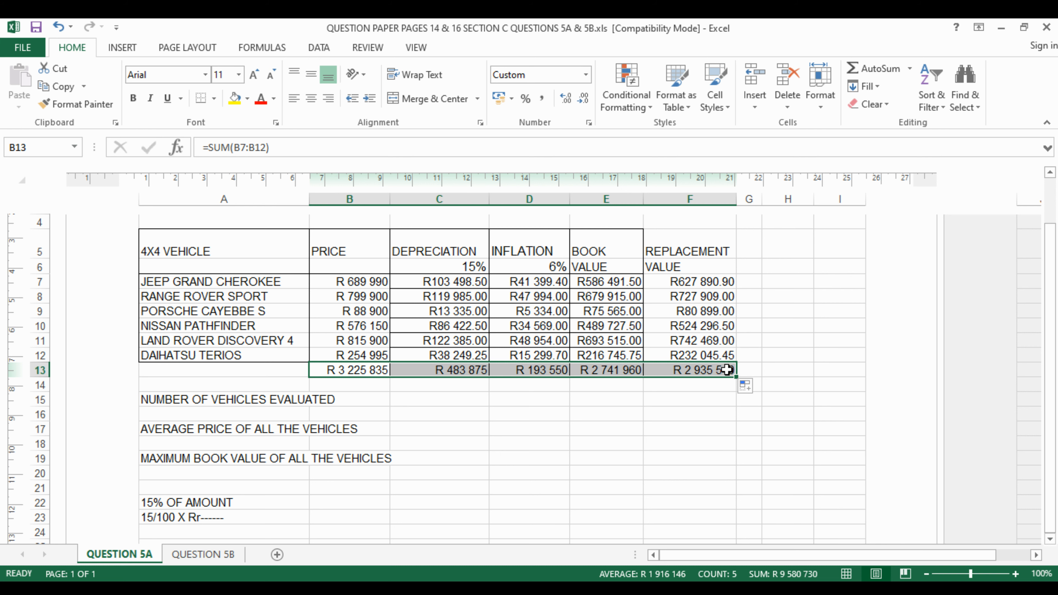
left_click(452, 369)
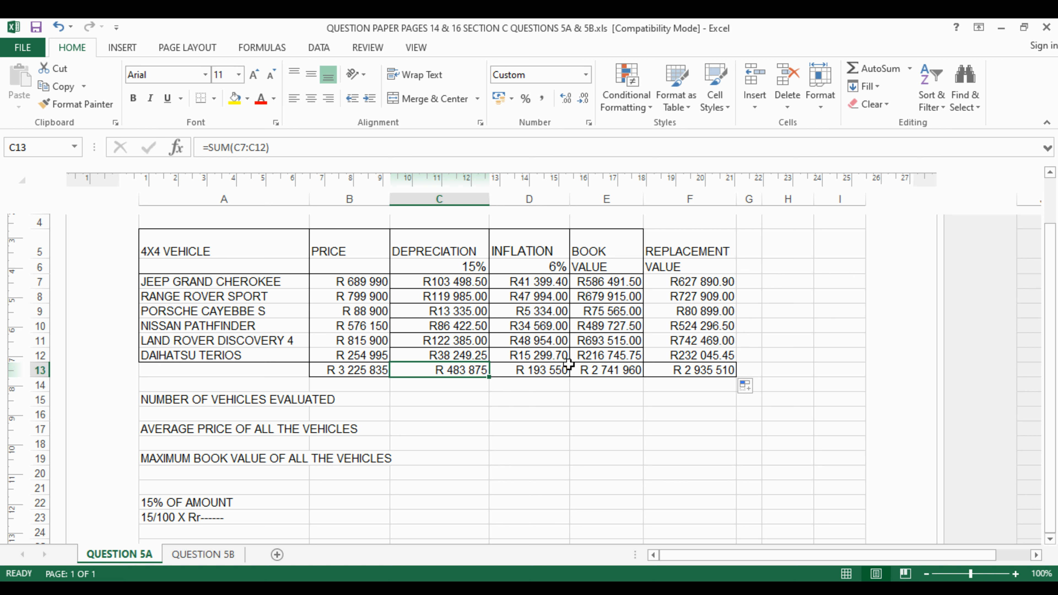
left_click(558, 370)
left_click(604, 366)
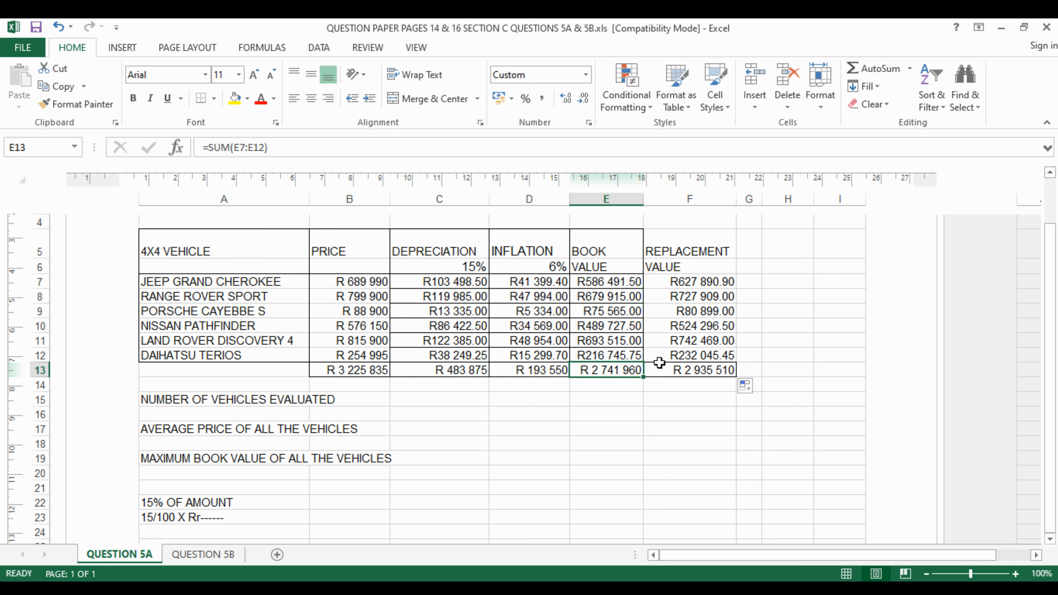
left_click(694, 371)
left_click_drag(288, 148, 192, 154)
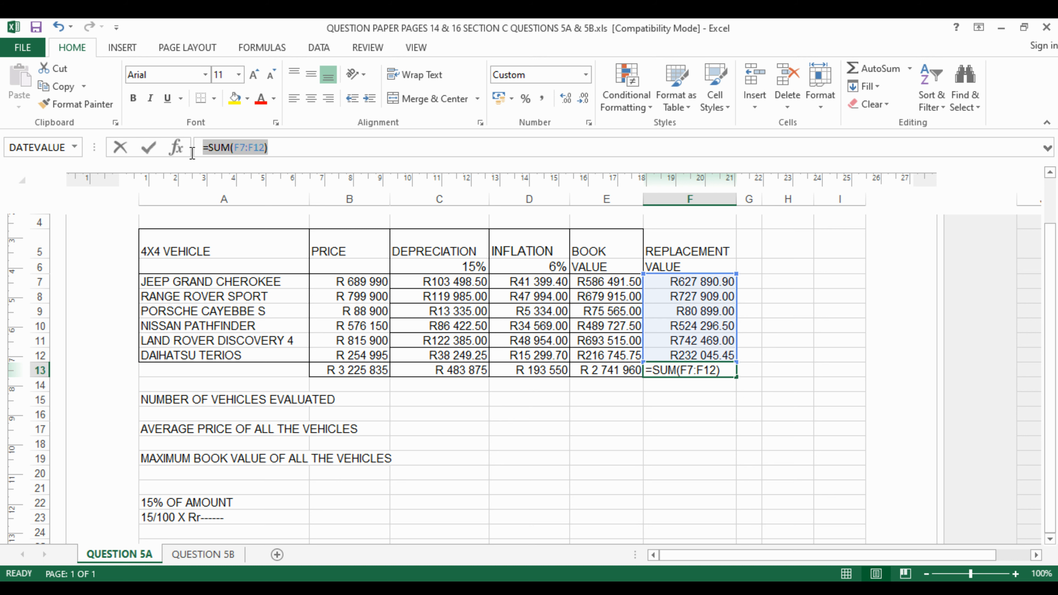
left_click(695, 432)
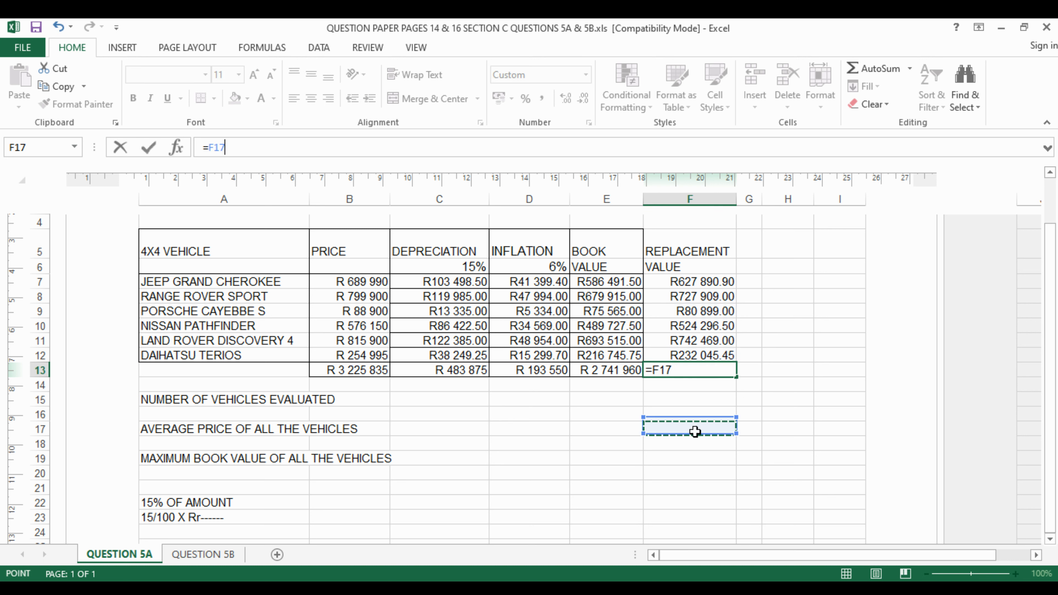
key("ctrl+z")
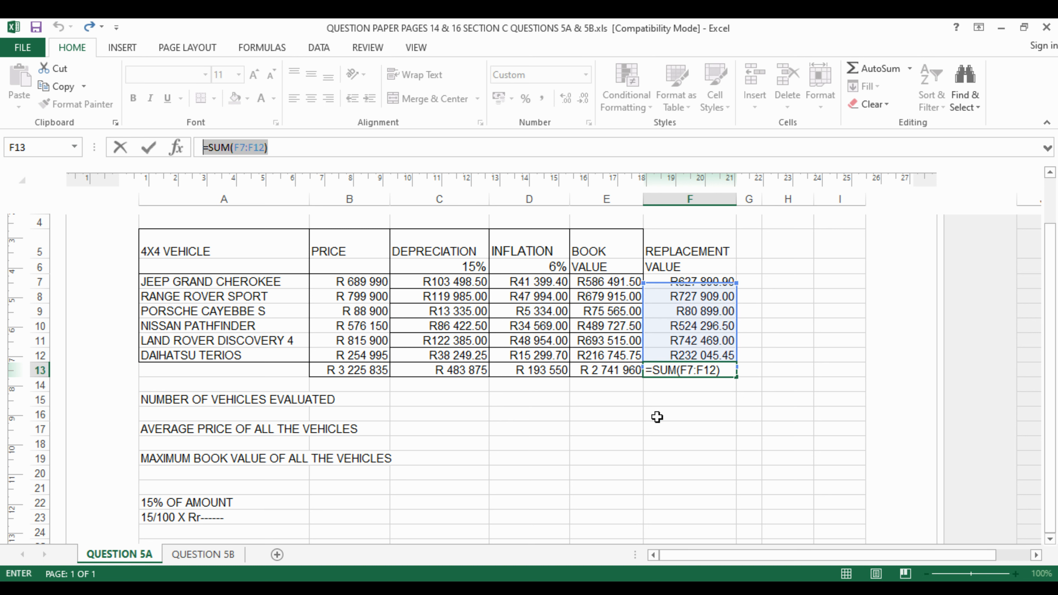
left_click(730, 425)
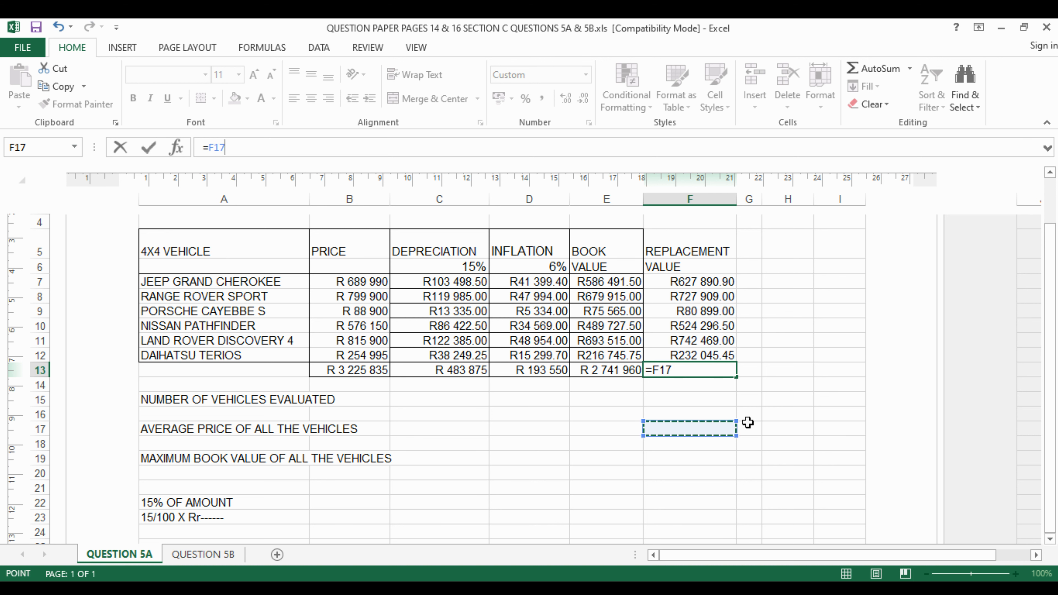
key("ctrl+z")
left_click(759, 423)
left_click_drag(760, 422, 759, 418)
key("ctrl+z")
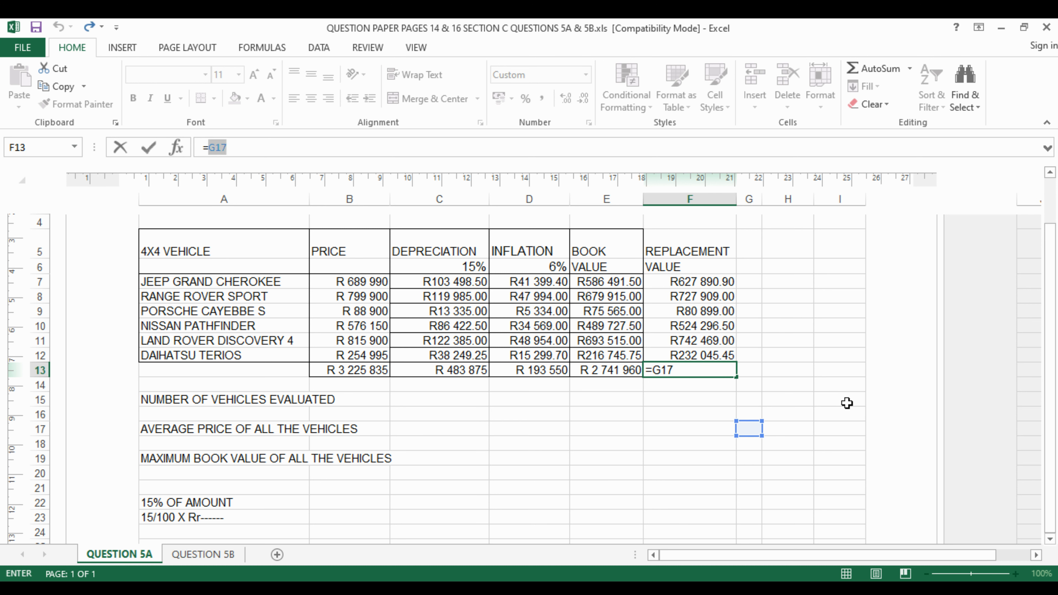
key("Escape")
left_click(749, 443)
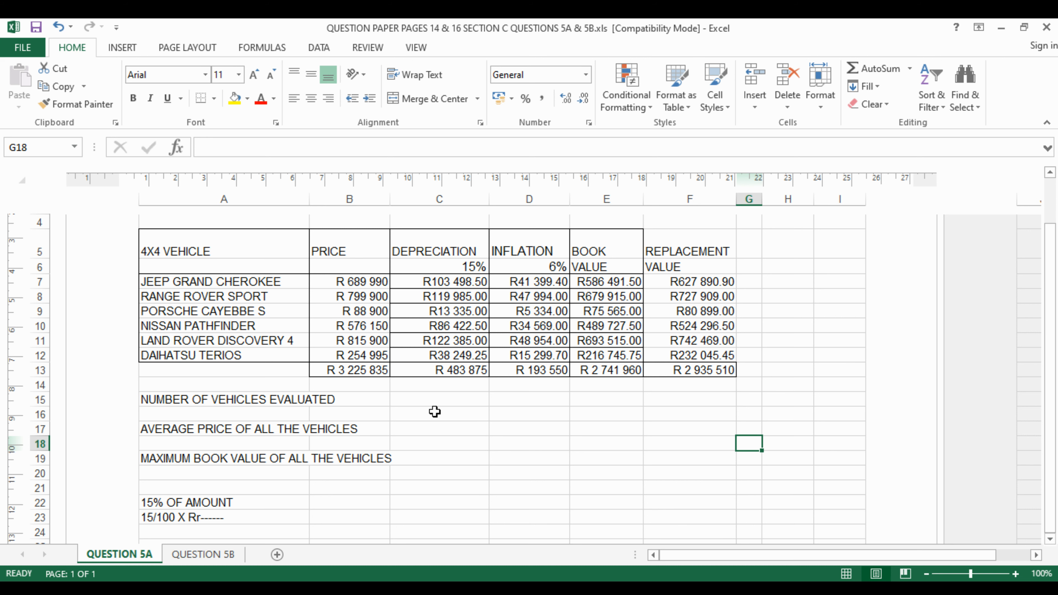
Widen column A so the full summary labels below the vehicle table fit inside it.
left_click_drag(309, 201, 415, 427)
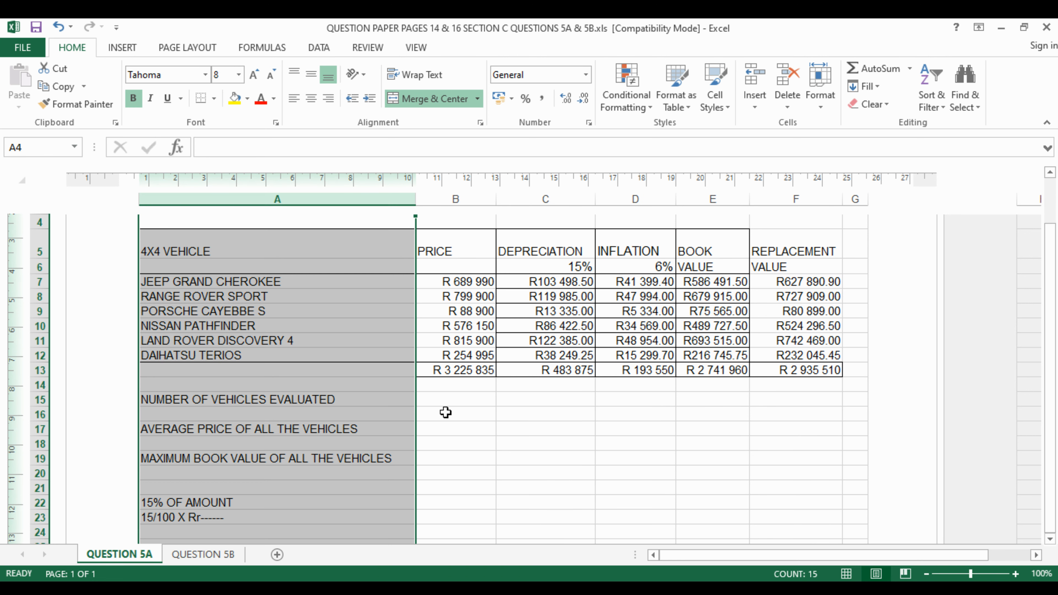
left_click(450, 399)
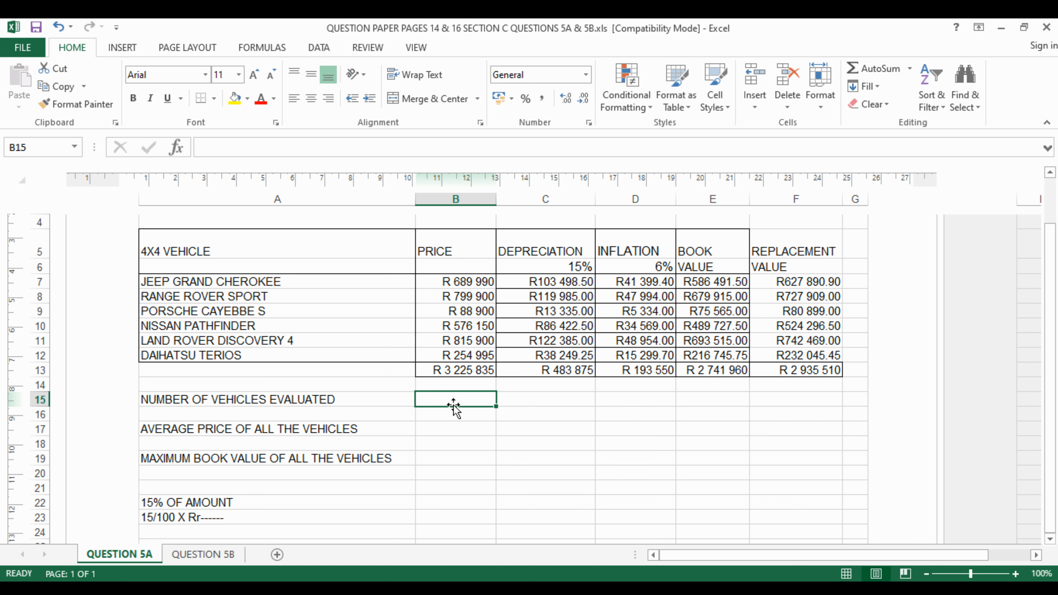
left_click(650, 401)
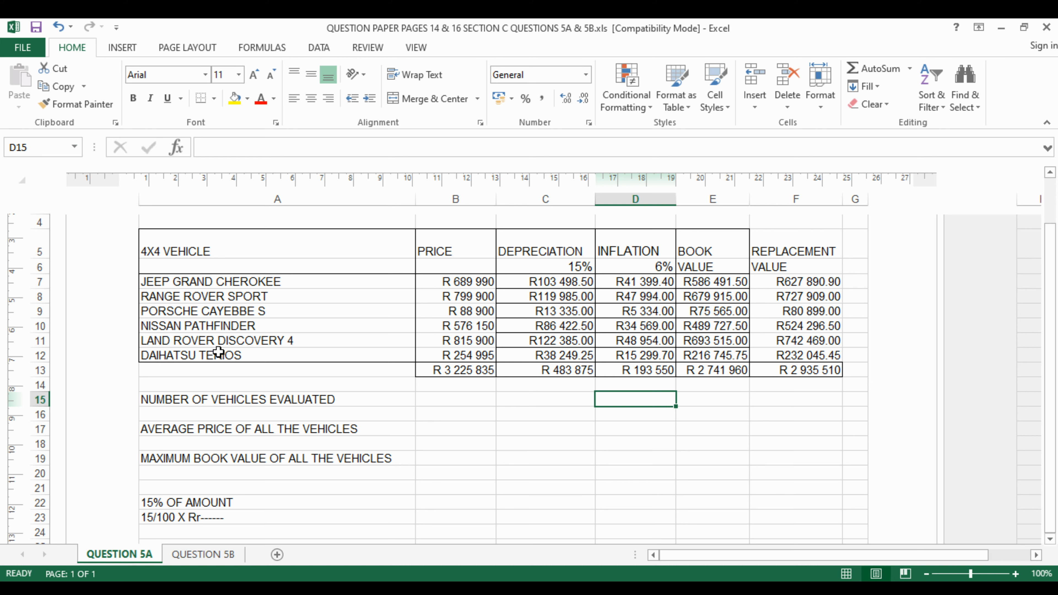
left_click(628, 323)
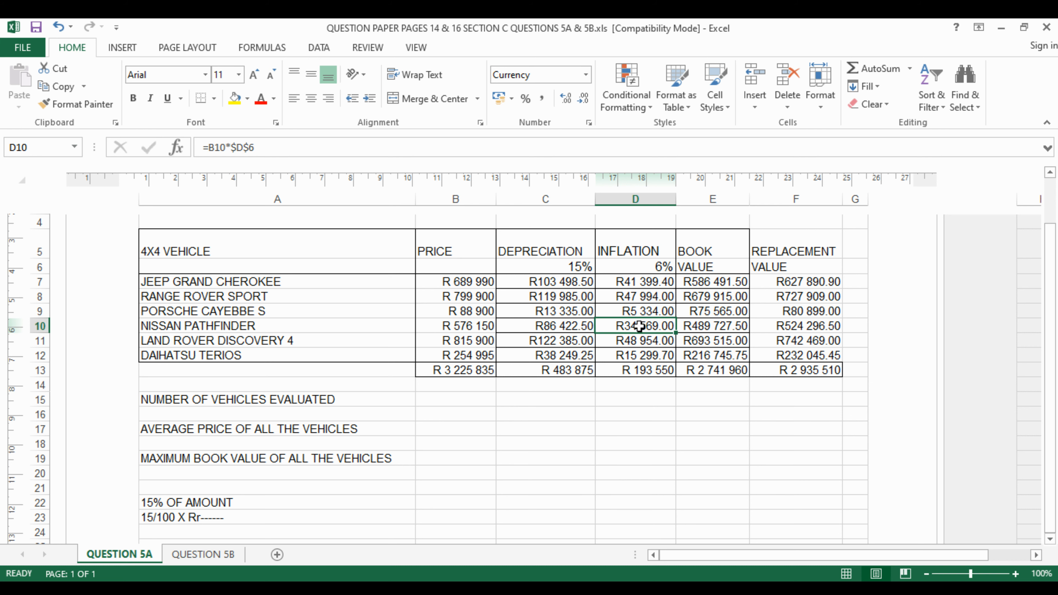
left_click(233, 329)
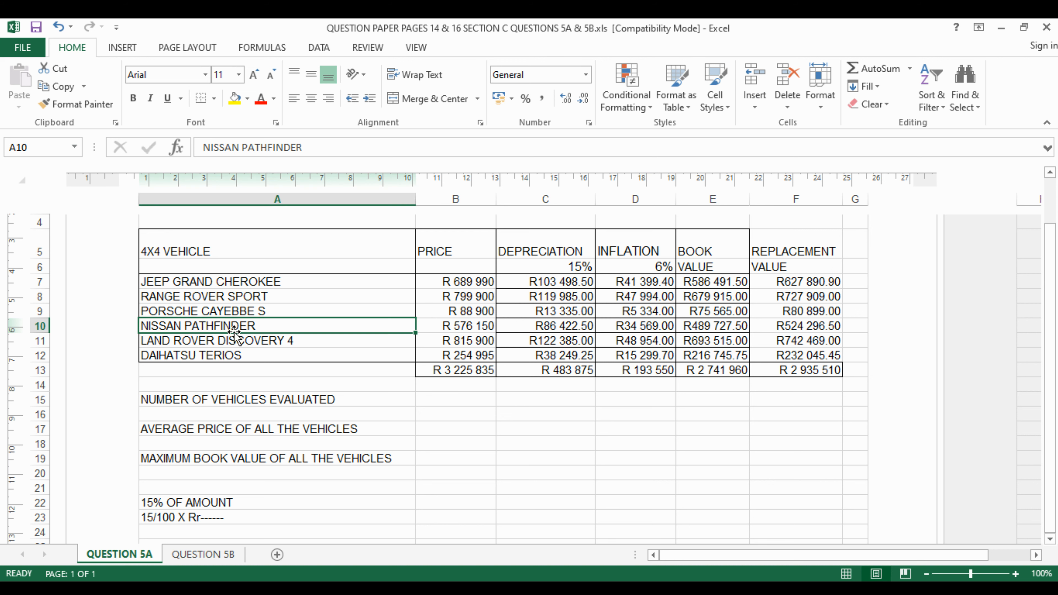
Count the vehicle names in D15 with =COUNTA(A7:A12) and check the counted cells.
left_click(622, 400)
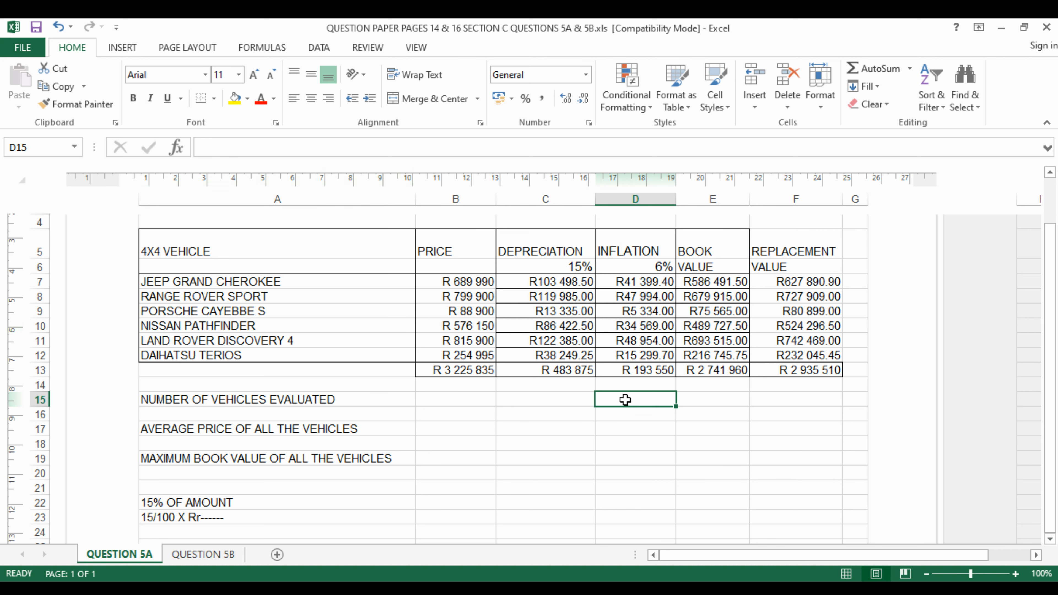
type("=")
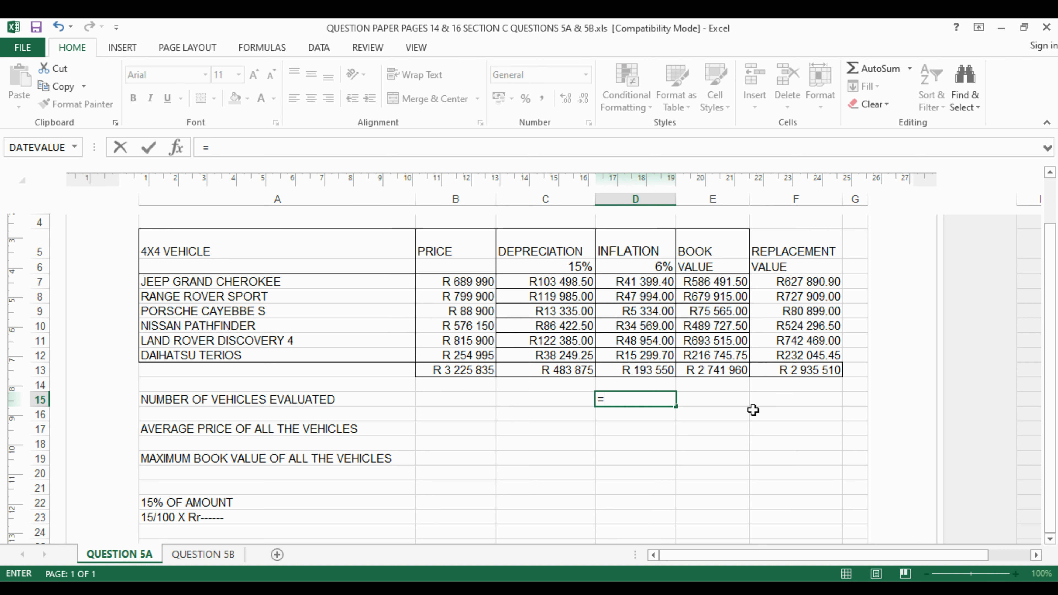
type("counta")
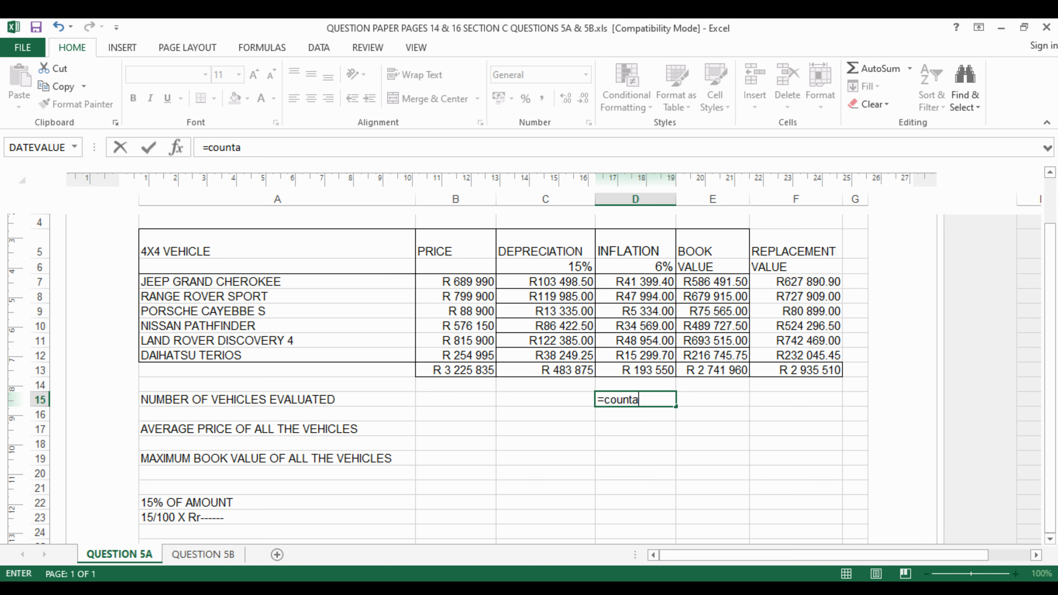
type("(")
left_click_drag(331, 281, 331, 347)
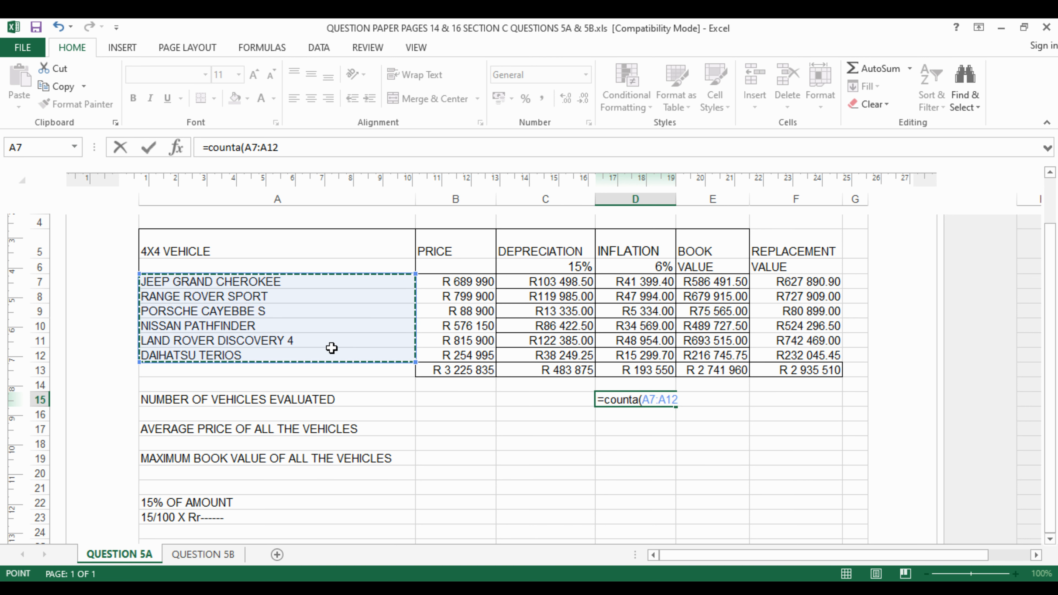
key("Return")
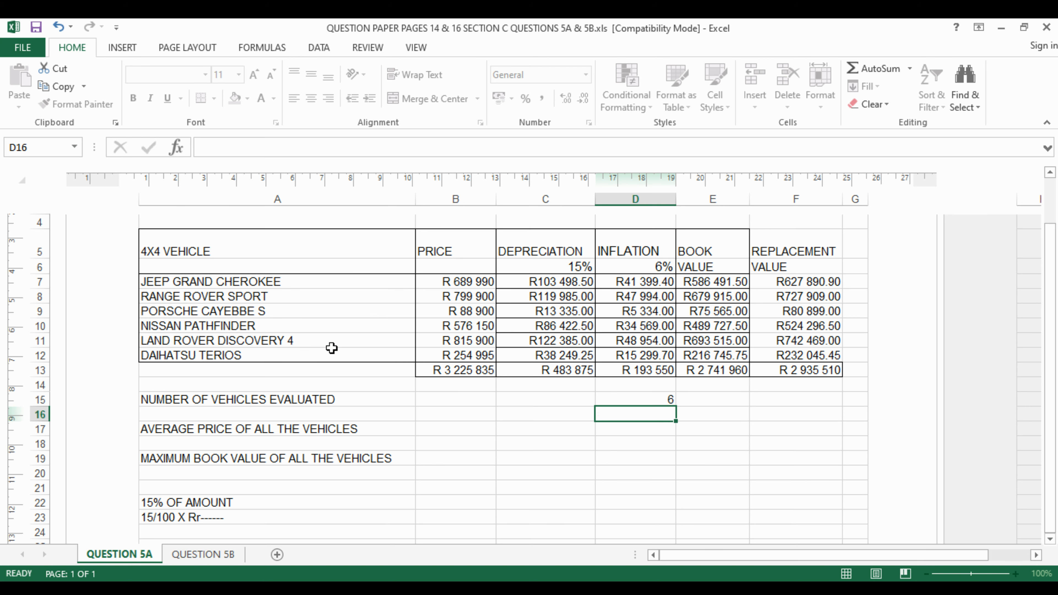
left_click(217, 354)
left_click(221, 340)
left_click(225, 323)
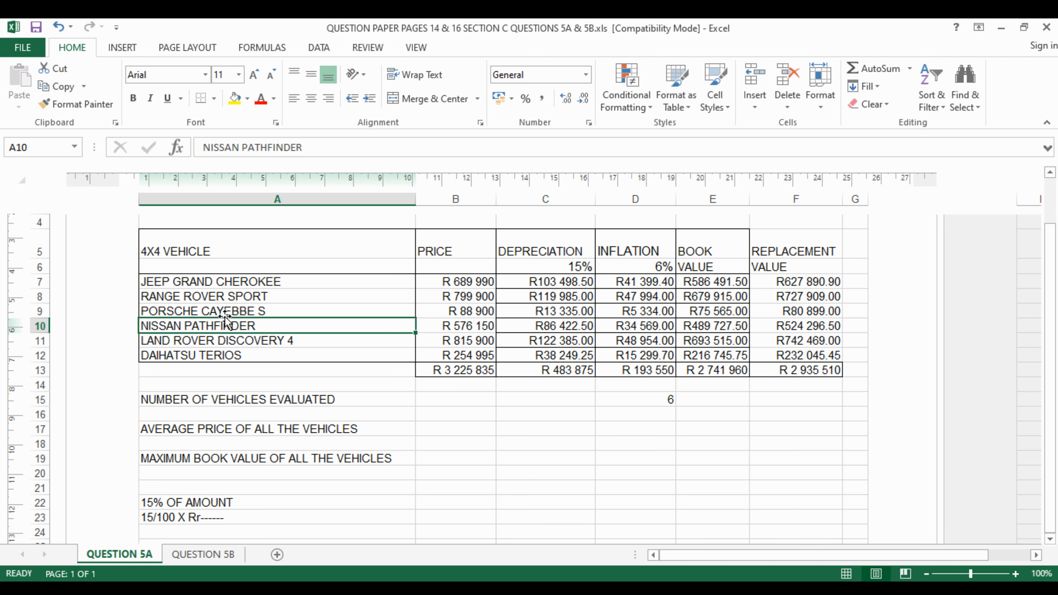
left_click(225, 282)
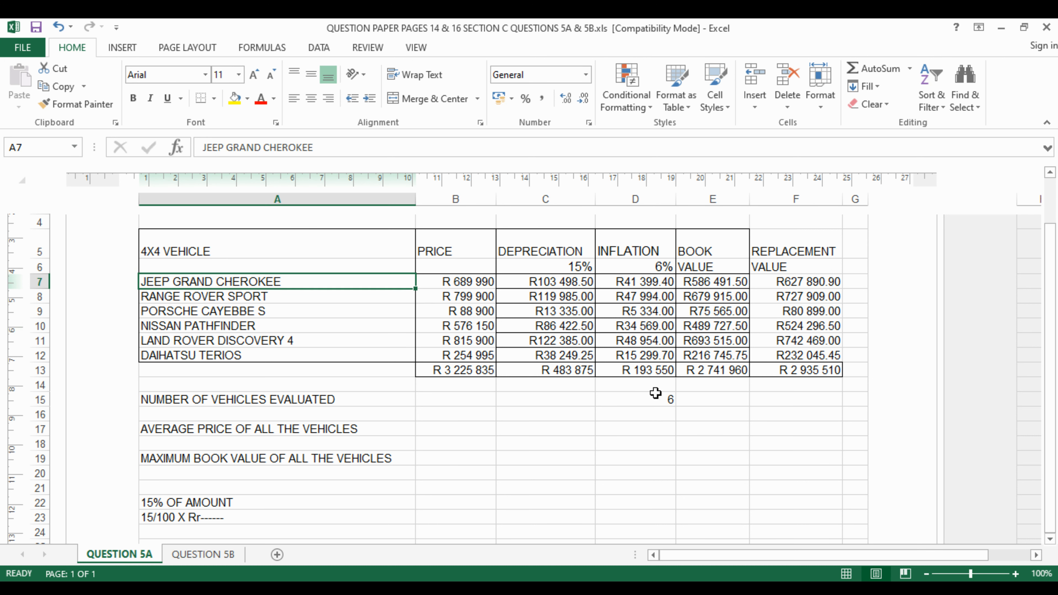
Replace the vehicle count formula in D15 with =COUNT(D7:D13), based on the inflation column.
left_click(661, 399)
type("=")
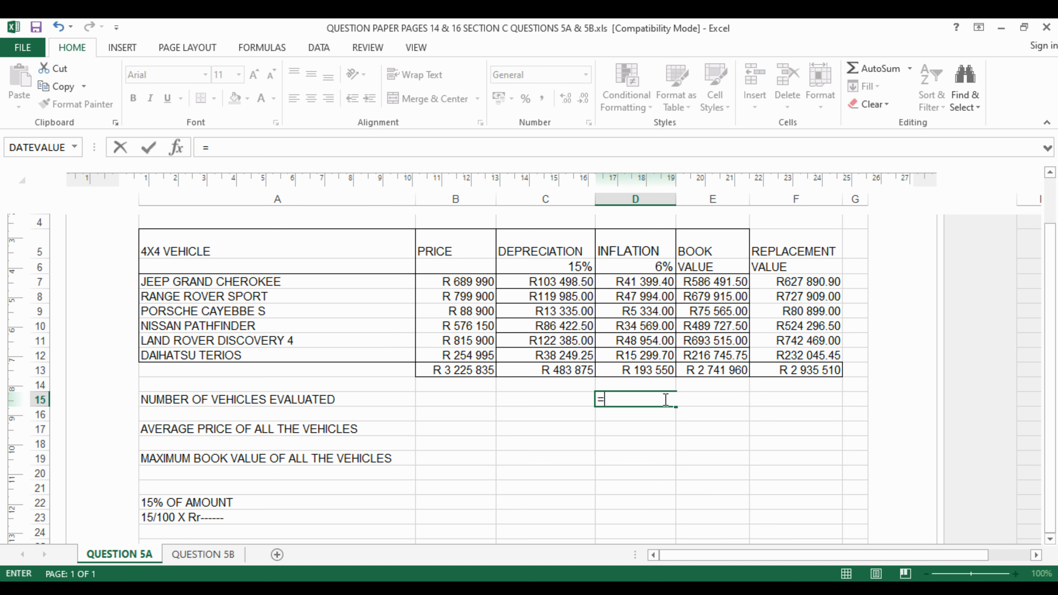
type("ount")
key("BackSpace")
key("BackSpace")
key("BackSpace")
key("BackSpace")
type("count(")
left_click_drag(649, 283, 662, 364)
key("Return")
Correct the range of the vehicle count formula in D15 to D7:D12, leaving out the total row.
left_click(663, 396)
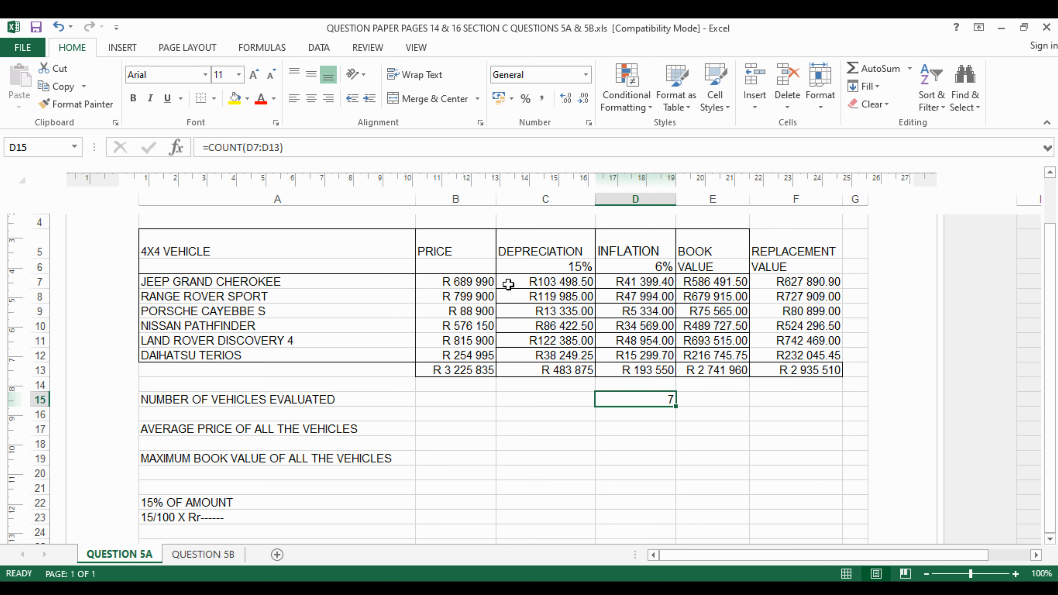
left_click(316, 147)
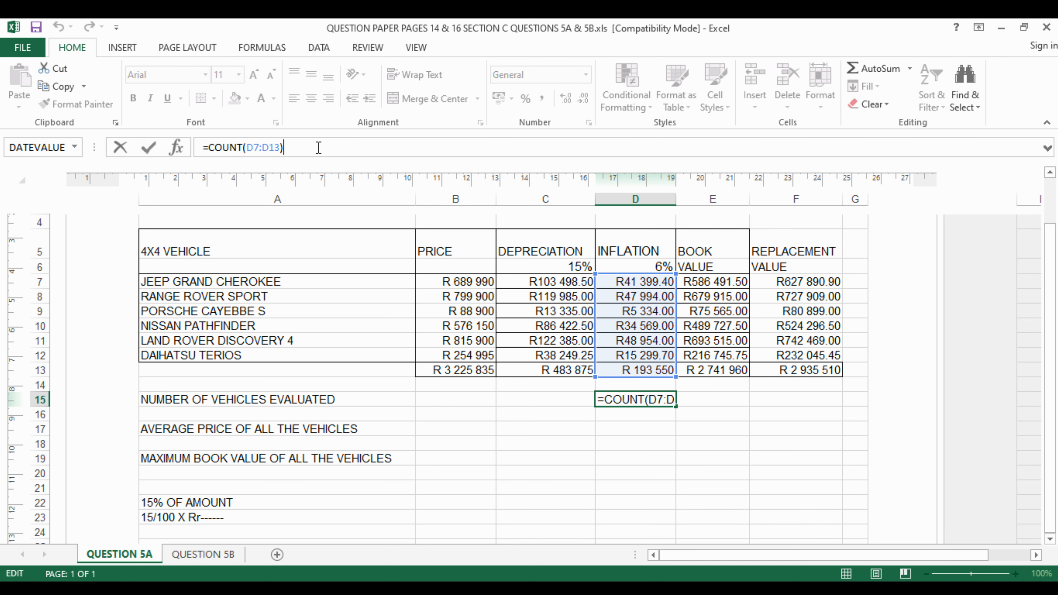
key("BackSpace")
key("BackSpace")
key("BackSpace")
key("BackSpace")
key("BackSpace")
key("BackSpace")
key("BackSpace")
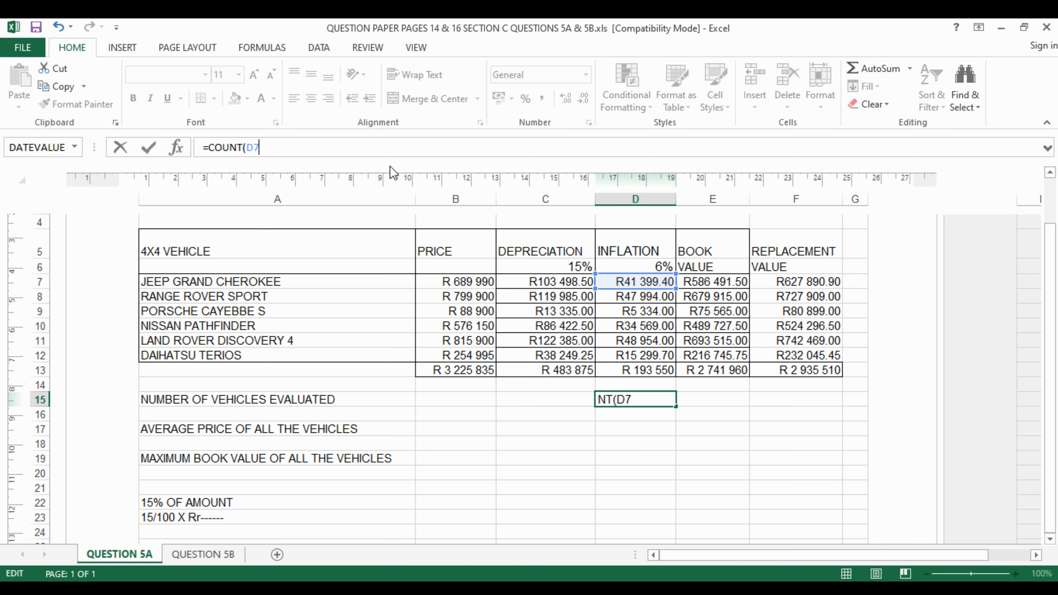
left_click_drag(634, 285, 647, 345)
key("Return")
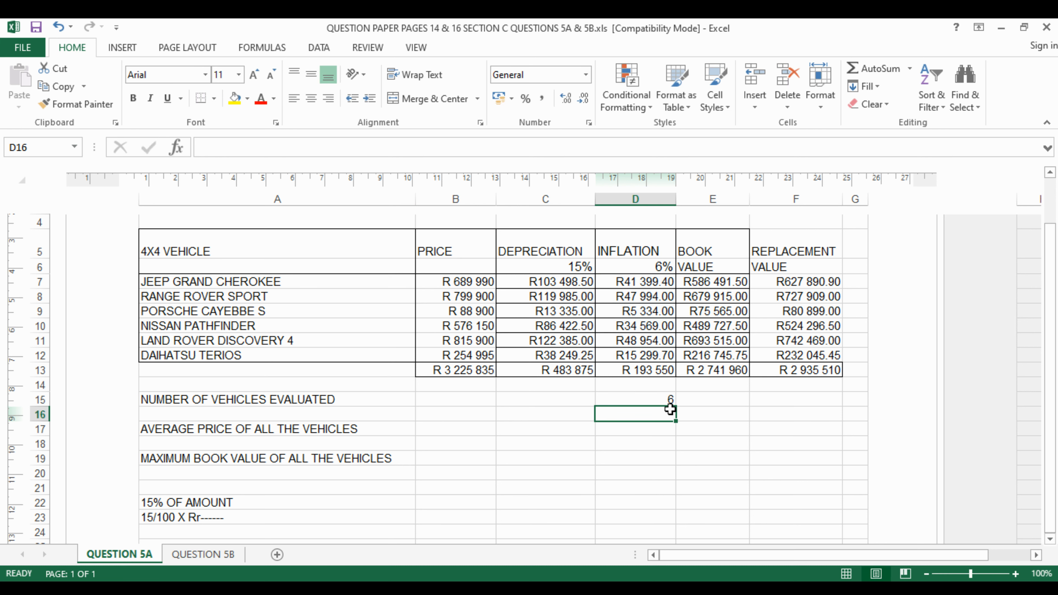
left_click(669, 398)
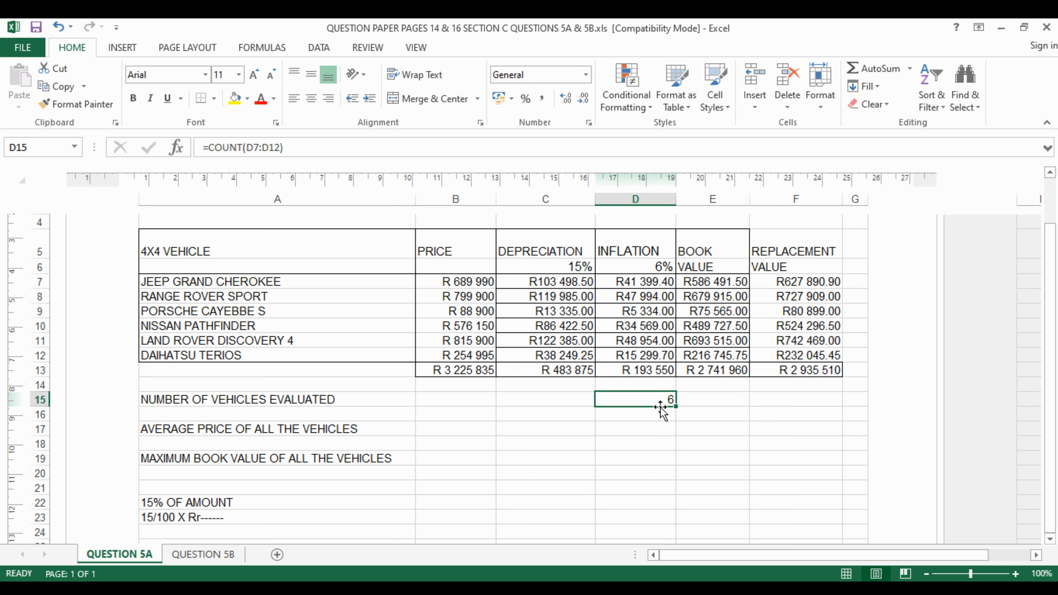
Calculate the average price of all the vehicles in D17 with =AVERAGE(B7:B12).
left_click(653, 441)
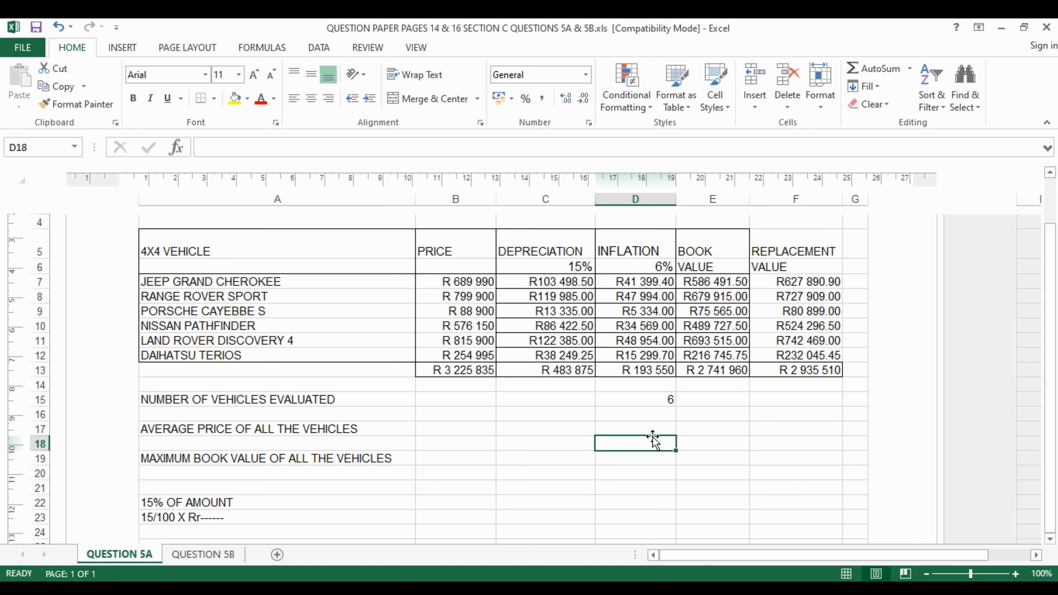
left_click(651, 429)
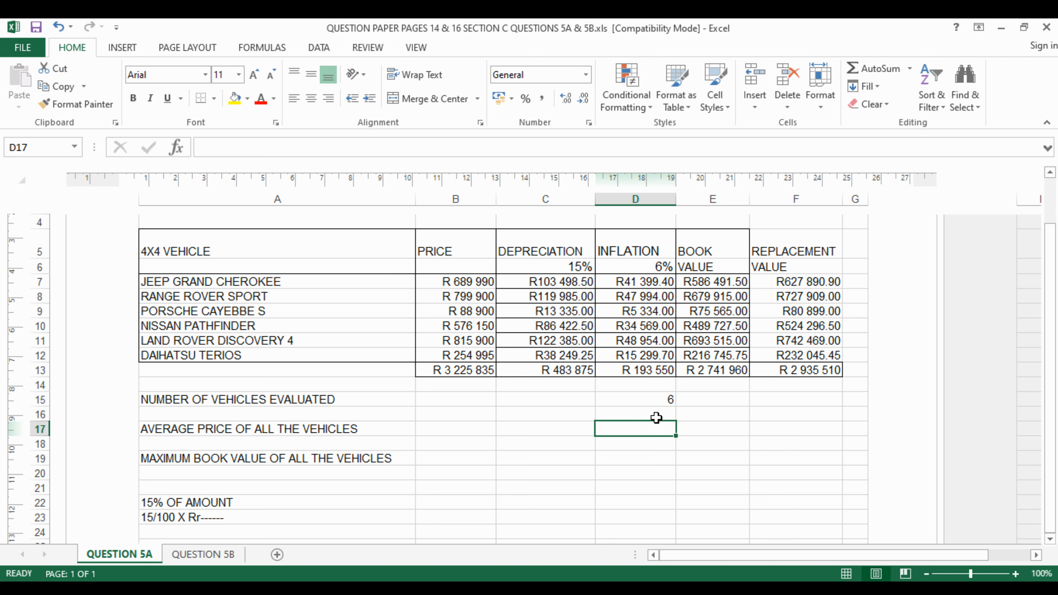
left_click(651, 195)
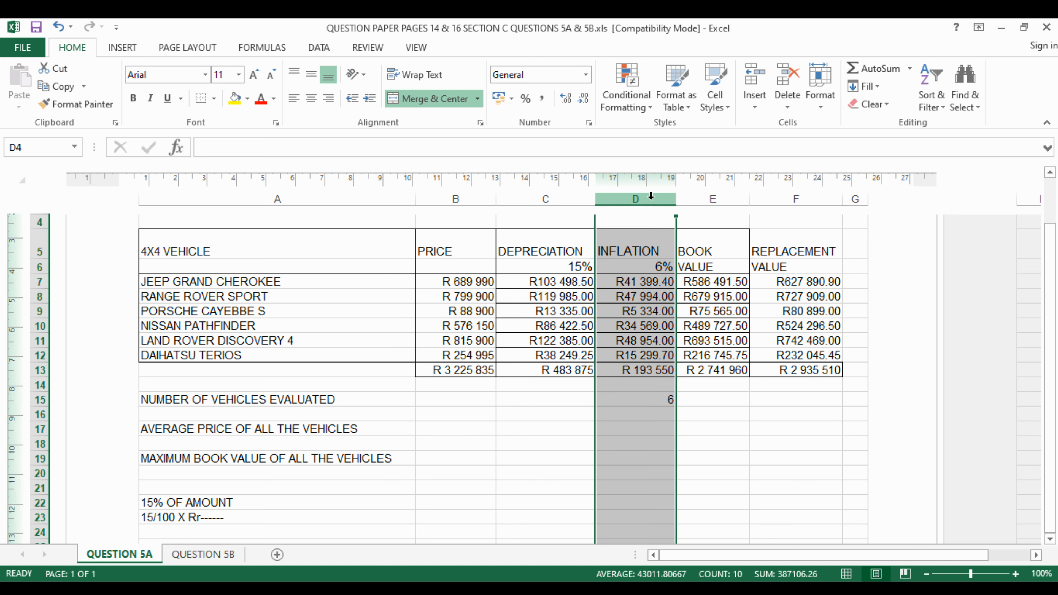
left_click(647, 428)
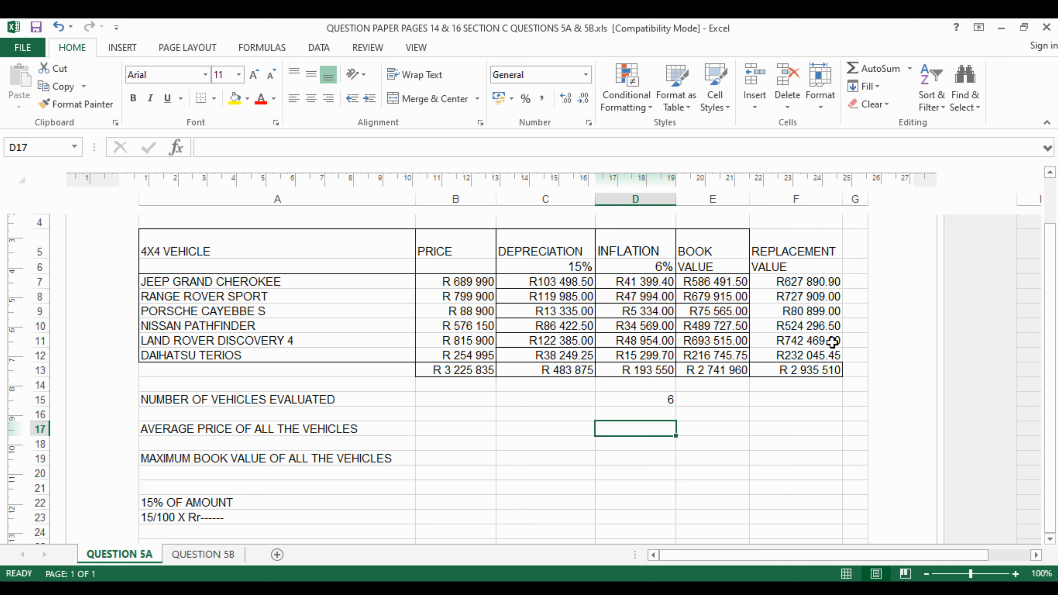
type("=ave")
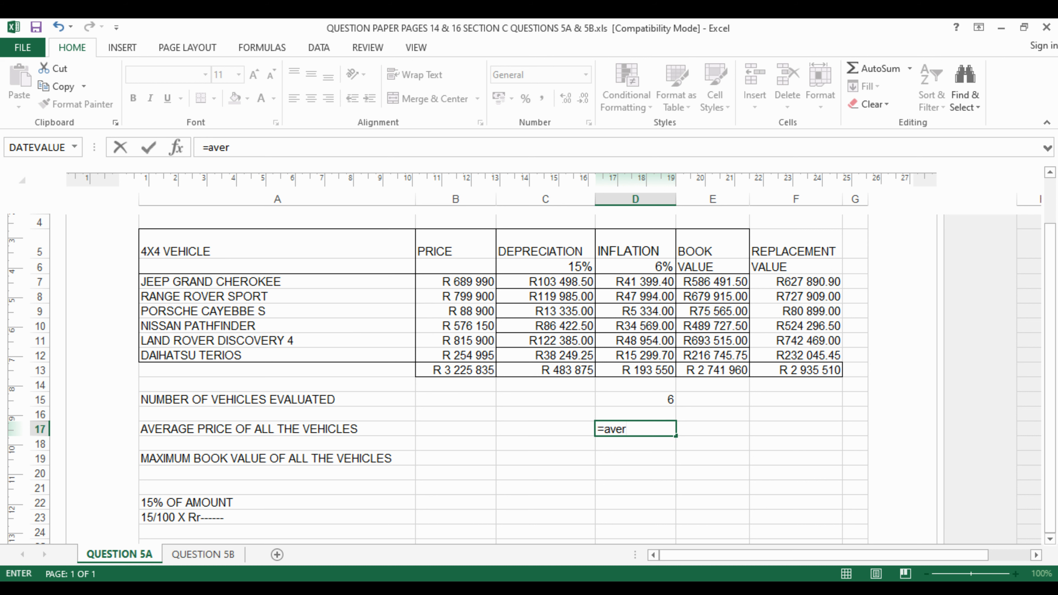
type("r")
key("Tab")
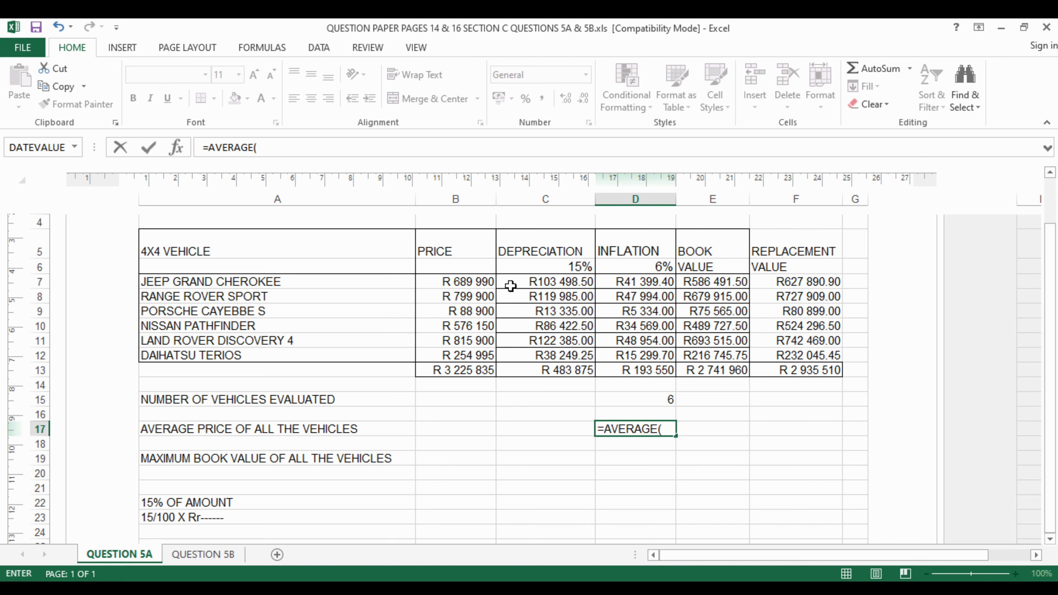
left_click(480, 282)
left_click_drag(480, 281, 480, 354)
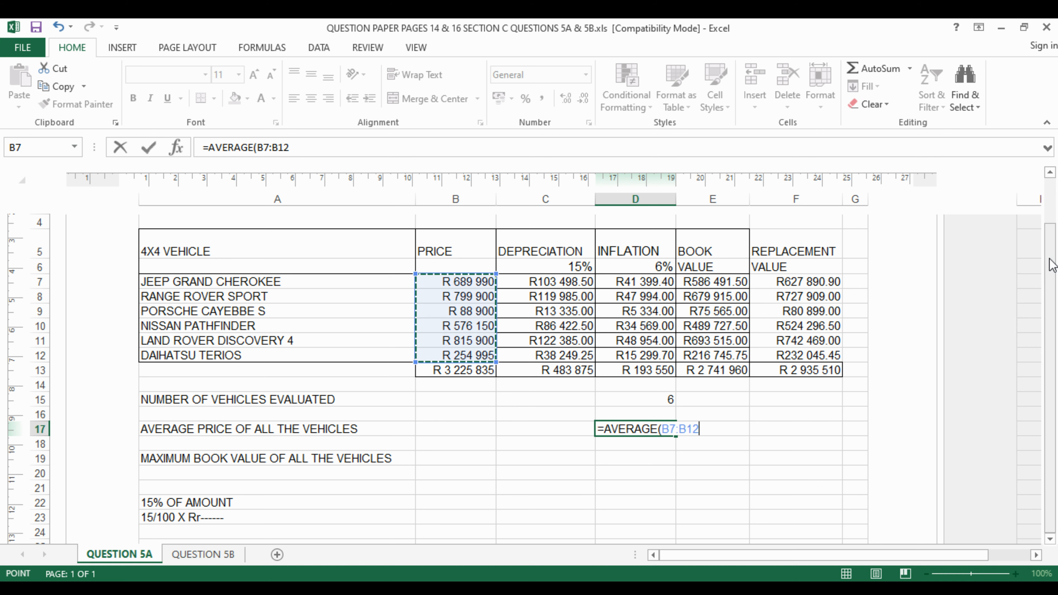
key("Return")
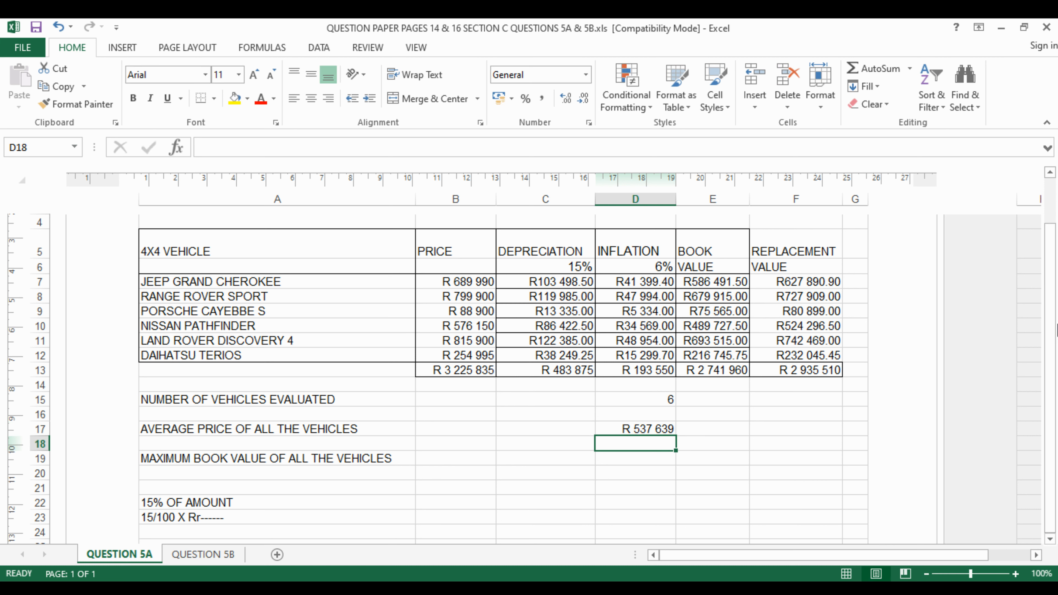
Review the average price formula in D17 and leave it without changing it.
left_click(629, 429)
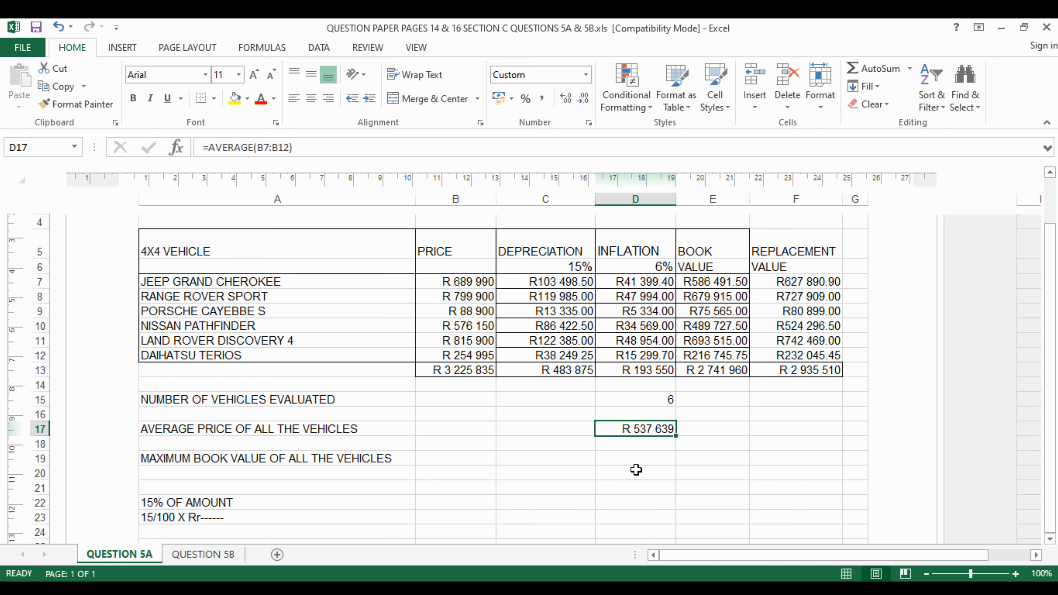
left_click_drag(320, 141, 193, 147)
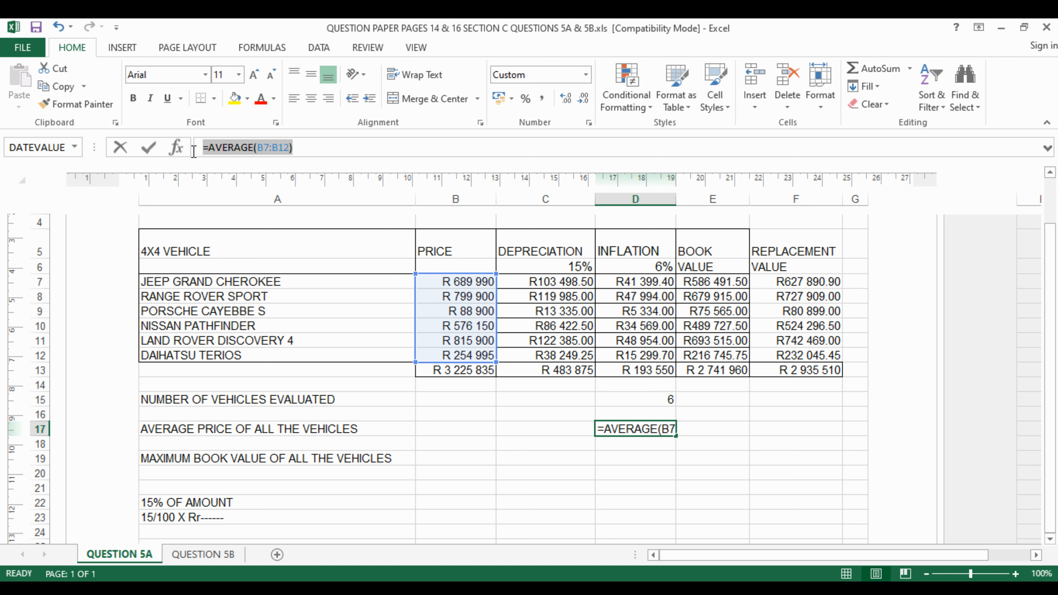
type("=")
left_click(643, 460)
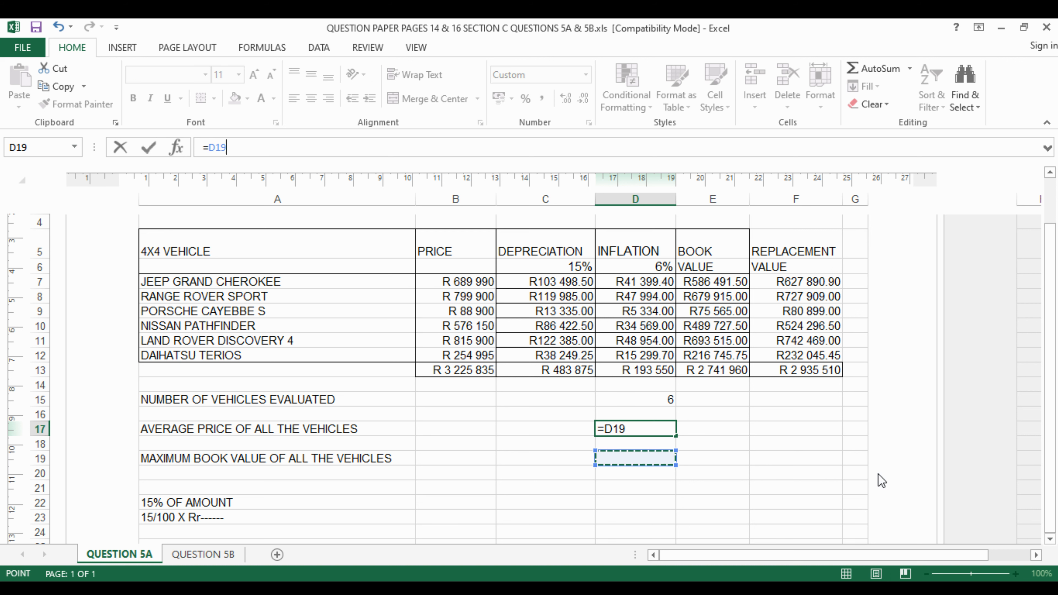
key("Escape")
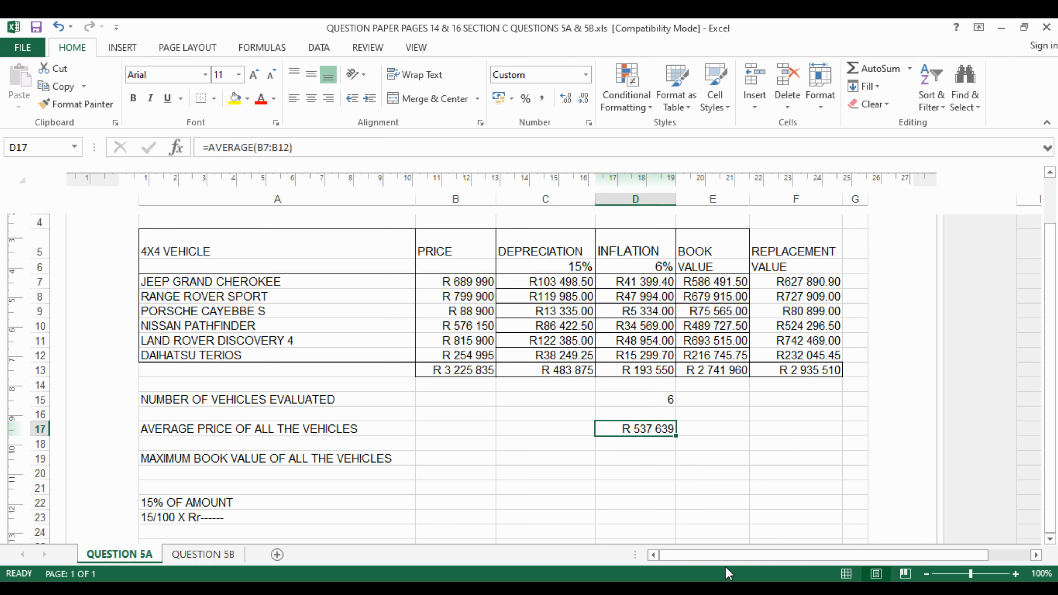
Enter =MAX(E7:E13) in D19 for the maximum book value and widen column D to fit the result.
left_click(617, 458)
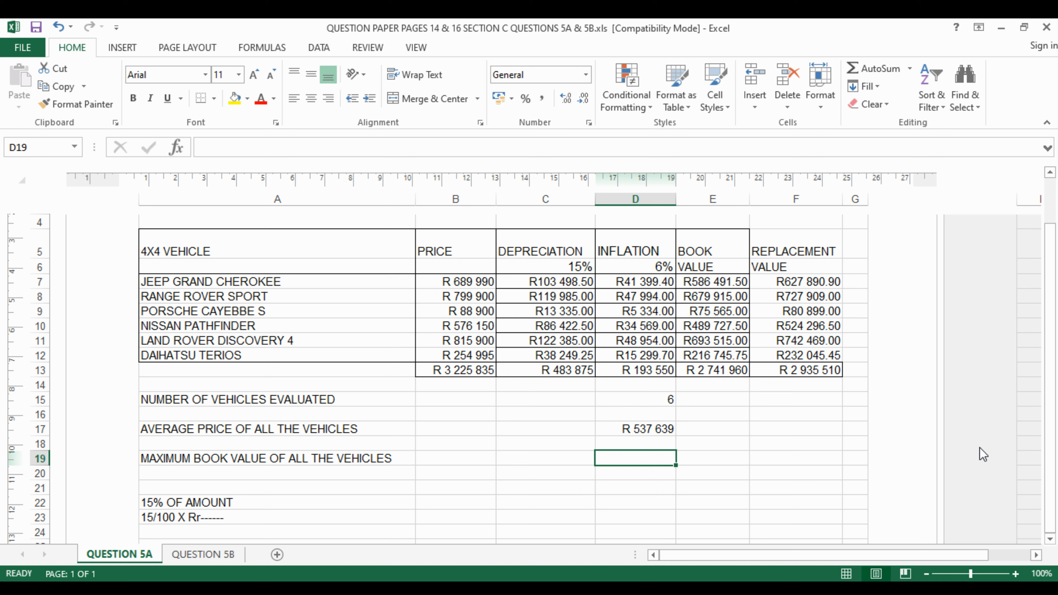
type("=ma")
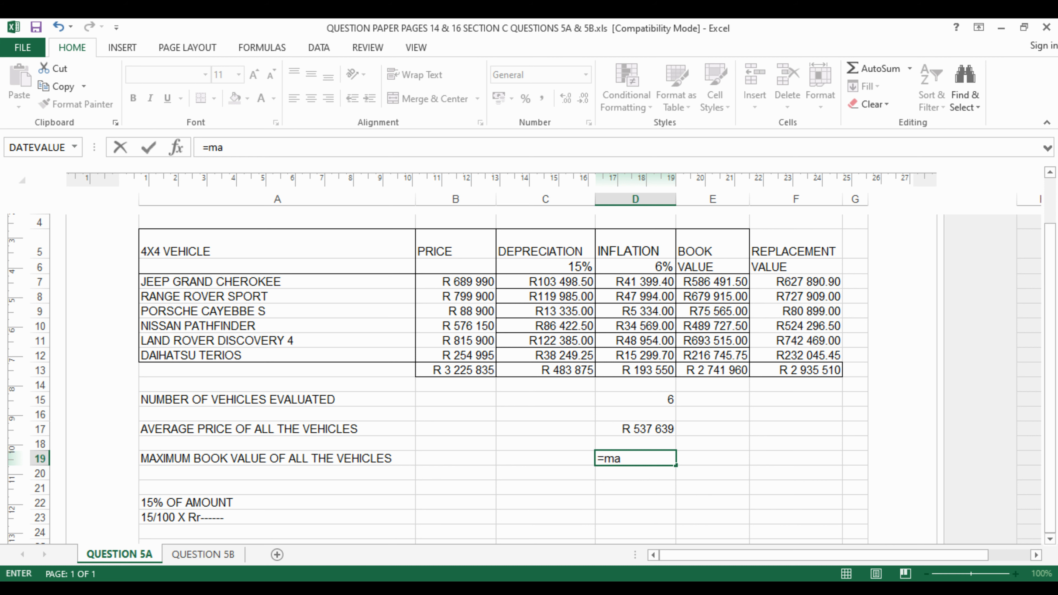
left_click_drag(708, 285, 712, 355)
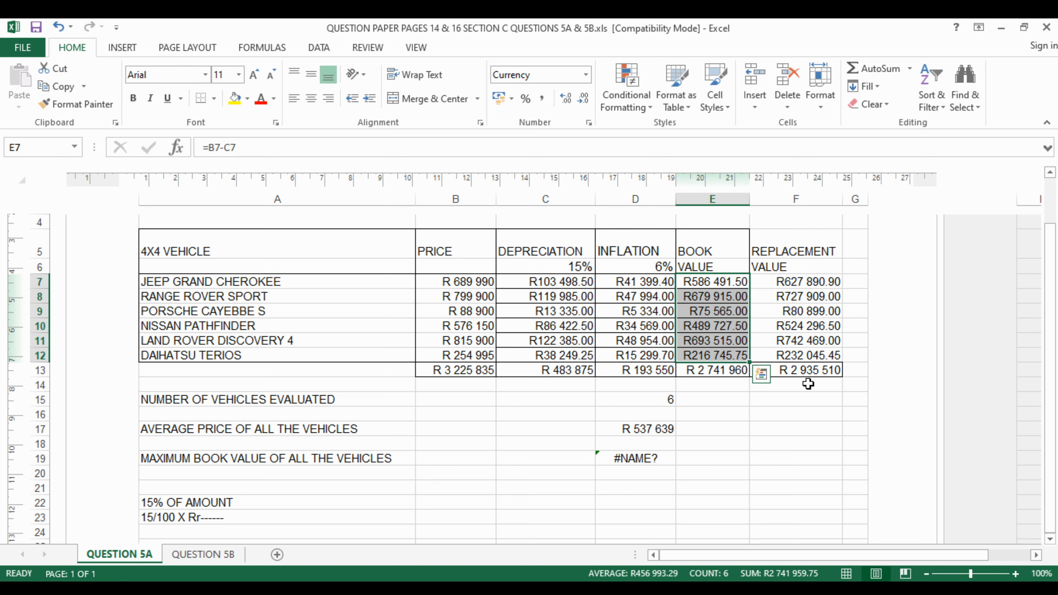
left_click(665, 427)
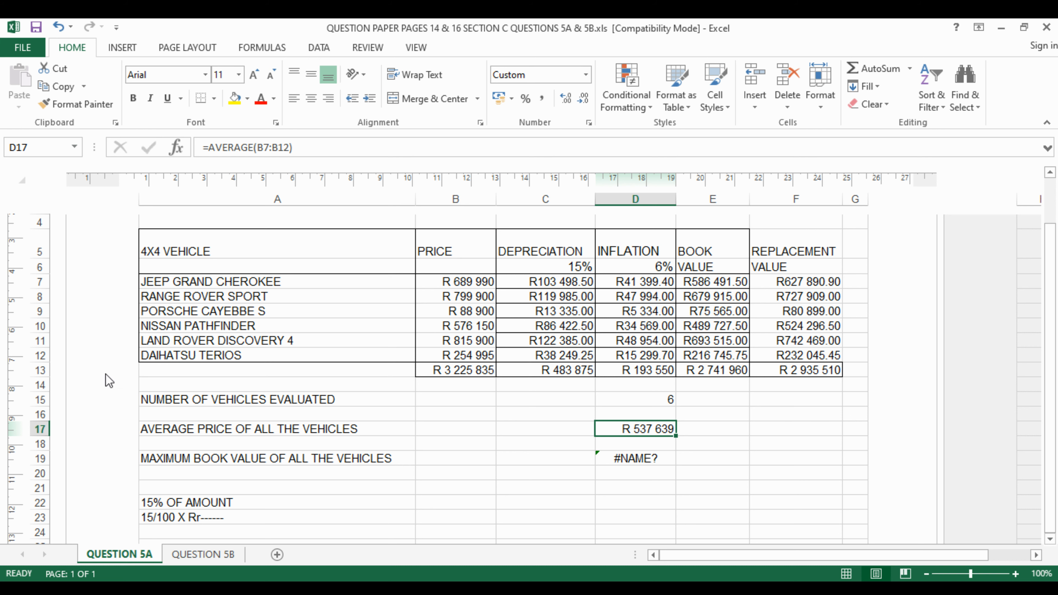
left_click(662, 456)
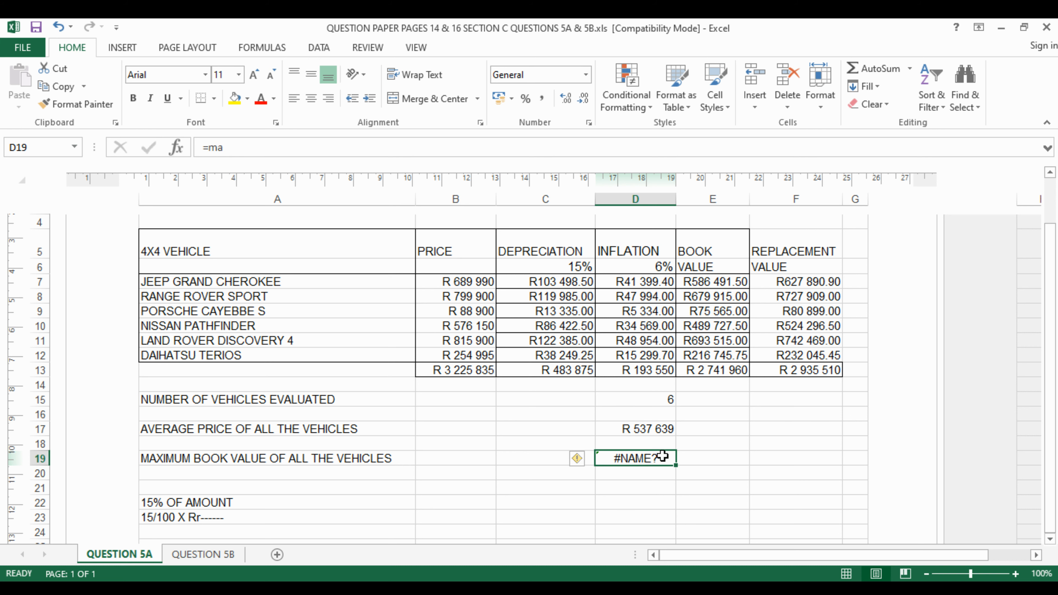
left_click(289, 149)
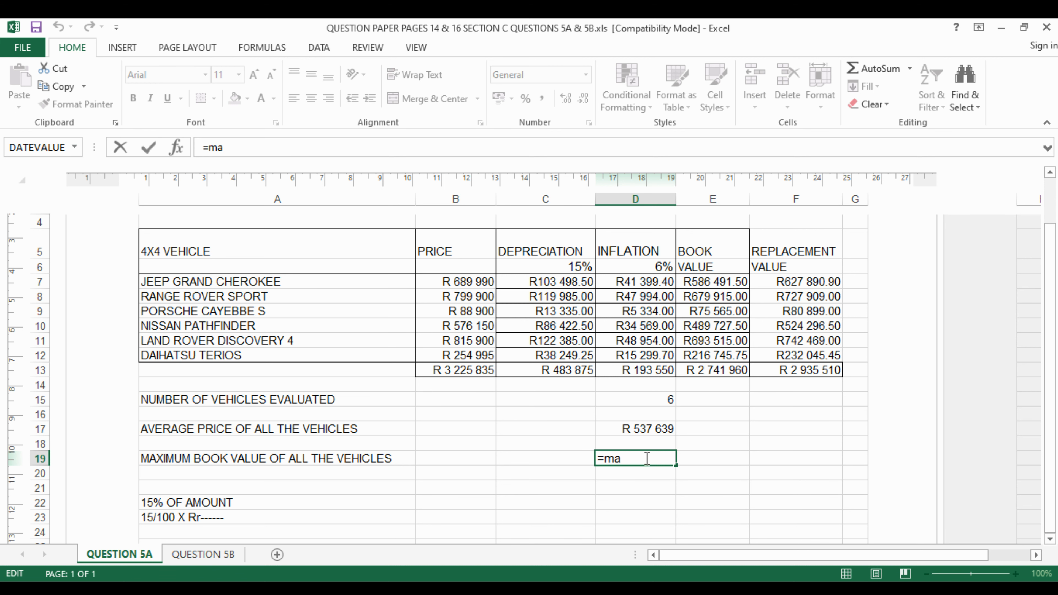
type("x(")
left_click_drag(692, 282, 704, 365)
key("Return")
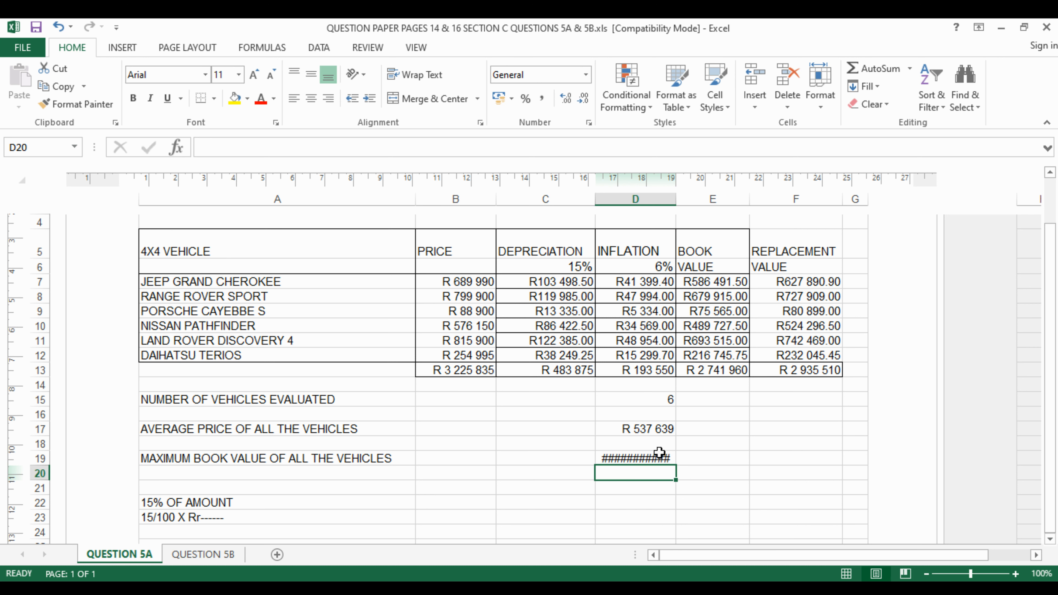
double_click(679, 200)
left_click(643, 445)
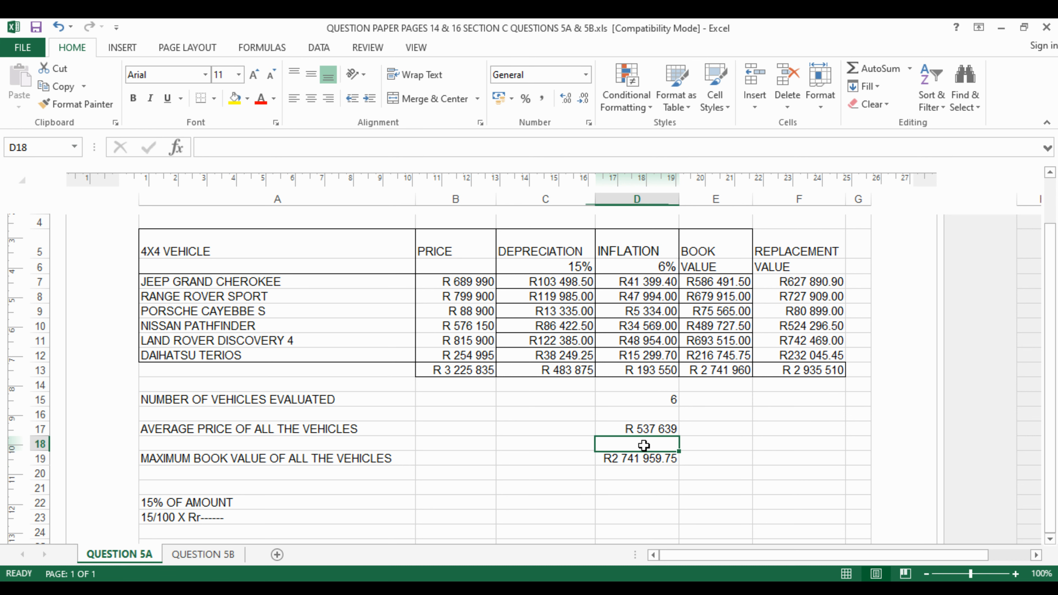
Correct the range of the maximum book value formula in D19 to E7:E12, leaving out the total row.
left_click(645, 457)
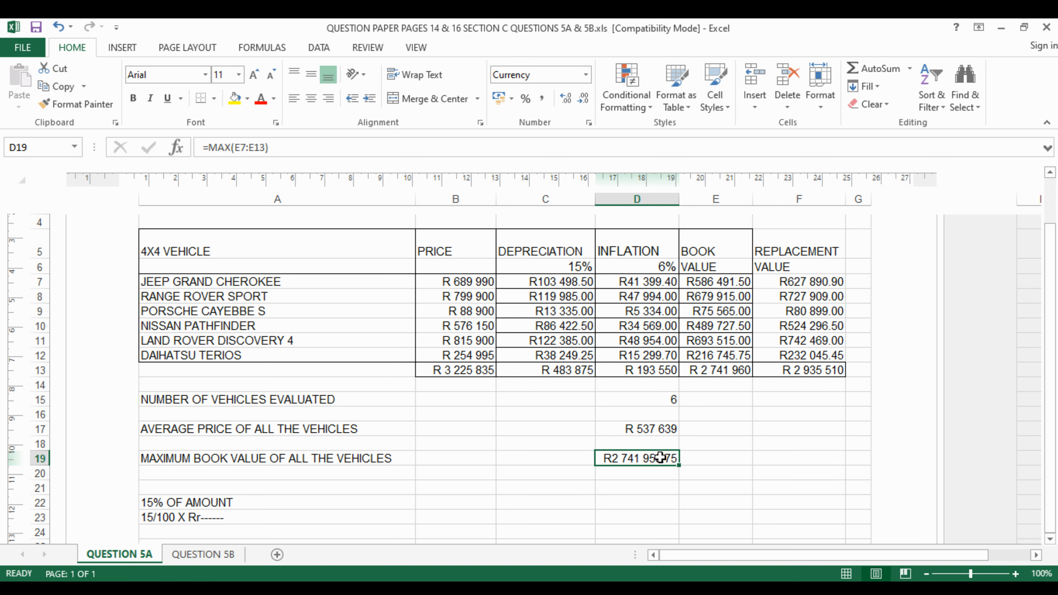
left_click(266, 148)
key("BackSpace")
type("3")
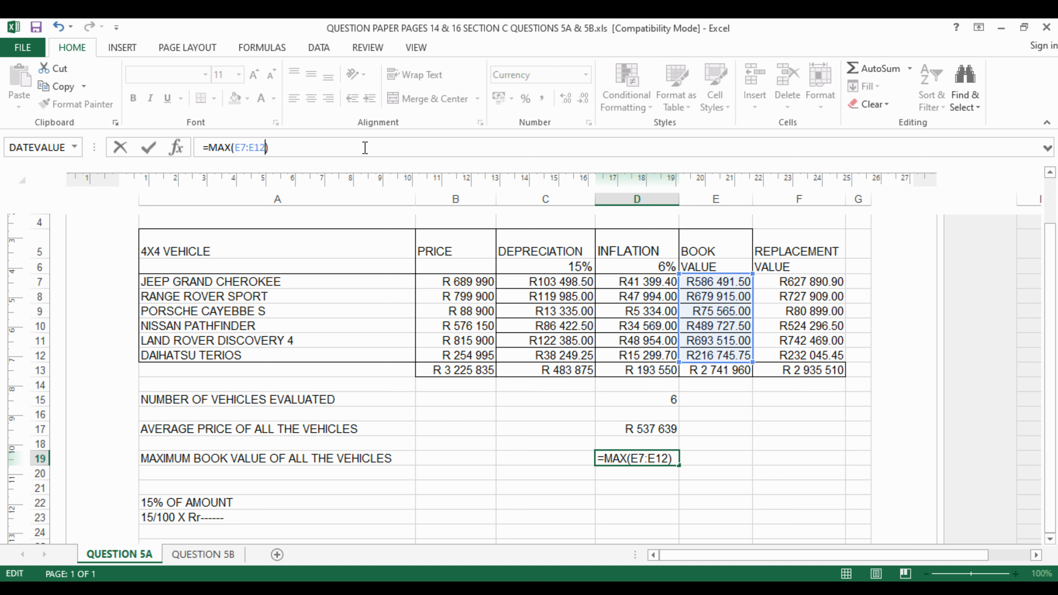
key("Return")
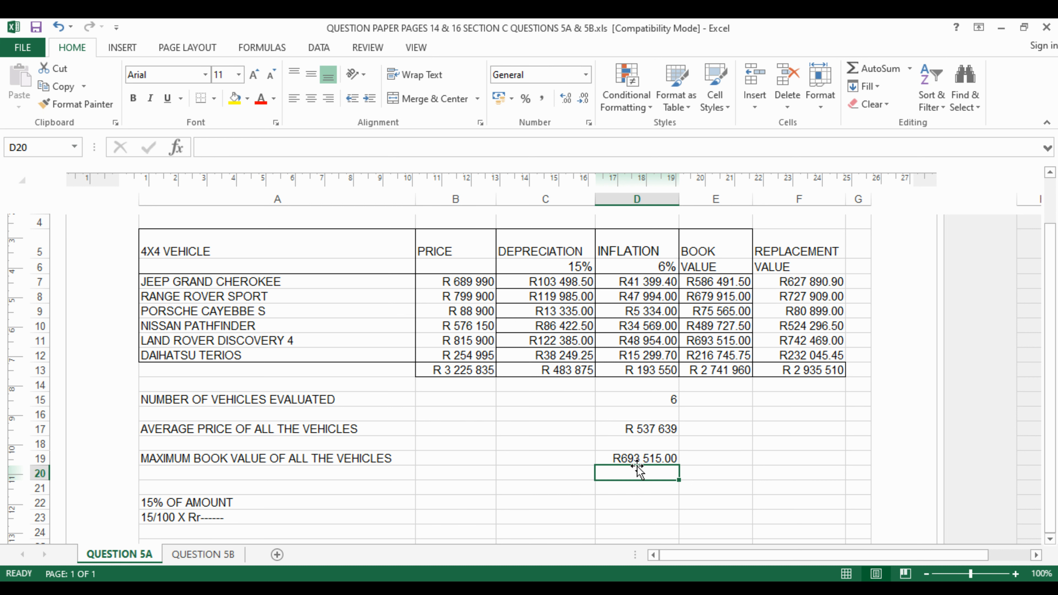
left_click(639, 457)
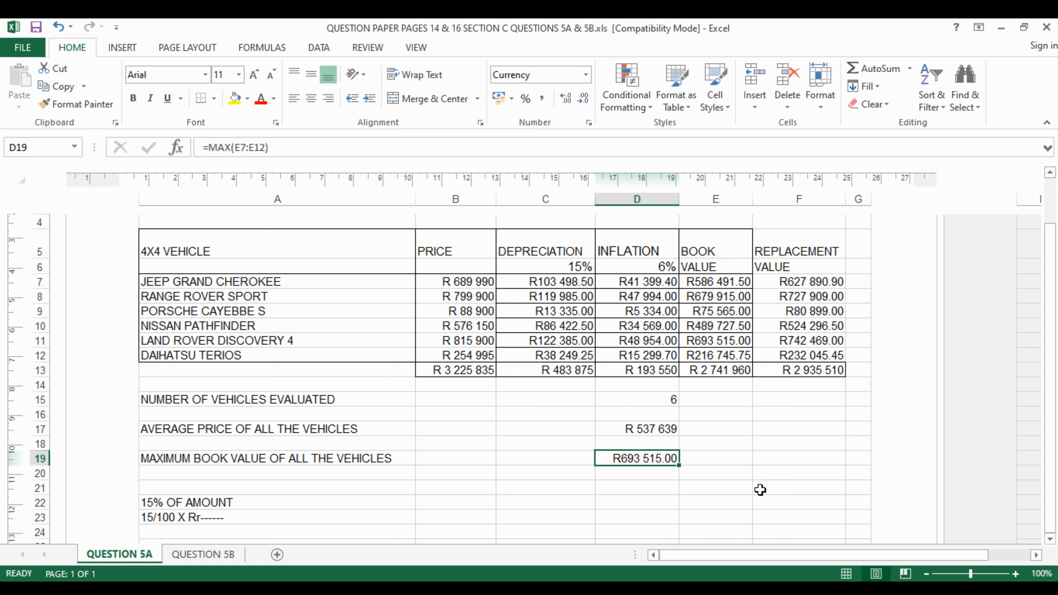
left_click(646, 491)
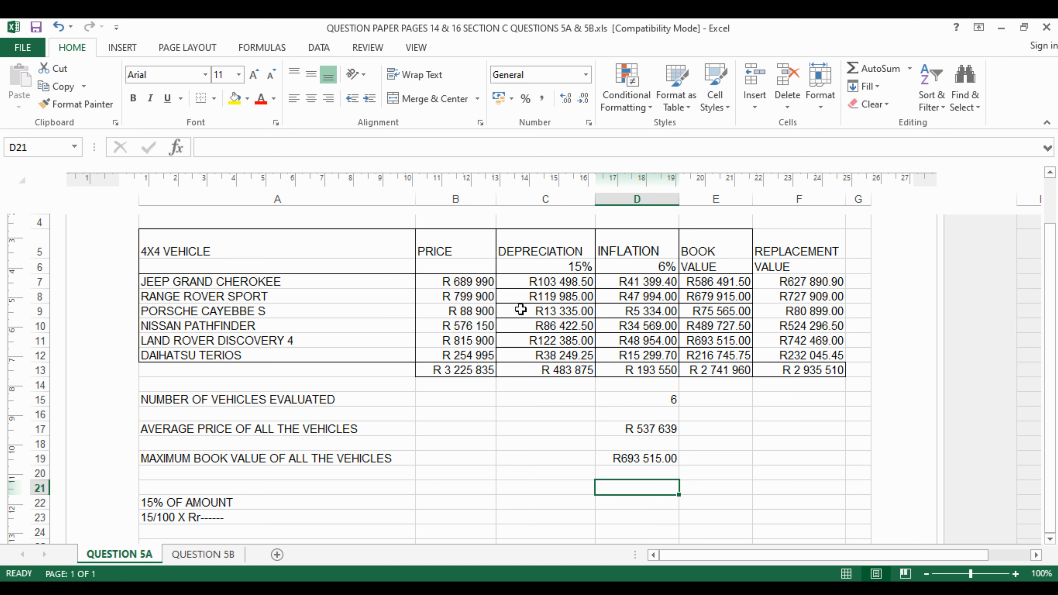
type("=")
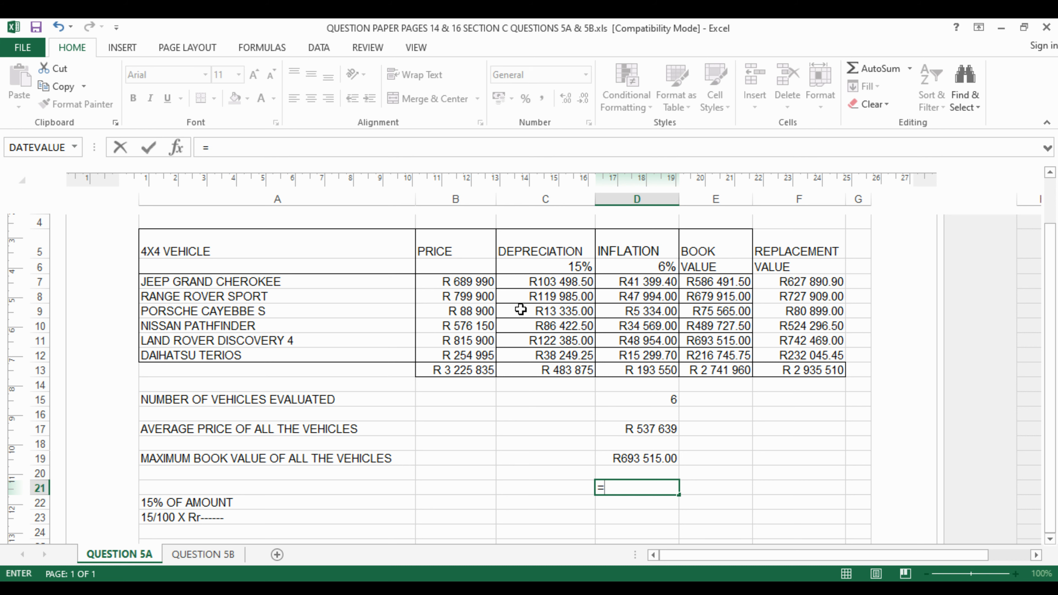
type("mode(")
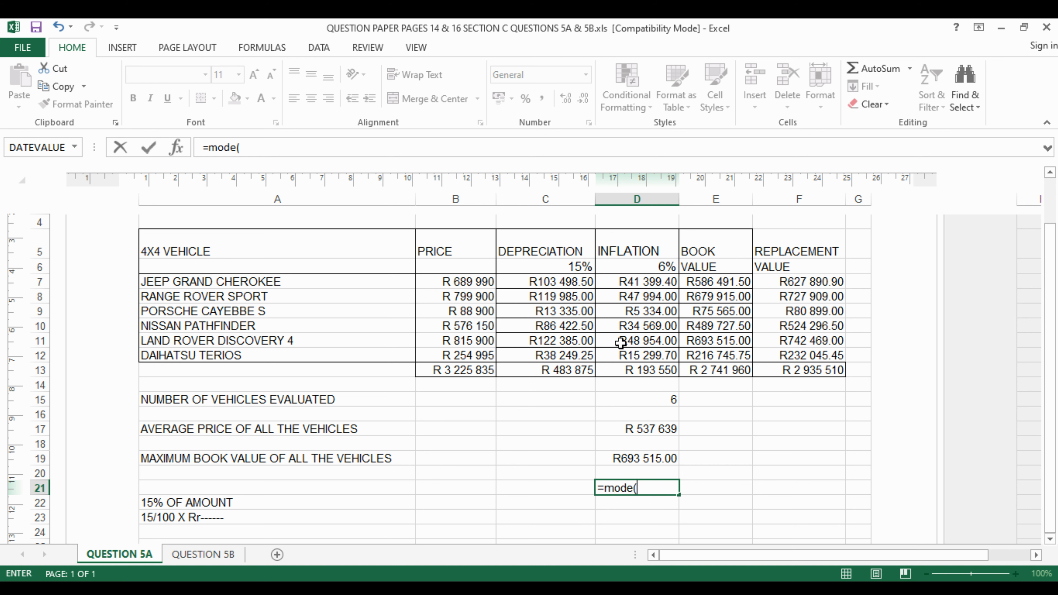
key("BackSpace")
key("BackSpace")
key("BackSpace")
key("BackSpace")
key("BackSpace")
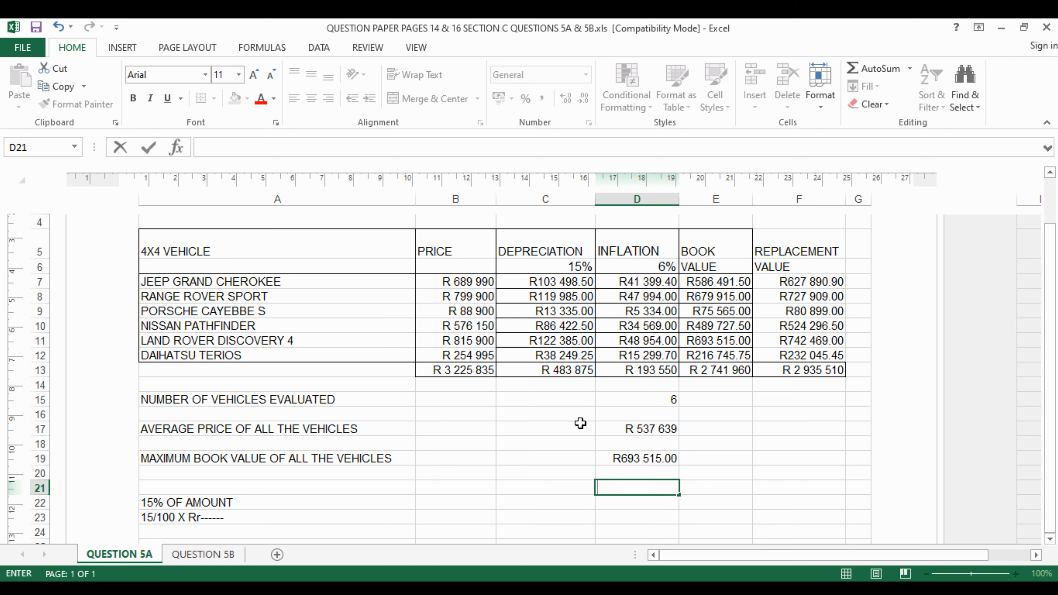
Insert the current date in D21 with =TODAY() and check the formula.
type("=")
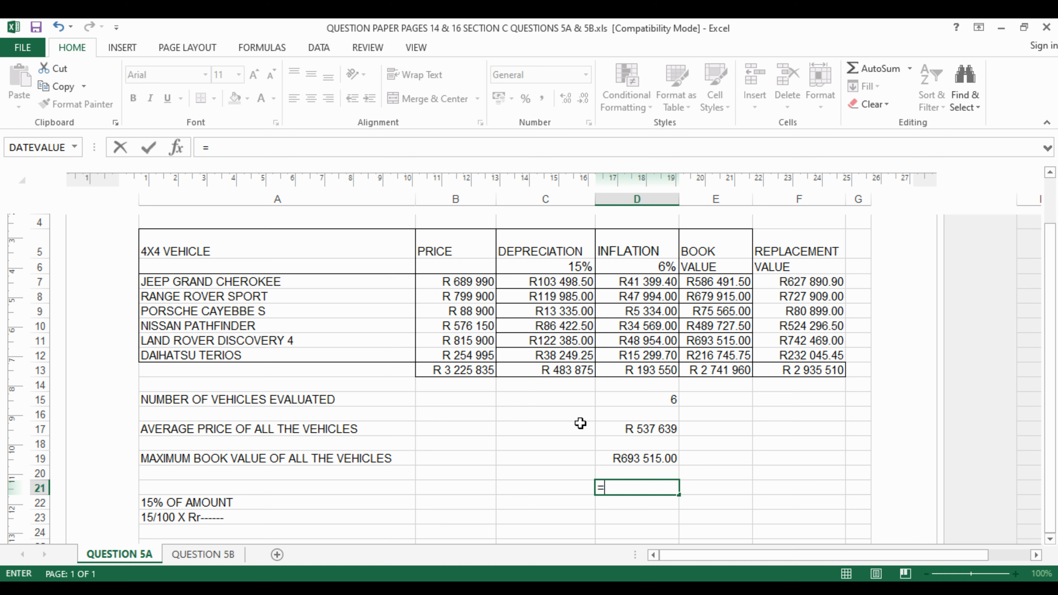
type("today()")
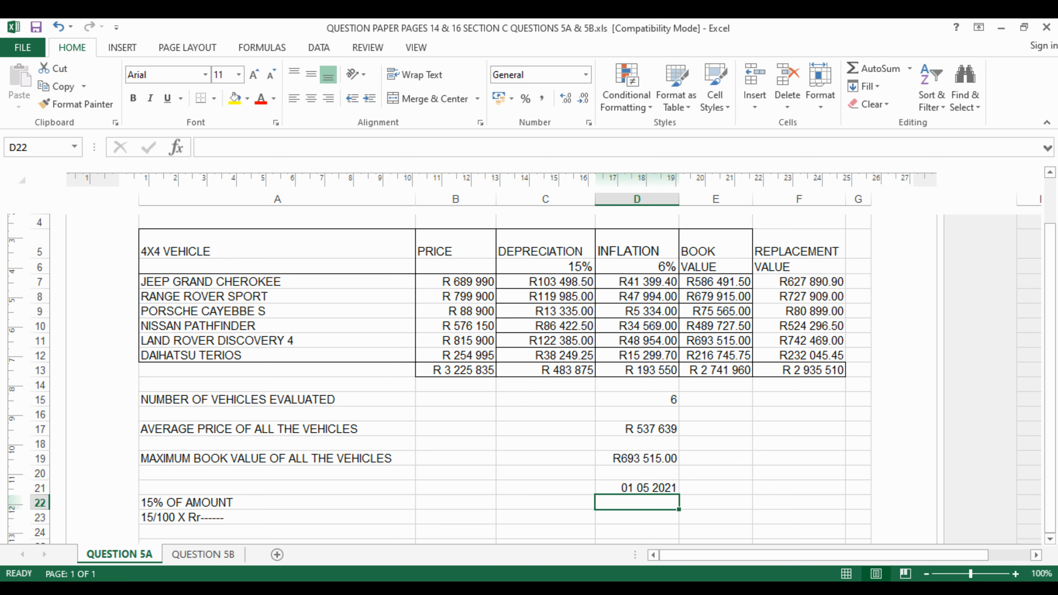
left_click(625, 485)
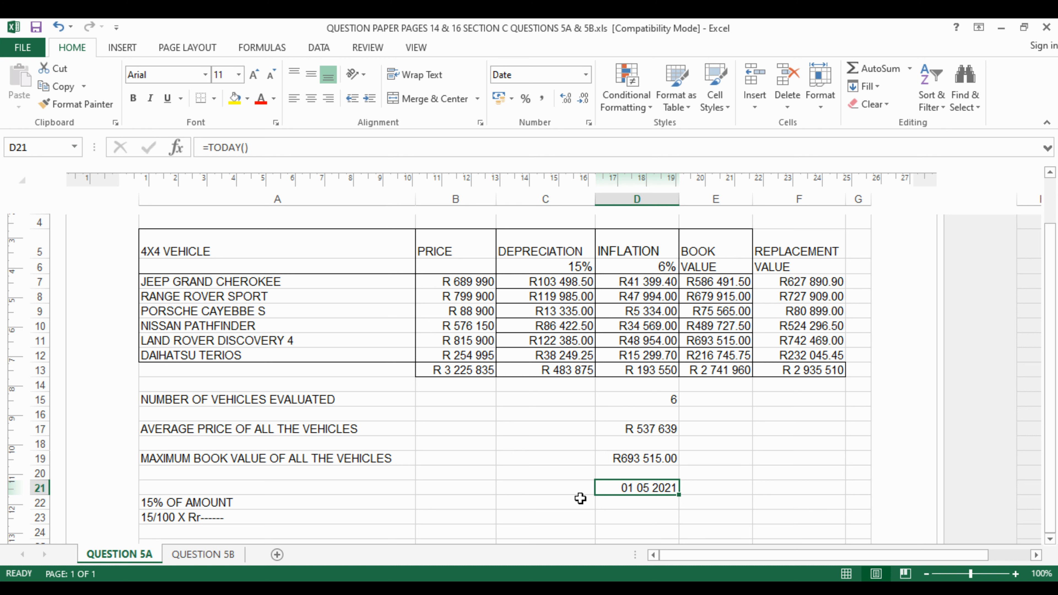
left_click(277, 152)
left_click_drag(276, 150, 195, 150)
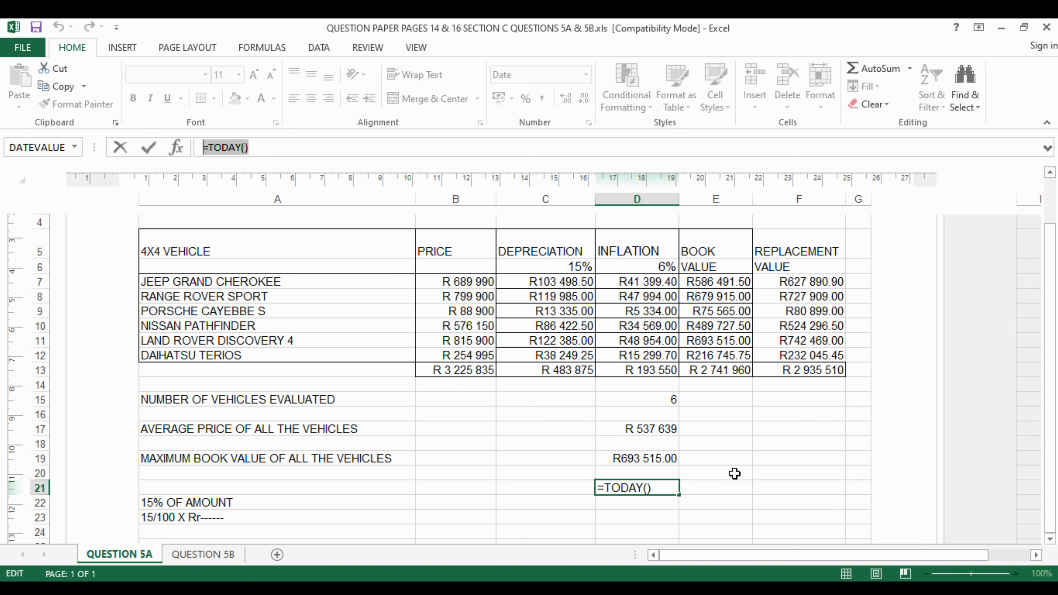
left_click(749, 504)
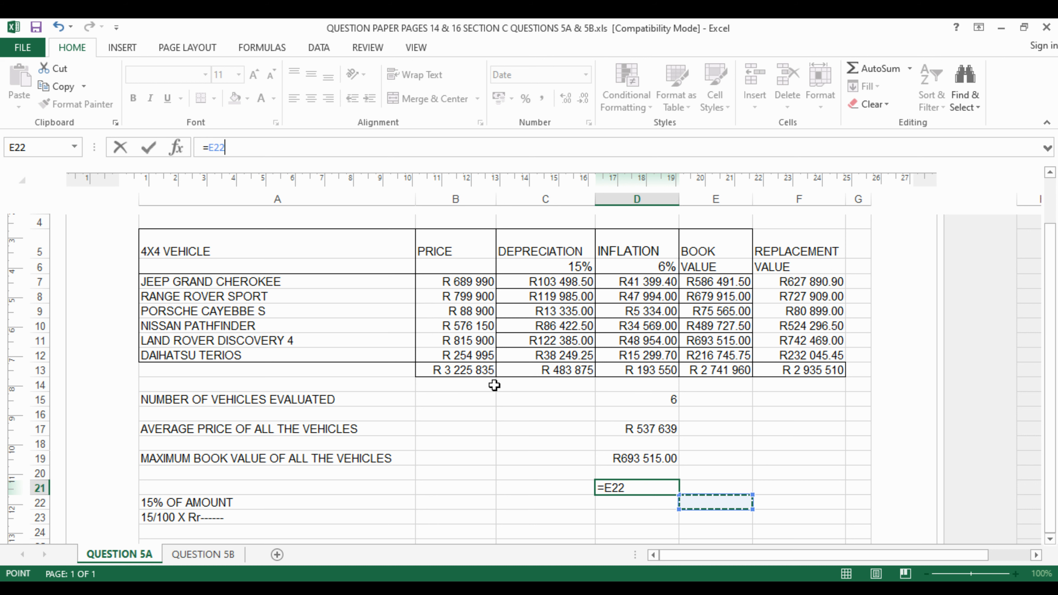
key("Escape")
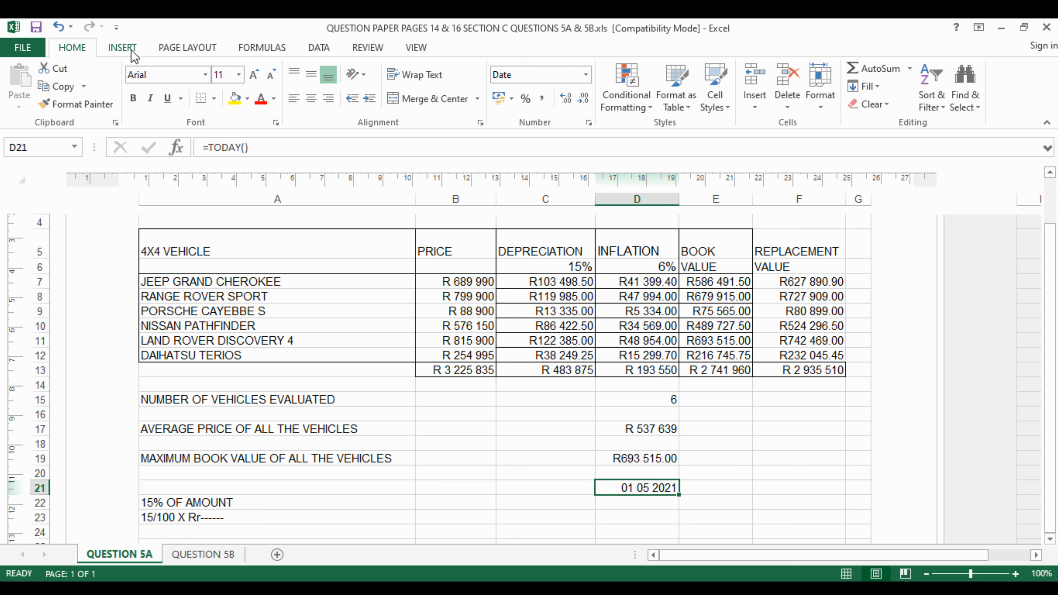
Review the =TODAY() formula in D21 and leave it without changing it.
left_click(122, 47)
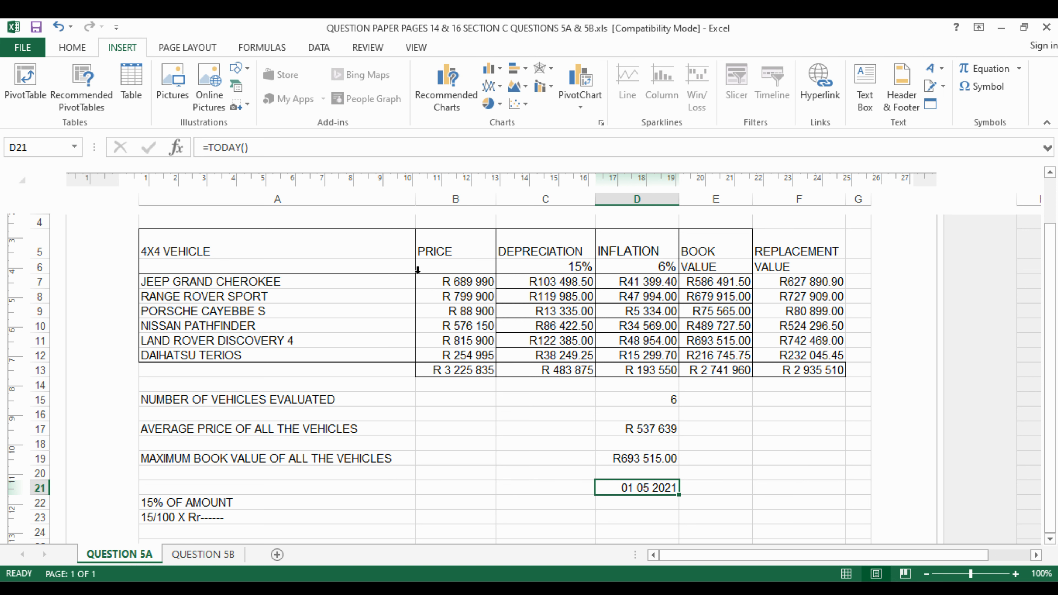
left_click(682, 516)
left_click(652, 494)
left_click(203, 156)
left_click_drag(203, 155, 248, 151)
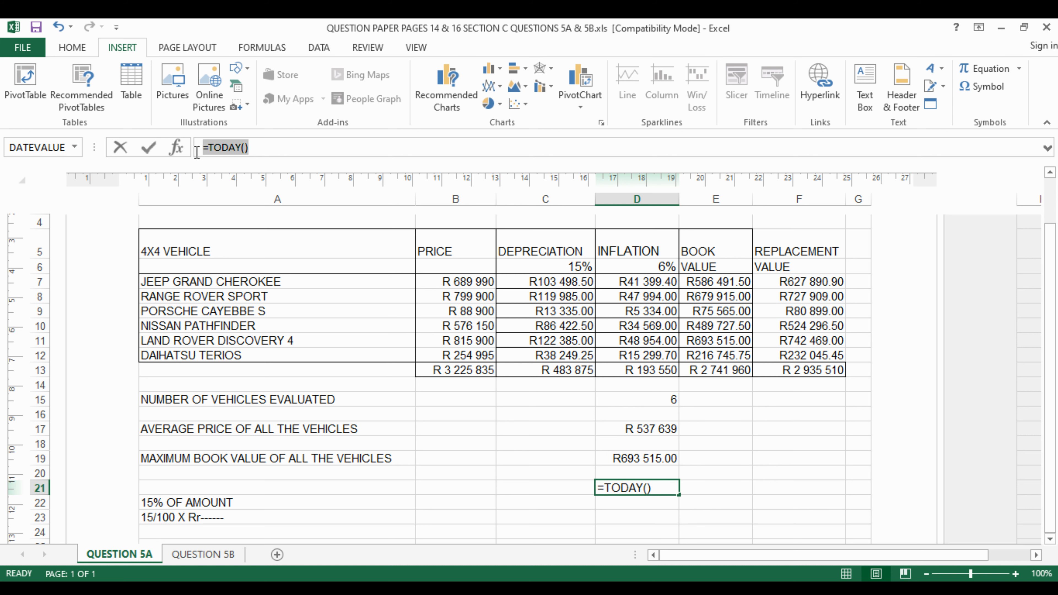
left_click(763, 497)
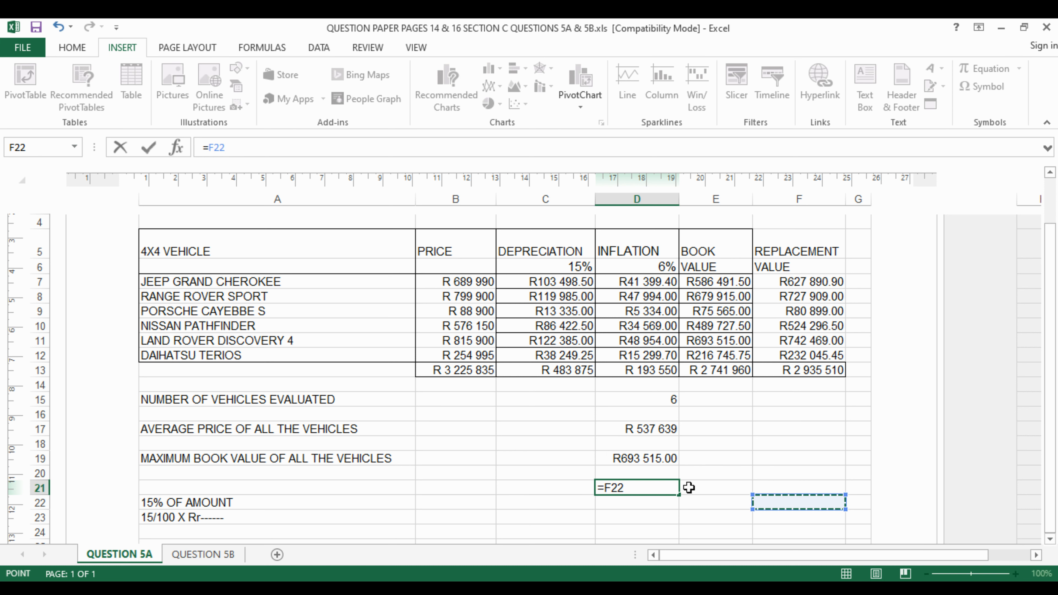
key("Escape")
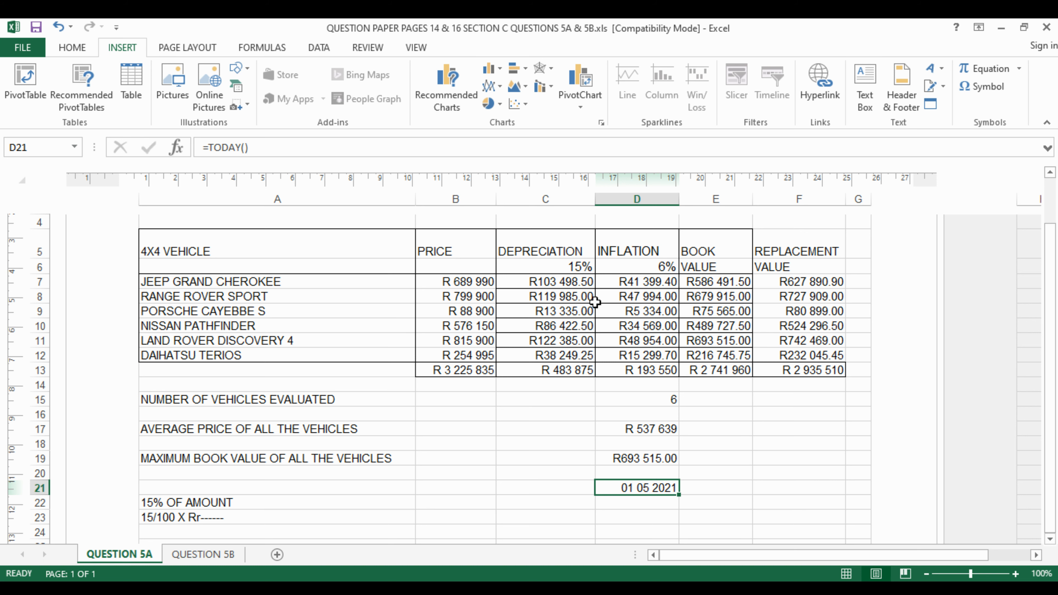
Format the vehicle values and totals in B7:F13 as Currency with no decimal places.
left_click_drag(458, 277, 802, 372)
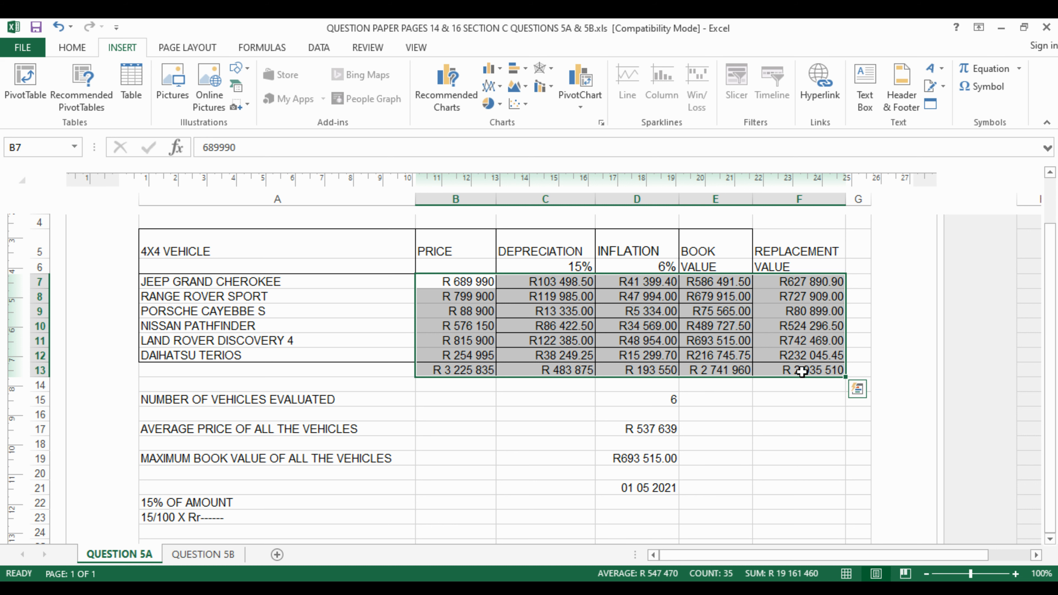
left_click(66, 50)
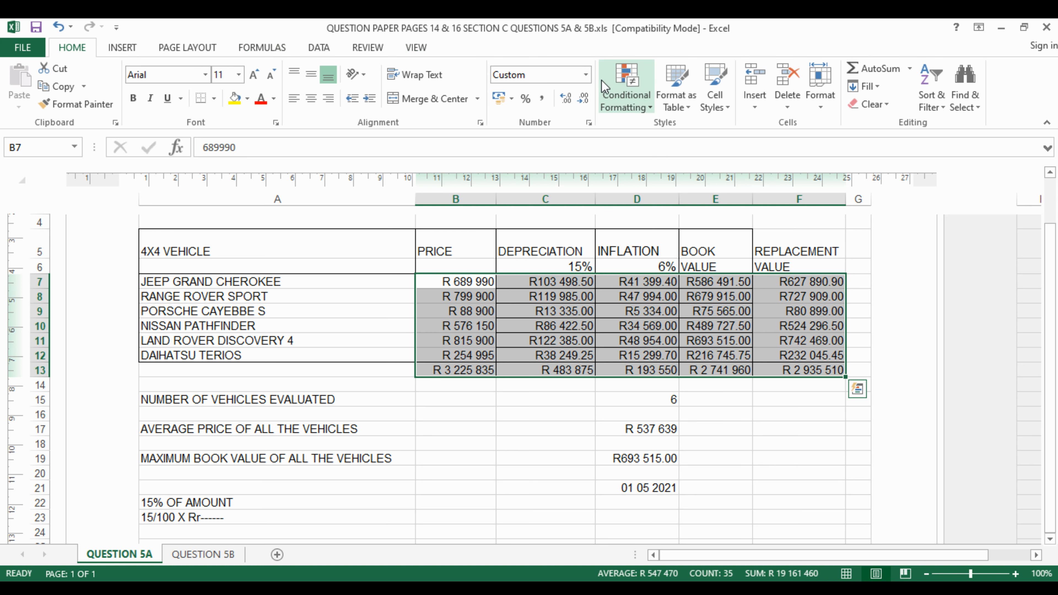
left_click(586, 75)
left_click(620, 176)
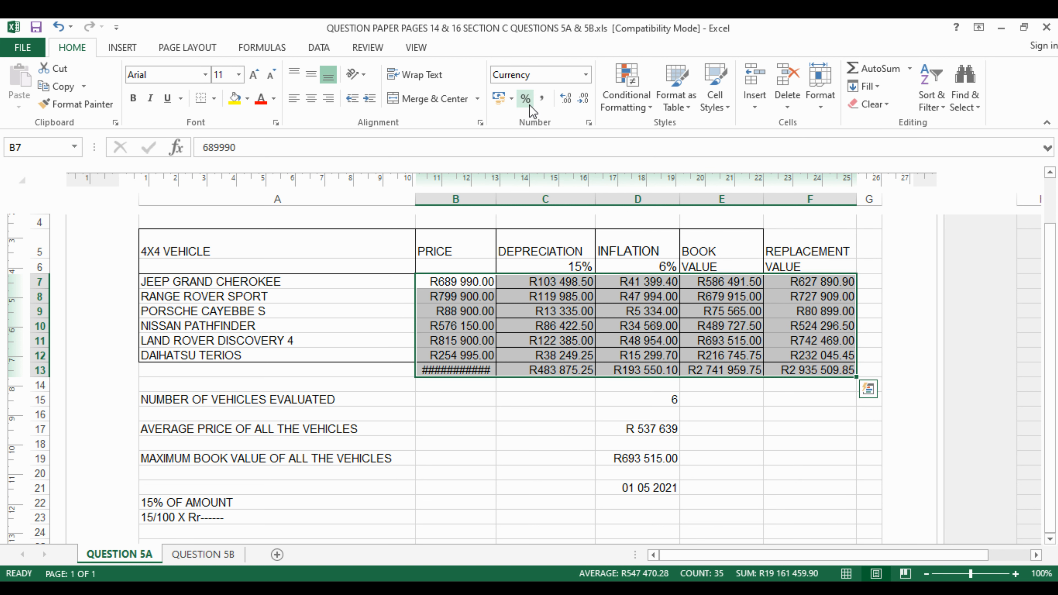
left_click(567, 98)
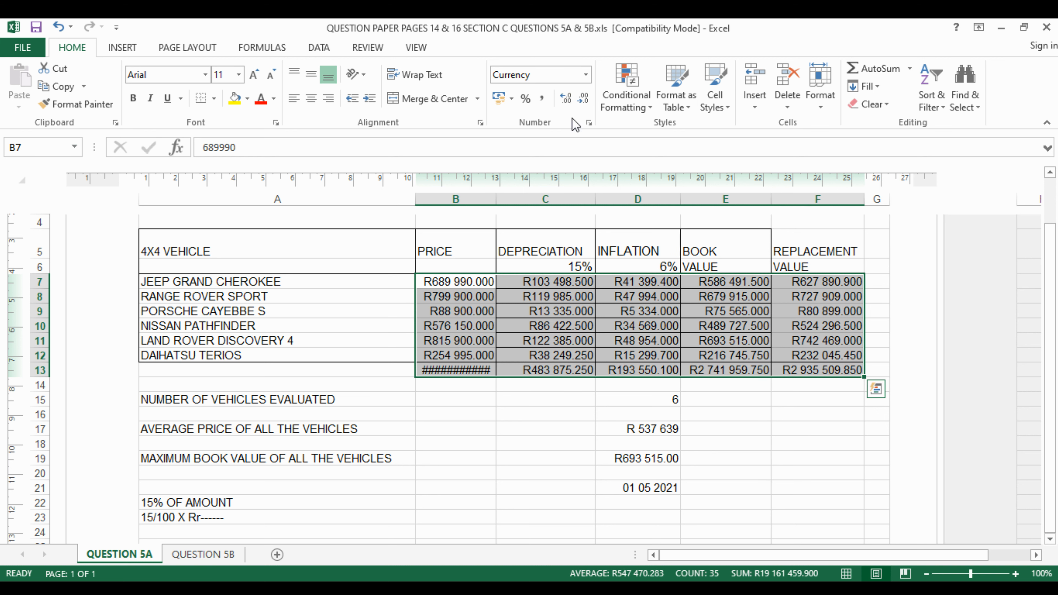
left_click(583, 100)
left_click(583, 100)
left_click(583, 100)
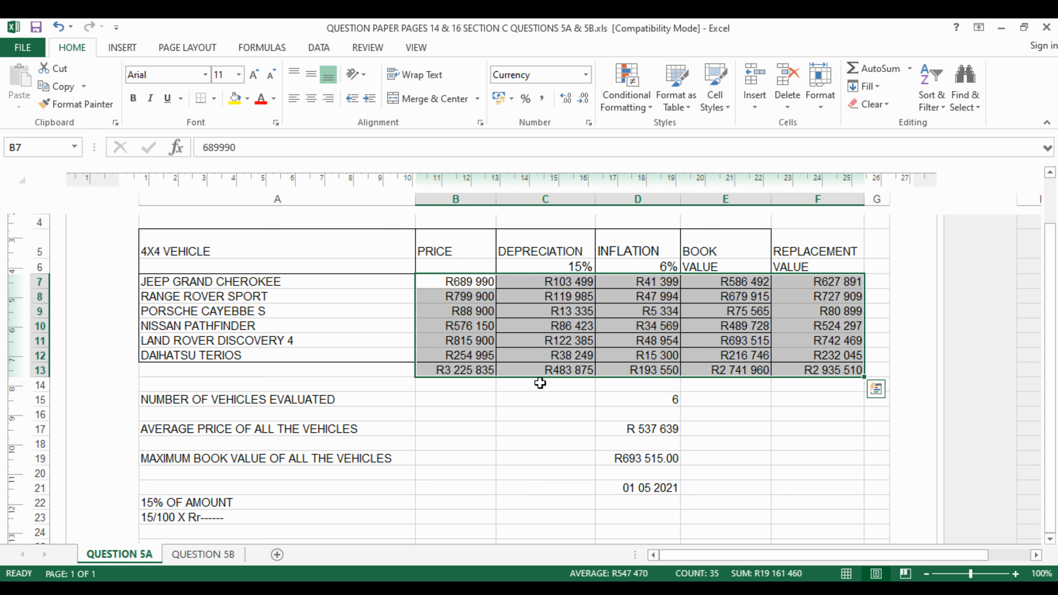
left_click(565, 99)
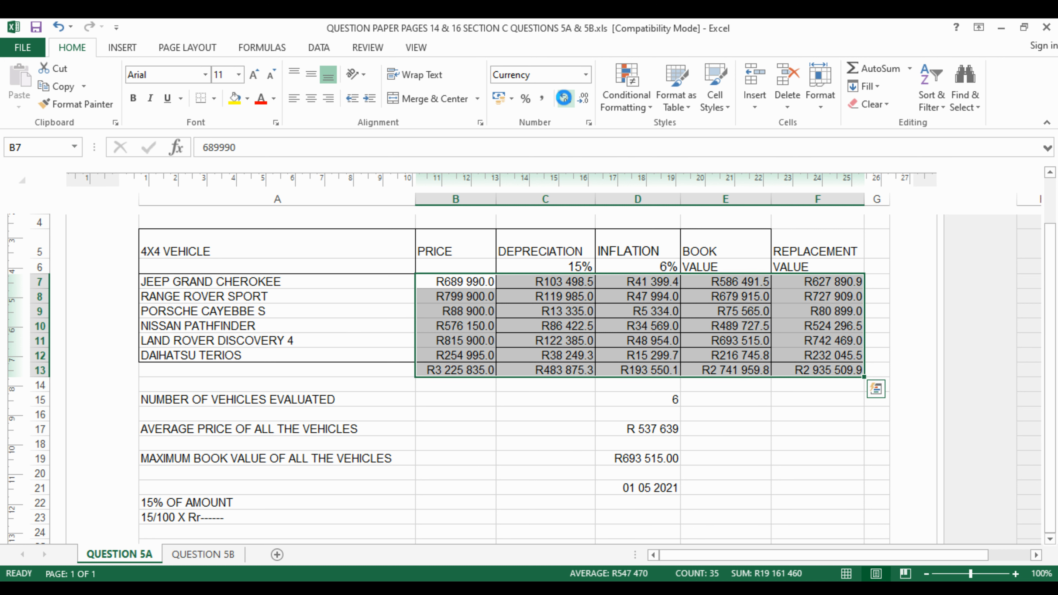
left_click(582, 100)
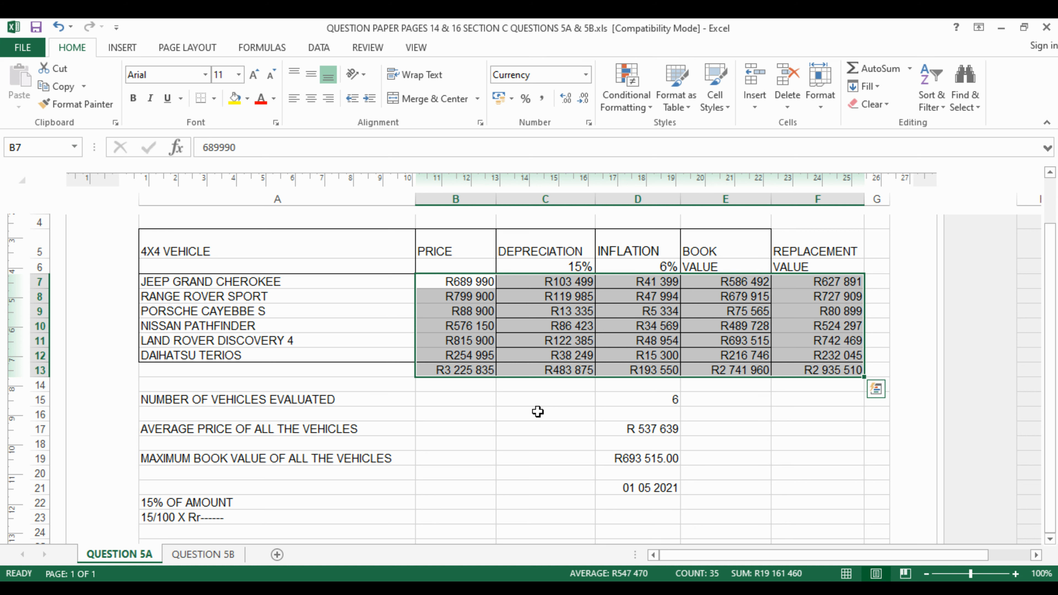
Format the number of vehicles evaluated in D15 as Number with no decimal places.
left_click(665, 401)
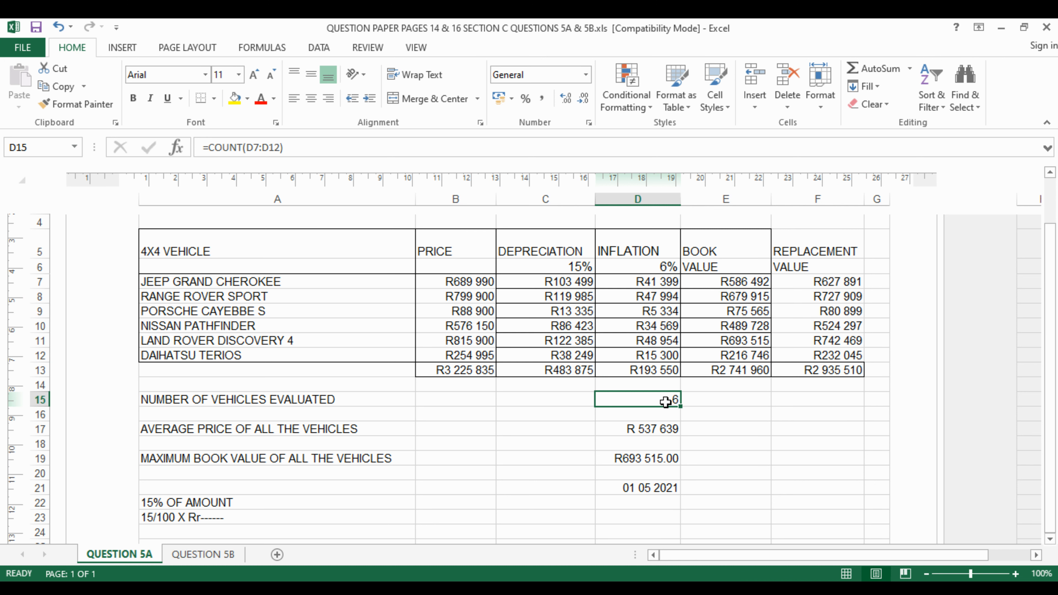
left_click(586, 74)
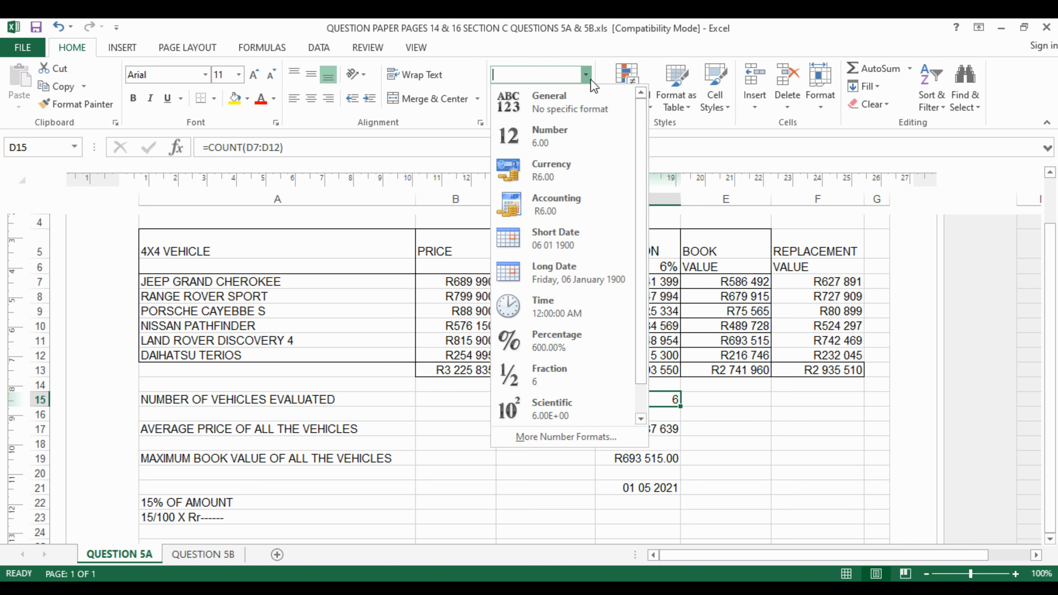
left_click(579, 148)
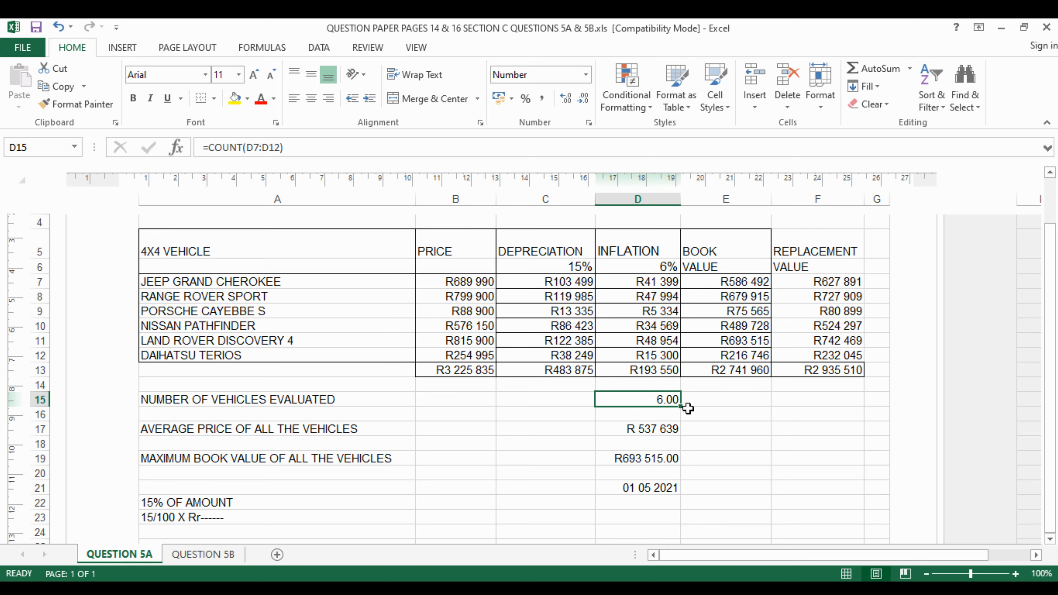
left_click(564, 101)
left_click(579, 102)
left_click(578, 101)
left_click(579, 101)
left_click(768, 431)
left_click(668, 398)
Check the page orientation options for the sheet and look over the table from the top.
left_click(176, 49)
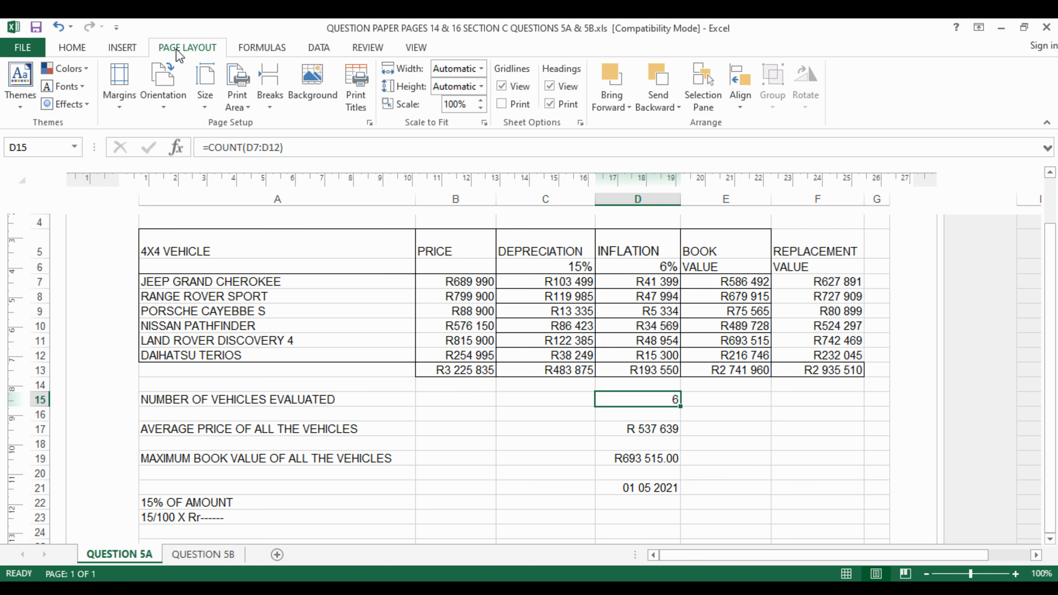
left_click(164, 105)
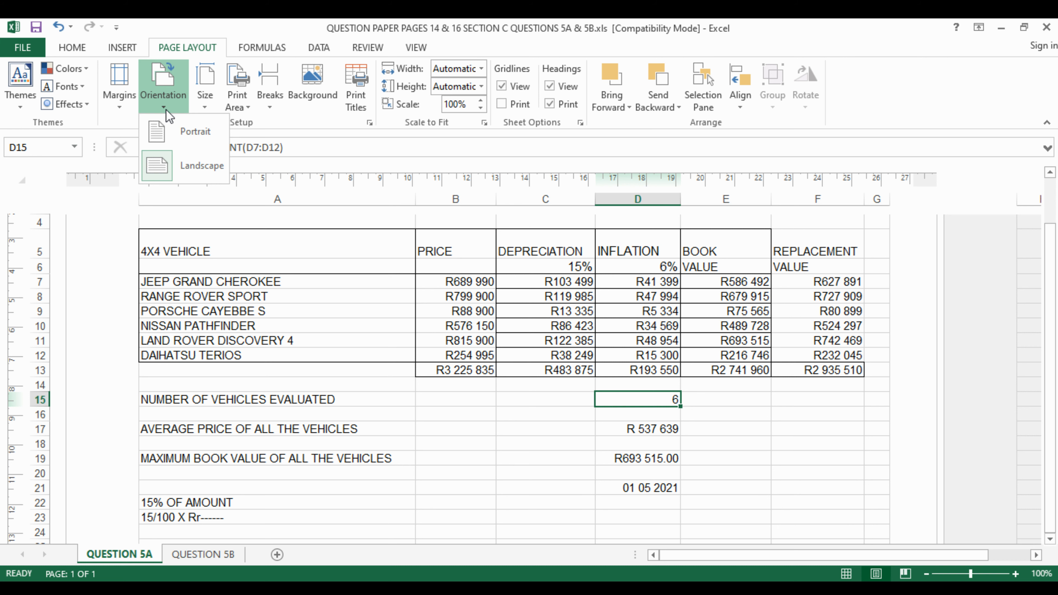
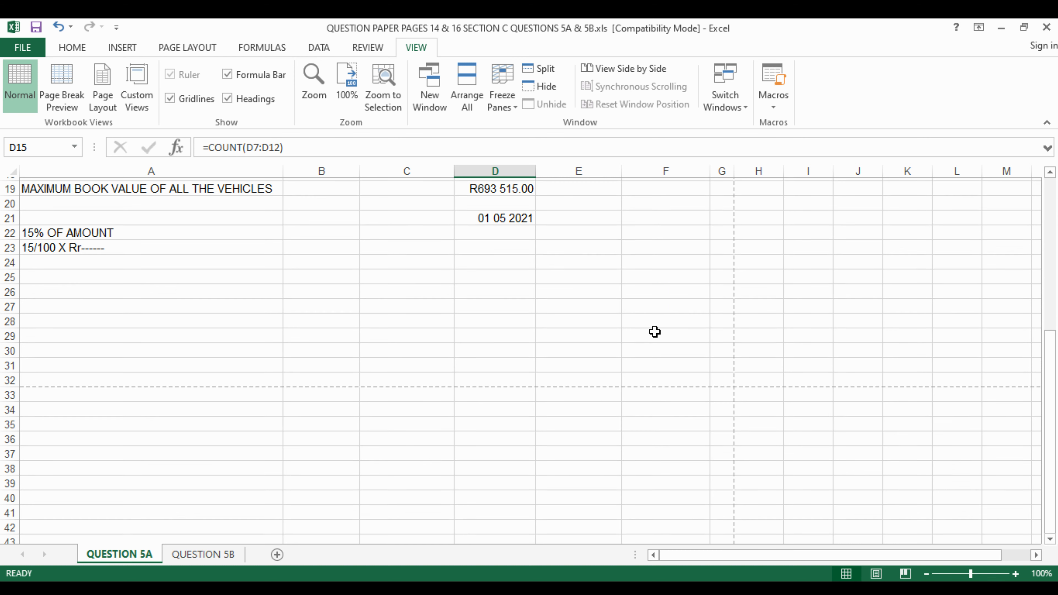
scroll(654, 331, "up", 6)
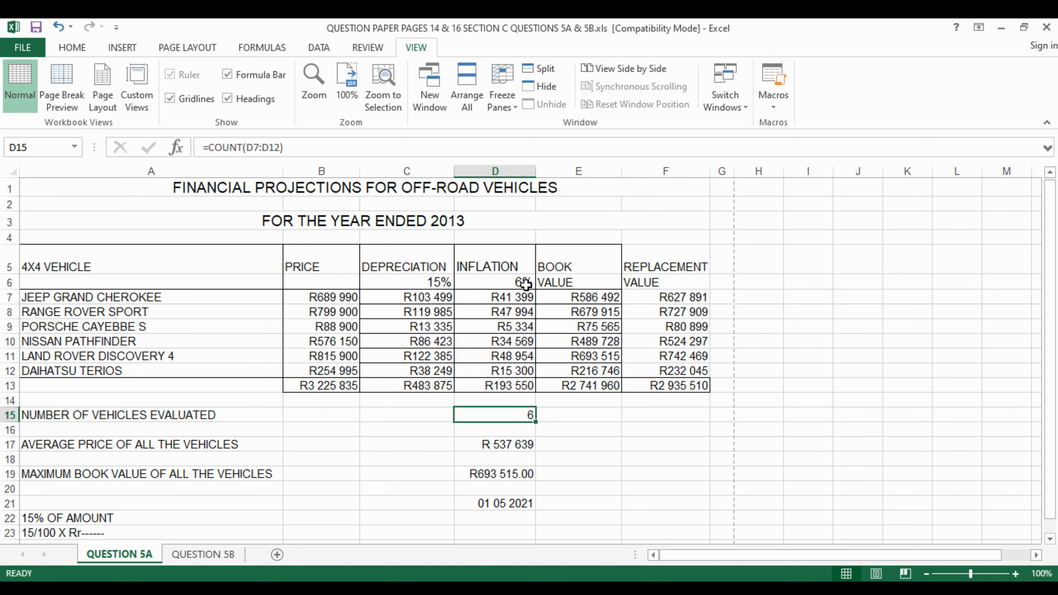
left_click(71, 47)
left_click(214, 102)
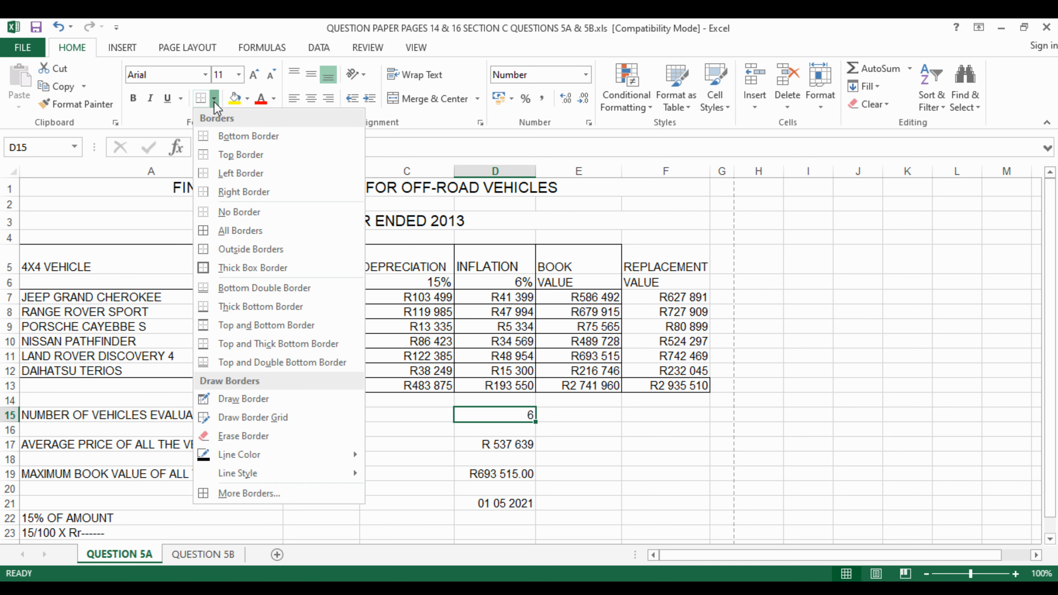
left_click(298, 492)
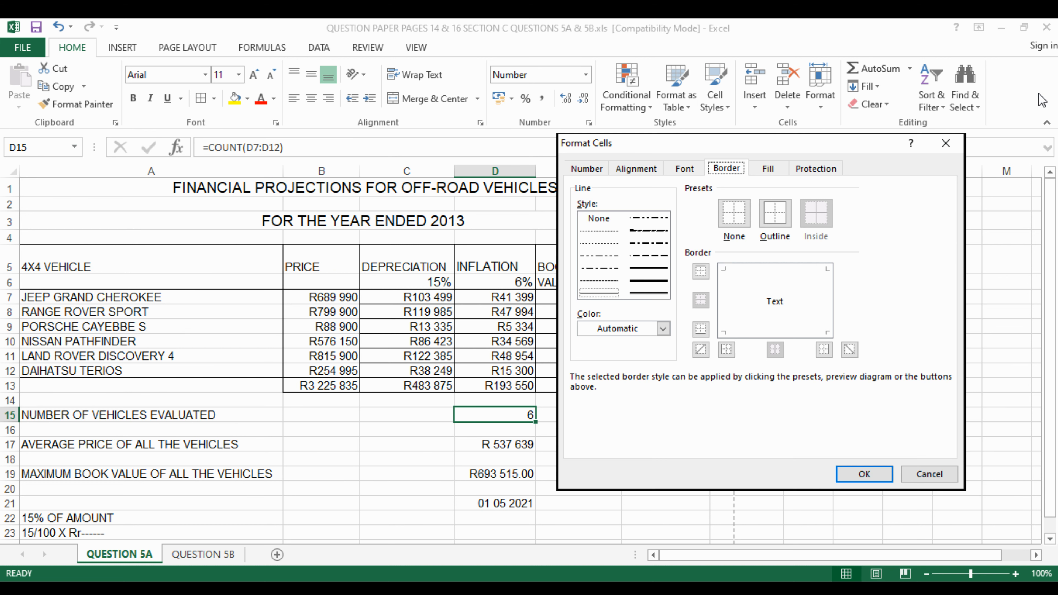
left_click(946, 143)
left_click(321, 458)
Apply borders to all outer and inner edges of the vehicle table in A5:F13.
left_click_drag(178, 250, 665, 388)
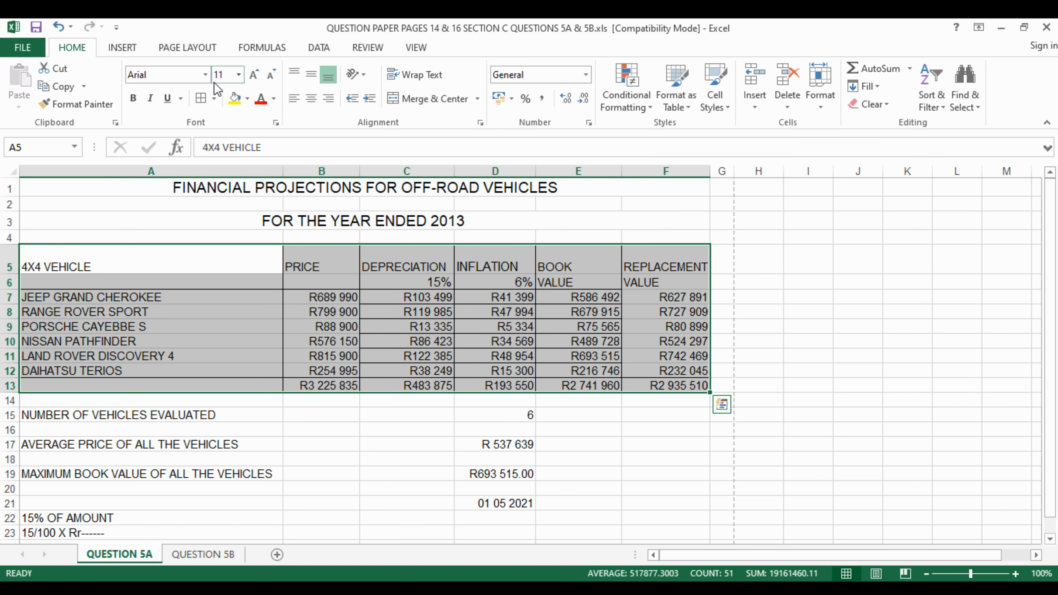
left_click(204, 98)
left_click(777, 308)
left_click(755, 301)
left_click(725, 288)
left_click(735, 270)
left_click(746, 271)
left_click(800, 327)
left_click(784, 292)
left_click(766, 275)
left_click(823, 292)
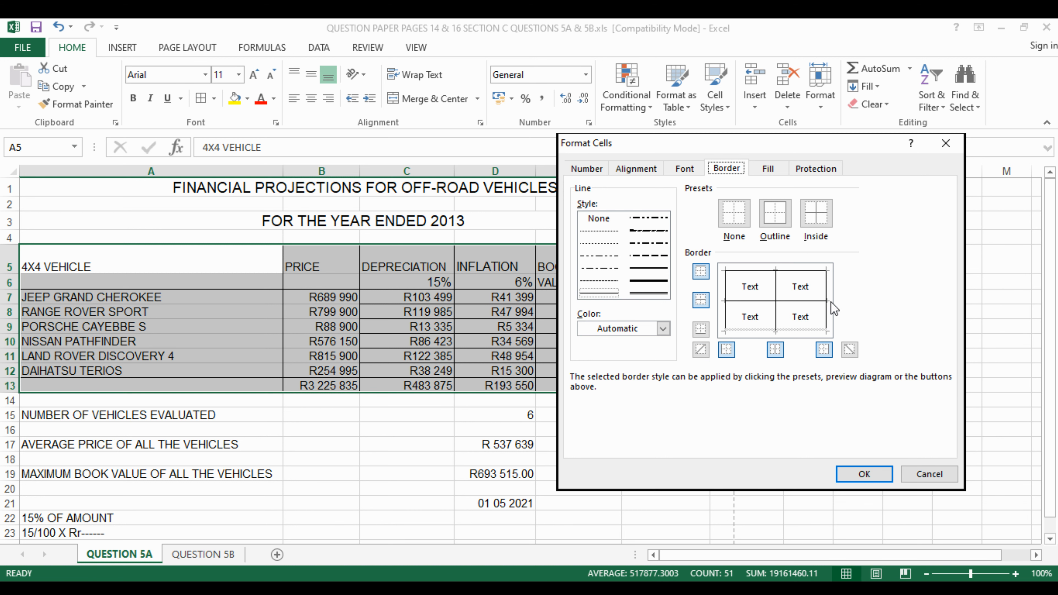
left_click(804, 330)
left_click(864, 474)
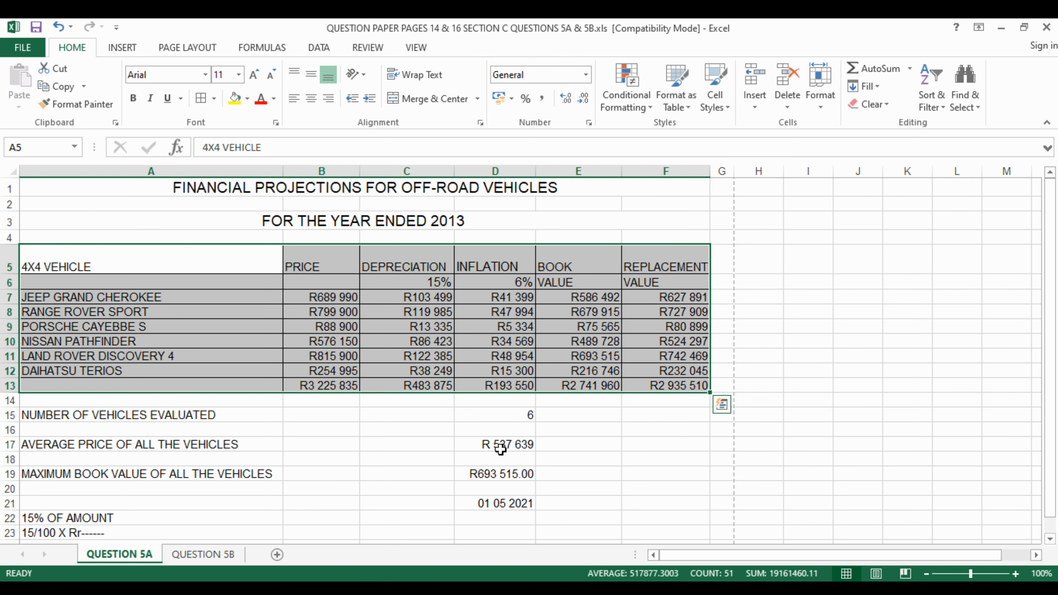
Draw a single bottom border under the average price in D17.
left_click(459, 419)
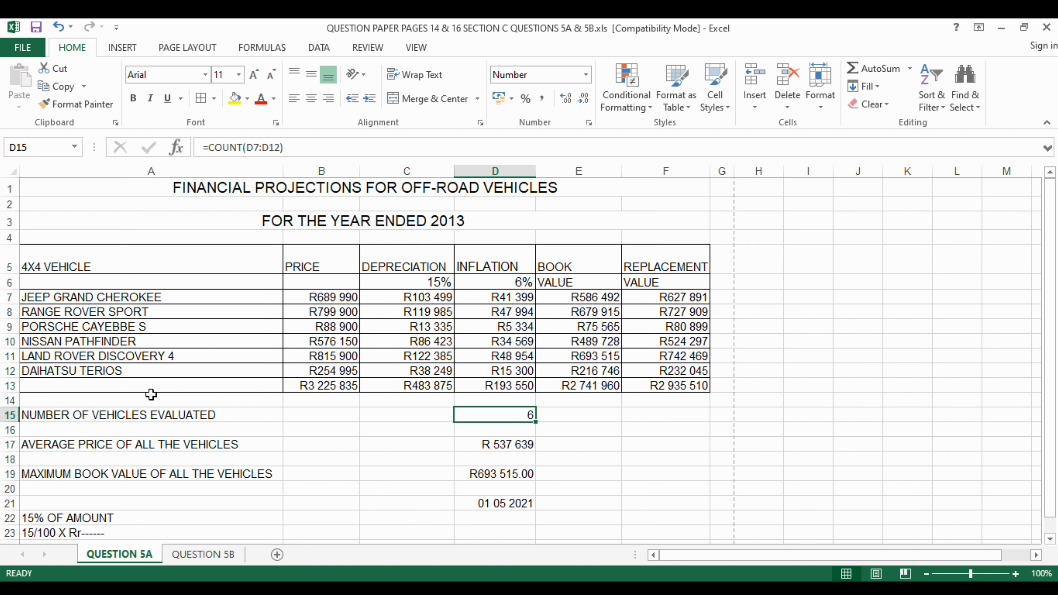
left_click(480, 440)
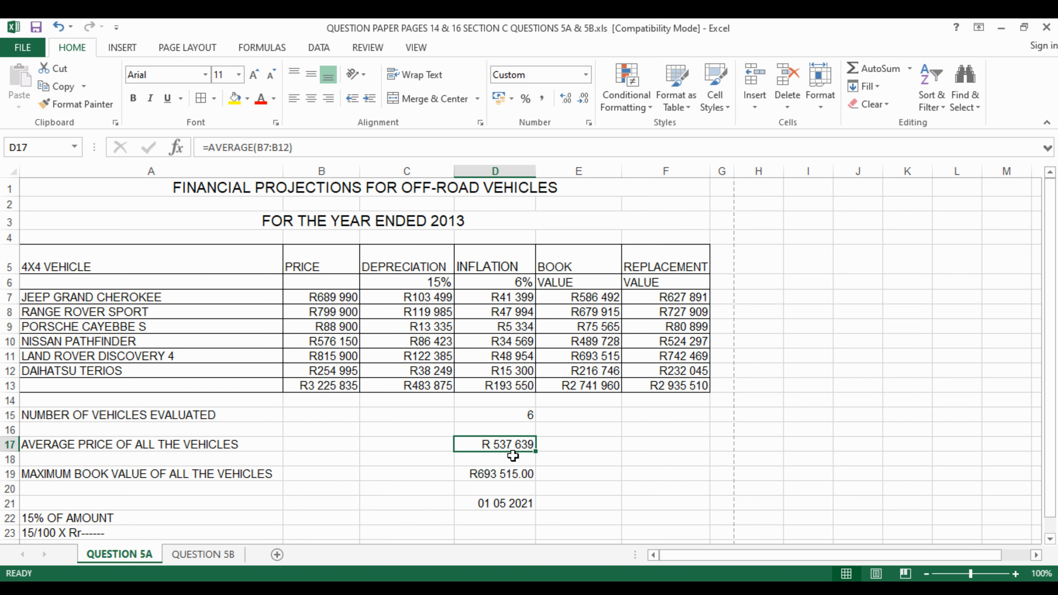
left_click(212, 100)
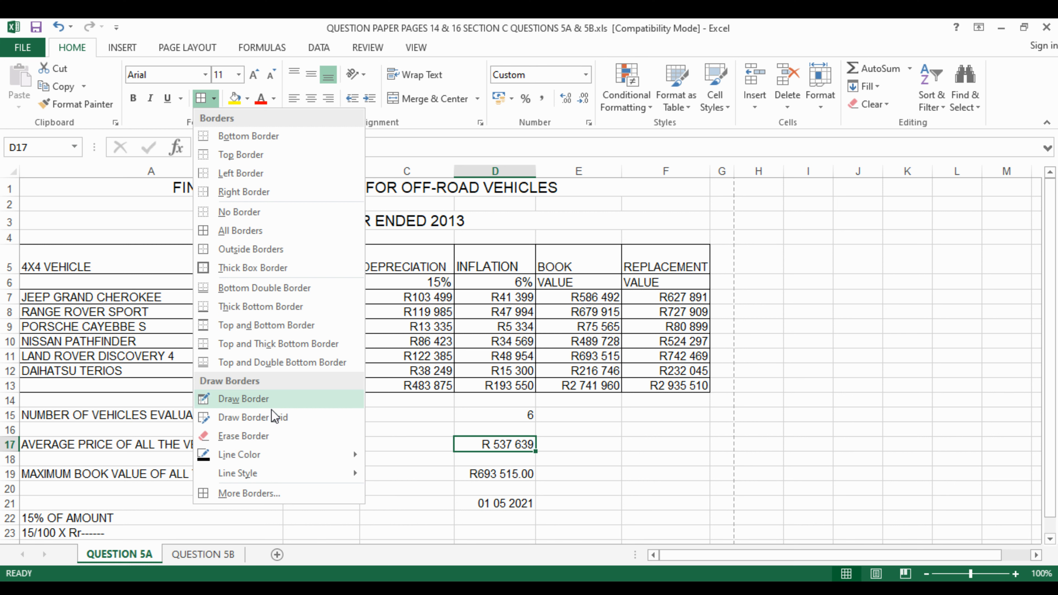
left_click(266, 399)
left_click(467, 449)
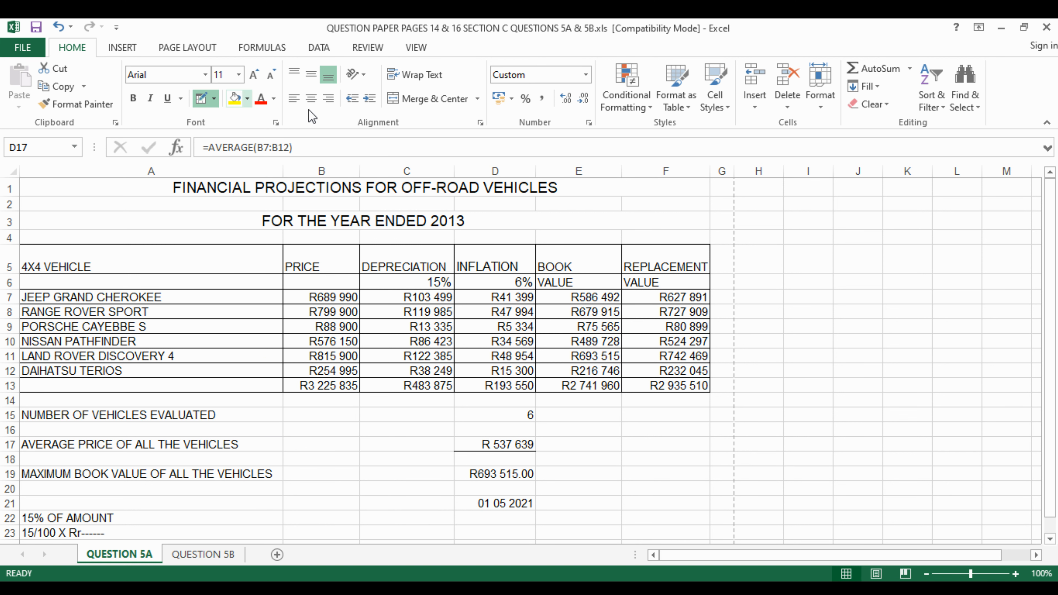
Draw double-line bottom borders under the average price in D17, the maximum book value in D19 and the date in D21.
left_click(214, 98)
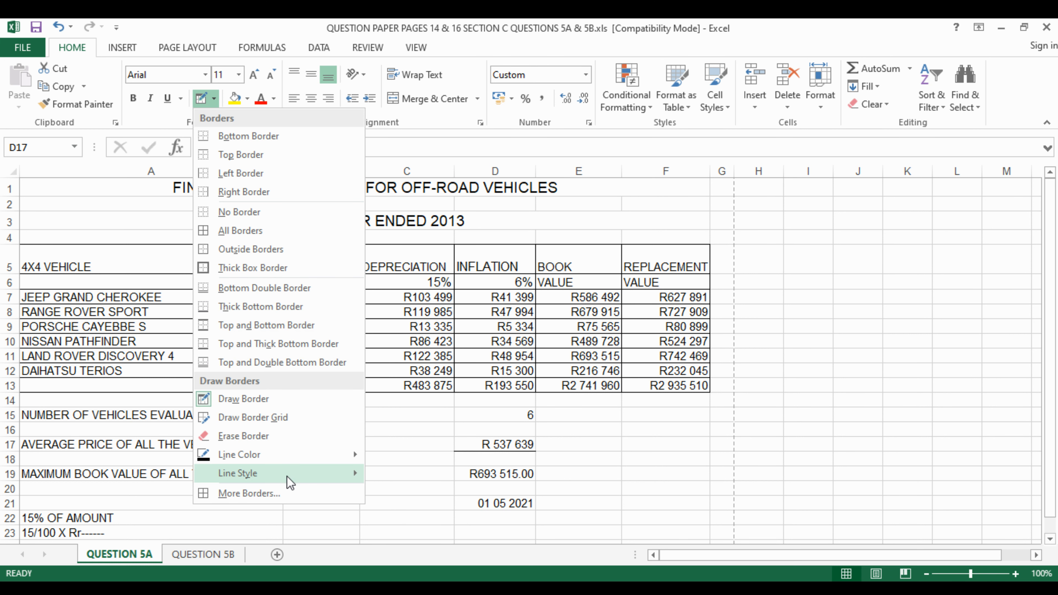
mouse_move(287, 477)
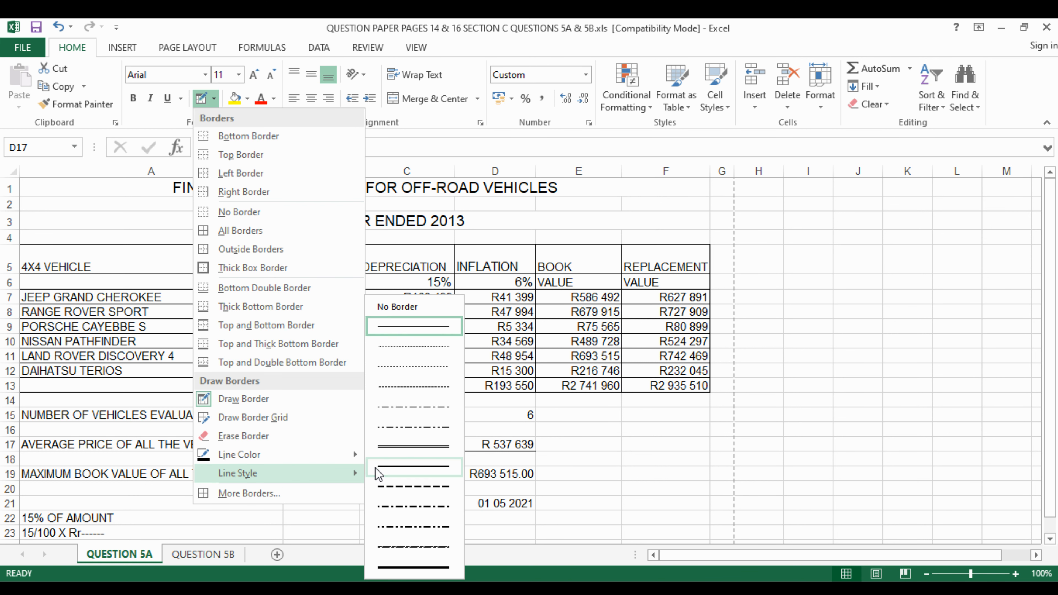
left_click(425, 447)
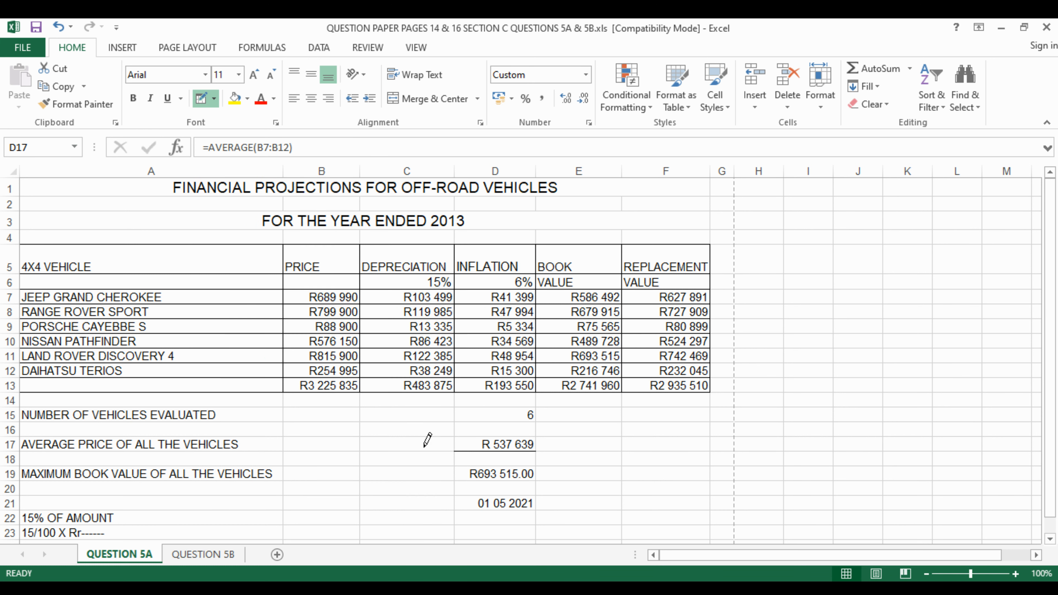
left_click(473, 450)
left_click(472, 482)
left_click(464, 513)
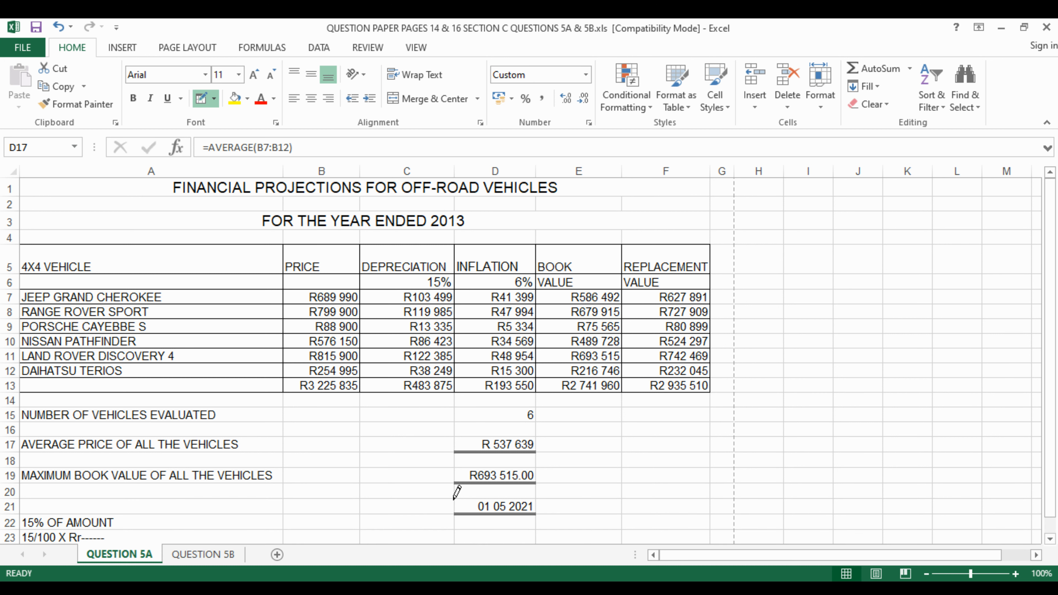
Draw double lines along the top and right edges of C21 and erase them again.
left_click(438, 498)
left_click(456, 509)
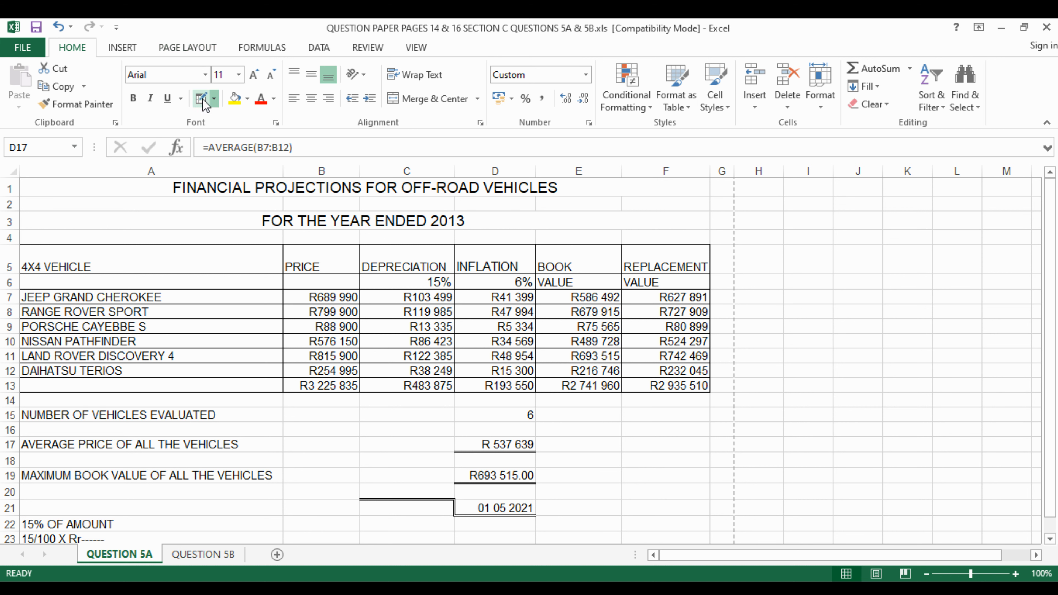
left_click(211, 100)
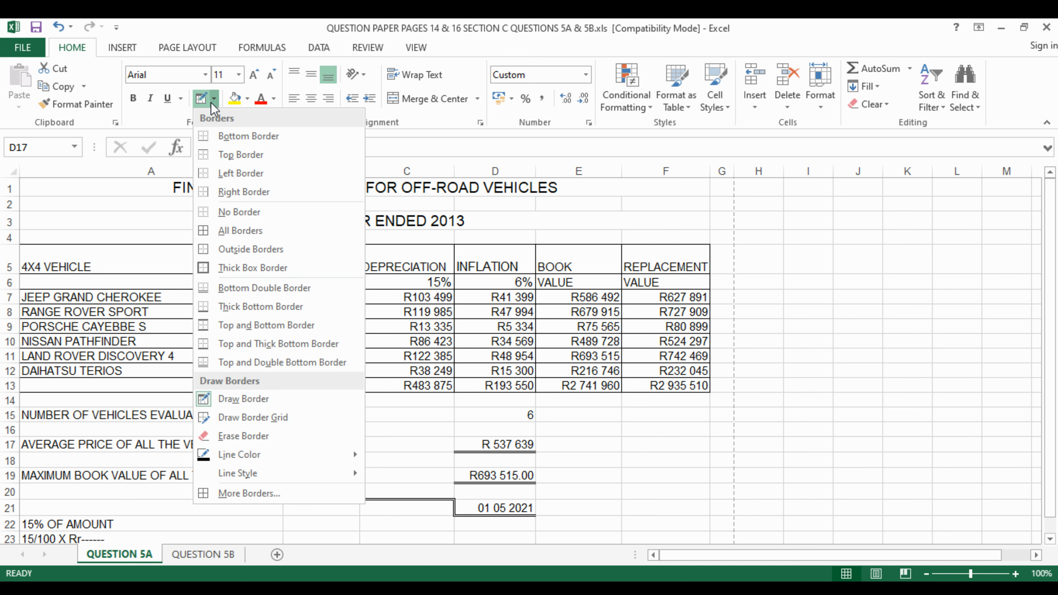
left_click(275, 441)
left_click(412, 499)
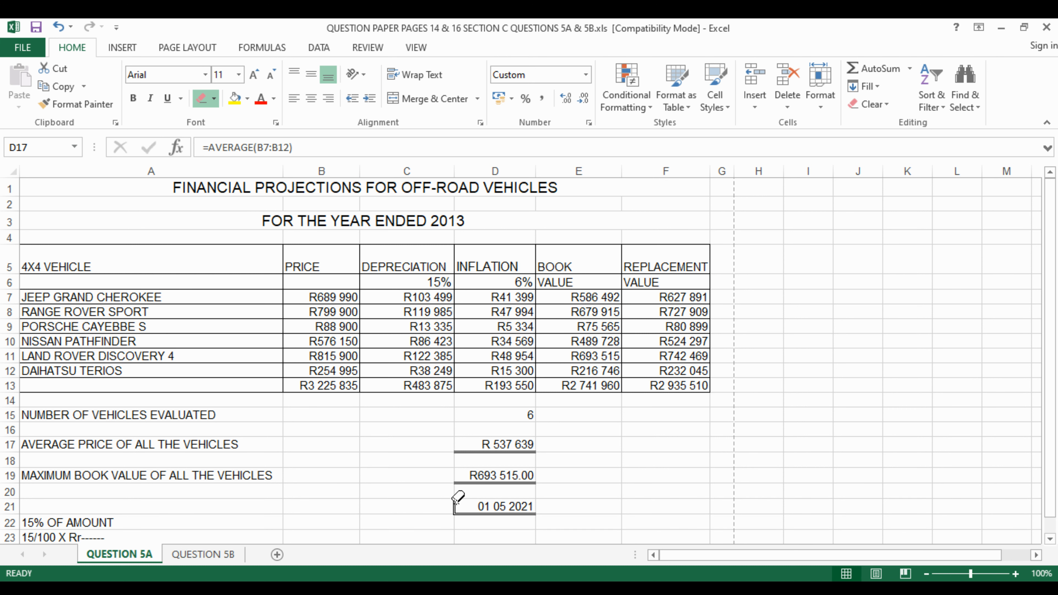
left_click(454, 500)
Look over the QUESTION 5B sheet and return to the QUESTION 5A sheet.
left_click(199, 557)
scroll(395, 458, "up", 4)
left_click(141, 555)
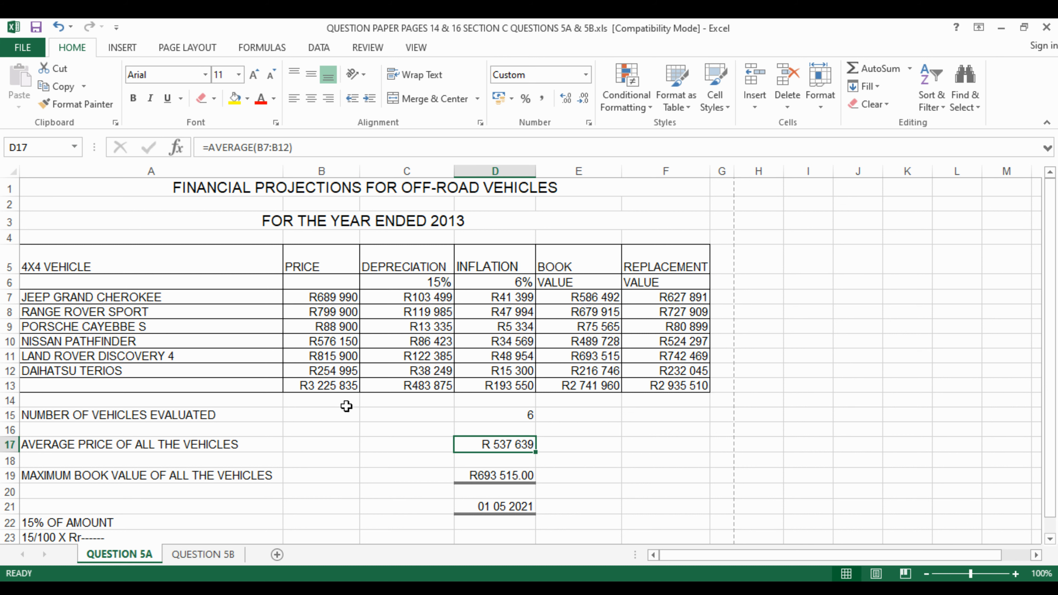
Show the formulas on the QUESTION 5A sheet and review them from column A through to column F.
key("ctrl+grave")
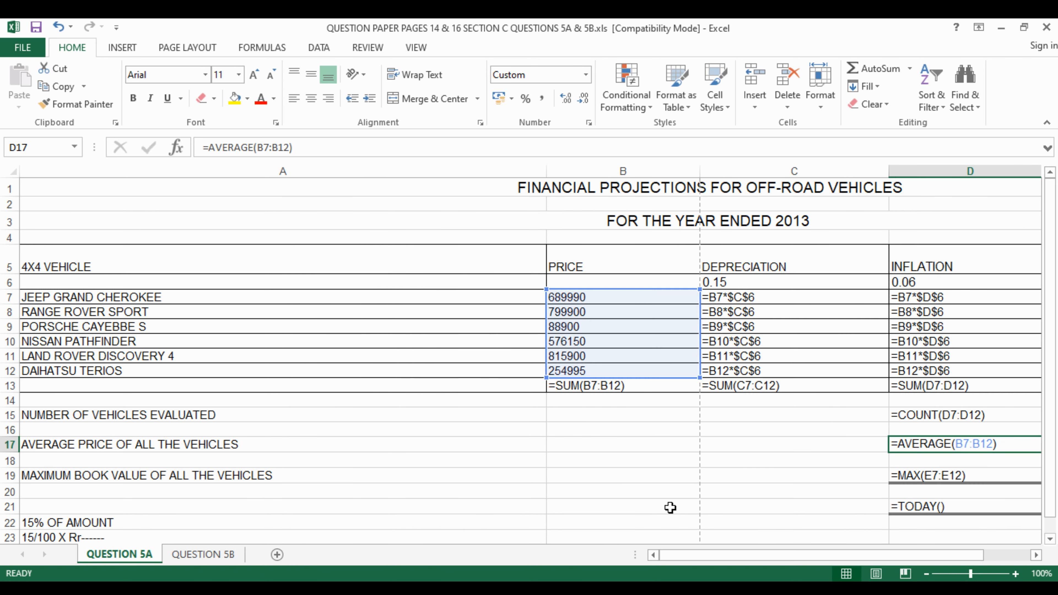
left_click_drag(824, 557, 907, 554)
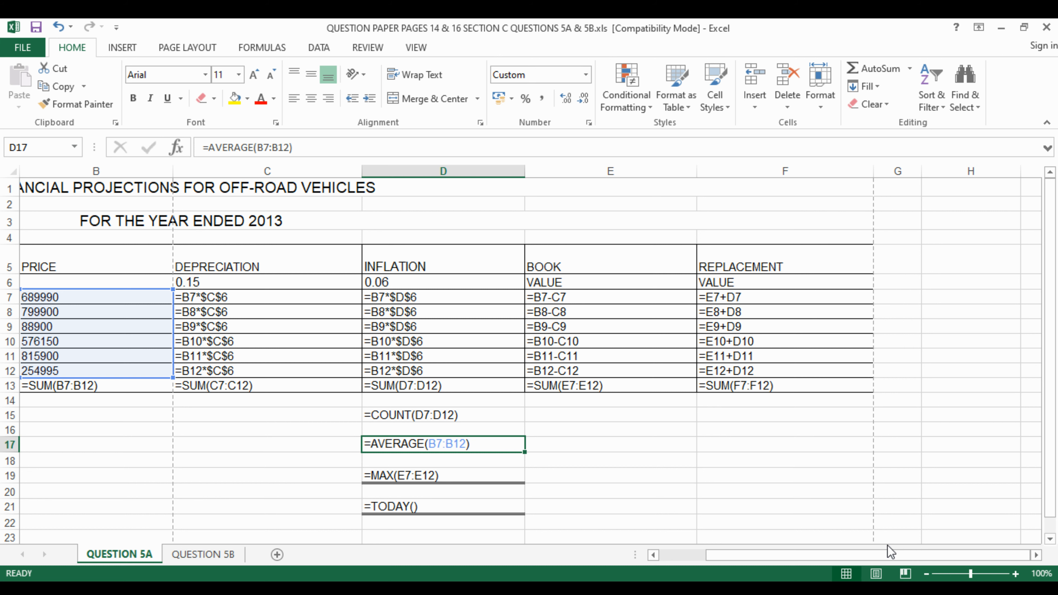
Enter a tilde in C18, enlarge it to font size 48 and erase it again.
left_click(239, 459)
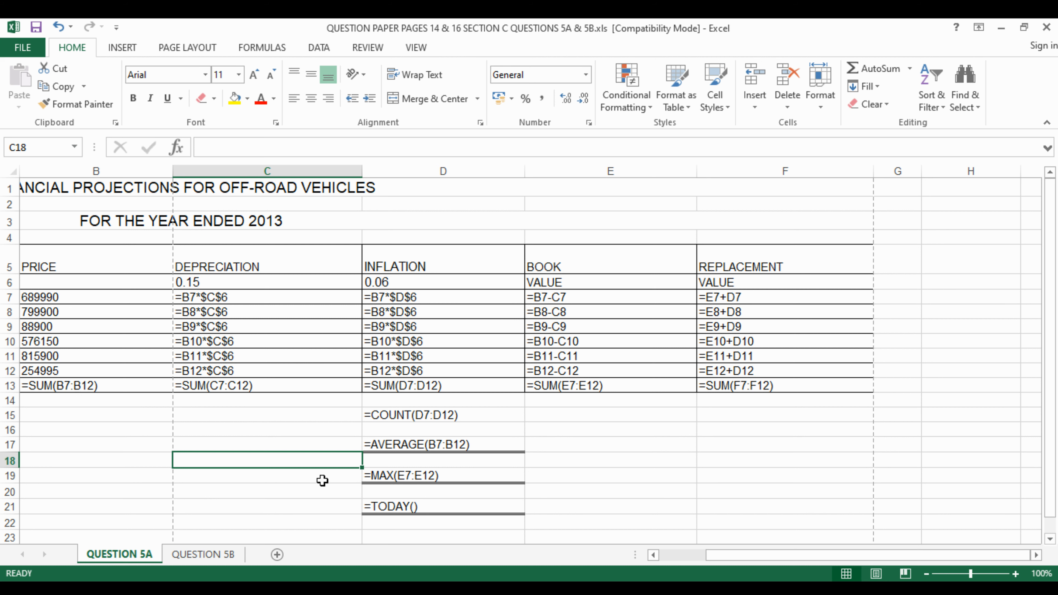
type("~")
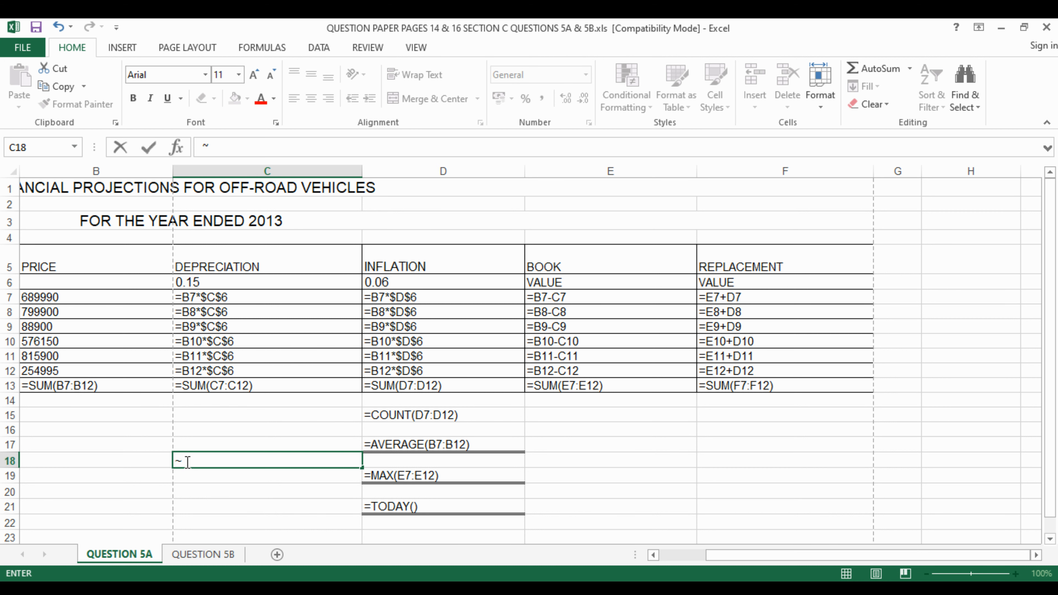
key("F2")
left_click(240, 80)
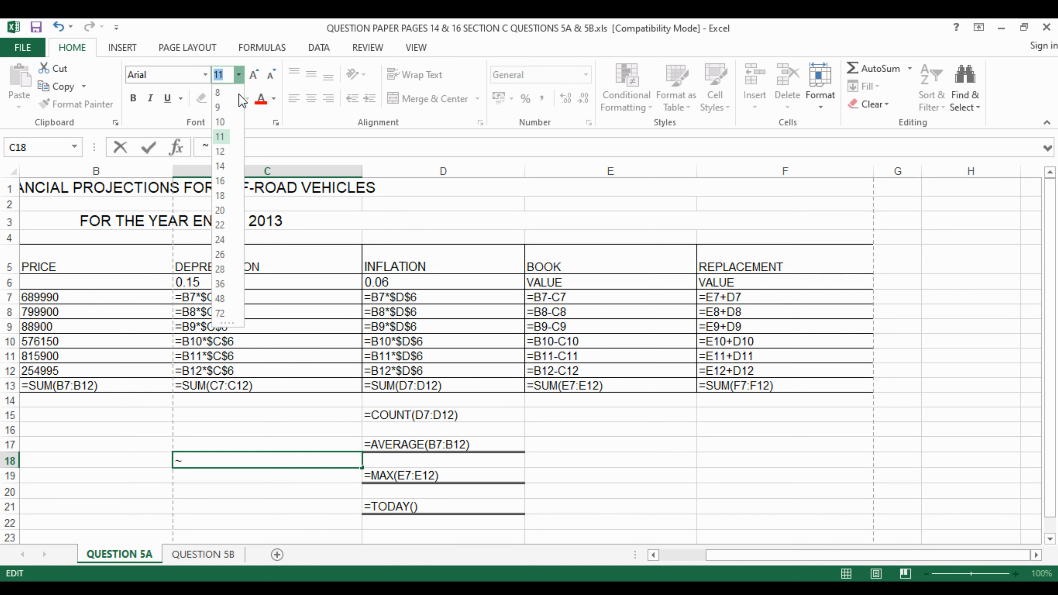
left_click(217, 306)
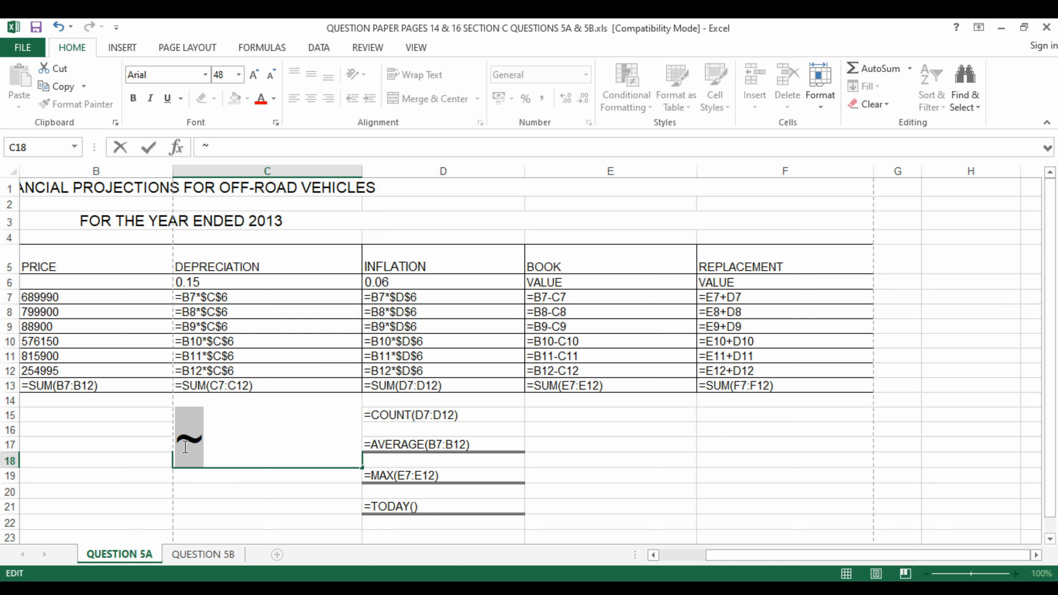
left_click(207, 440)
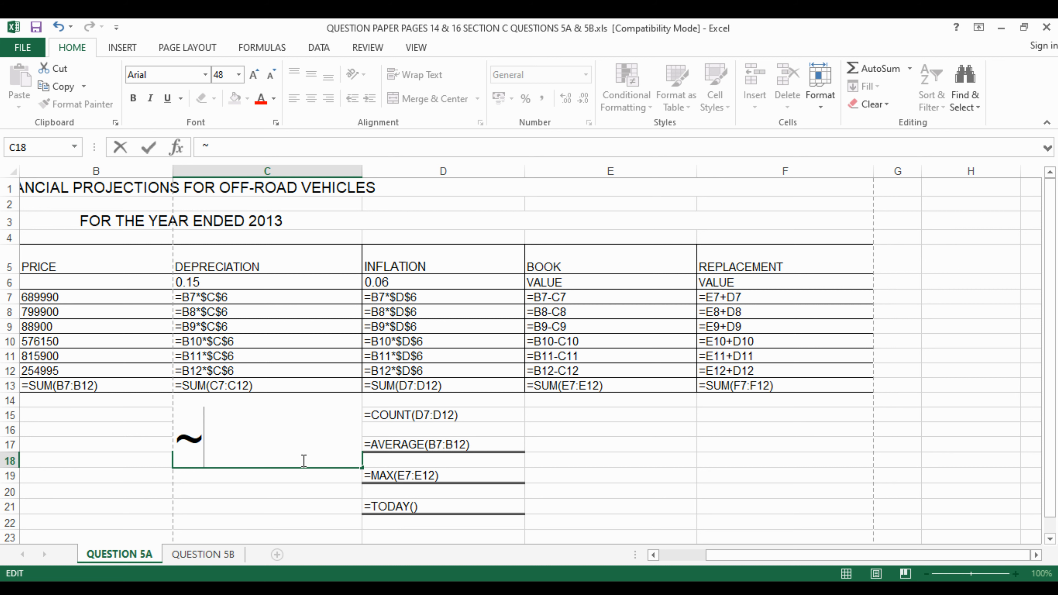
key("BackSpace")
left_click(291, 536)
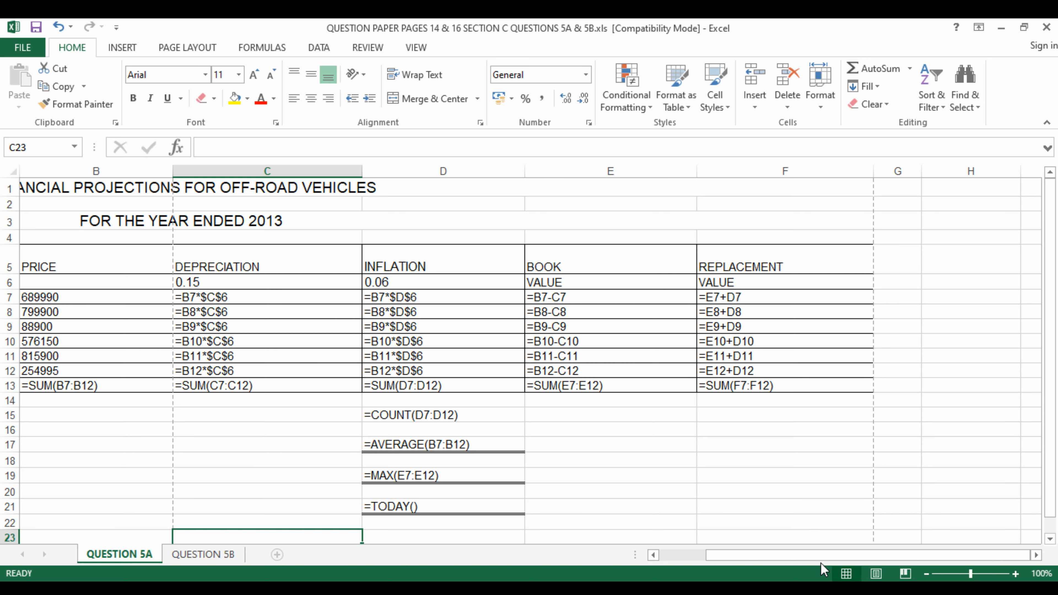
Turn off the formula display so the QUESTION 5A sheet shows calculated values.
left_click_drag(820, 555, 746, 482)
left_click_drag(850, 557, 812, 554)
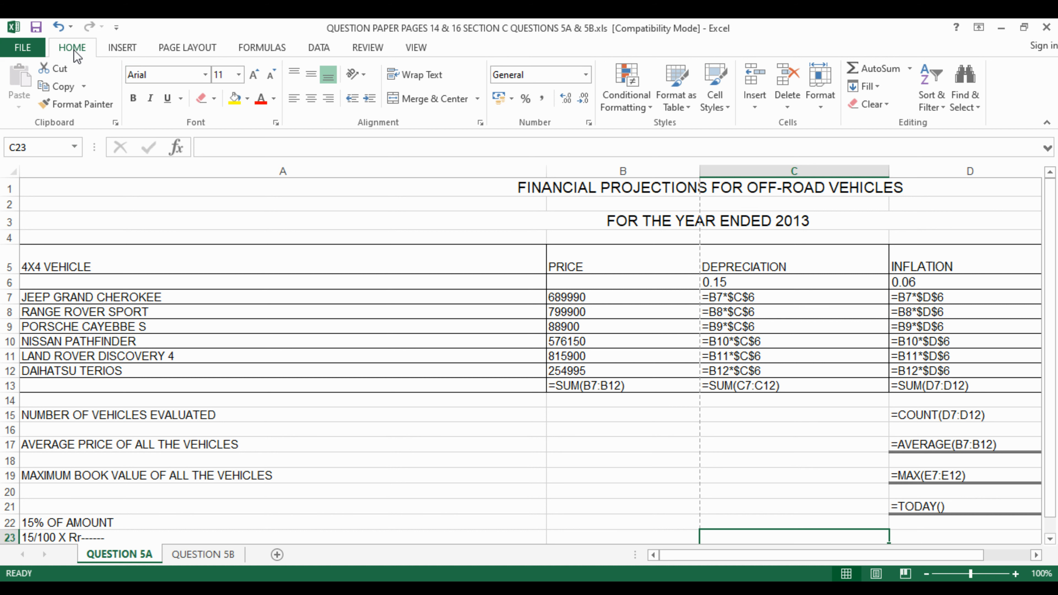
left_click(261, 48)
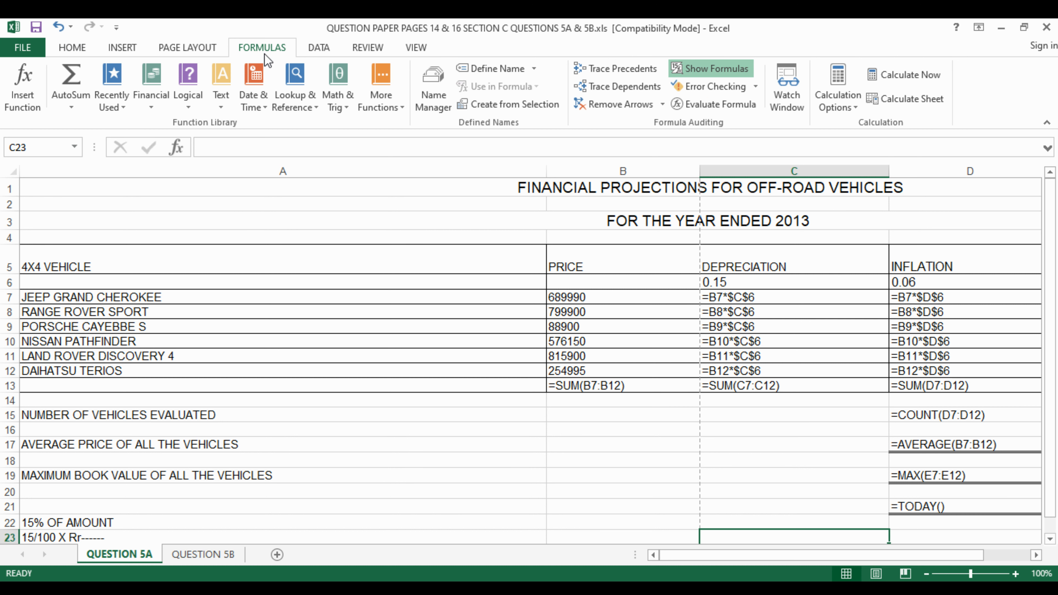
left_click(711, 72)
left_click(712, 70)
left_click(727, 70)
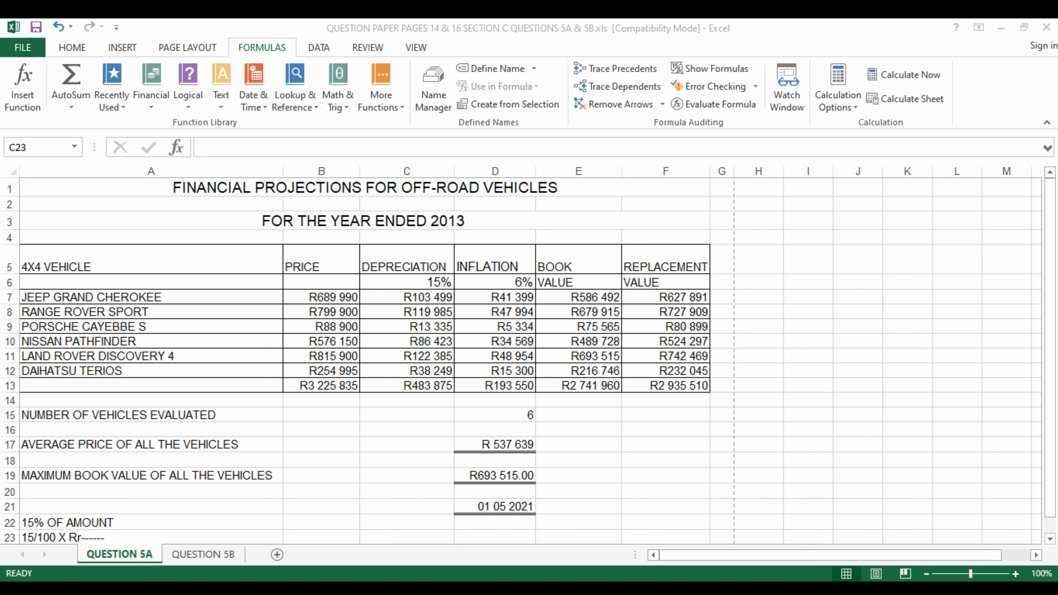
left_click(376, 528)
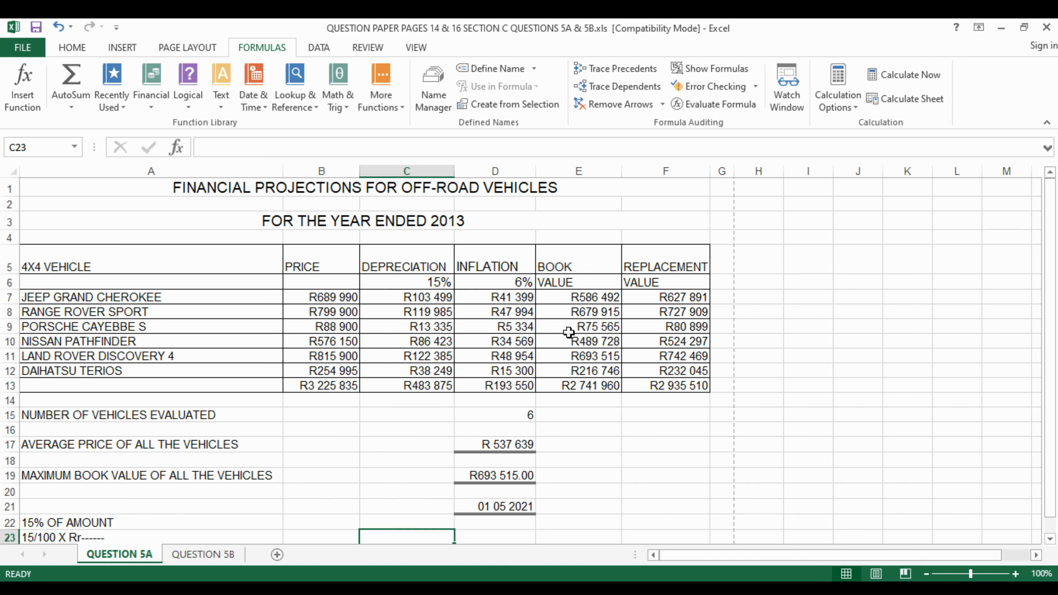
Add a page header with "exam nr" in the left section and "QUESTION" in the right section.
left_click(134, 47)
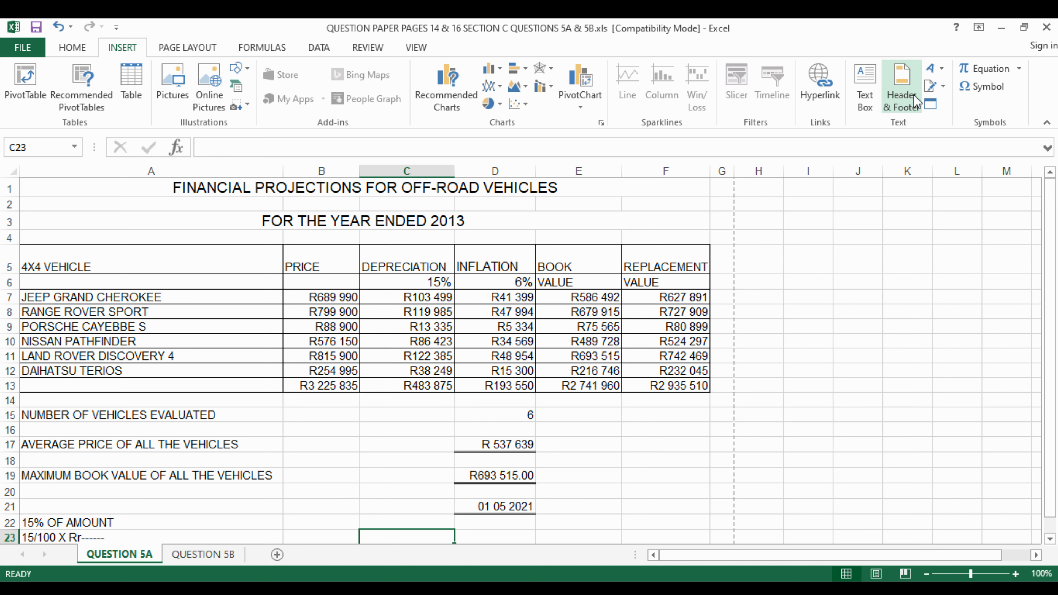
left_click(893, 89)
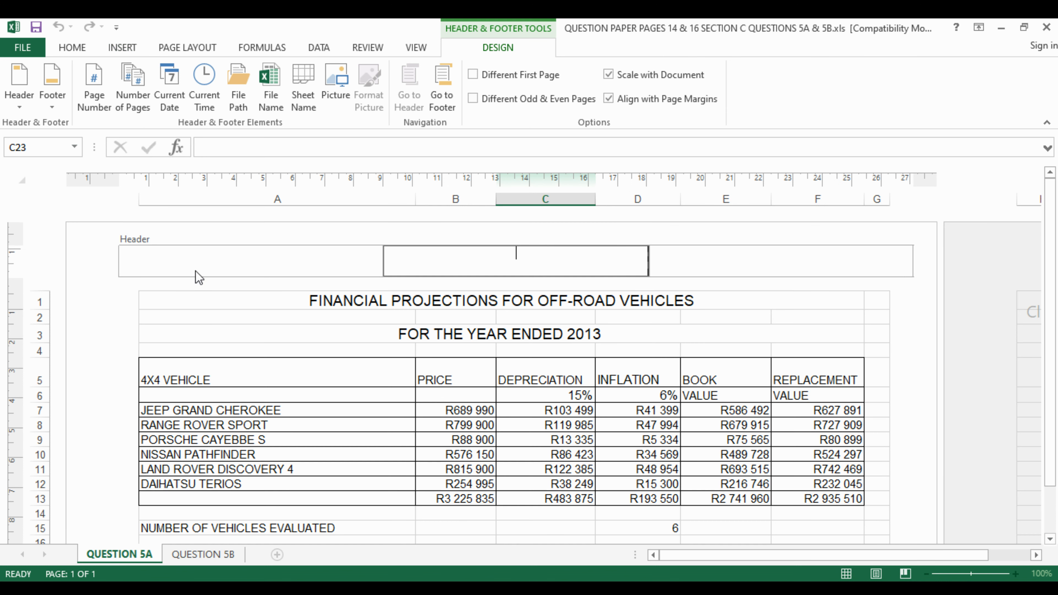
left_click(221, 270)
type("ex")
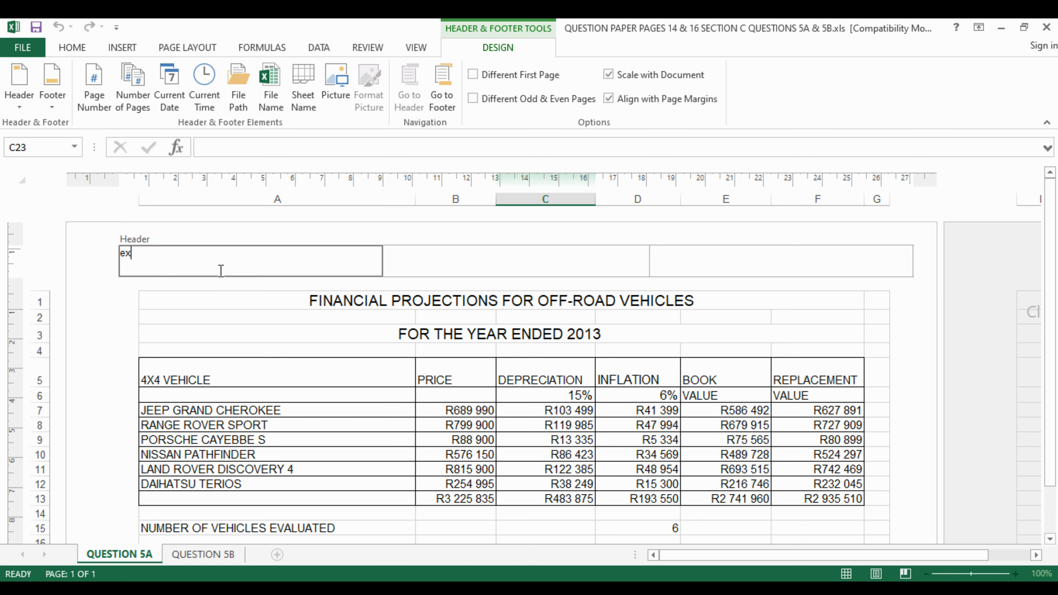
type("am nr")
left_click(797, 263)
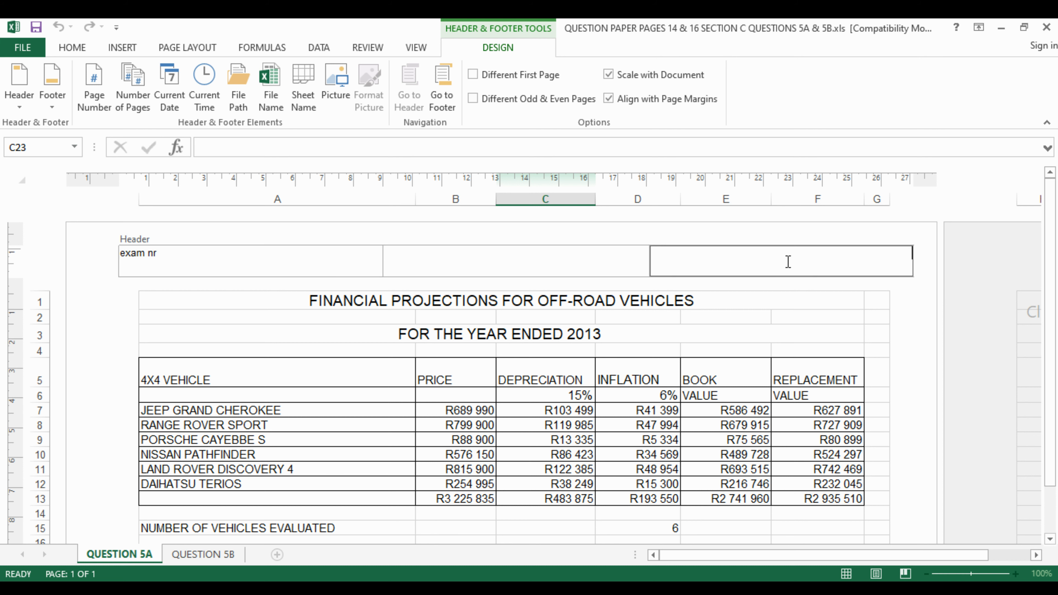
type("QUESTION")
left_click(869, 336)
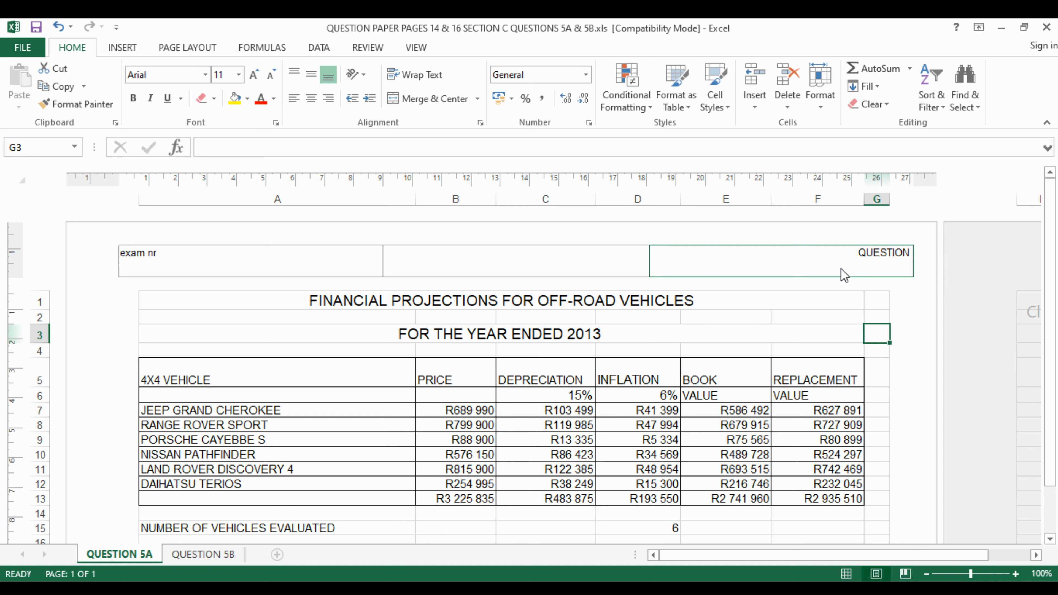
left_click(806, 268)
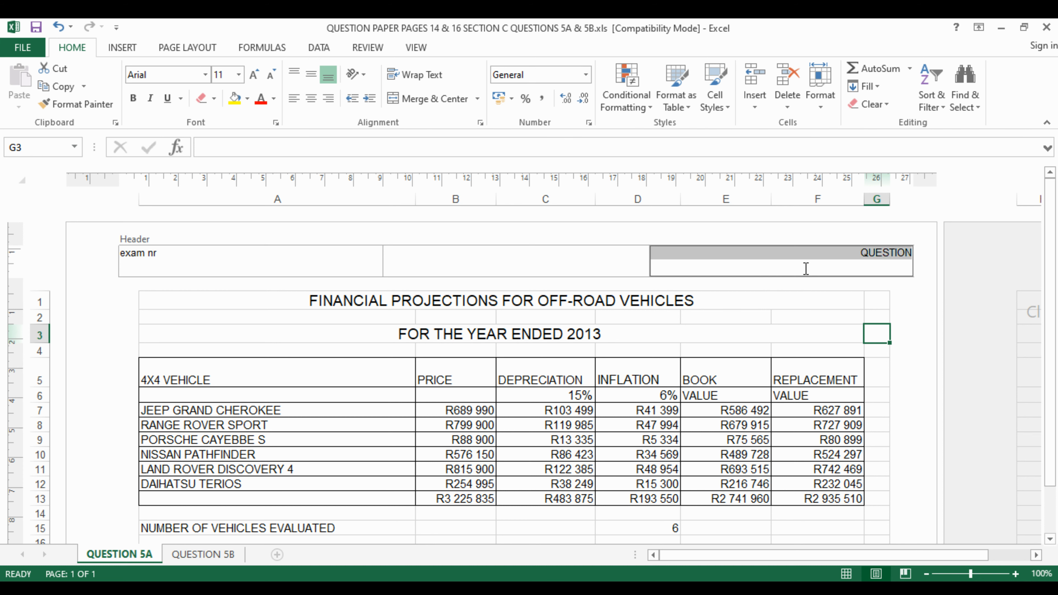
left_click(883, 255)
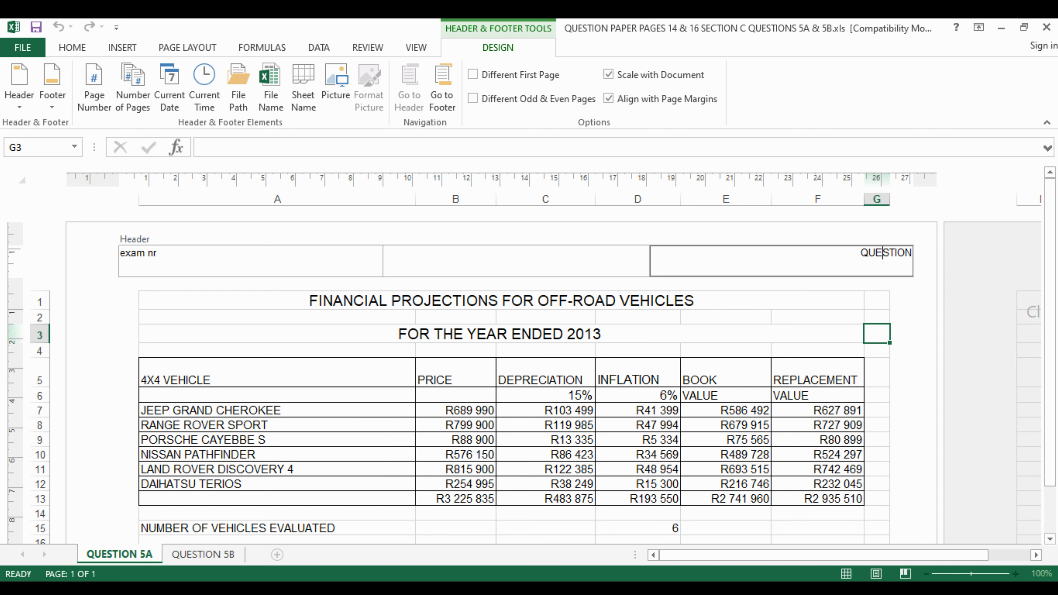
left_click(262, 405)
left_click(325, 483)
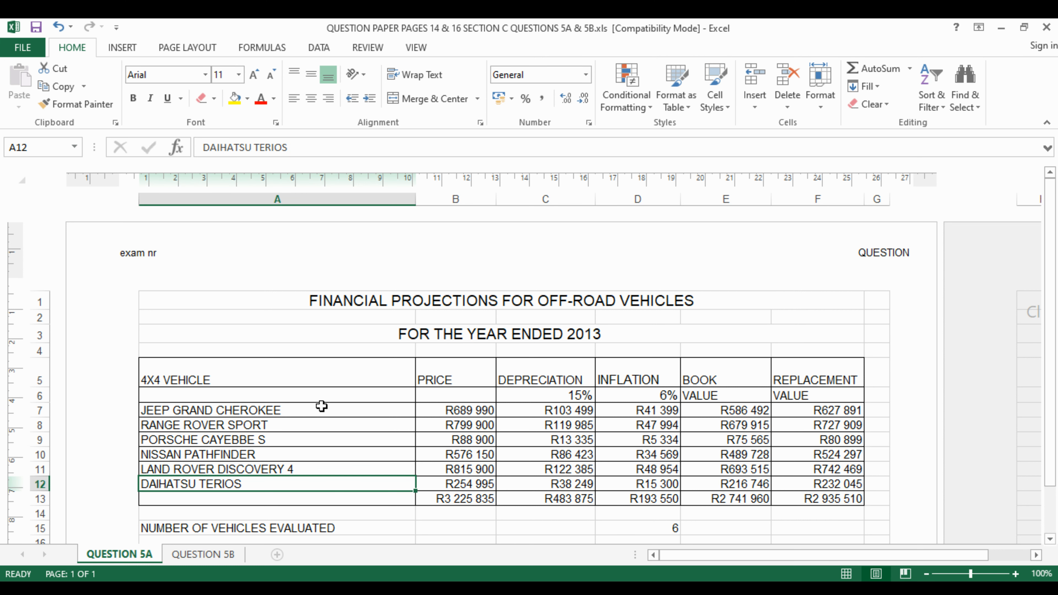
left_click(322, 406)
left_click_drag(324, 372, 332, 481)
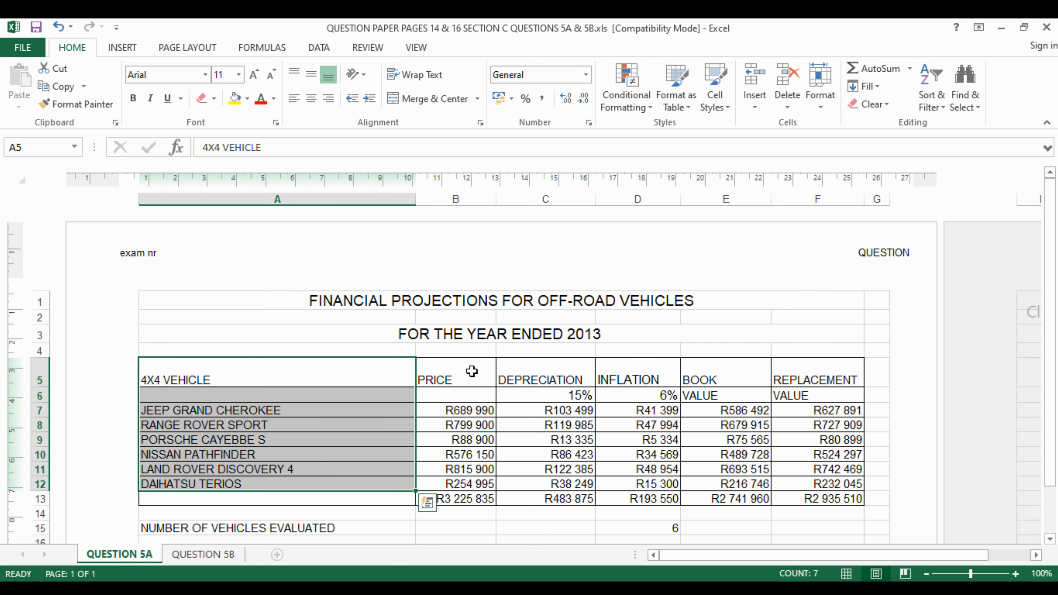
left_click_drag(477, 371, 485, 483)
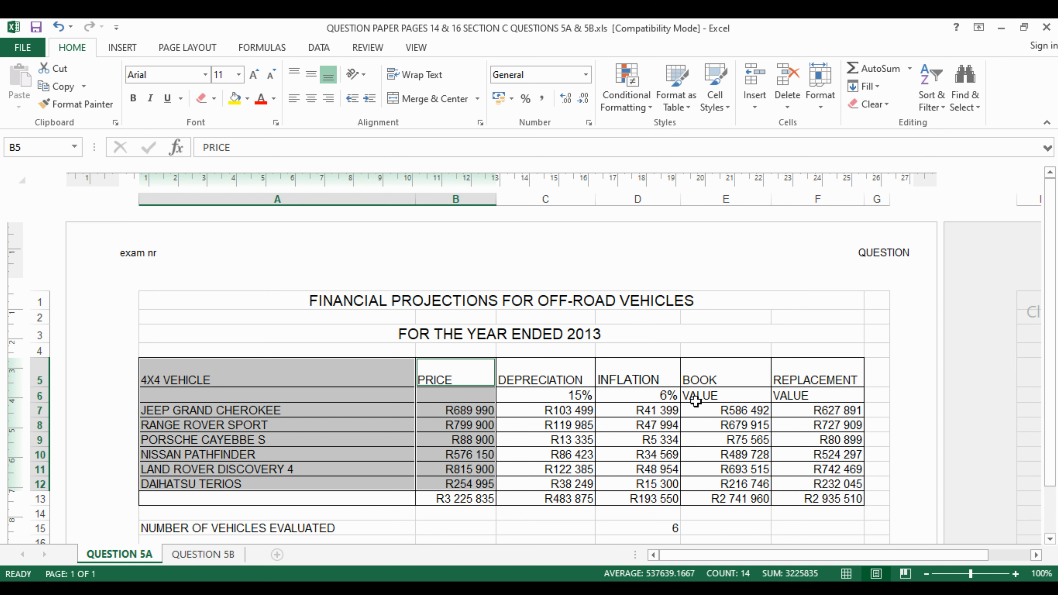
left_click(502, 522)
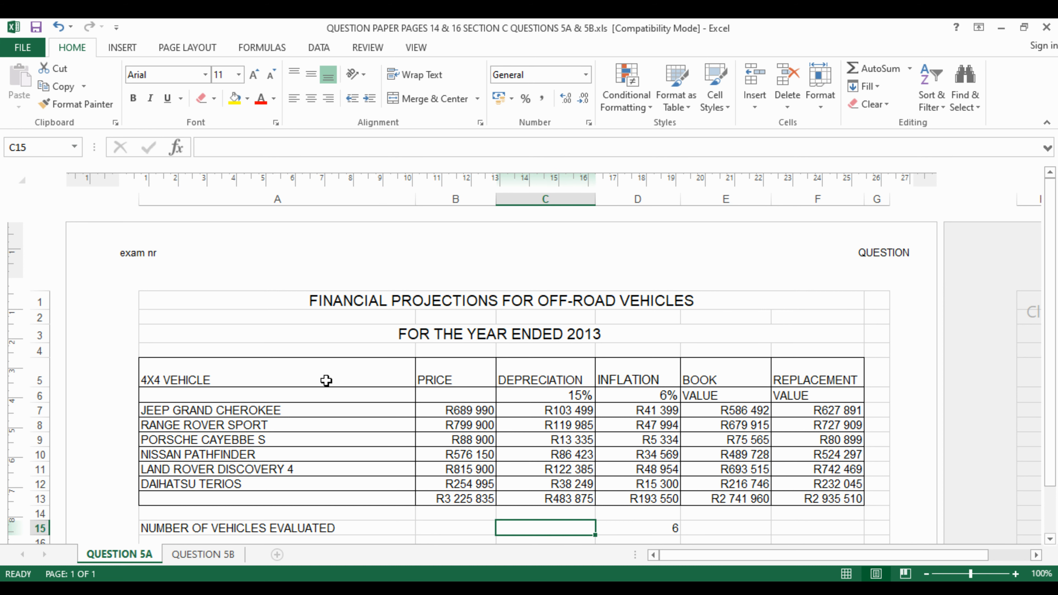
left_click_drag(329, 371, 344, 478)
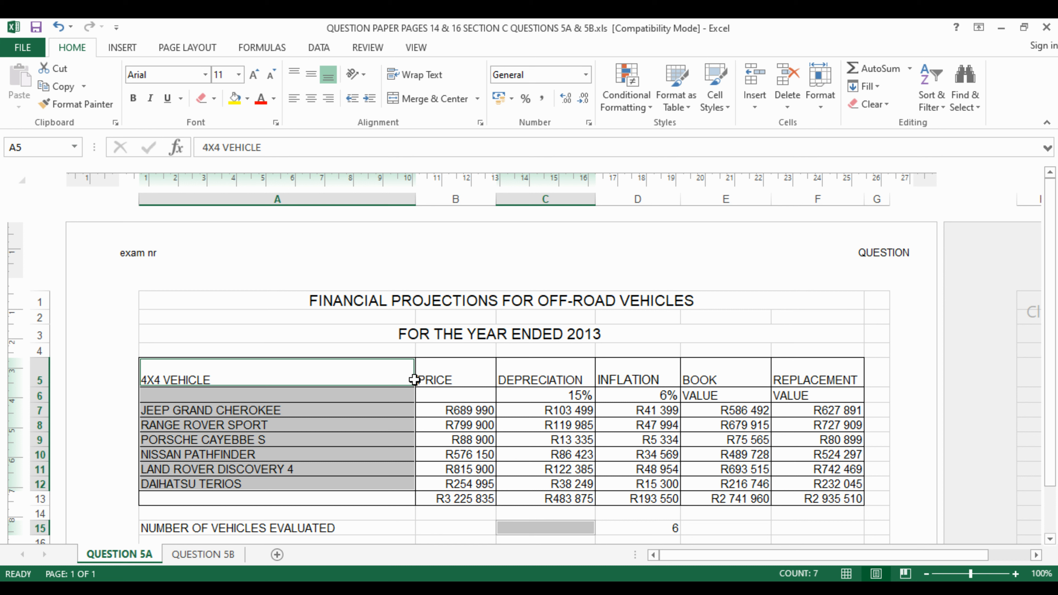
mouse_move(557, 366)
left_mouse_down()
mouse_move(562, 485)
mouse_move(562, 378)
left_mouse_up()
left_click_drag(471, 377, 475, 498)
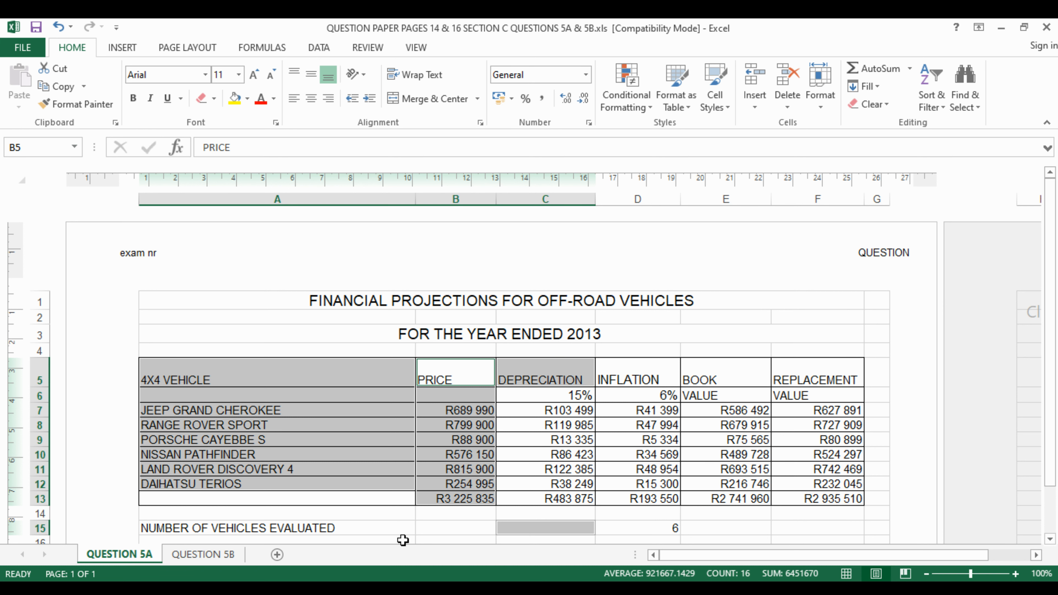
left_click(429, 526)
Hide the DEPRECIATION and INFLATION columns, C and D.
left_click_drag(545, 196, 623, 199)
right_click(622, 204)
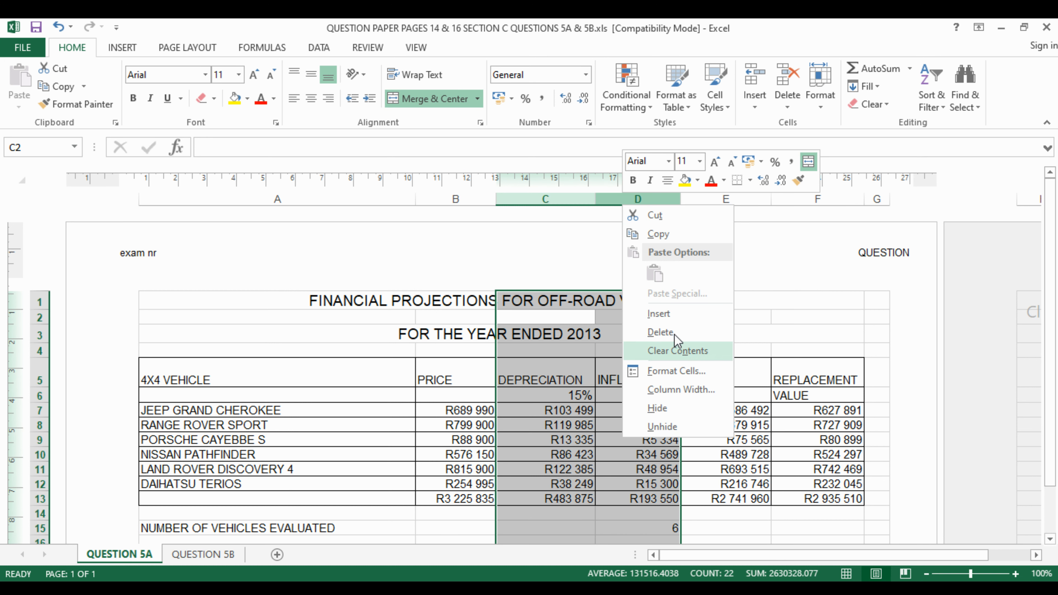
left_click(703, 408)
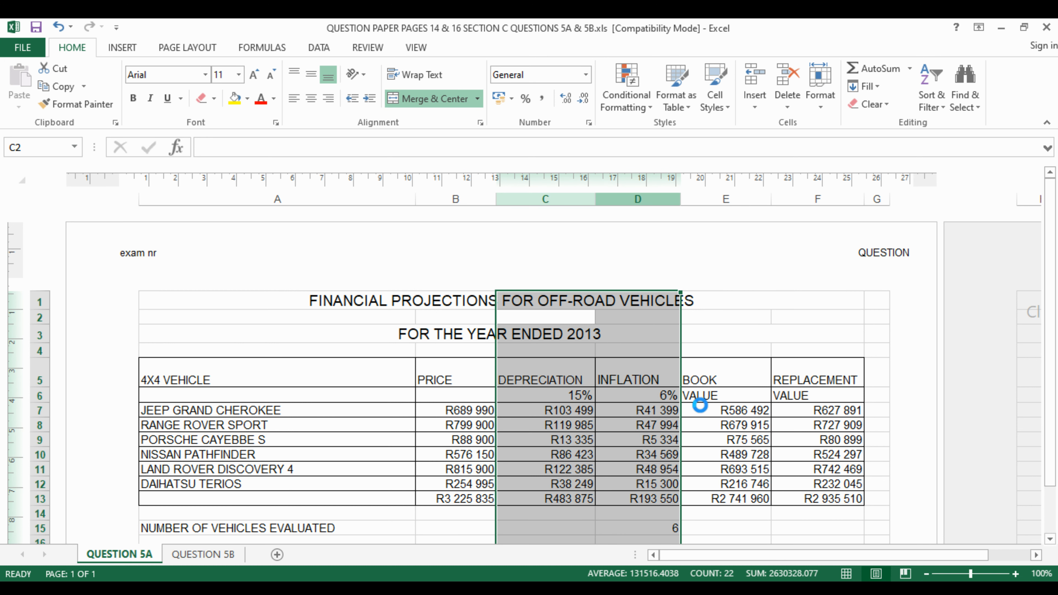
left_click(773, 396)
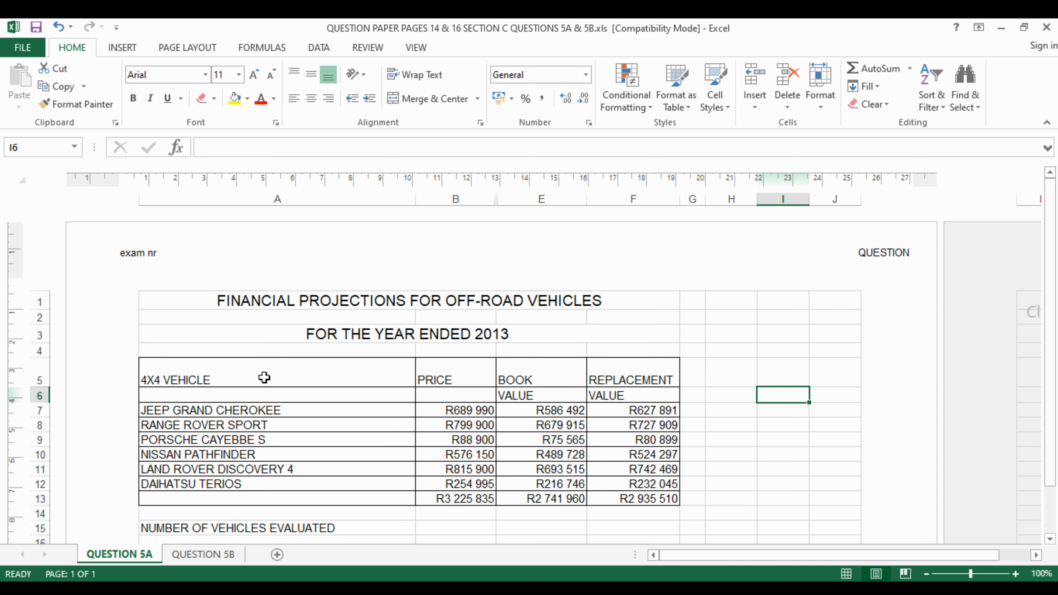
left_click_drag(262, 379, 618, 480)
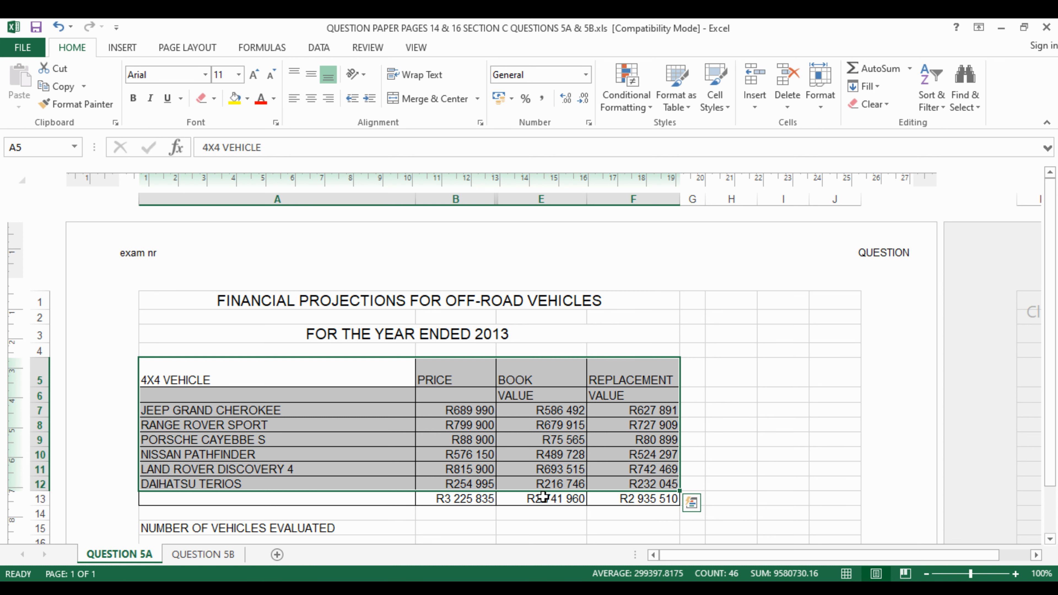
left_click(791, 483)
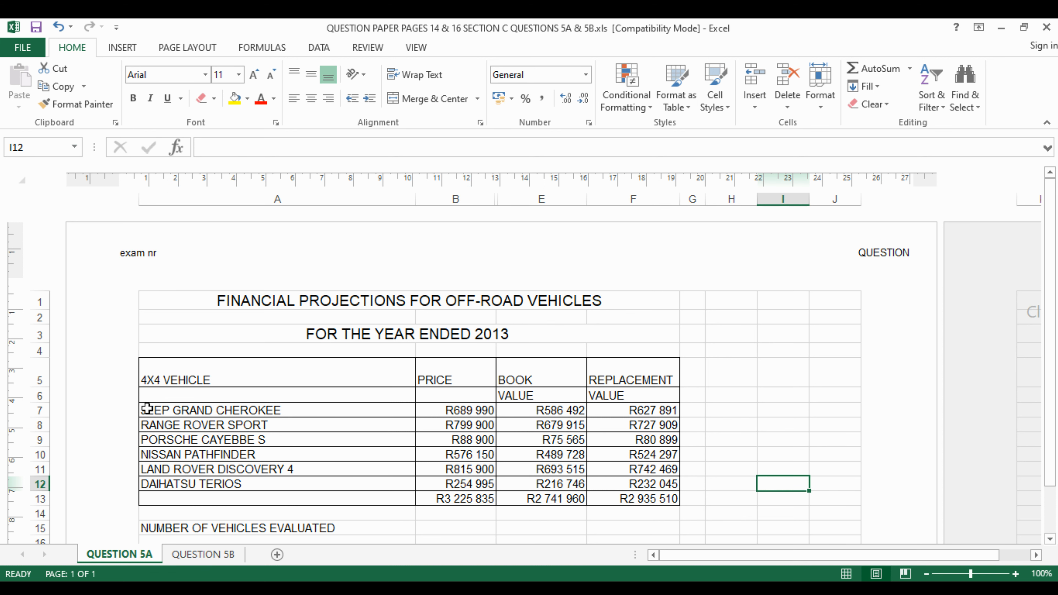
Hide row 6 beneath the table headings.
left_click(38, 396)
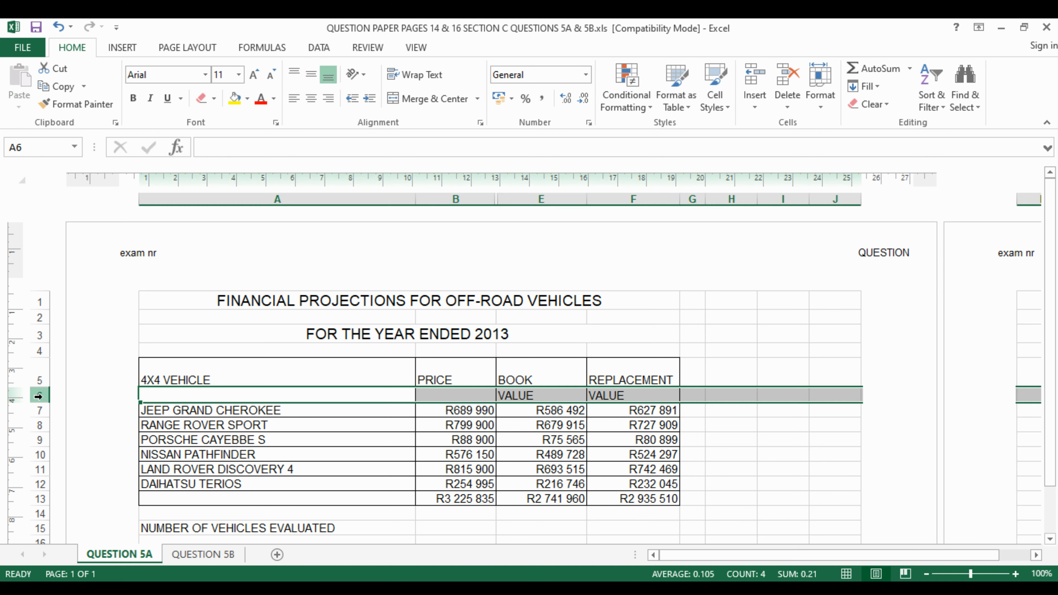
right_click(39, 396)
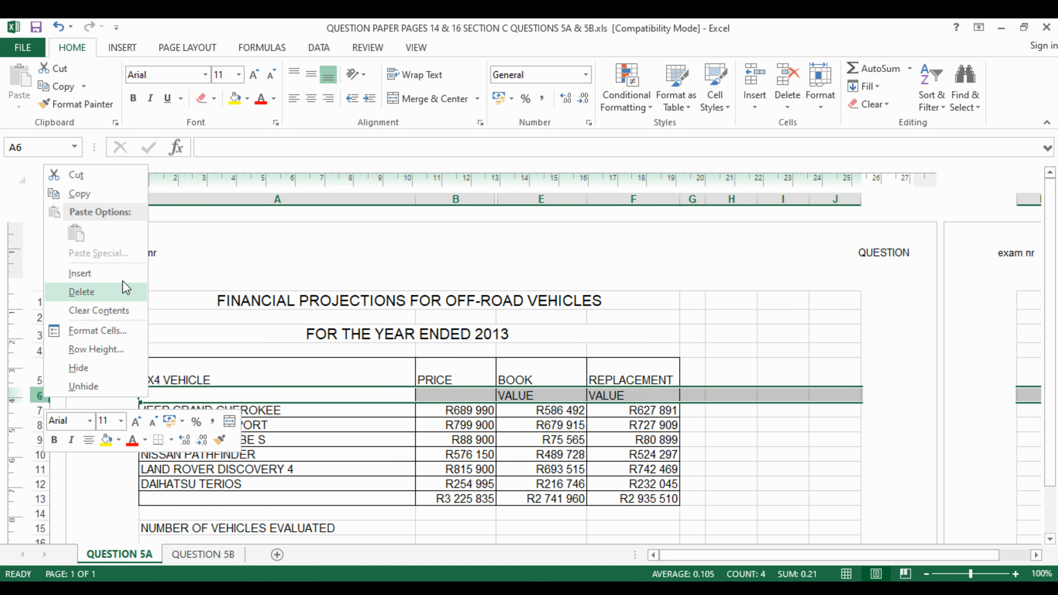
left_click(125, 369)
left_click(359, 425)
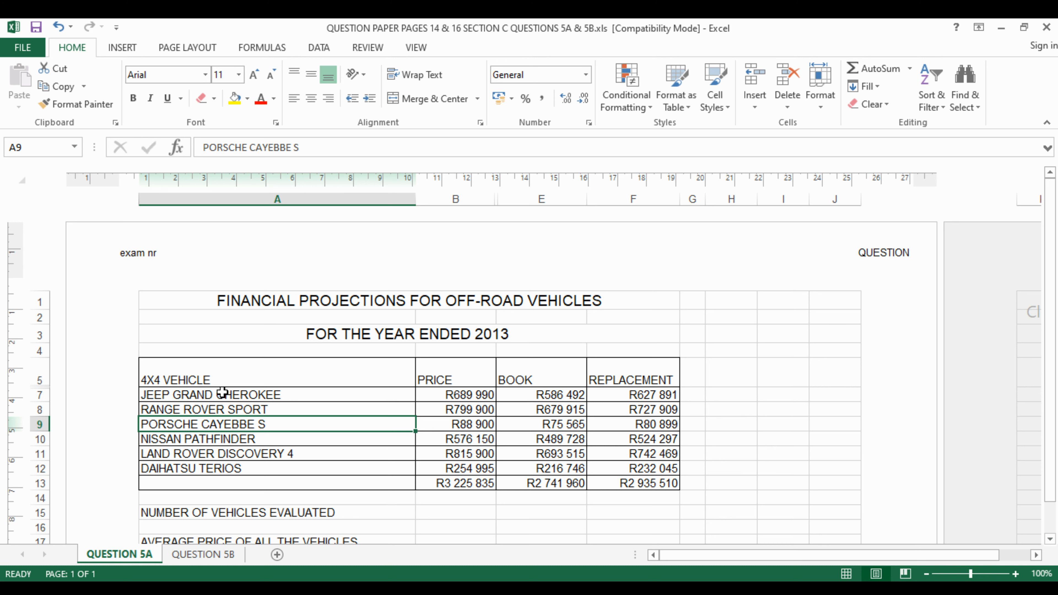
Insert a 2-D line chart from the vehicle table A5:F12, leaving out the totals row, and reposition it over the sheet.
left_click_drag(219, 378, 648, 466)
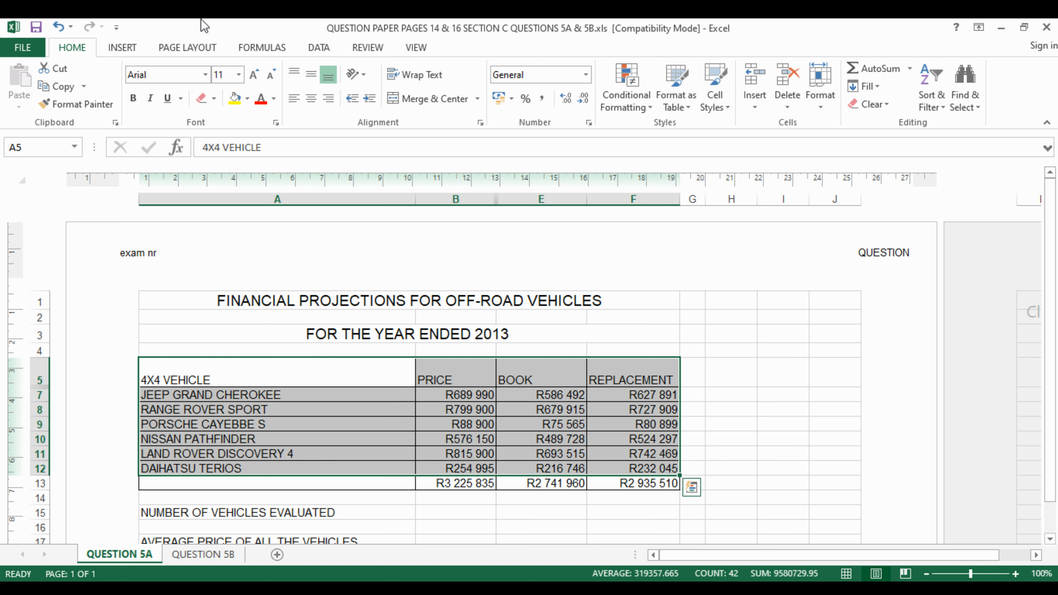
left_click(121, 48)
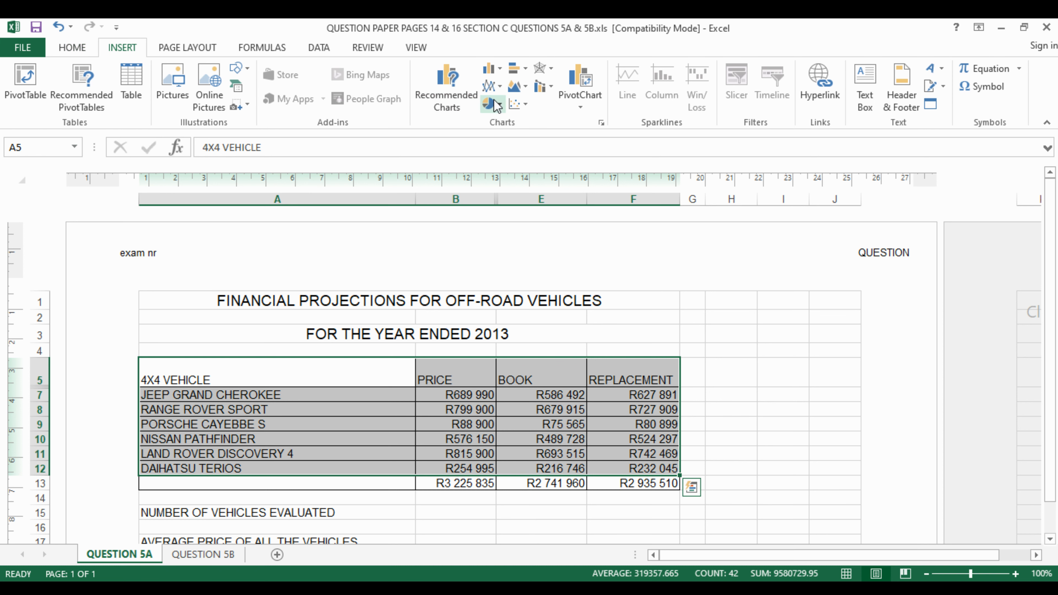
left_click(502, 91)
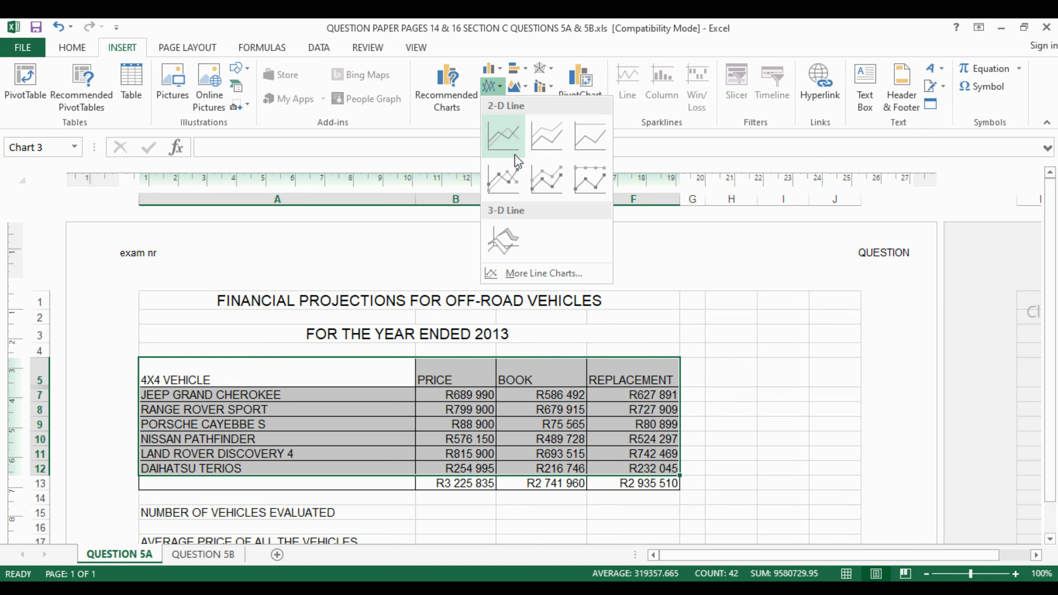
left_click(500, 155)
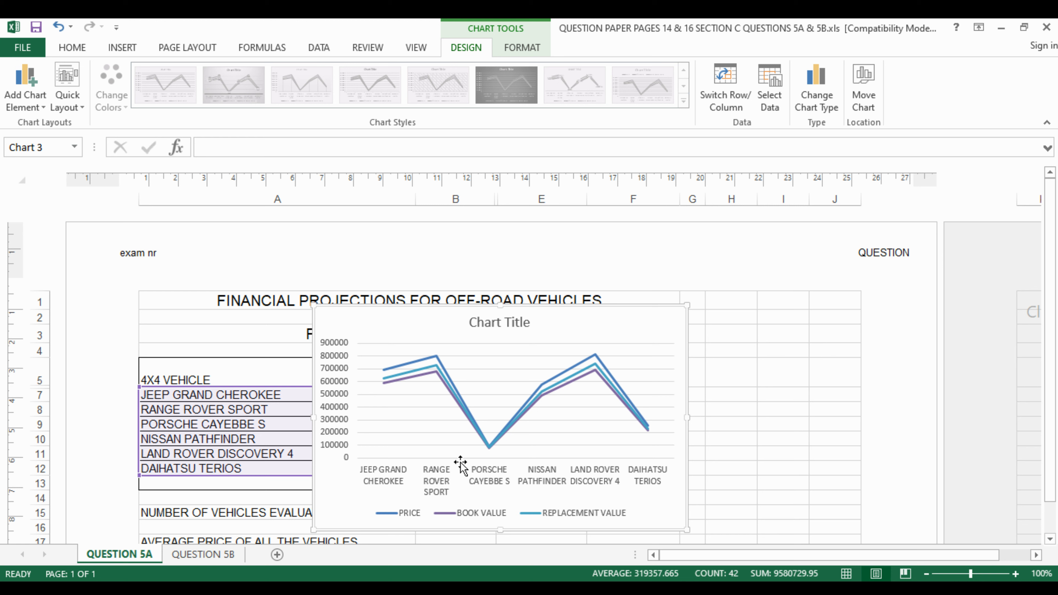
left_click_drag(571, 336, 739, 264)
left_click_drag(573, 322, 675, 297)
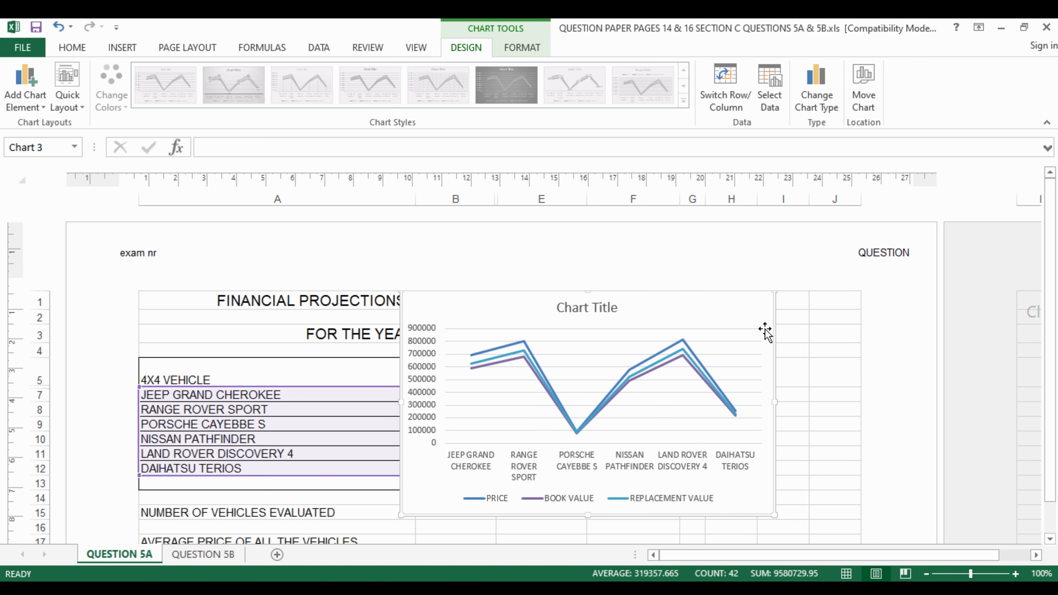
Delete the line chart from the QUESTION 5A sheet.
left_click(747, 333)
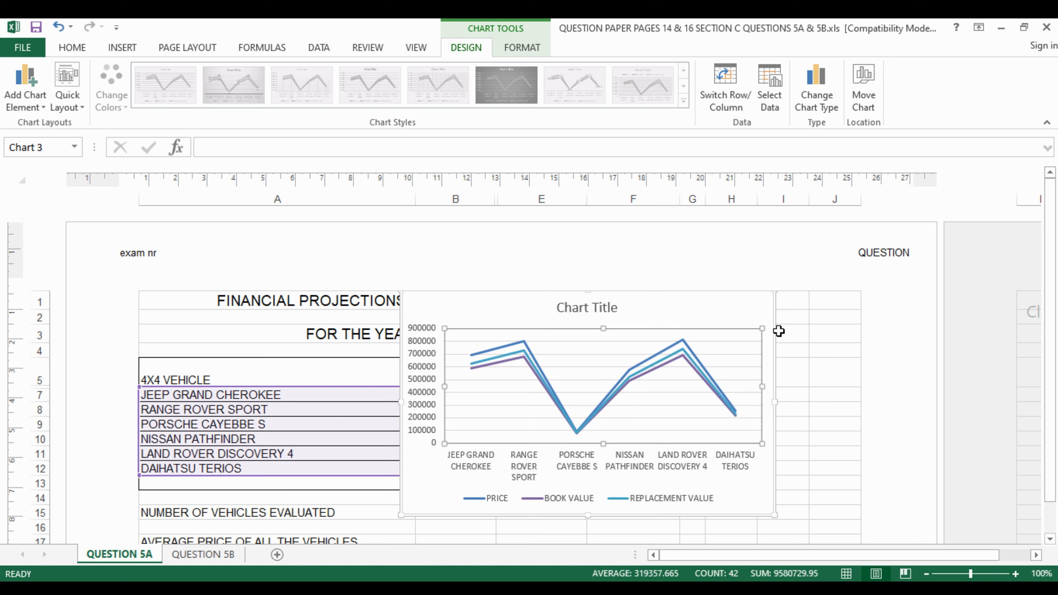
left_click(755, 315)
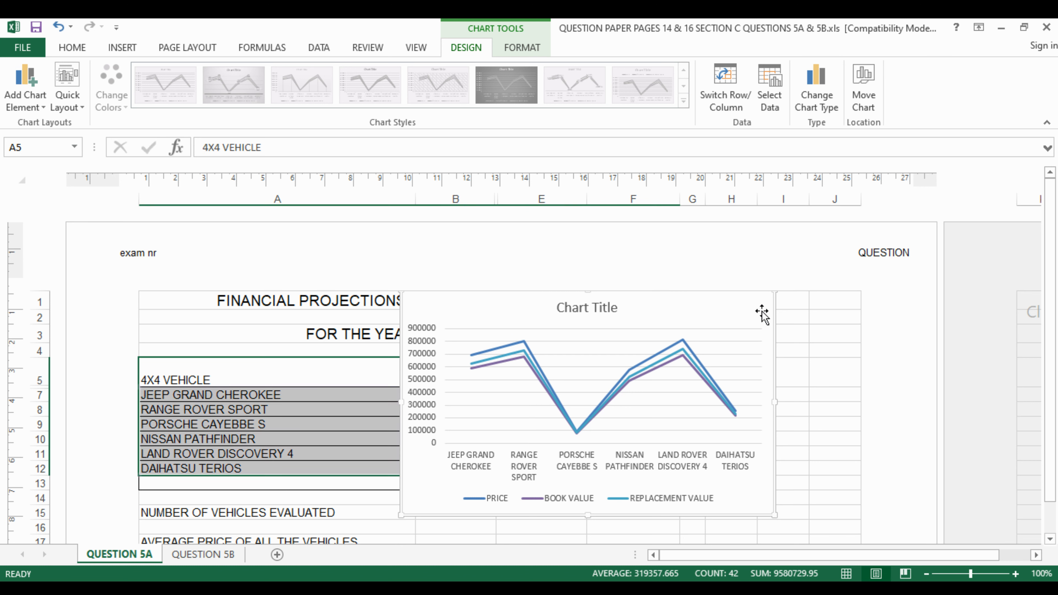
key("Delete")
left_click(704, 370)
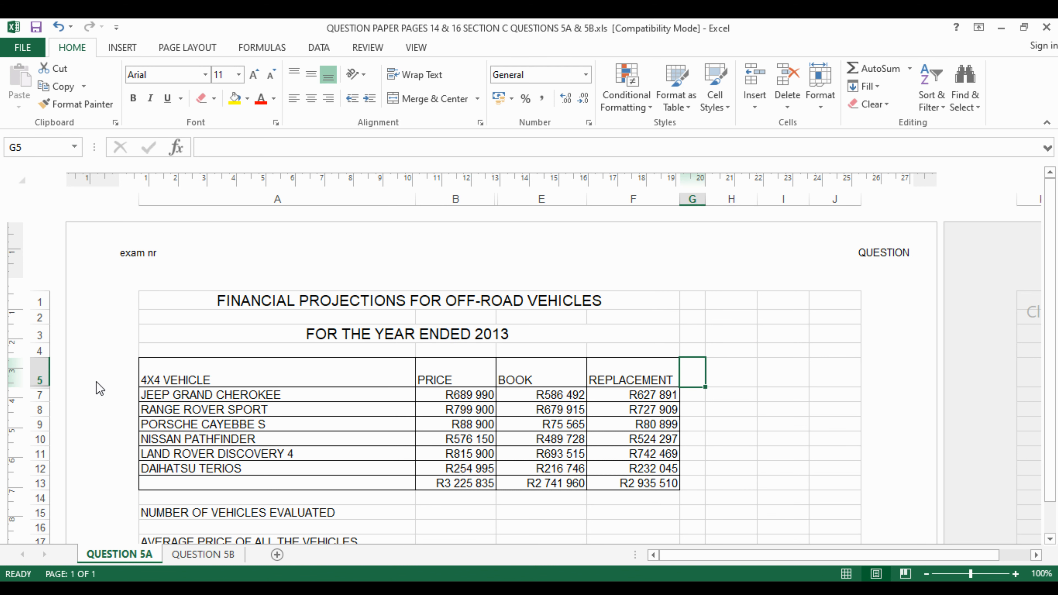
Create a 2-D line chart from the vehicle names and the price, book value and replacement value data in A5:F12.
mouse_move(238, 376)
left_mouse_down()
mouse_move(633, 376)
mouse_move(655, 463)
left_mouse_up()
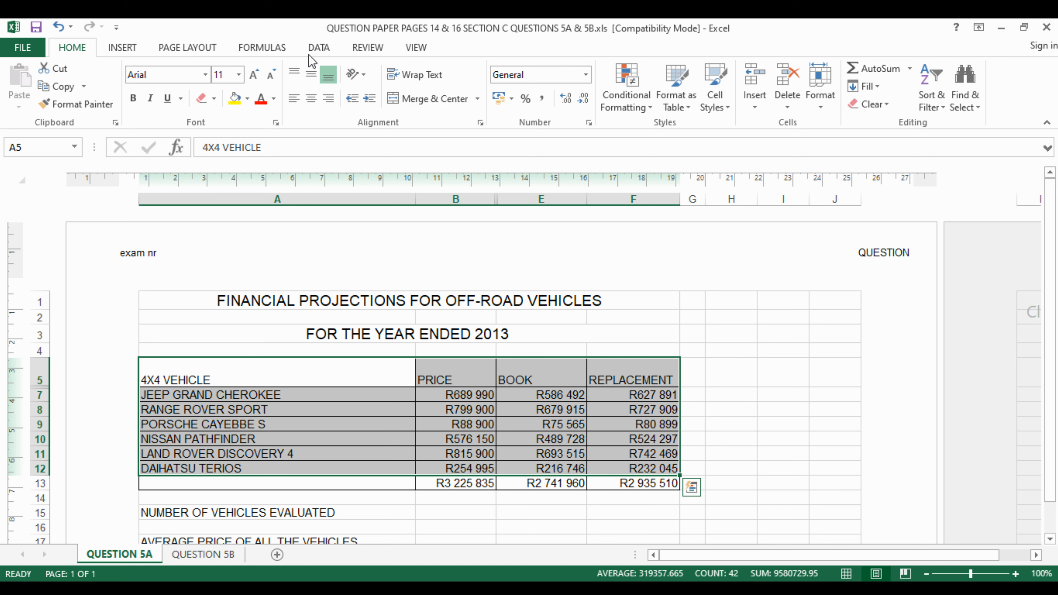
left_click(123, 48)
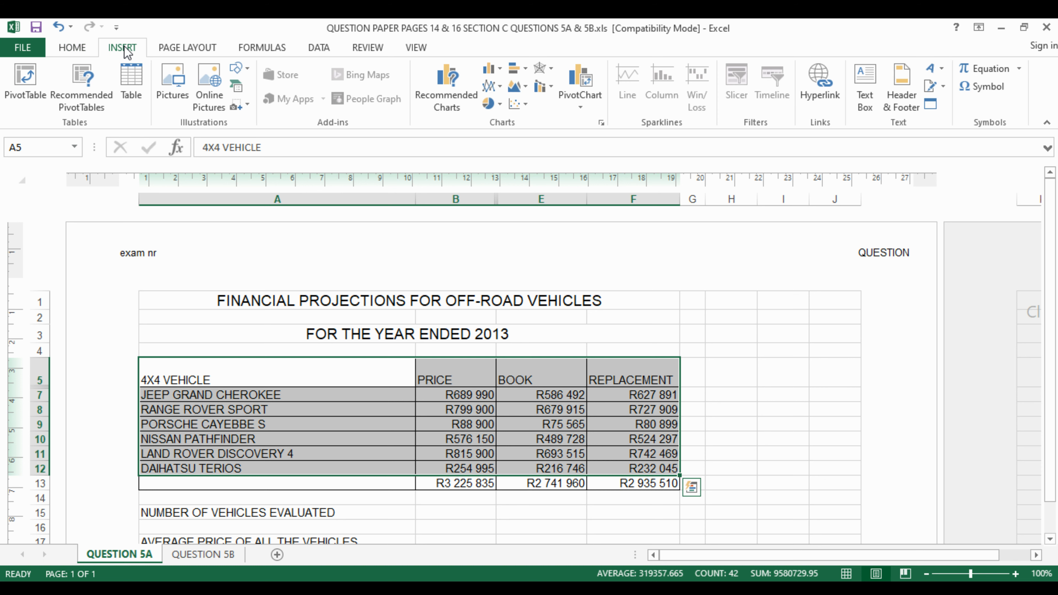
left_click(501, 85)
left_click(508, 142)
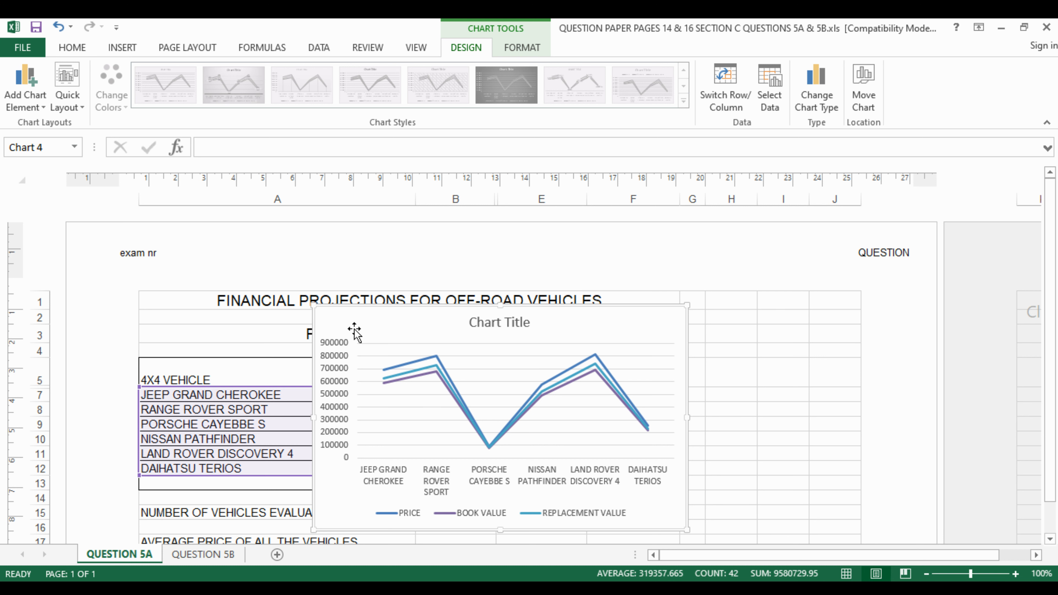
Enlarge the line chart to about 17.2 cm wide and 11.1 cm high.
left_click_drag(315, 303, 232, 234)
scroll(666, 404, "down", 4)
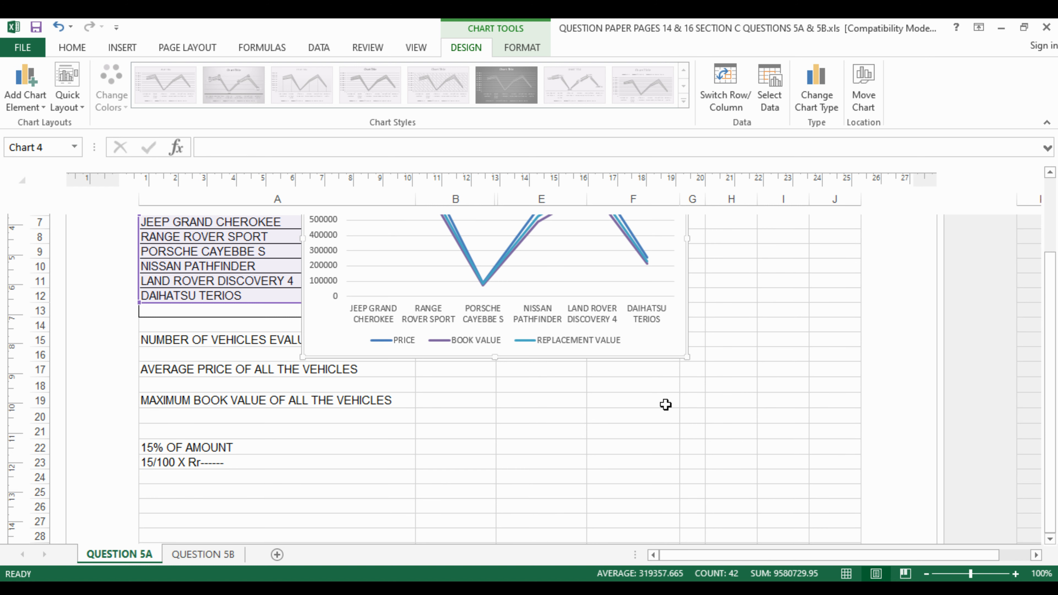
left_click_drag(686, 357, 826, 454)
scroll(810, 408, "up", 4)
scroll(811, 408, "down", 3)
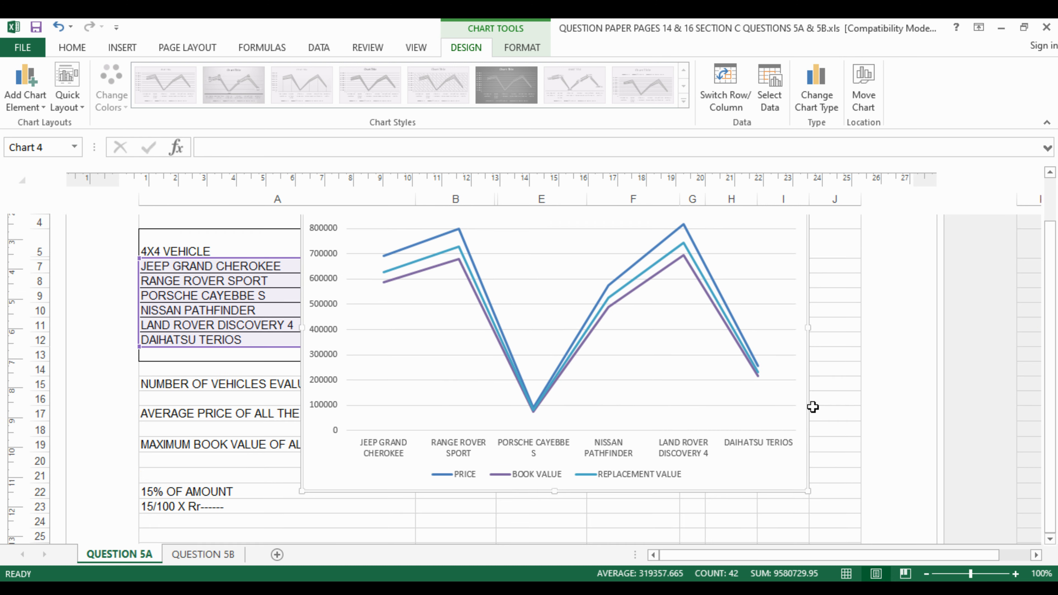
scroll(810, 406, "up", 3)
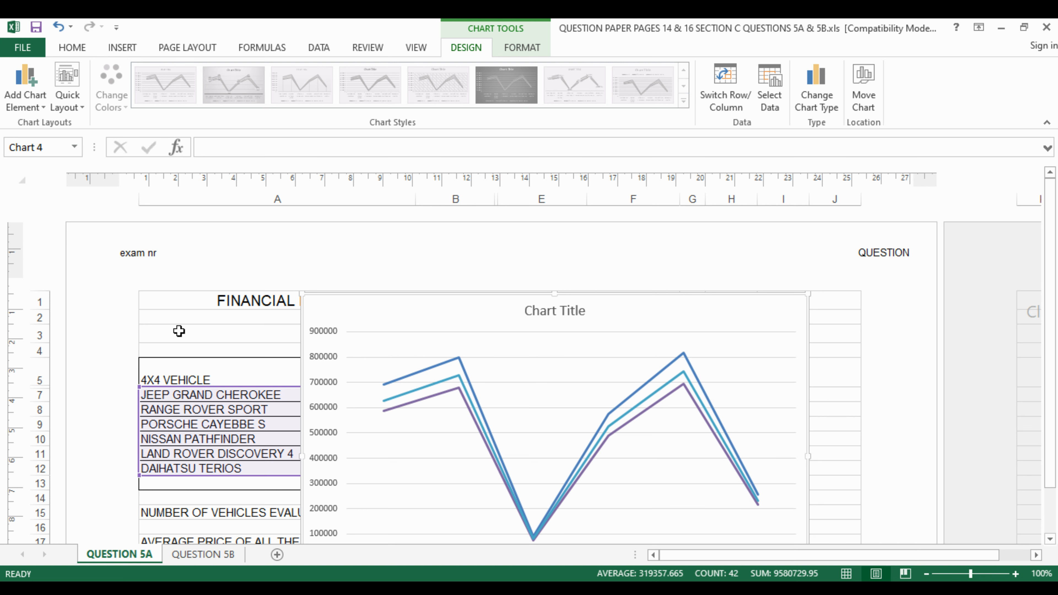
left_click(172, 316)
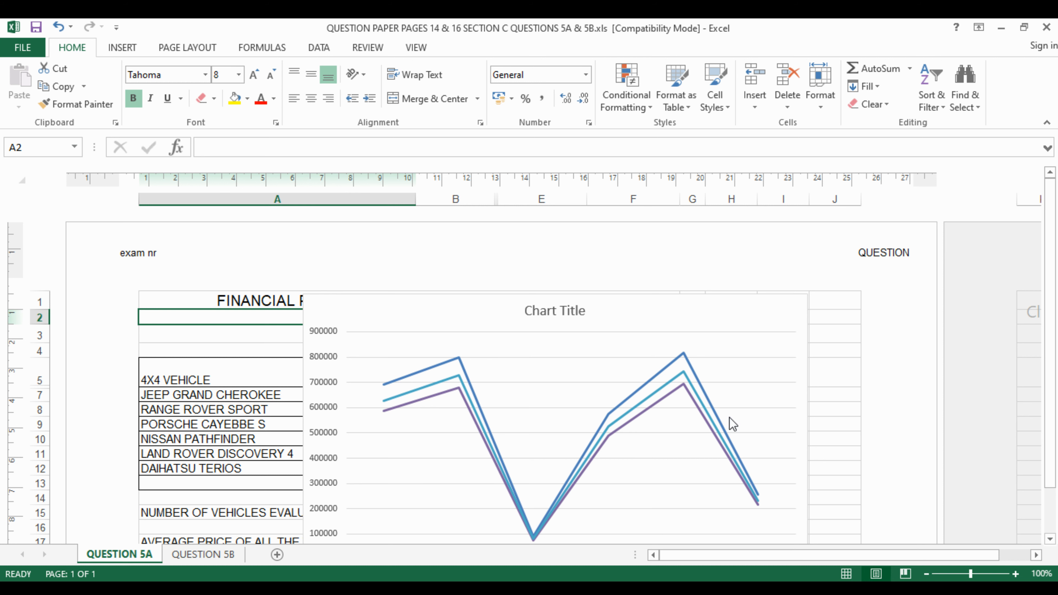
left_click(483, 325)
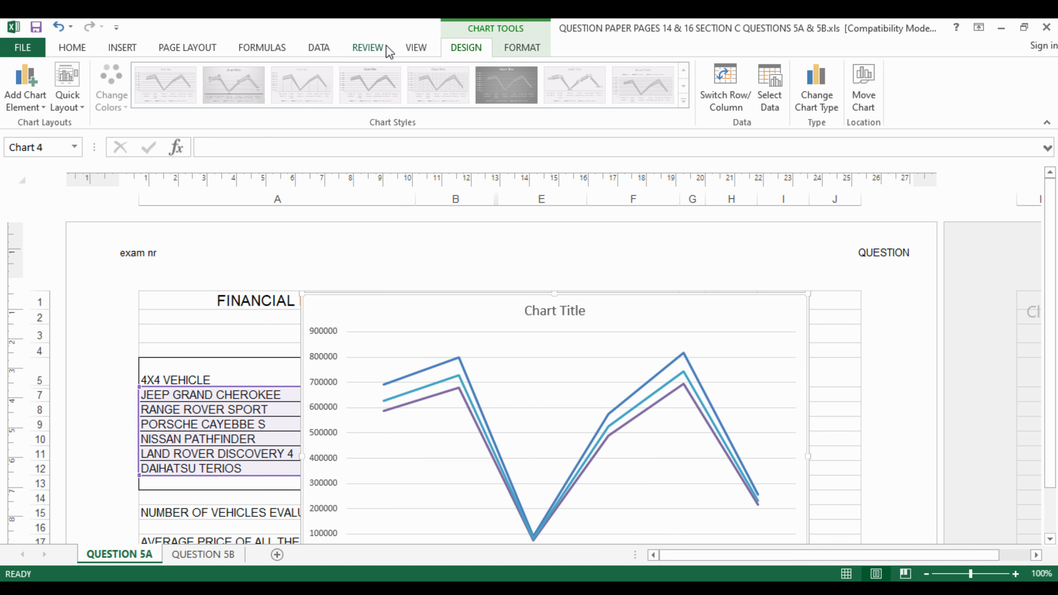
left_click(525, 48)
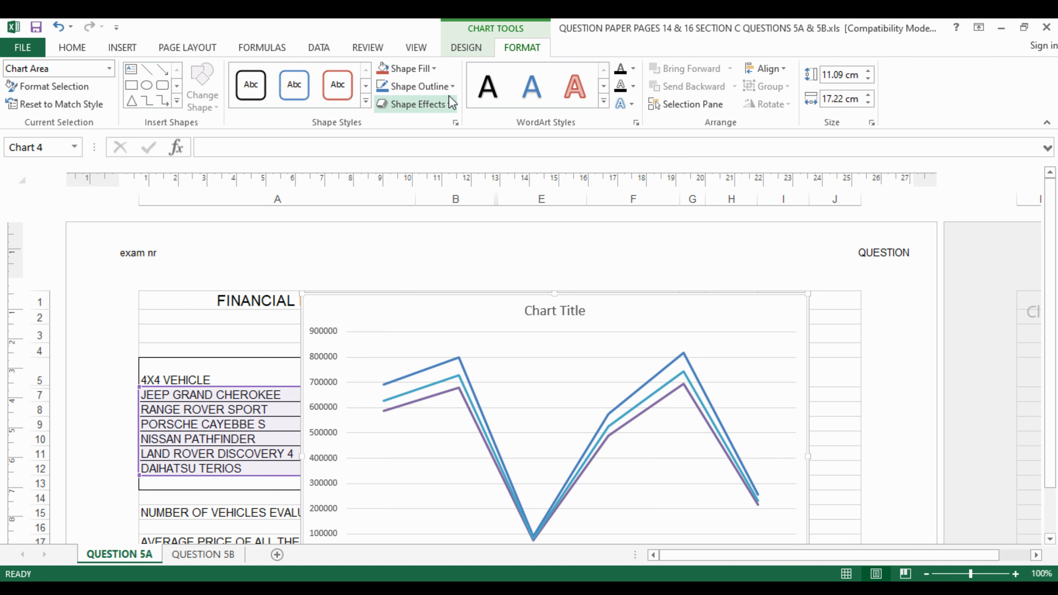
left_click(156, 327)
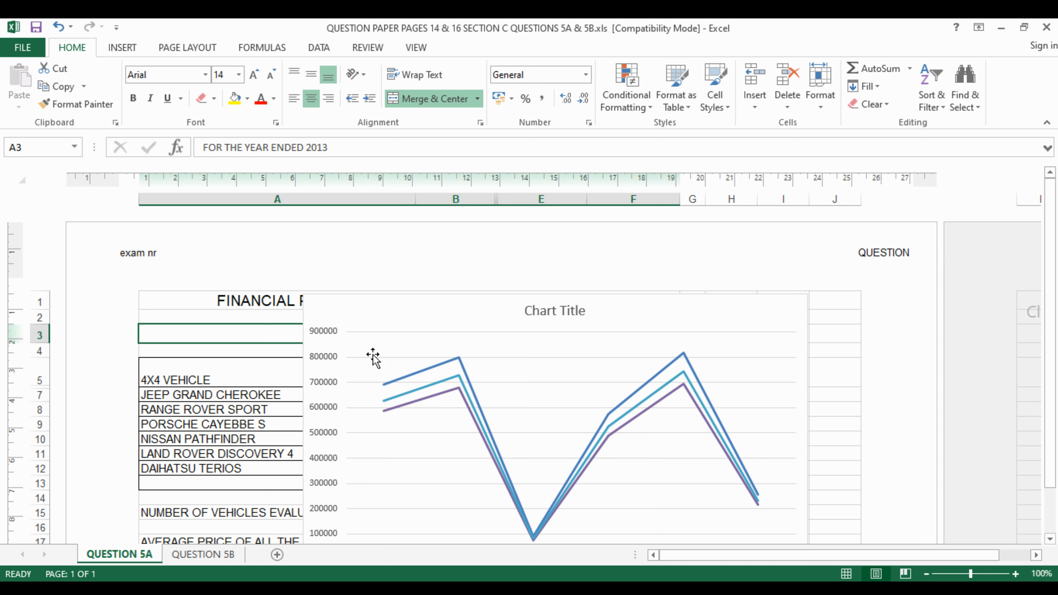
left_click(523, 357)
left_click(522, 312)
left_click(443, 300)
Clear the placeholder text from the line chart's title.
left_click(474, 52)
left_click(550, 310)
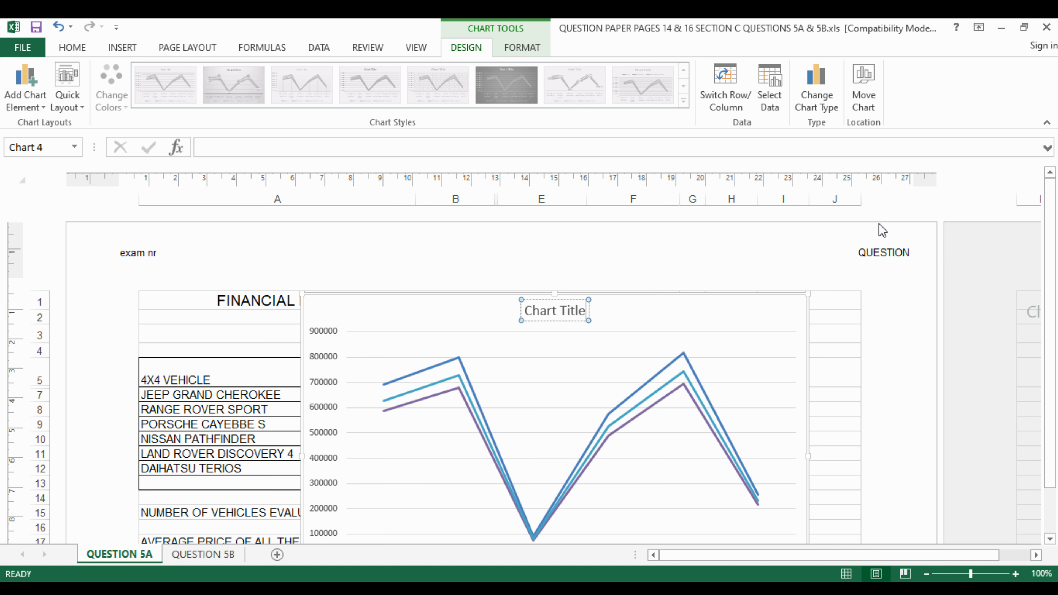
key("BackSpace")
key("BackSpace")
key("BackSpace")
key("BackSpace")
key("BackSpace")
key("BackSpace")
key("BackSpace")
key("BackSpace")
key("BackSpace")
key("BackSpace")
key("BackSpace")
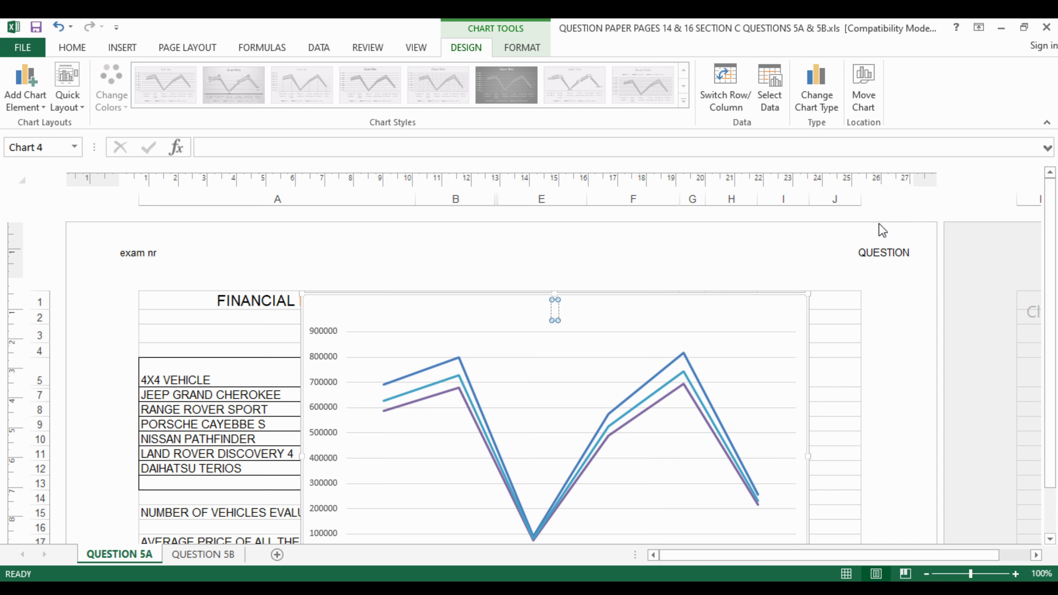
Undo the loss of the emptied chart title and place the title above the chart.
left_click(593, 350)
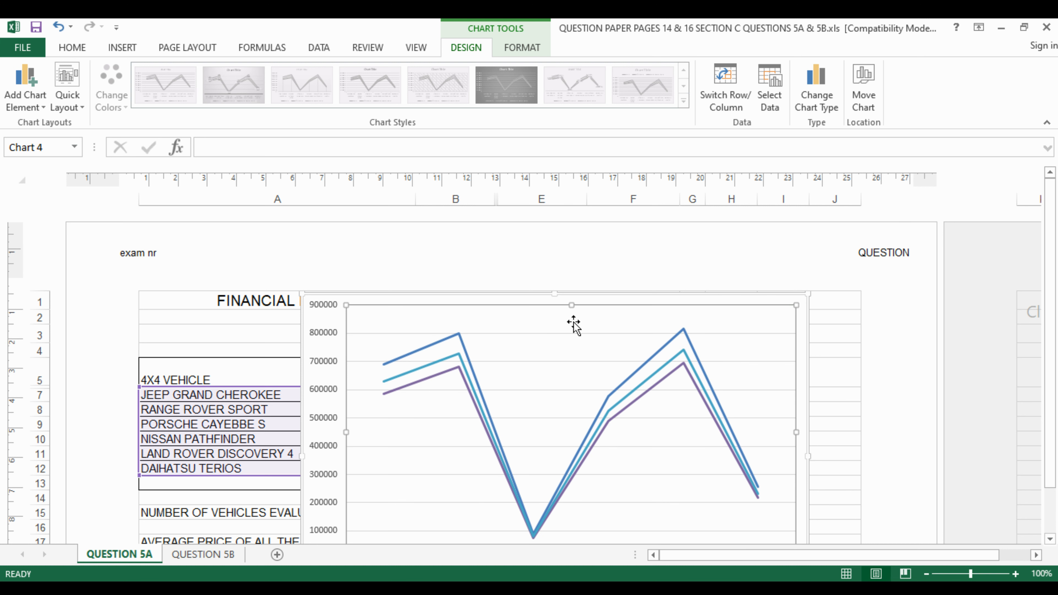
key("ctrl+z")
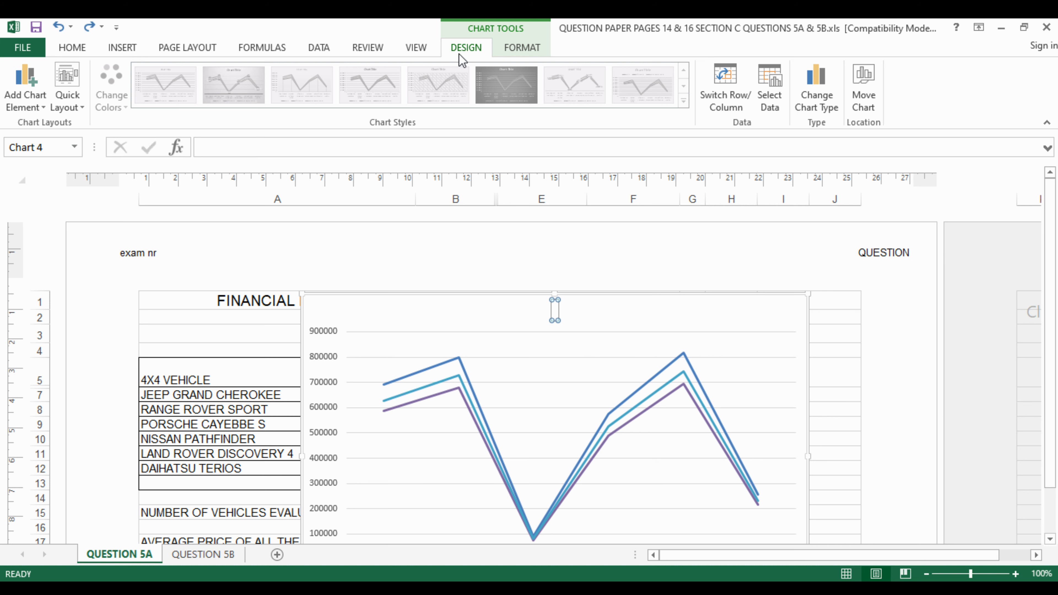
left_click(22, 108)
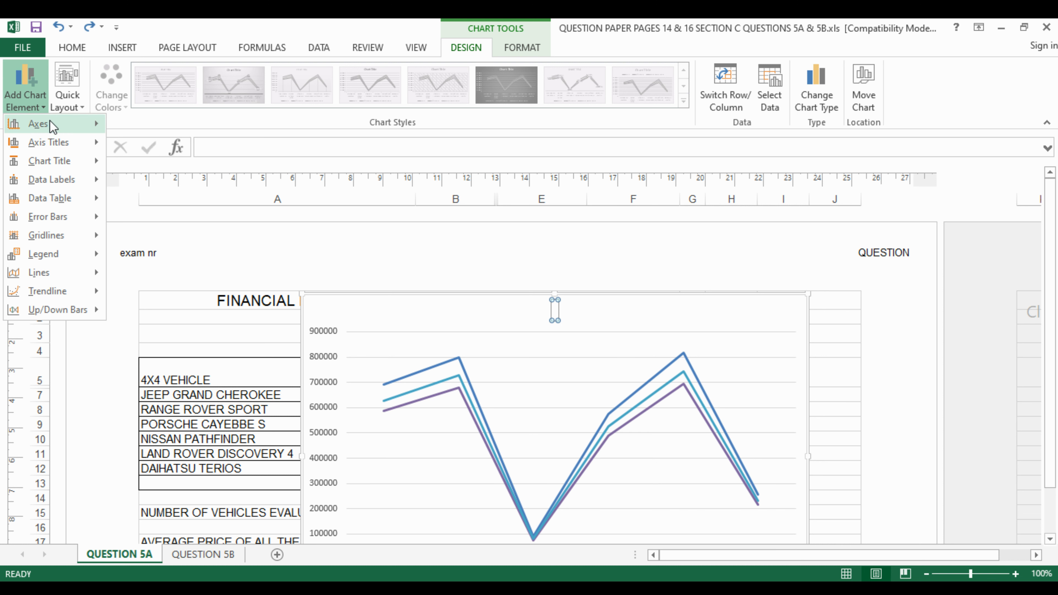
mouse_move(71, 163)
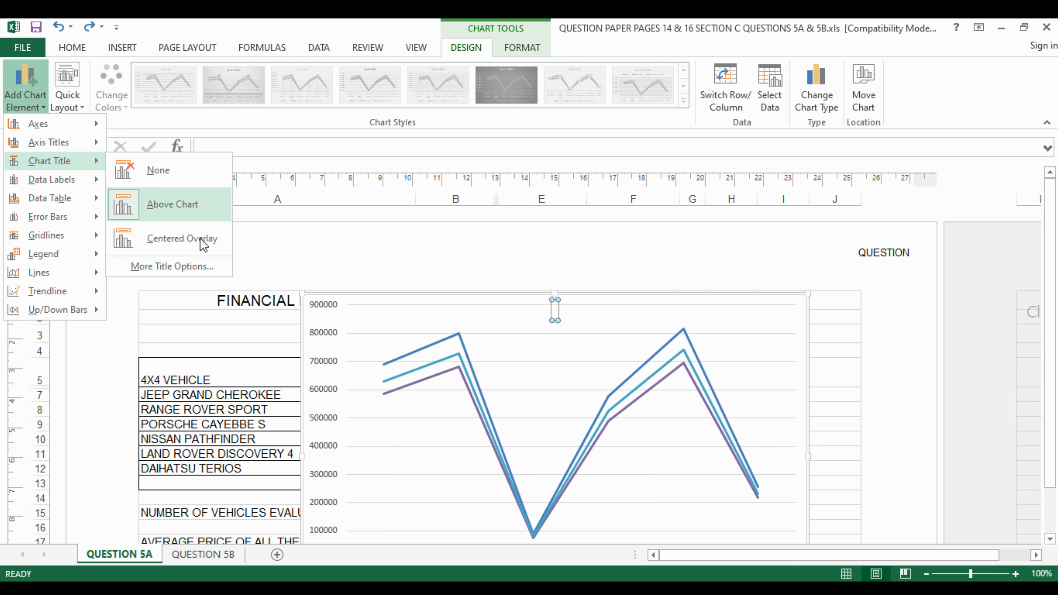
left_click(203, 212)
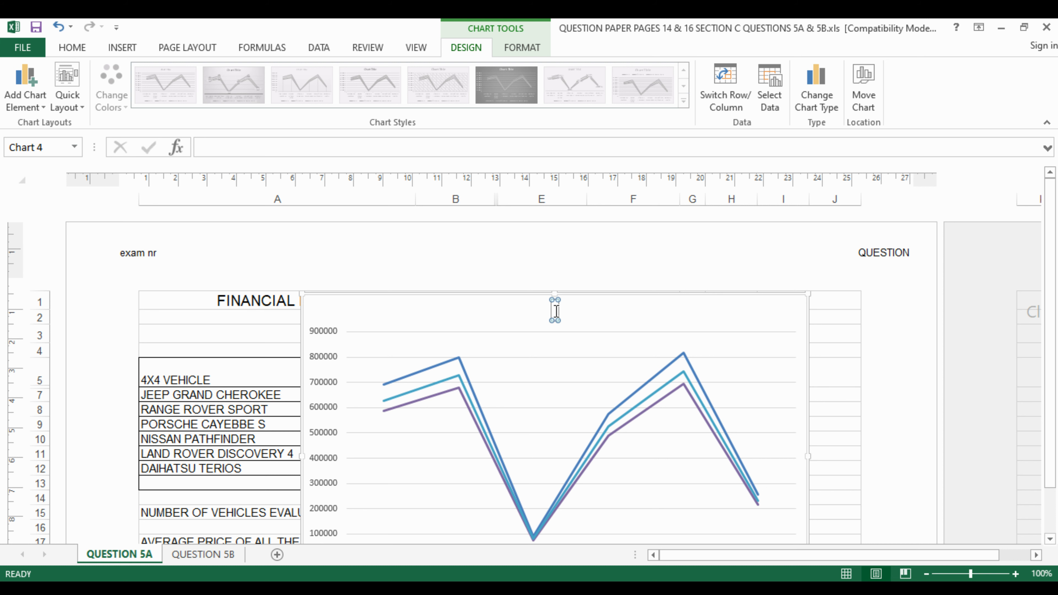
Enter "OFF ROAD" as the chart title.
type("OGG")
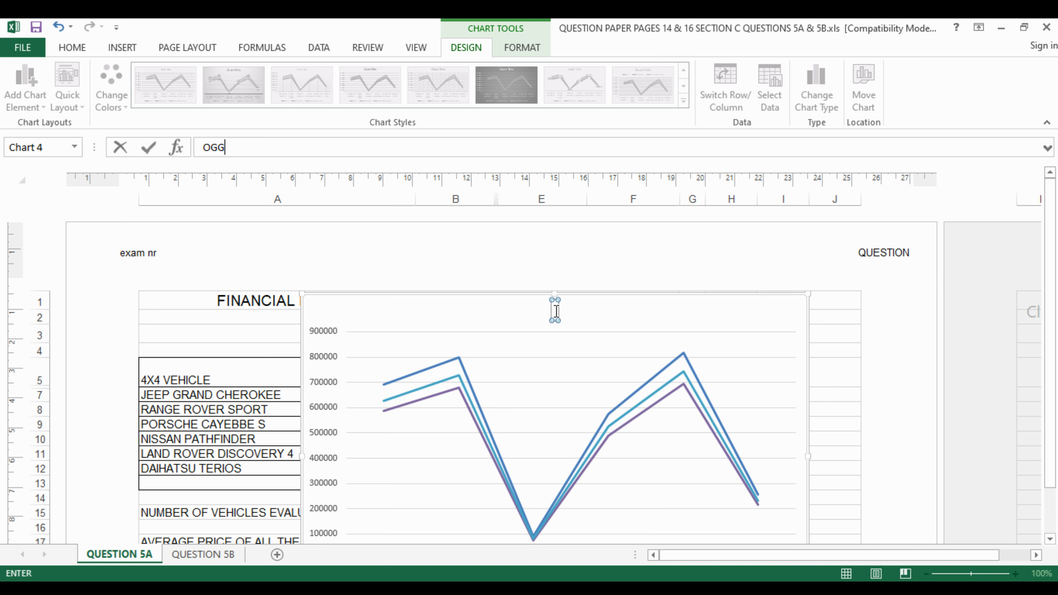
key("BackSpace")
key("BackSpace")
type("FF ROAD")
key("Return")
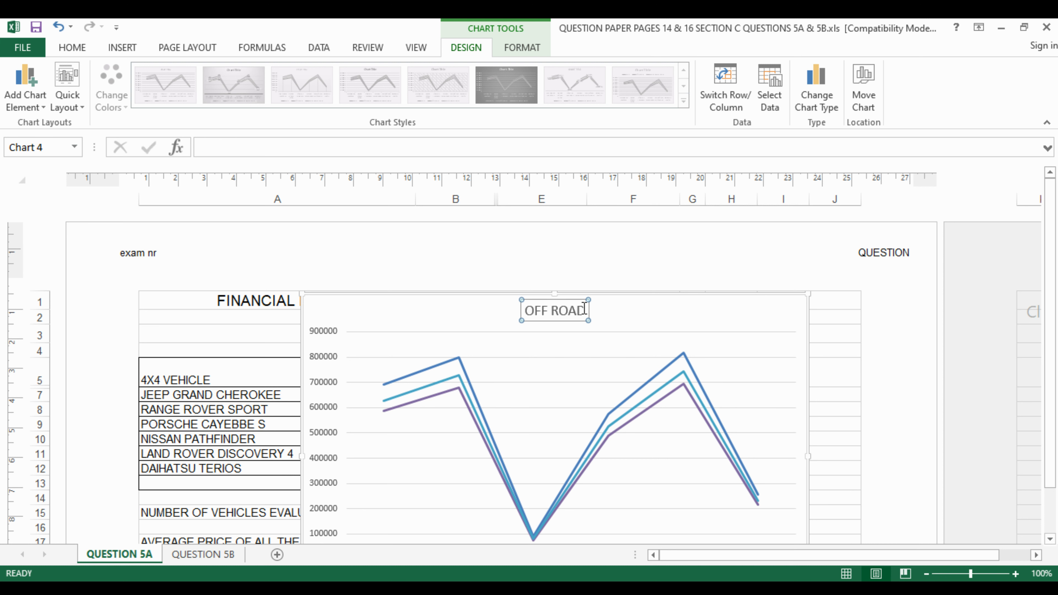
Replace the space in the chart title with a hyphen so it reads "OFF-ROAD".
left_click(567, 311)
key("BackSpace")
key("BackSpace")
key("BackSpace")
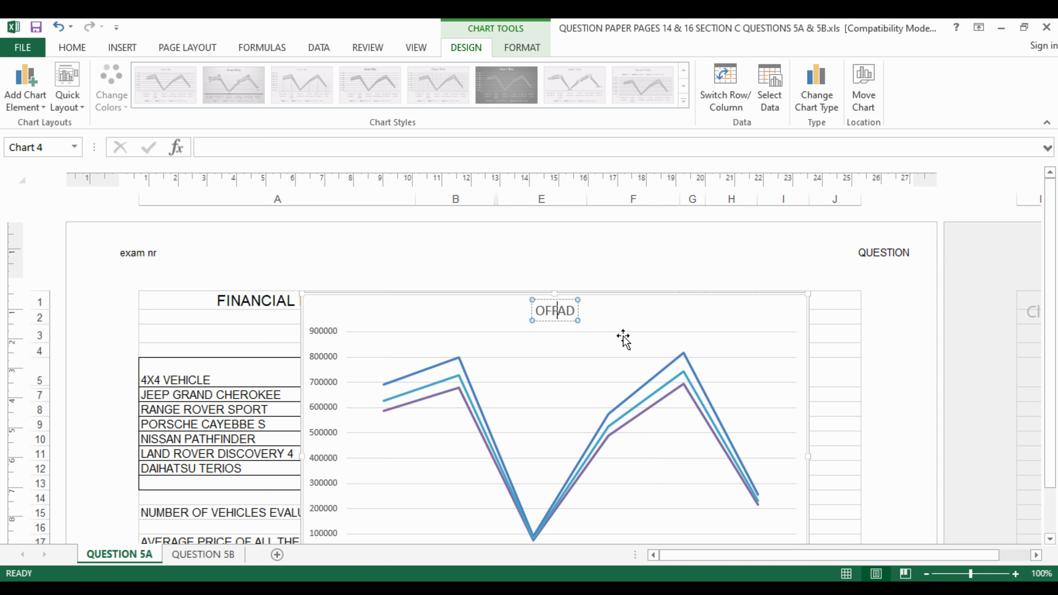
type("-RO")
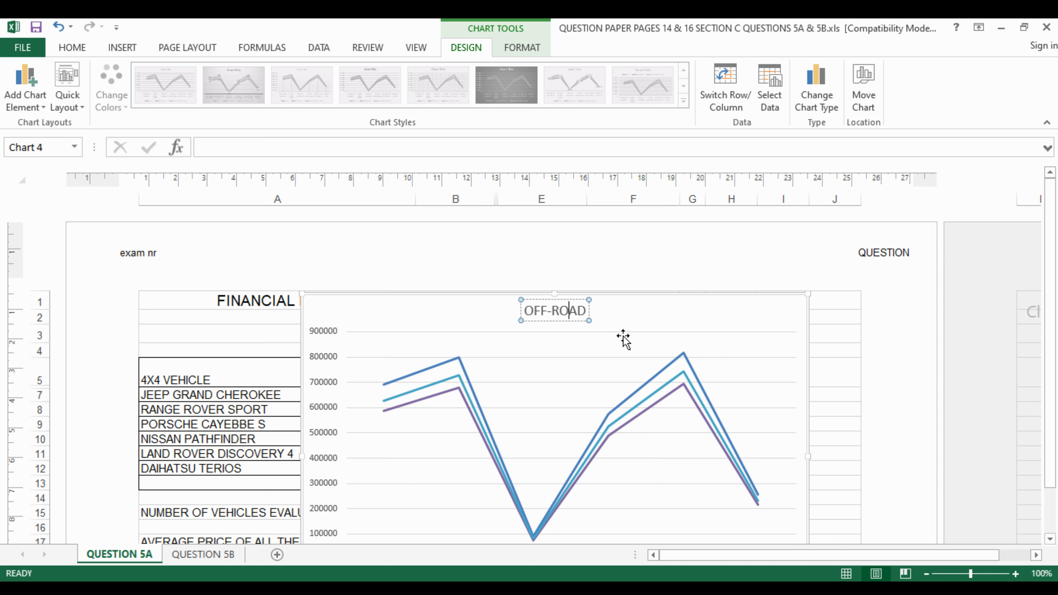
Extend the chart title to read "OFF-ROAD VEHICLES".
key("Right")
key("Right")
type("VECHI")
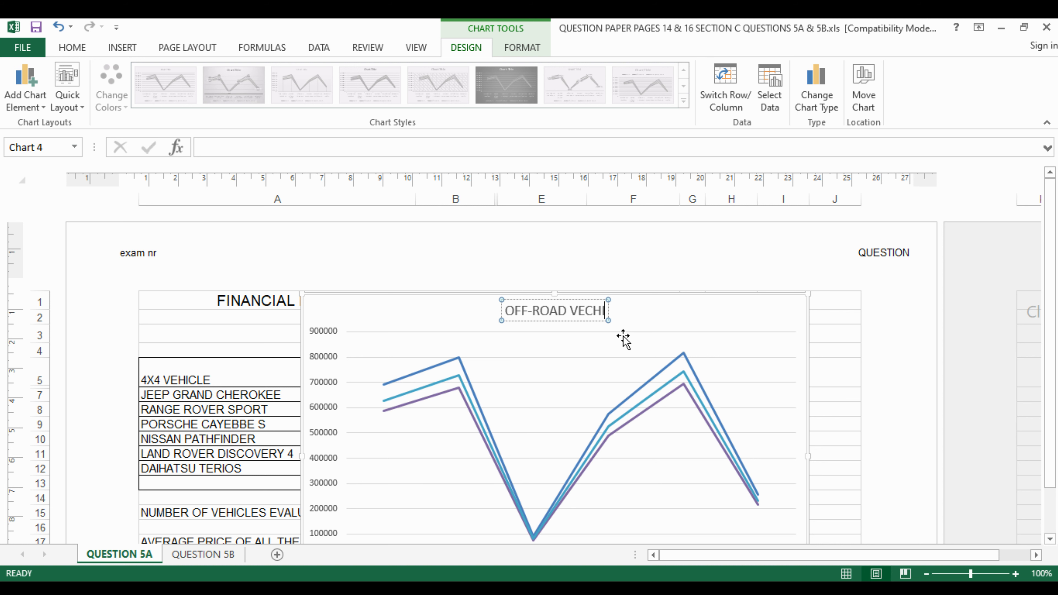
key("BackSpace")
key("BackSpace")
key("BackSpace")
type("HICLES")
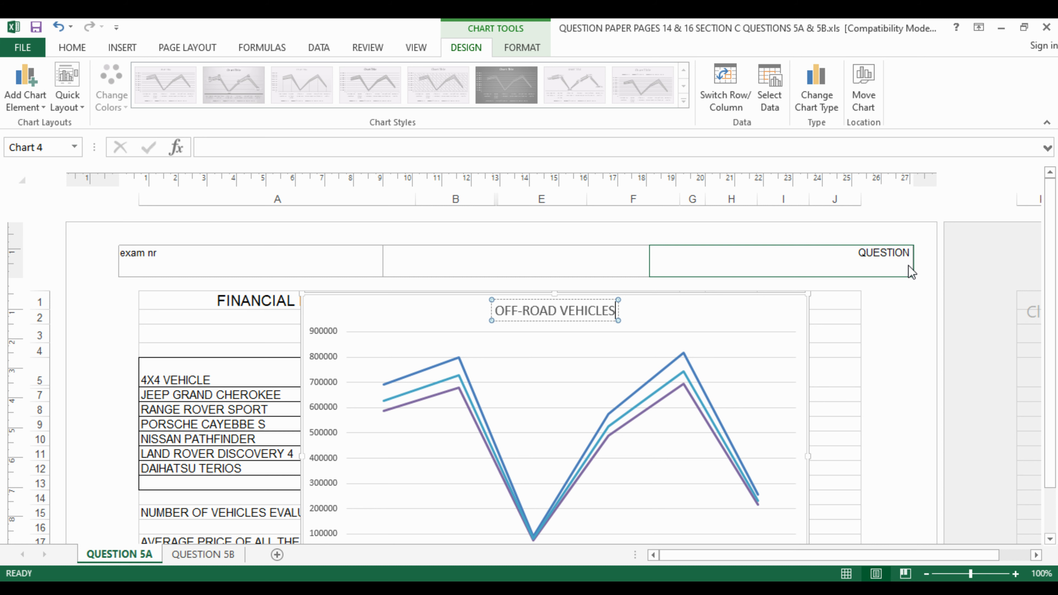
Add "YOUR NAME" and "ID" on two separate lines beneath the first line of the chart title.
key("Return")
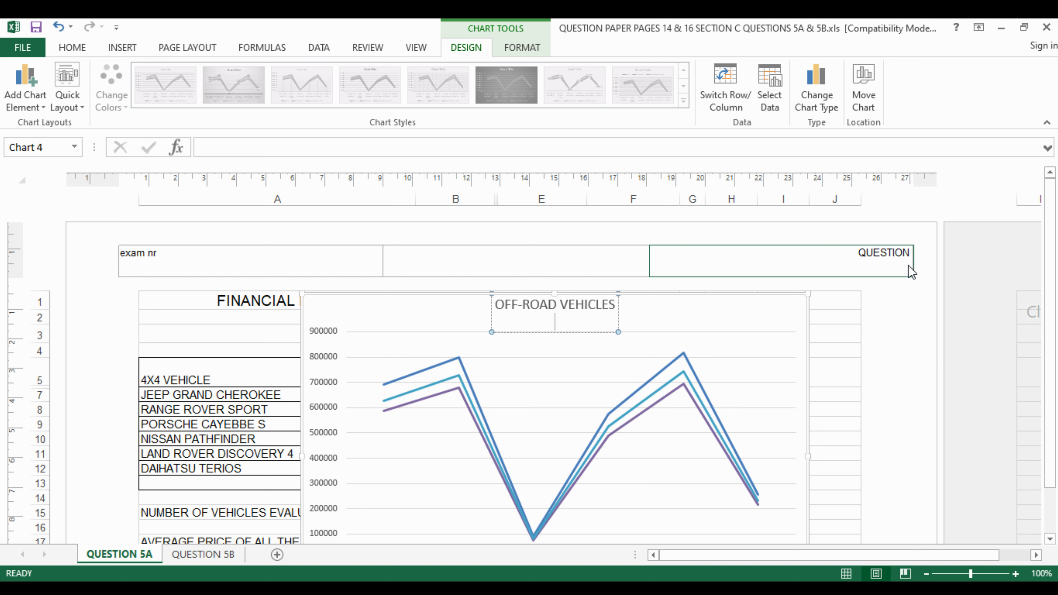
type("YOUR NAME")
key("Return")
type("ID")
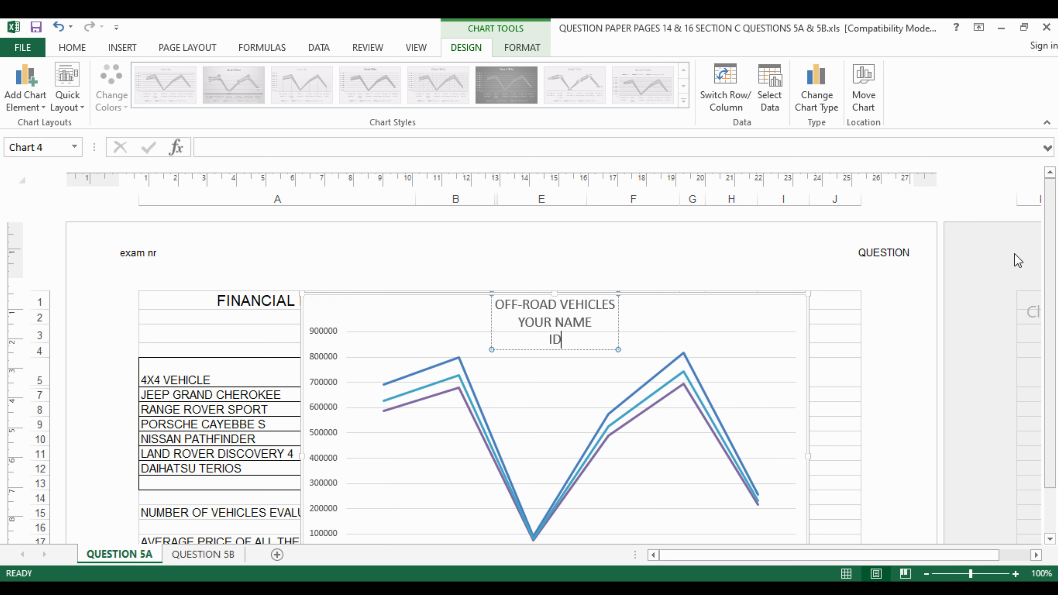
left_click(745, 329)
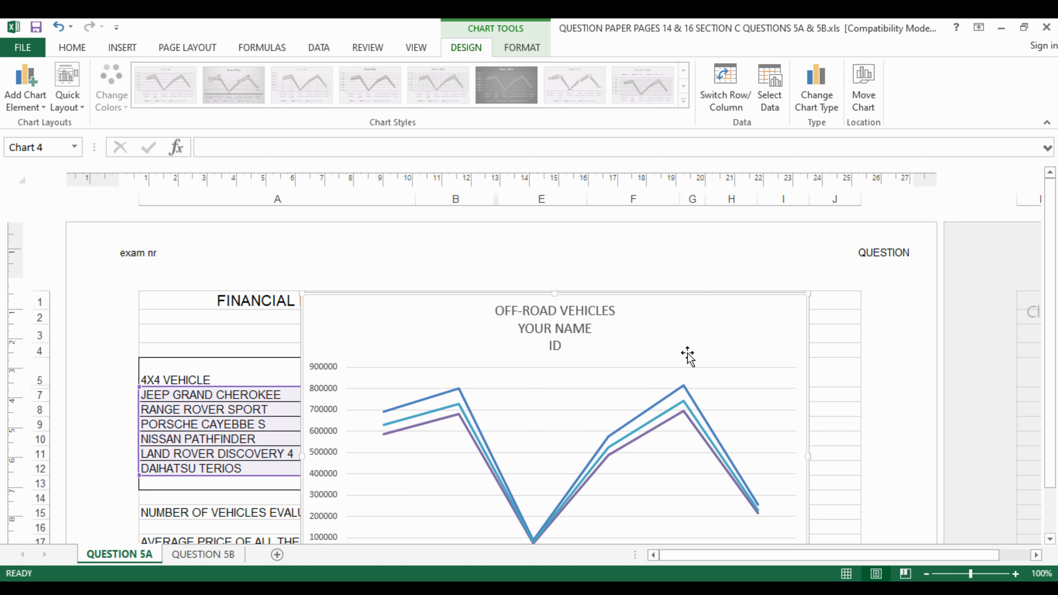
scroll(659, 333, "down", 3)
scroll(603, 320, "up", 3)
left_click(583, 314)
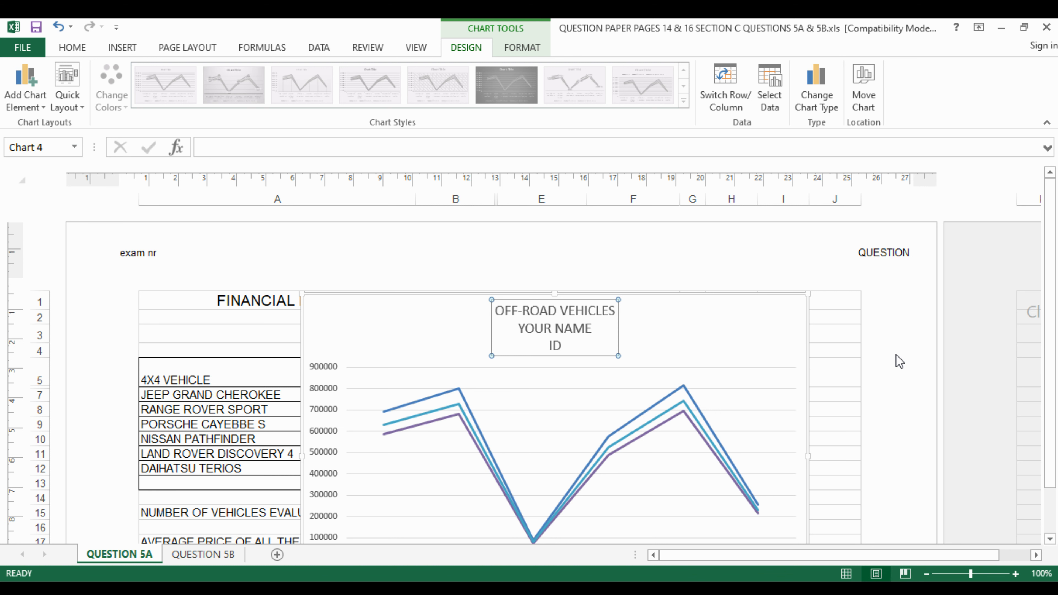
scroll(827, 407, "down", 3)
scroll(824, 403, "up", 3)
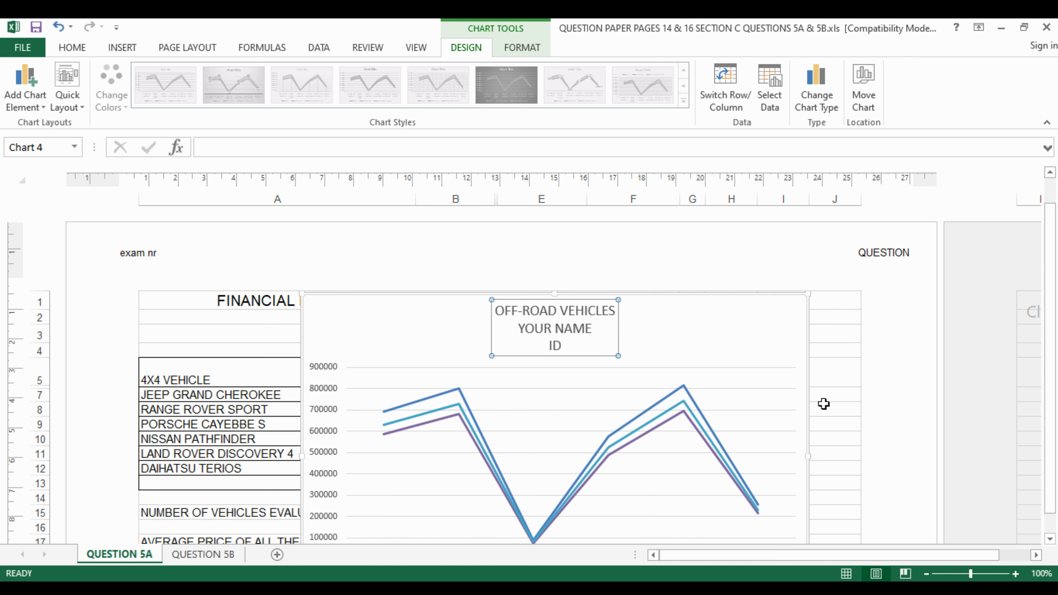
left_click(606, 325)
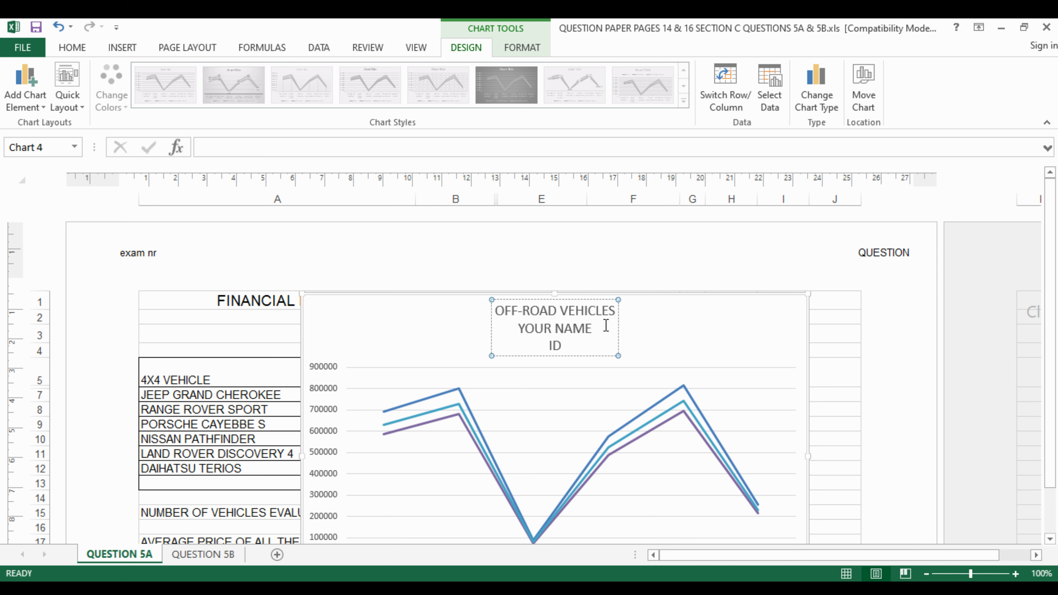
left_click(573, 345)
left_click_drag(557, 338, 535, 328)
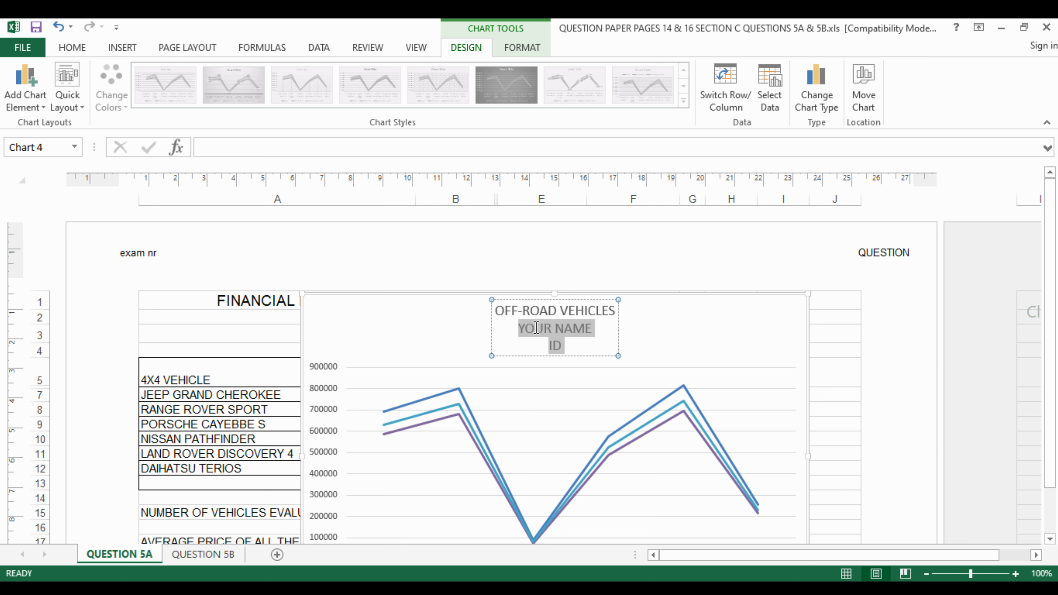
left_click(553, 345)
left_click(588, 329)
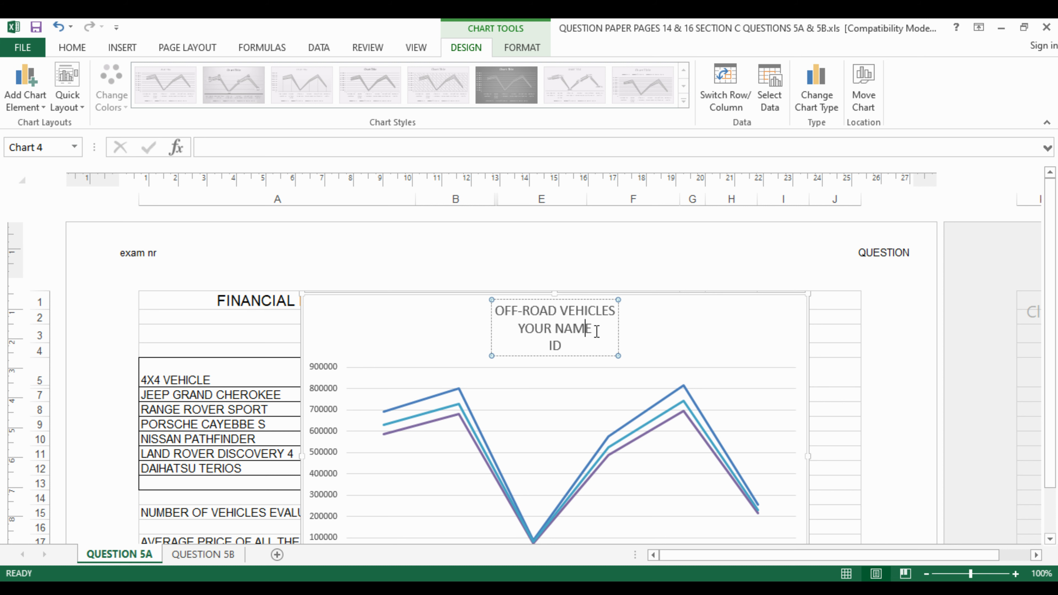
left_click_drag(565, 344, 513, 339)
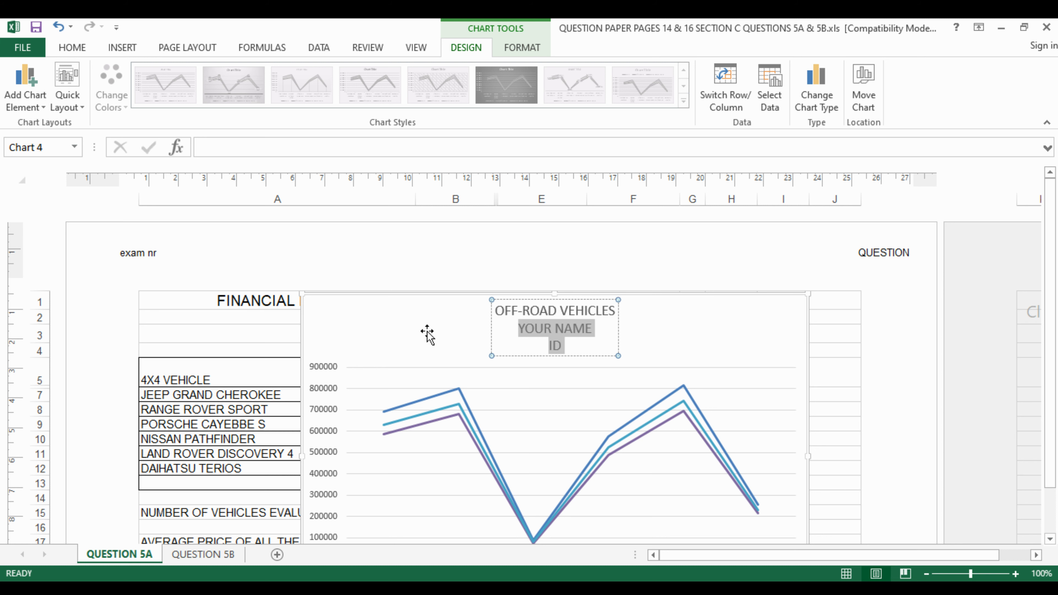
left_click(416, 333)
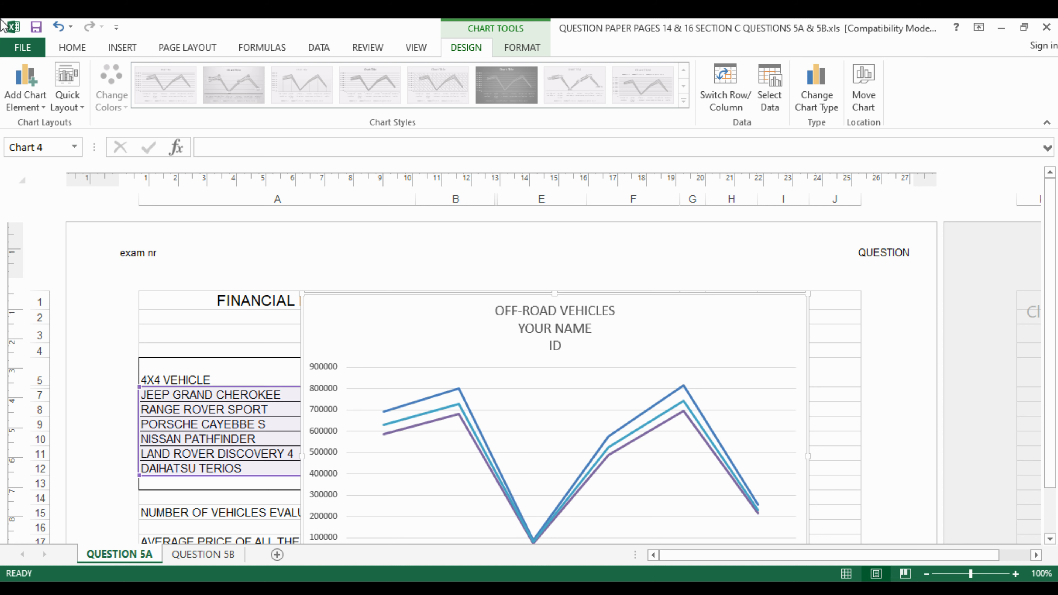
Turn off the primary horizontal axis of the off-road vehicles line chart.
left_click(35, 108)
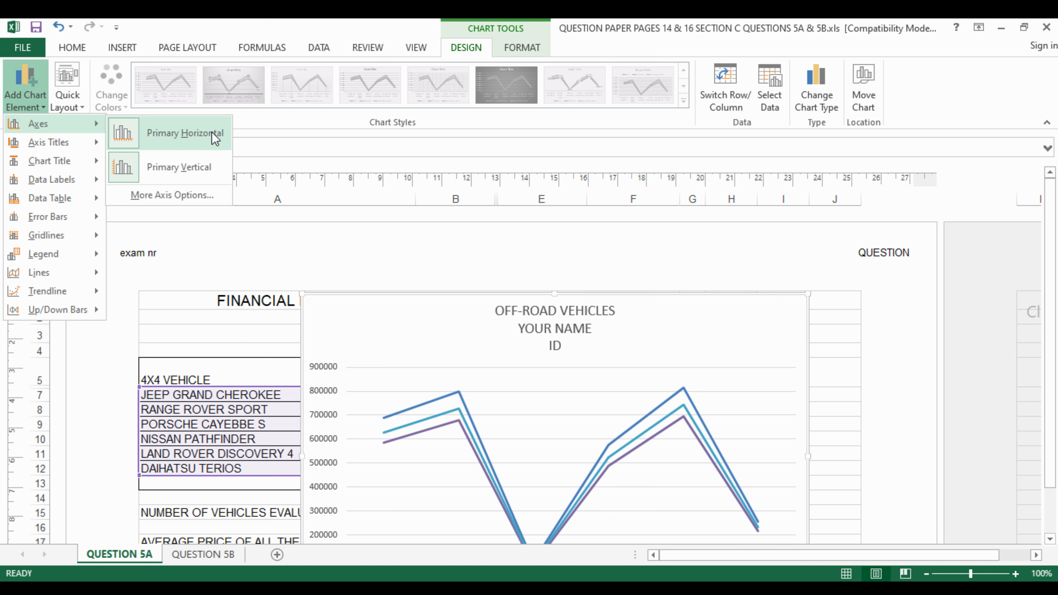
left_click(211, 131)
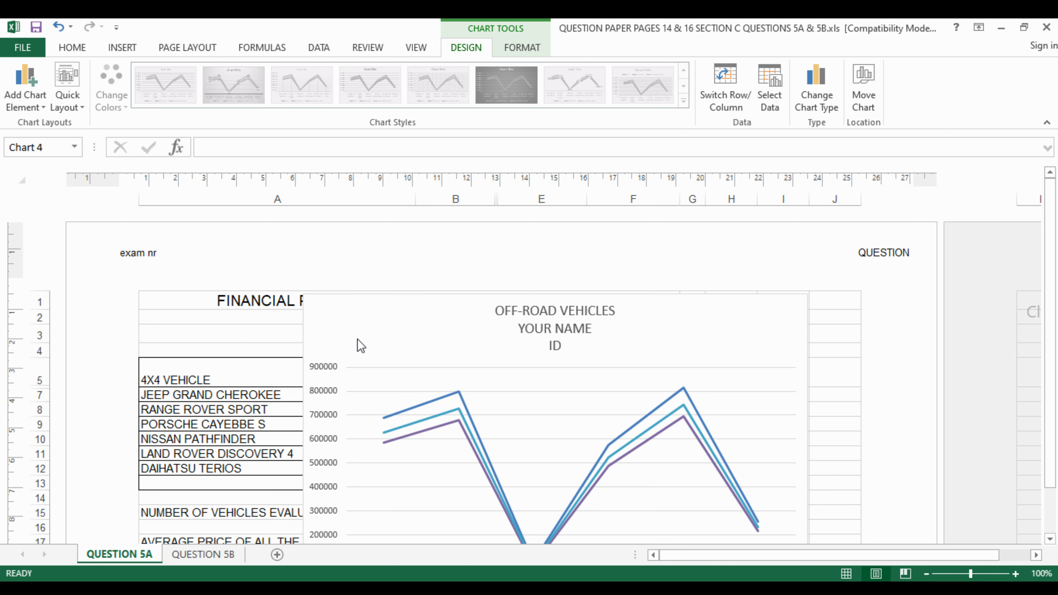
scroll(546, 371, "down", 5)
scroll(562, 318, "up", 7)
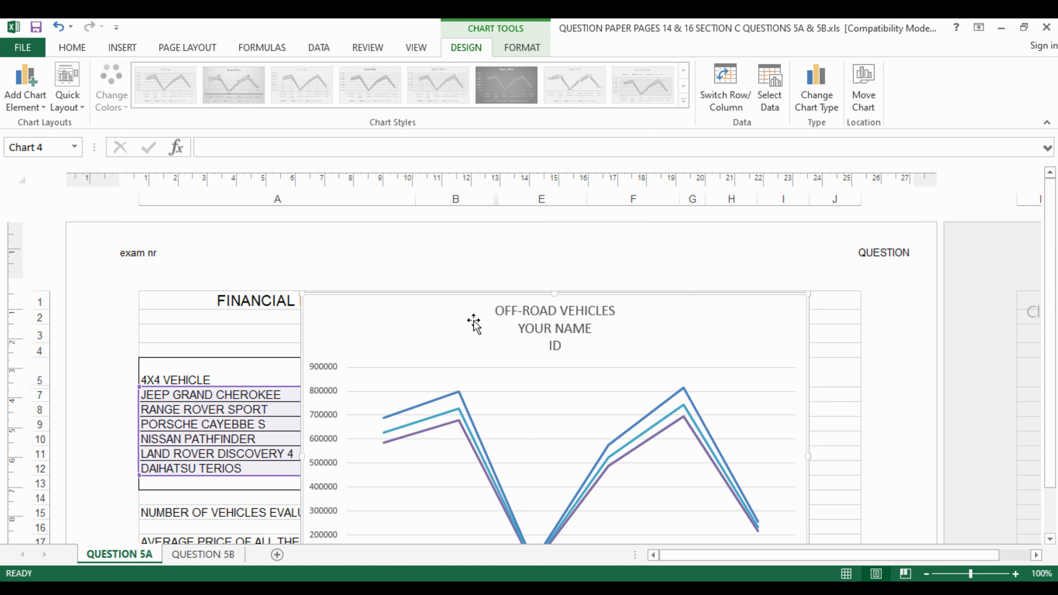
Add a primary vertical axis title to the chart and replace its placeholder text with "AMOUNT".
left_click(30, 97)
mouse_move(67, 148)
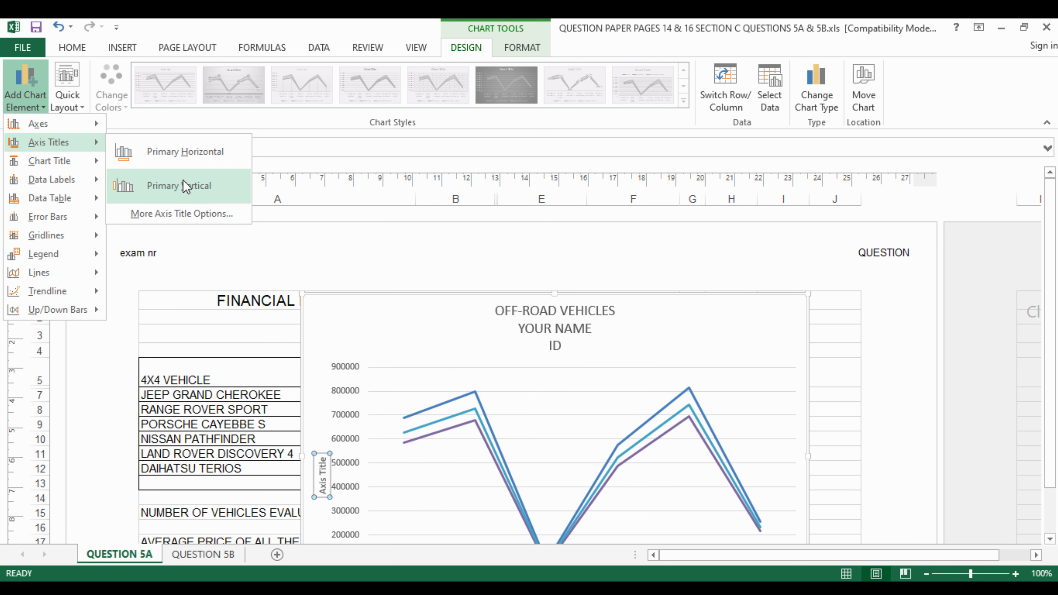
left_click(184, 185)
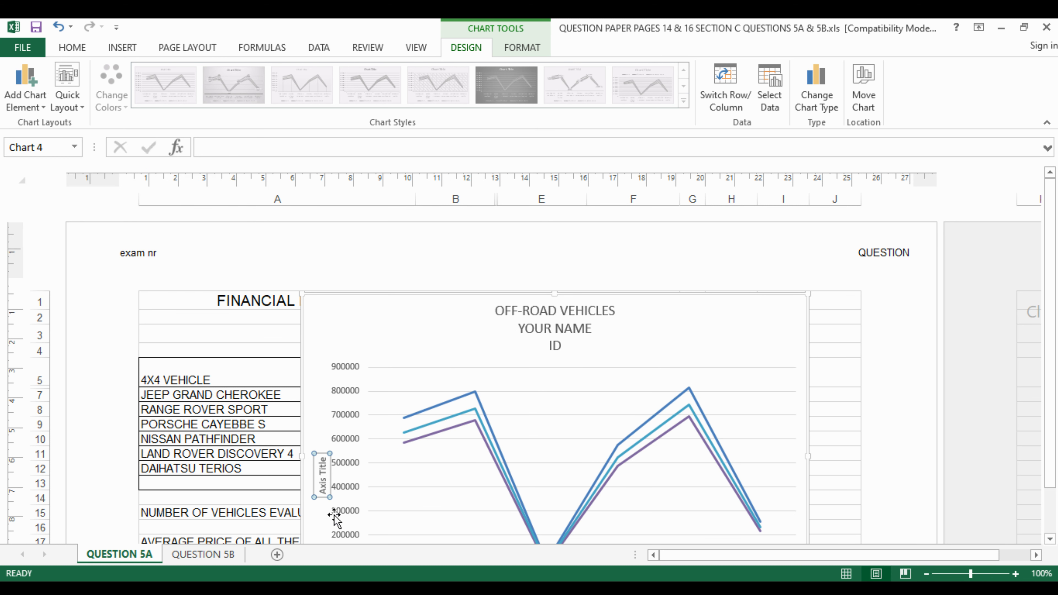
left_click(324, 481)
key("BackSpace")
key("BackSpace")
key("BackSpace")
key("BackSpace")
key("BackSpace")
key("BackSpace")
key("BackSpace")
key("BackSpace")
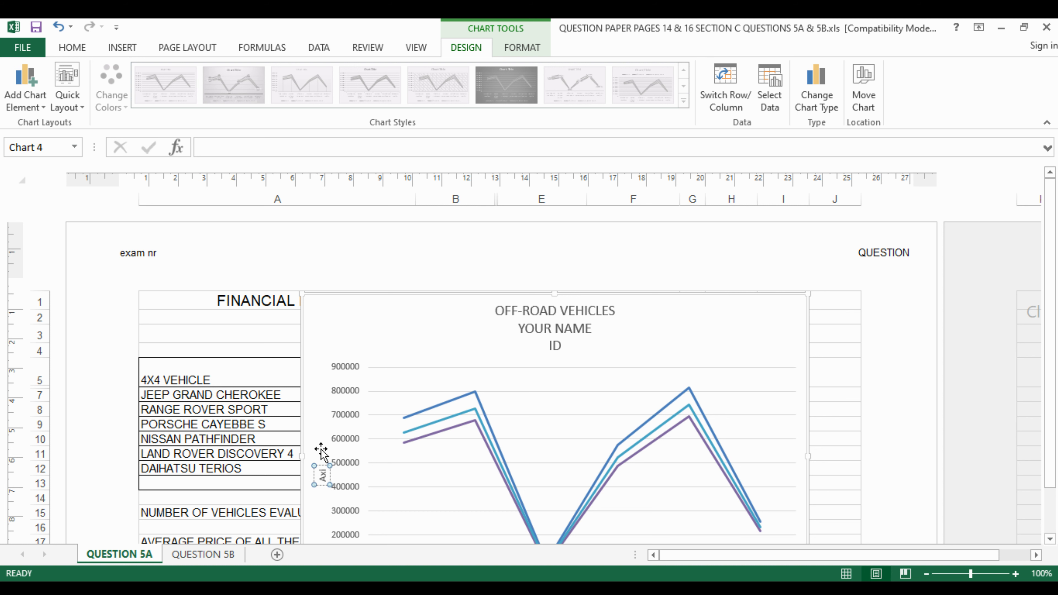
key("BackSpace")
key("BackSpace")
type("mount")
key("BackSpace")
key("BackSpace")
key("BackSpace")
key("BackSpace")
key("BackSpace")
key("BackSpace")
type("AMOUNT")
Enlarge the chart from its lower-left corner and place the legend to the right of the plot.
scroll(382, 435, "down", 4)
left_click_drag(301, 356, 284, 412)
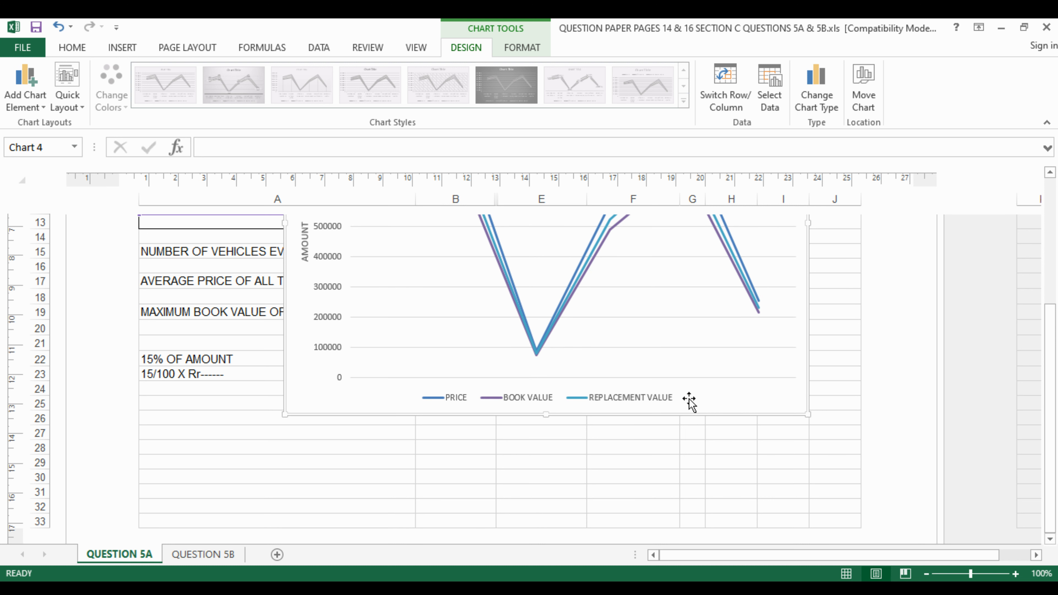
left_click(25, 109)
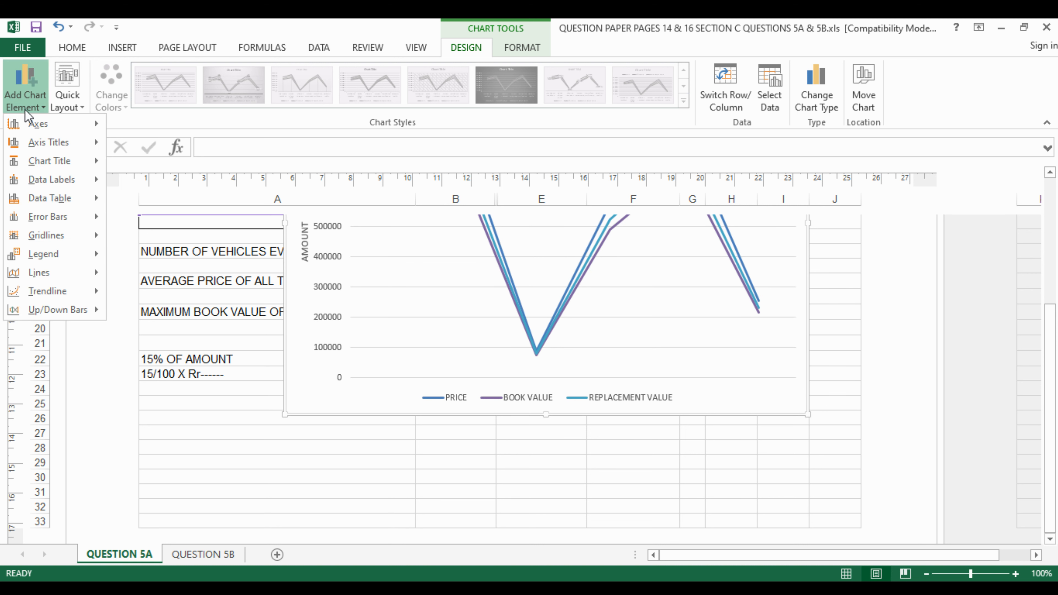
mouse_move(61, 179)
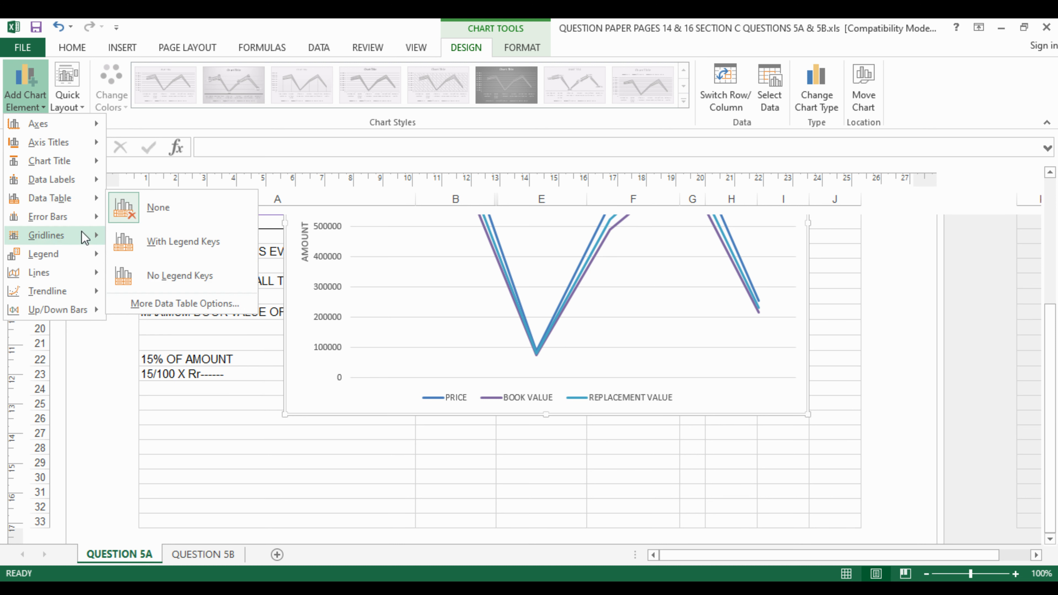
mouse_move(89, 255)
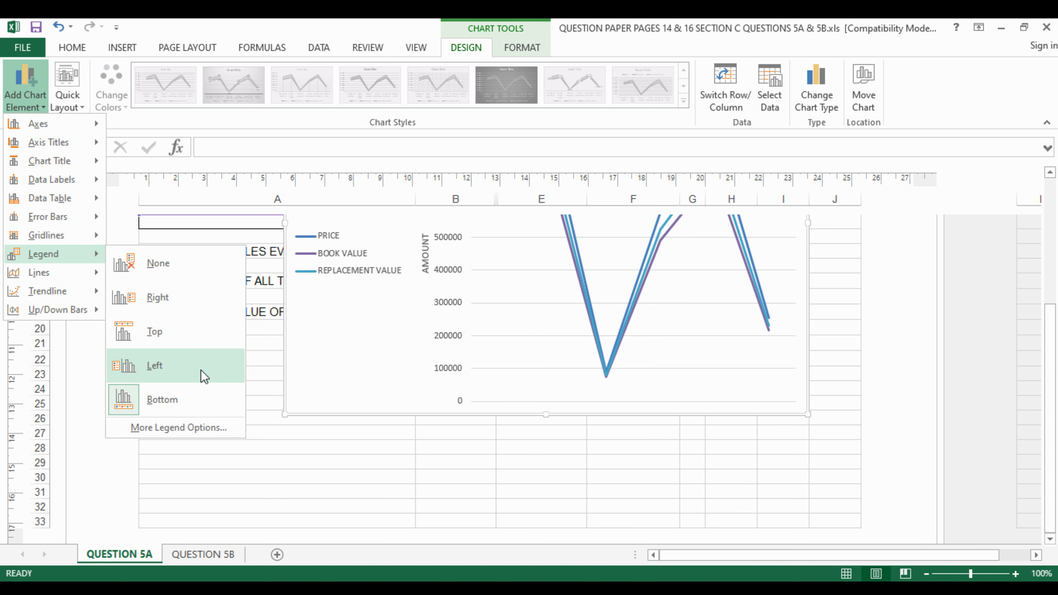
left_click(200, 300)
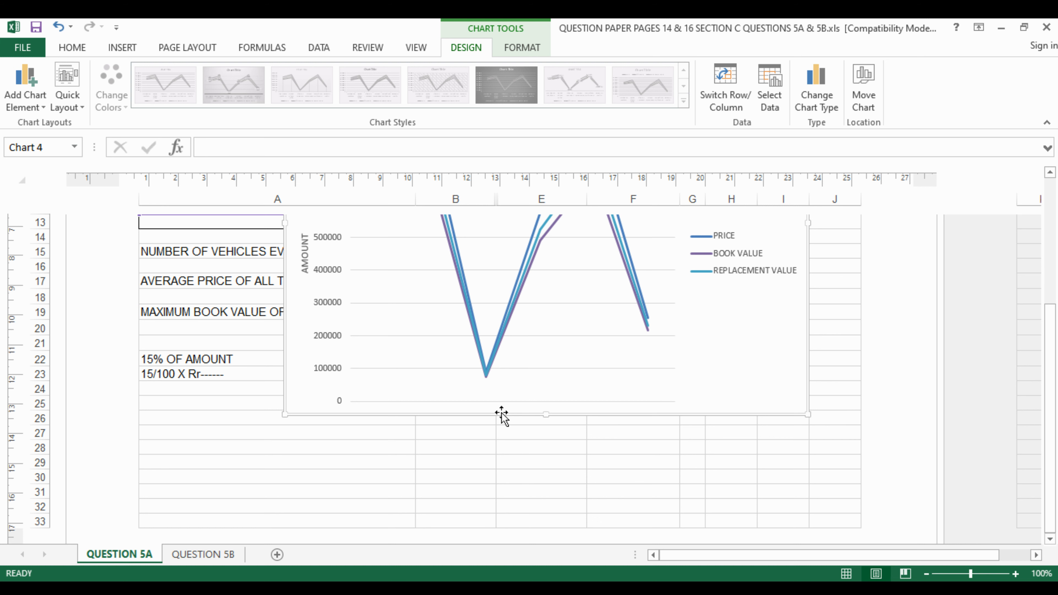
Add a primary horizontal axis title to the chart and replace its placeholder text with "NAME OF VEHICLE".
left_click(35, 107)
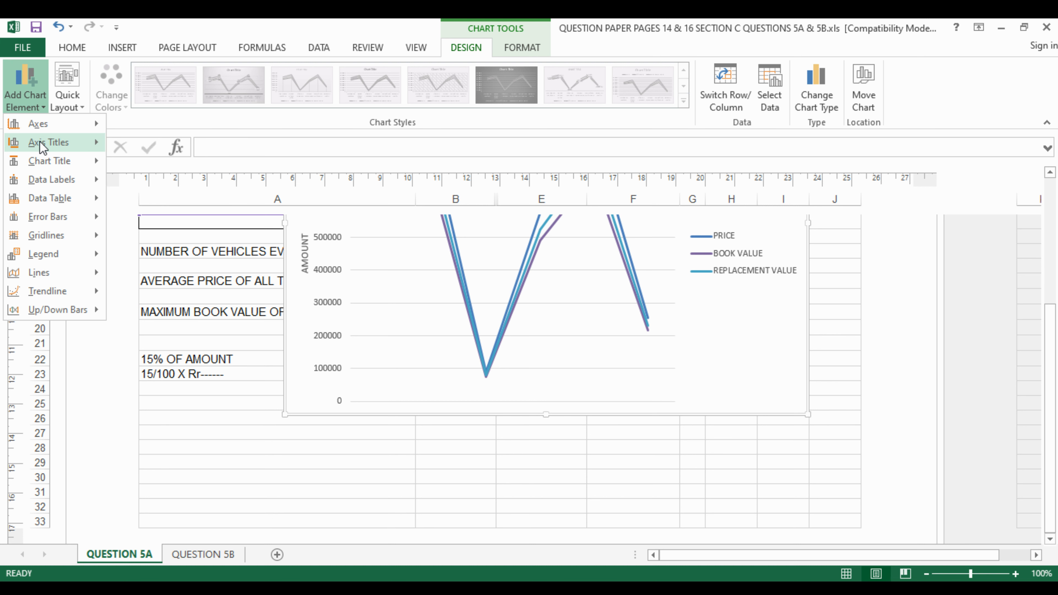
mouse_move(48, 142)
left_click(167, 160)
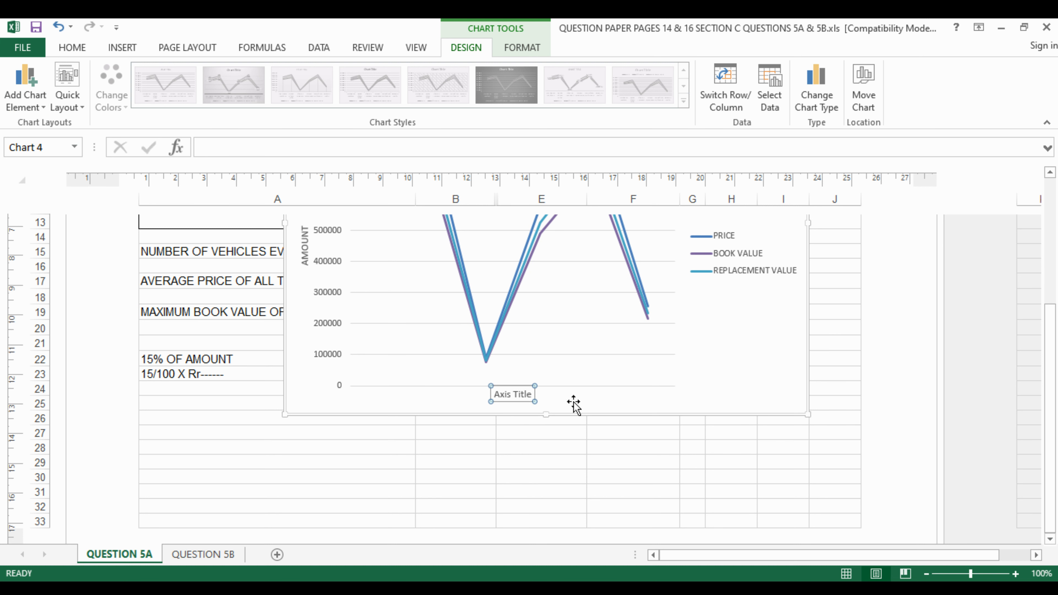
left_click(534, 395)
key("BackSpace")
key("BackSpace")
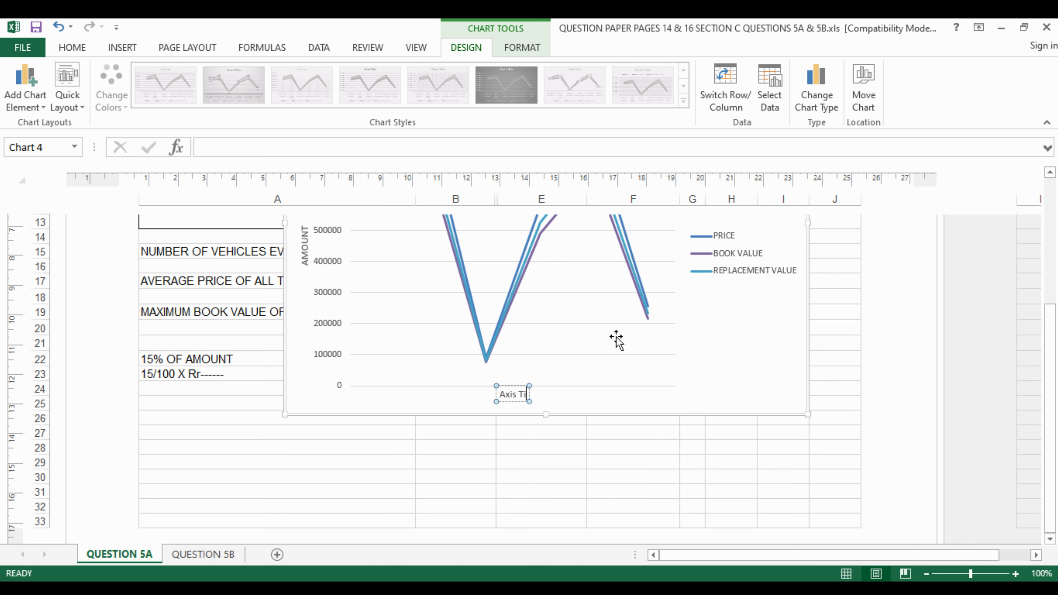
key("BackSpace")
key("BackSpace")
key("BackSpace")
key("BackSpace")
key("BackSpace")
key("BackSpace")
key("BackSpace")
type("NAME OF VE")
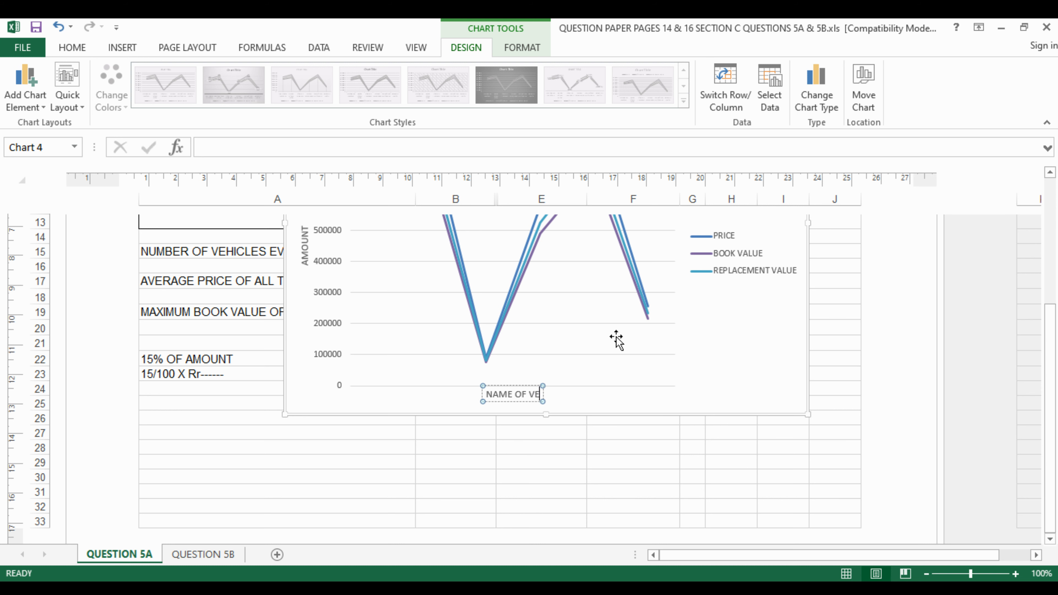
type("HICLE")
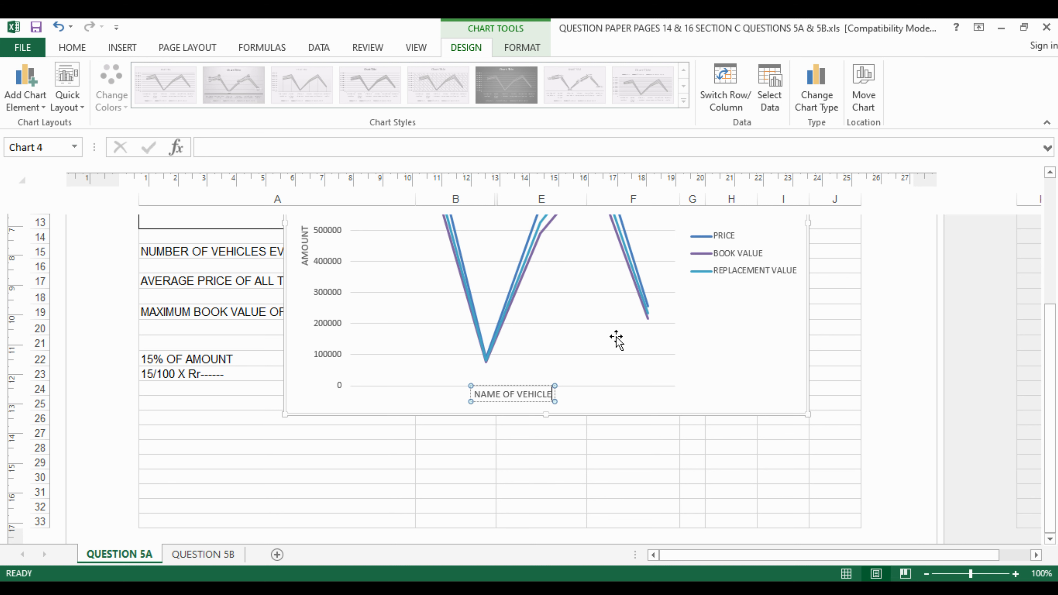
Place the chart legend to the left of the plot.
scroll(789, 472, "up", 3)
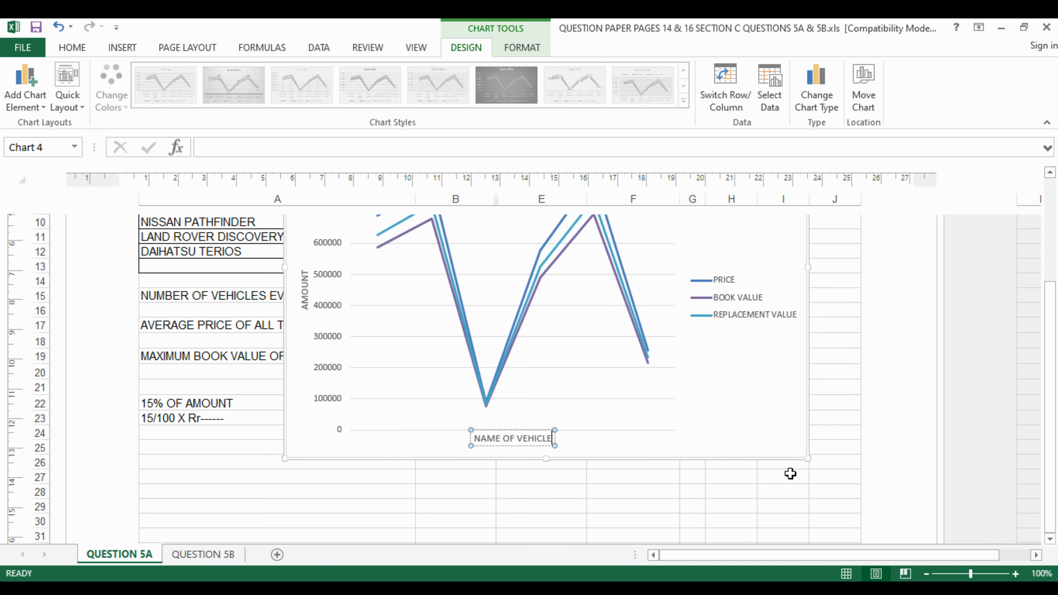
left_click(743, 394)
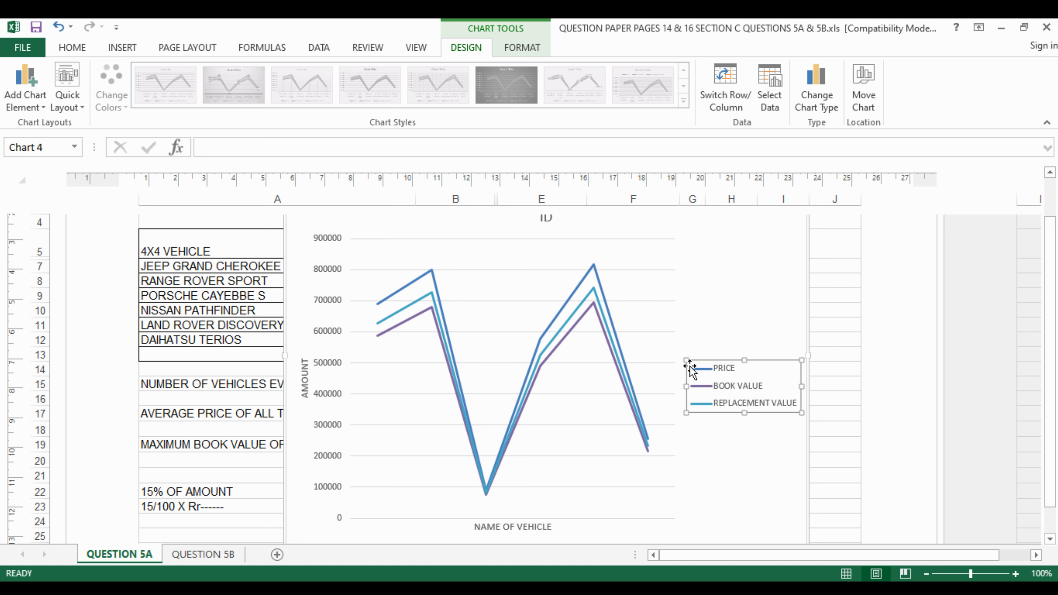
left_click(26, 90)
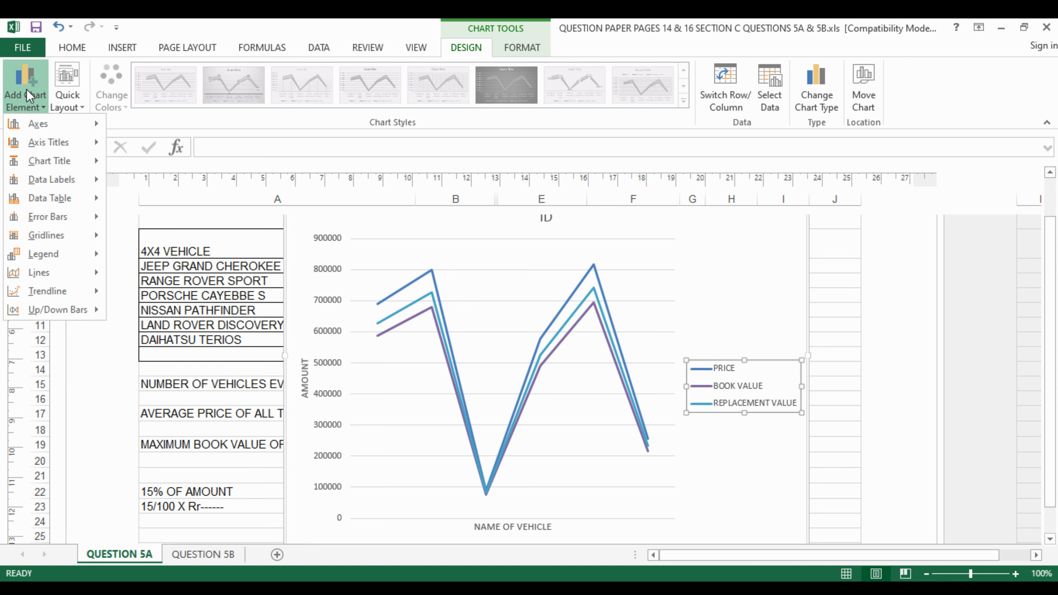
left_click(685, 299)
left_click(774, 285)
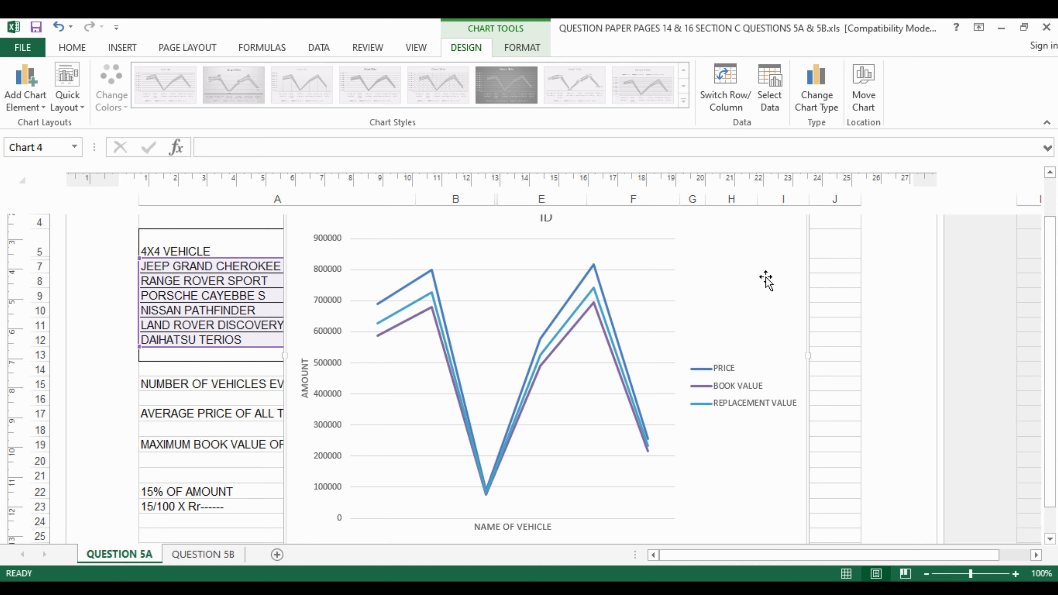
left_click(27, 112)
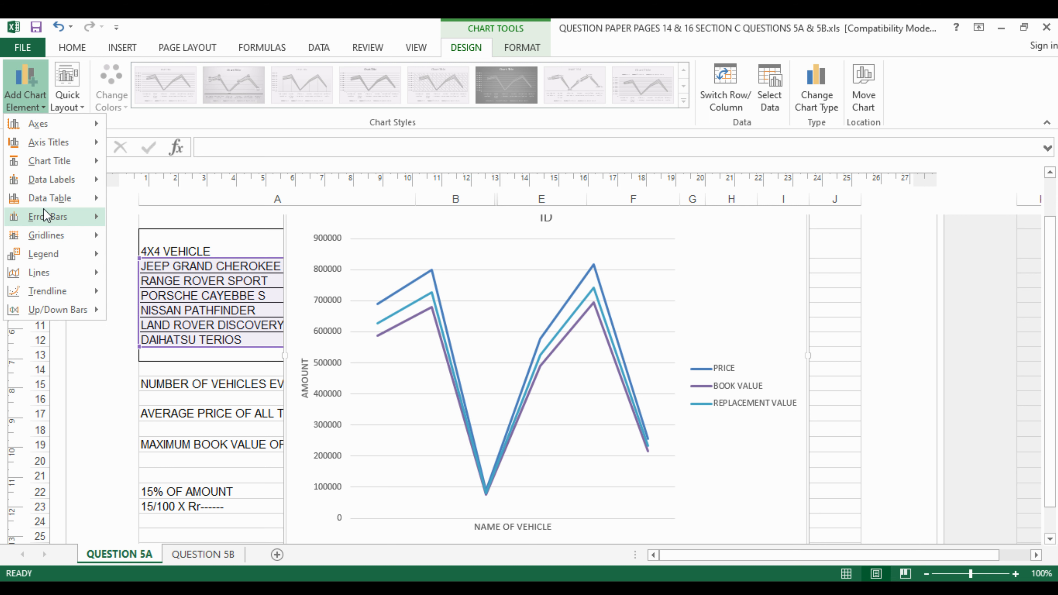
mouse_move(62, 262)
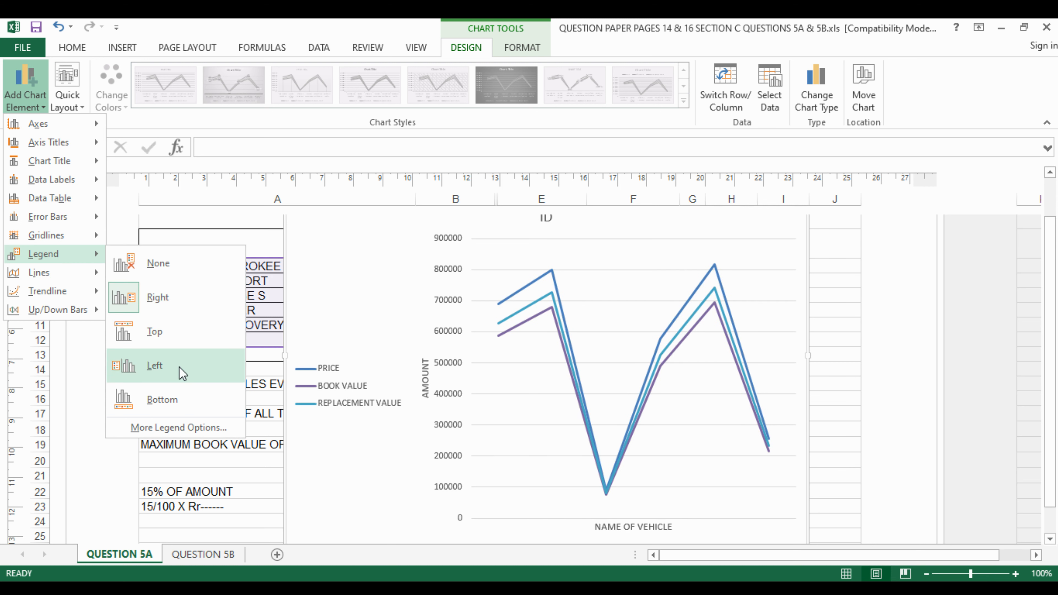
left_click(154, 365)
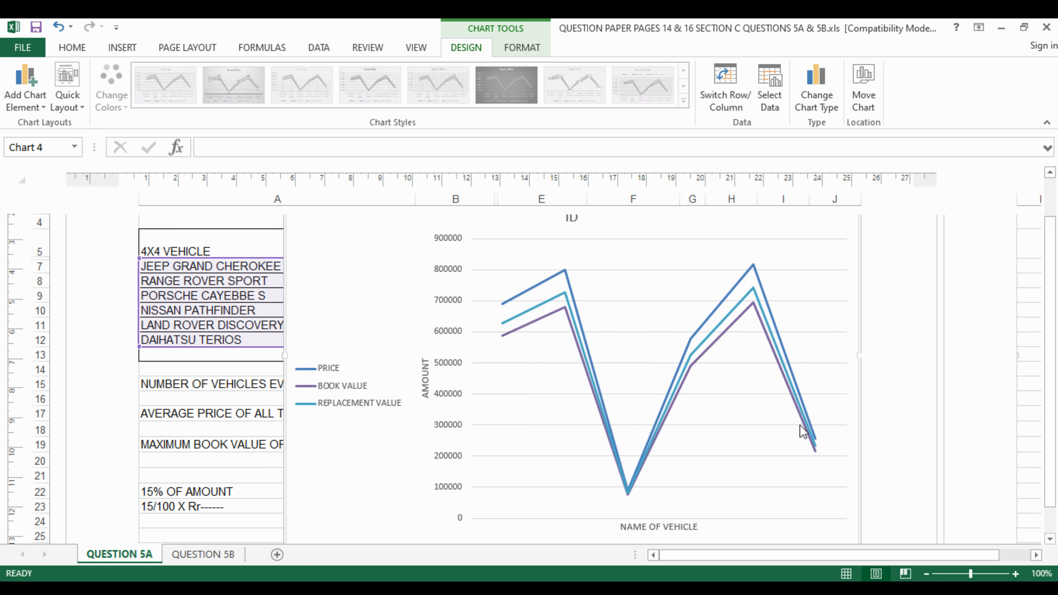
scroll(633, 429, "down", 3)
scroll(585, 425, "up", 5)
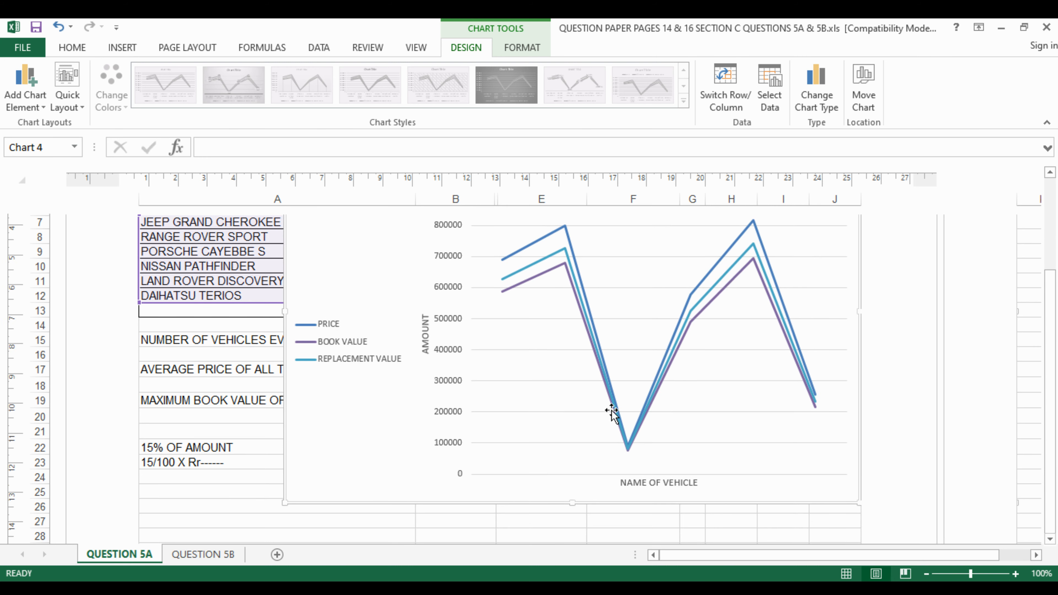
scroll(506, 362, "down", 3)
scroll(417, 343, "up", 1)
scroll(377, 330, "up", 3)
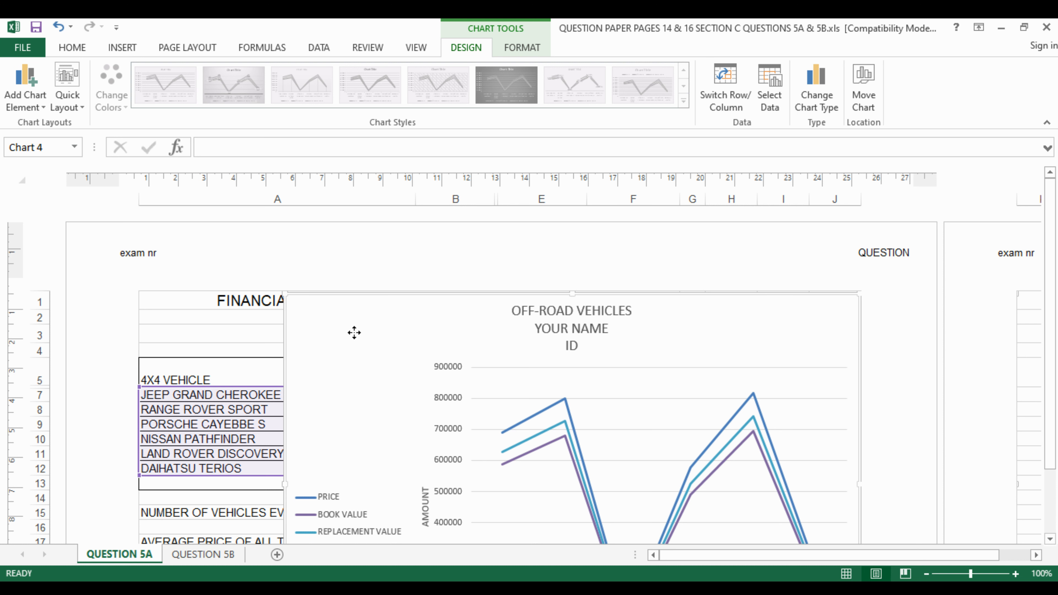
Move the chart from the QUESTION 5A sheet to a new sheet named "Chart1".
right_click(354, 244)
scroll(535, 469, "down", 3)
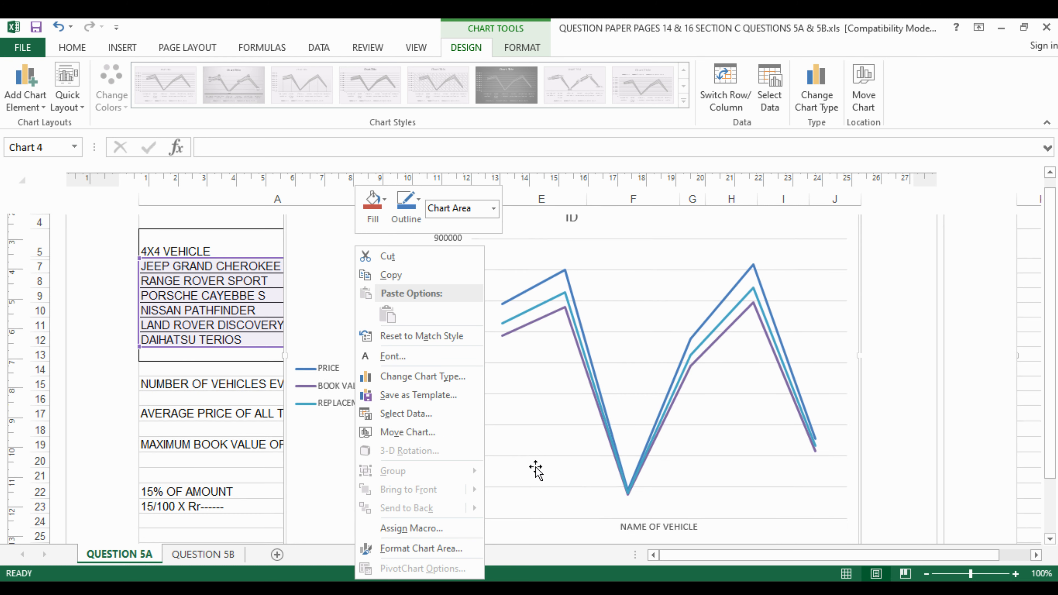
scroll(535, 468, "down", 1)
right_click(633, 264)
left_click(323, 266)
right_click(323, 267)
right_click(309, 256)
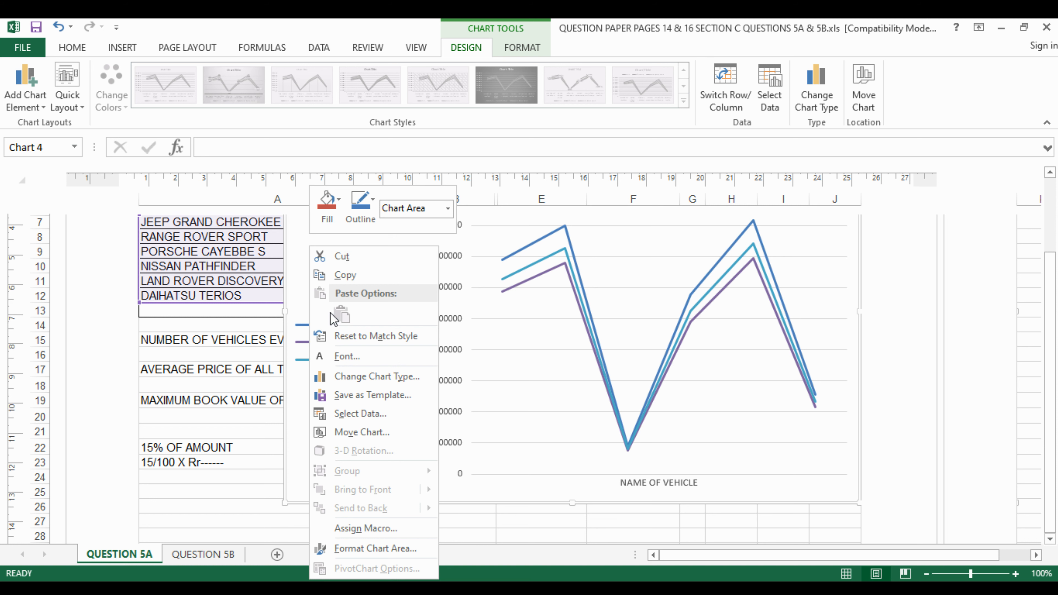
left_click(385, 434)
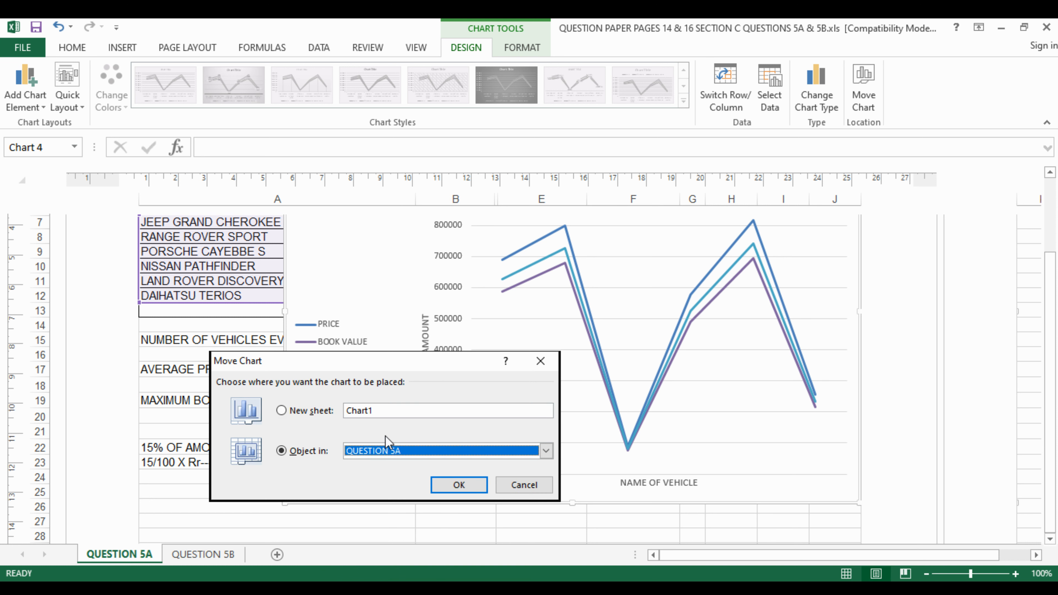
left_click(282, 411)
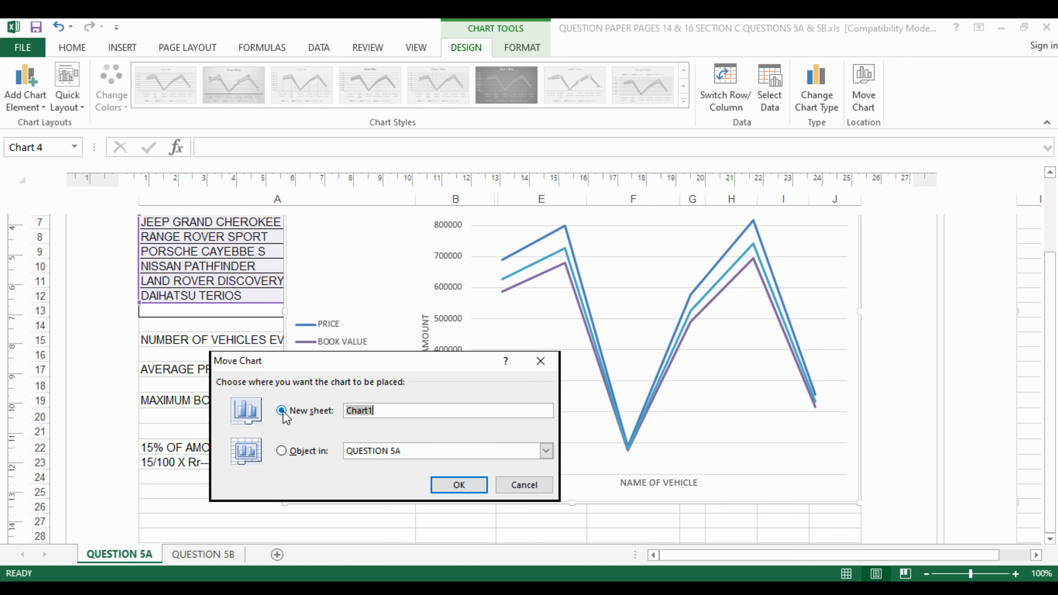
left_click(457, 486)
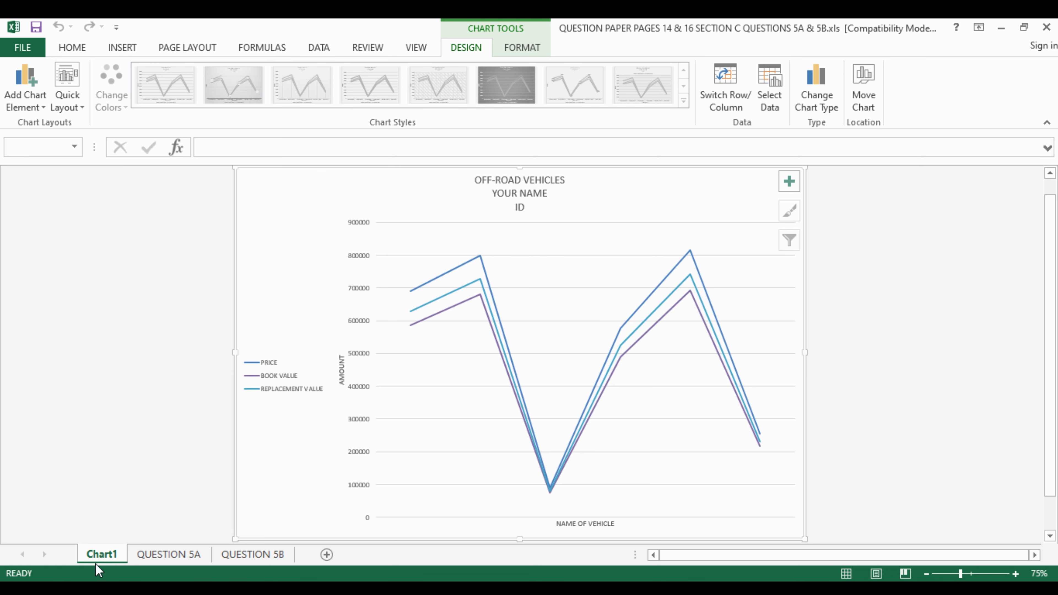
Preview the chart sheet's printout and view the available Save As locations, returning to the chart without printing or saving.
left_click(30, 49)
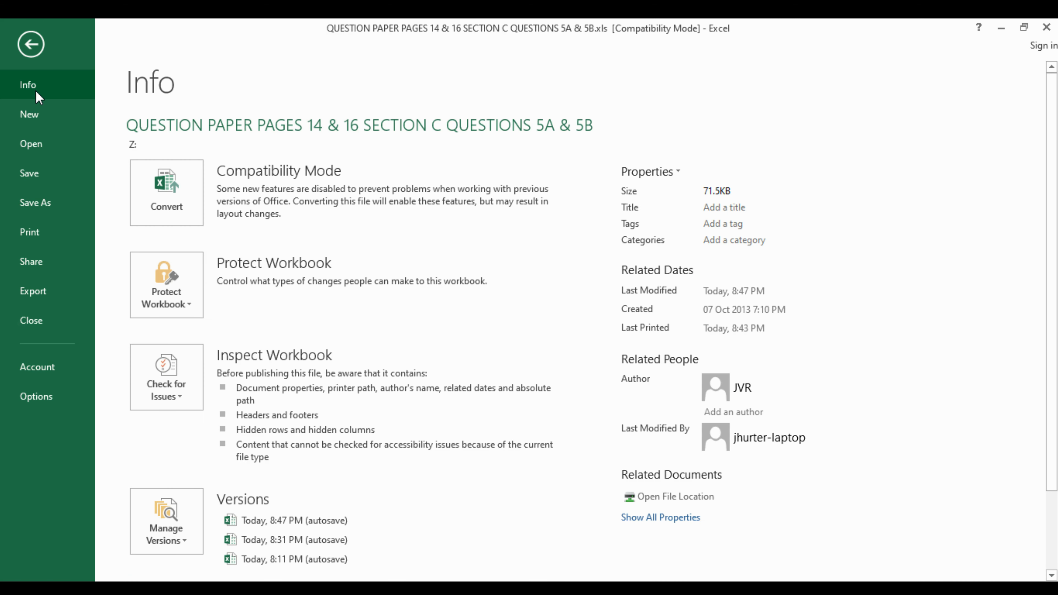
left_click(50, 241)
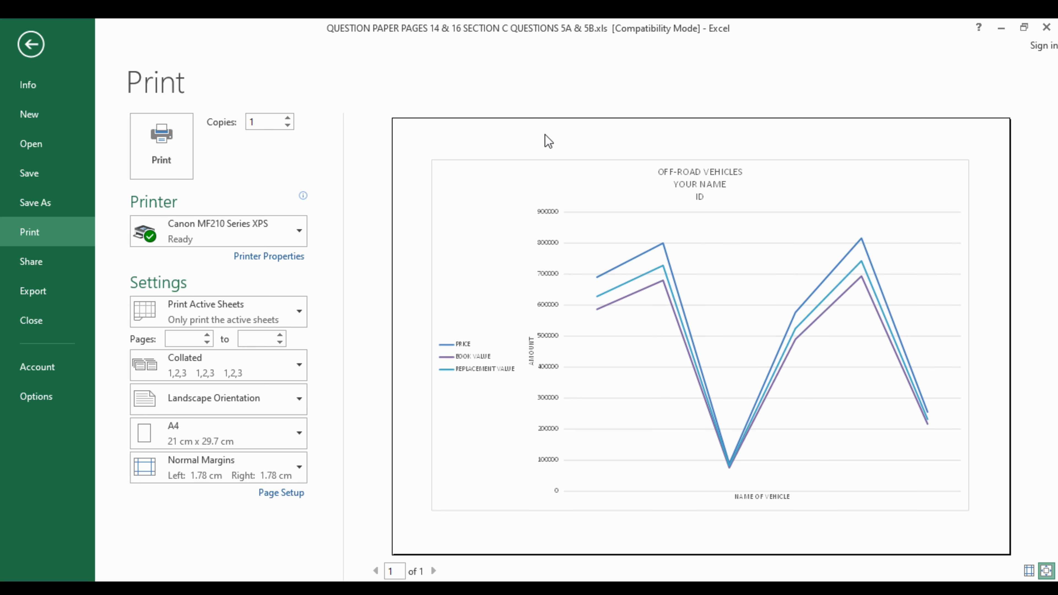
left_click(63, 212)
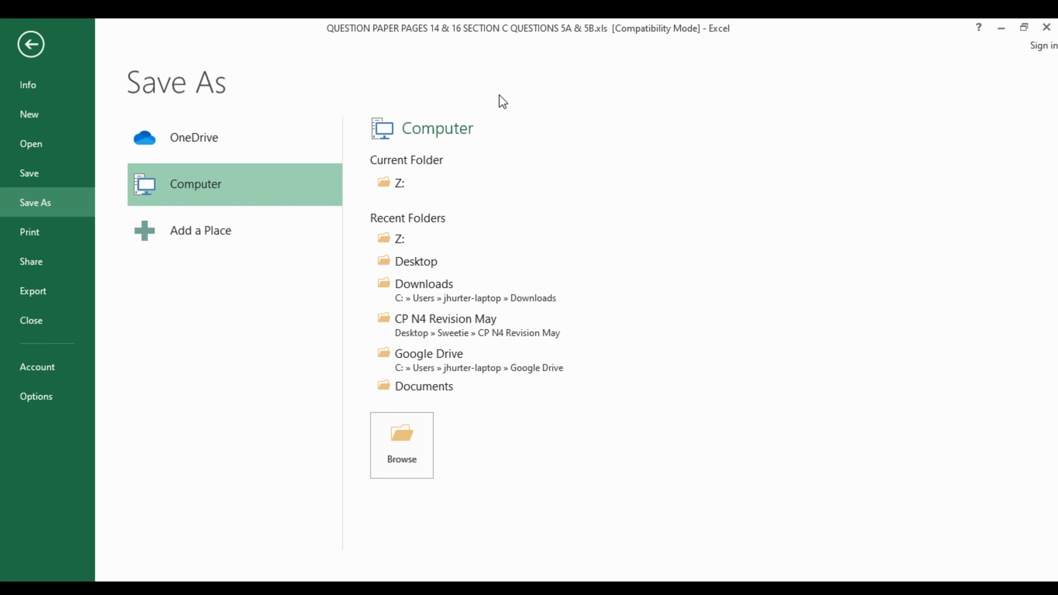
left_click(40, 49)
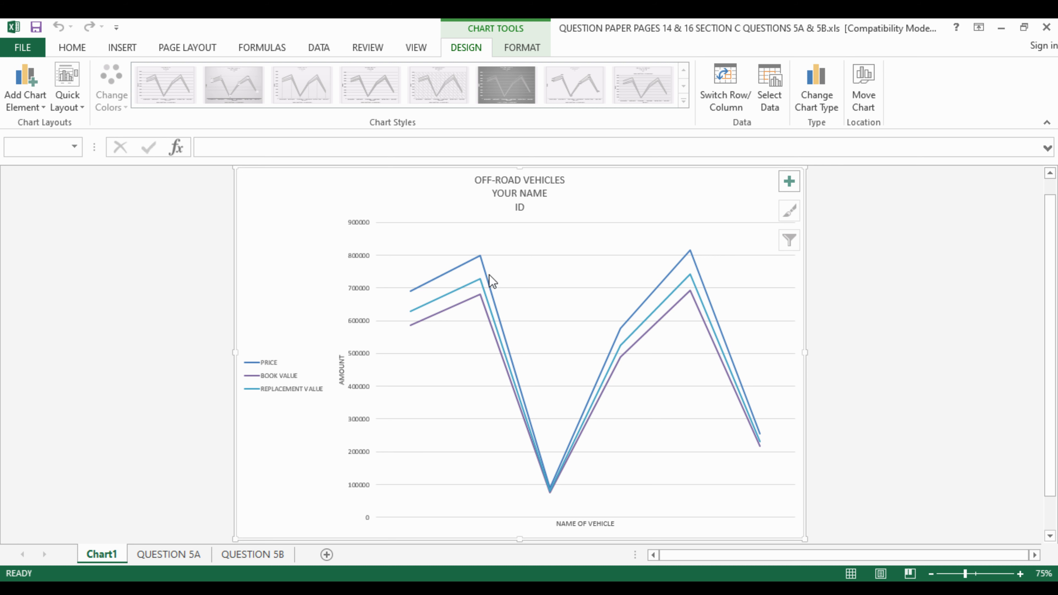